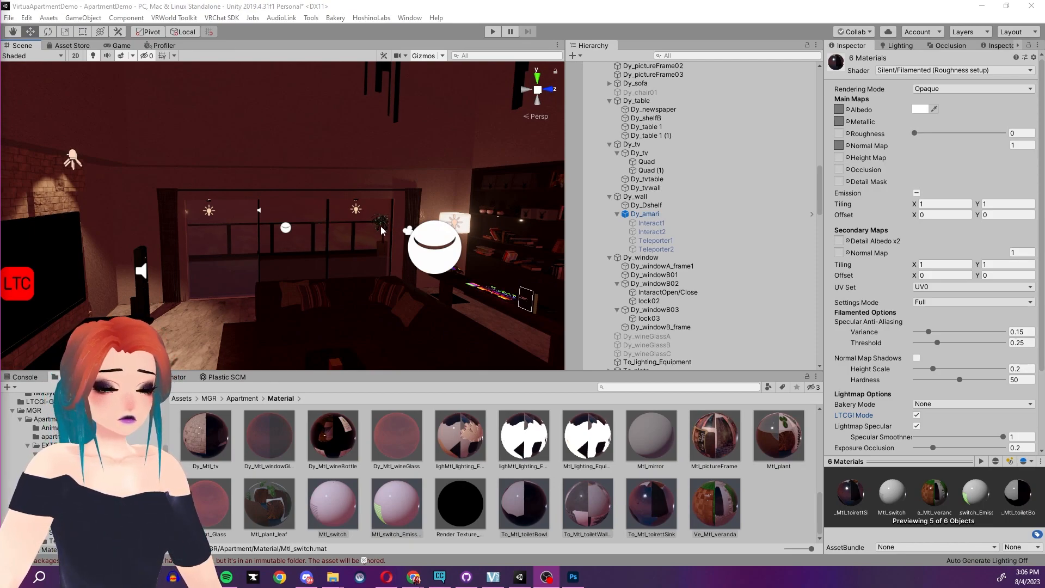
# Collapse the Model group in the scene hierarchy and open the root Assets folder of the project
pyautogui.click(329, 261)
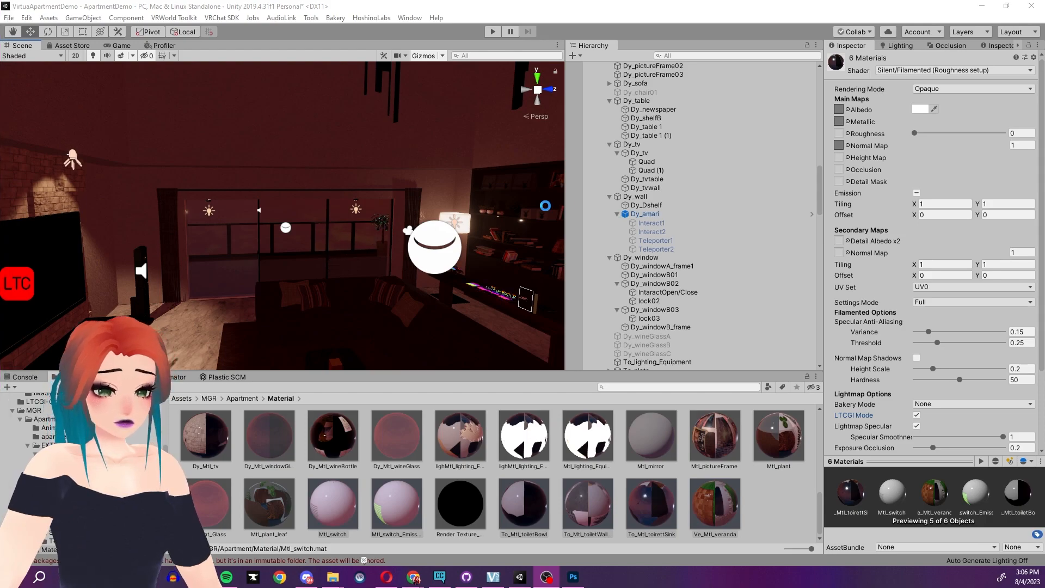
pyautogui.moveTo(333, 238)
pyautogui.mouseDown(button='right')
pyautogui.moveTo(422, 228)
pyautogui.moveTo(213, 217)
pyautogui.moveTo(236, 232)
pyautogui.moveTo(335, 237)
pyautogui.mouseUp(button='right')
pyautogui.scroll(10, 633, 169)
pyautogui.scroll(20, 632, 160)
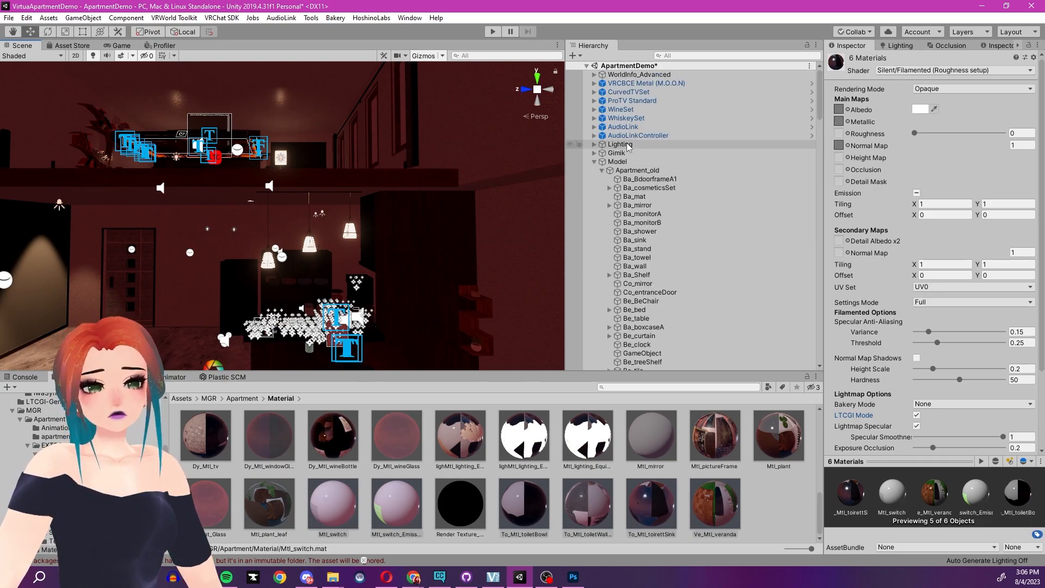
pyautogui.click(595, 162)
pyautogui.moveTo(253, 172)
pyautogui.mouseDown(button='right')
pyautogui.moveTo(213, 132)
pyautogui.moveTo(273, 170)
pyautogui.mouseUp(button='right')
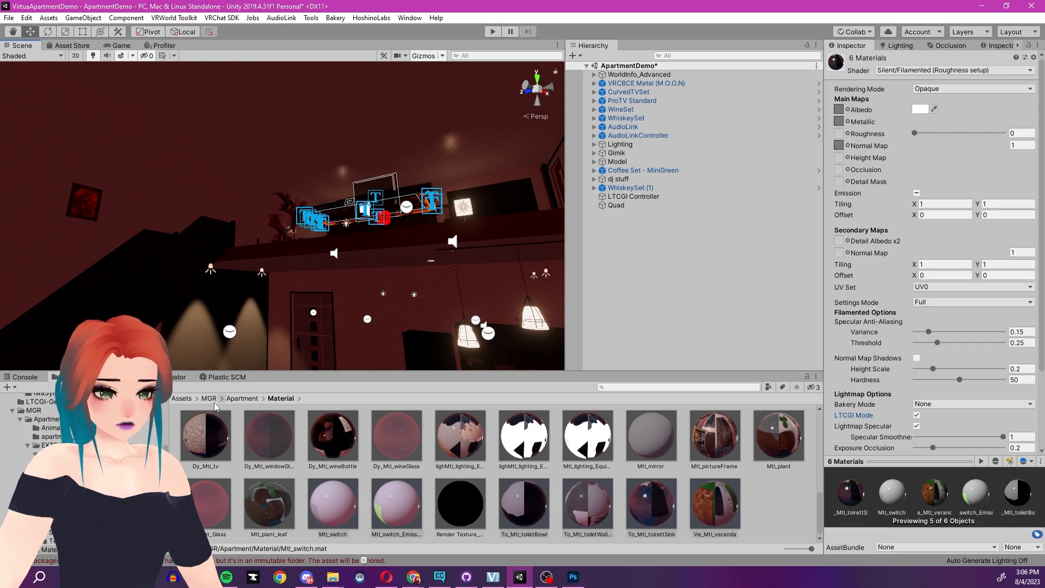
pyautogui.click(181, 399)
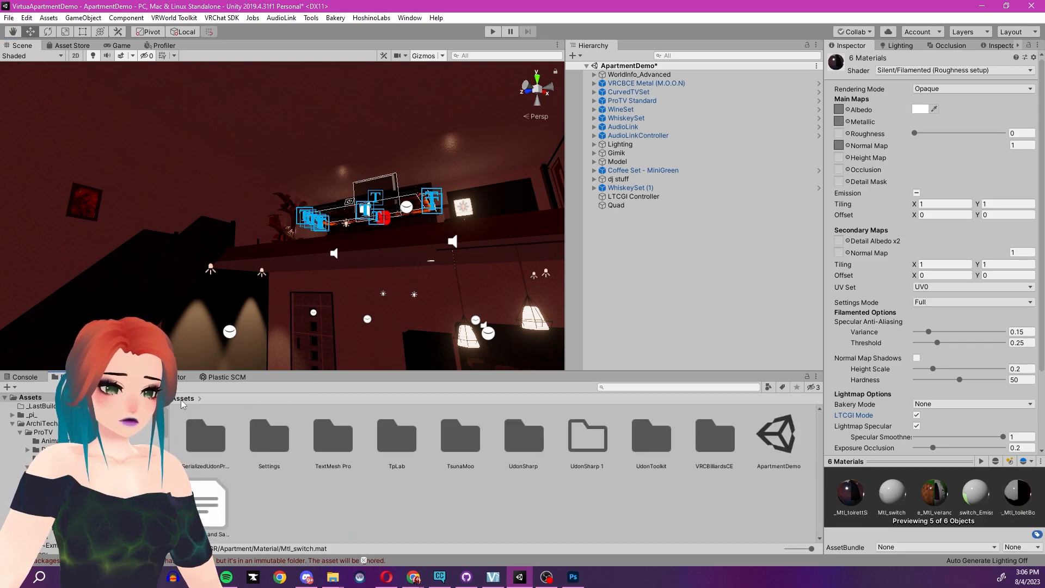
# Create an empty object at the scene root and name it "LED lighting"
pyautogui.rightClick(651, 248)
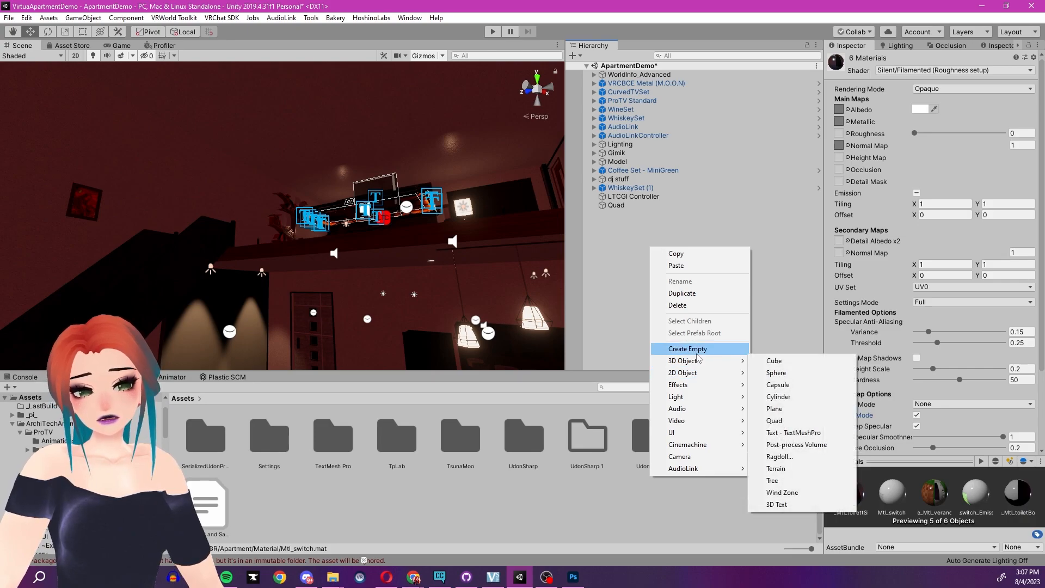
pyautogui.click(699, 350)
pyautogui.click(882, 60)
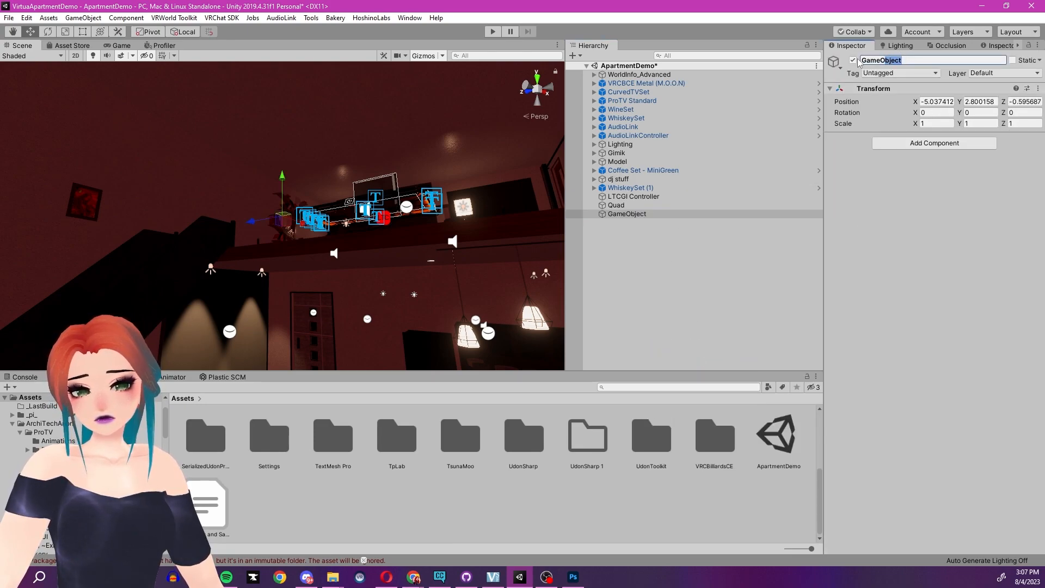
pyautogui.write('LED li')
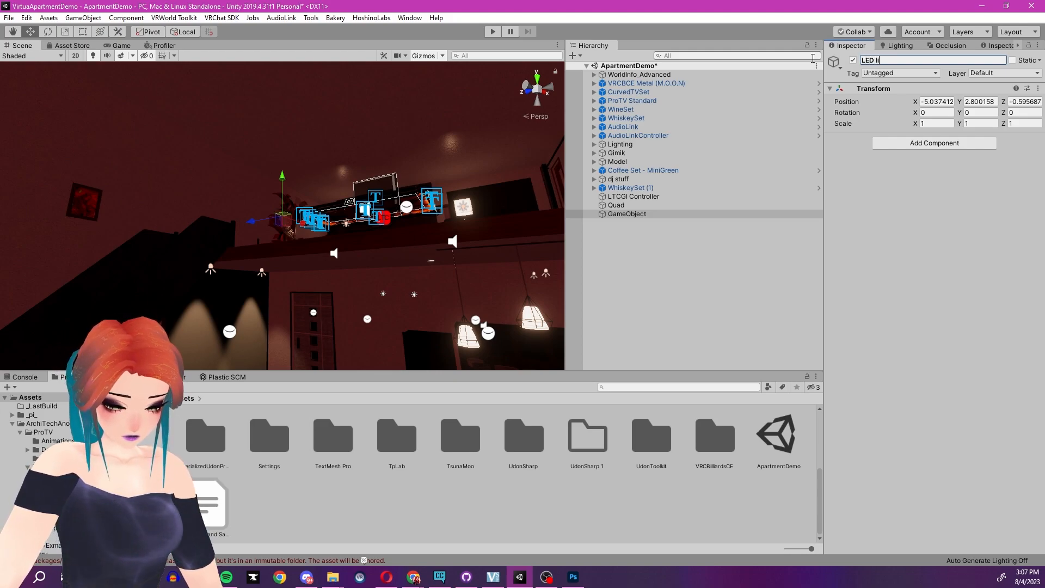
pyautogui.write('ghting')
pyautogui.press('Return')
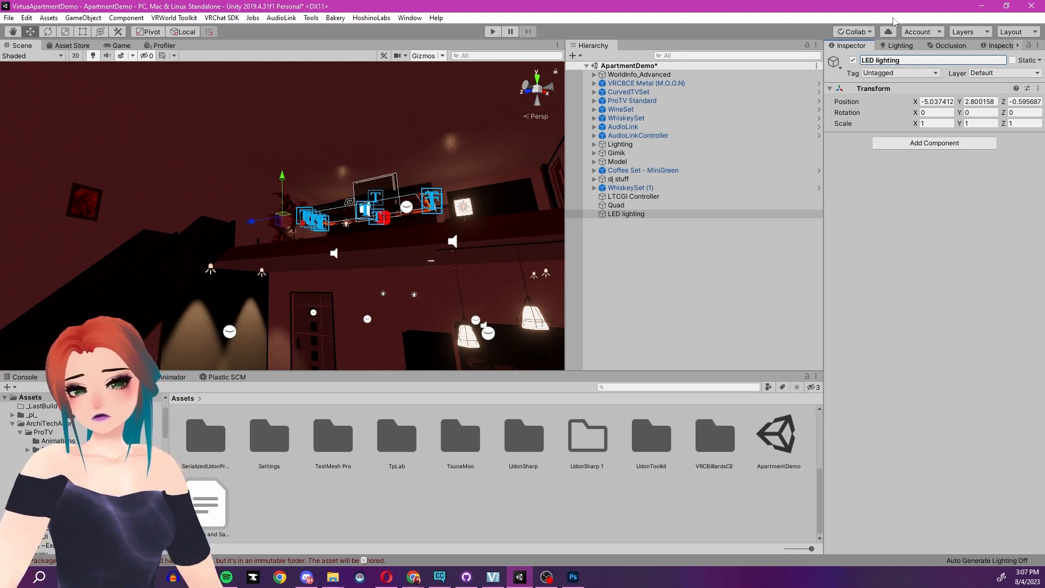
# Add a 3D quad as a child of the LED lighting object
pyautogui.rightClick(707, 218)
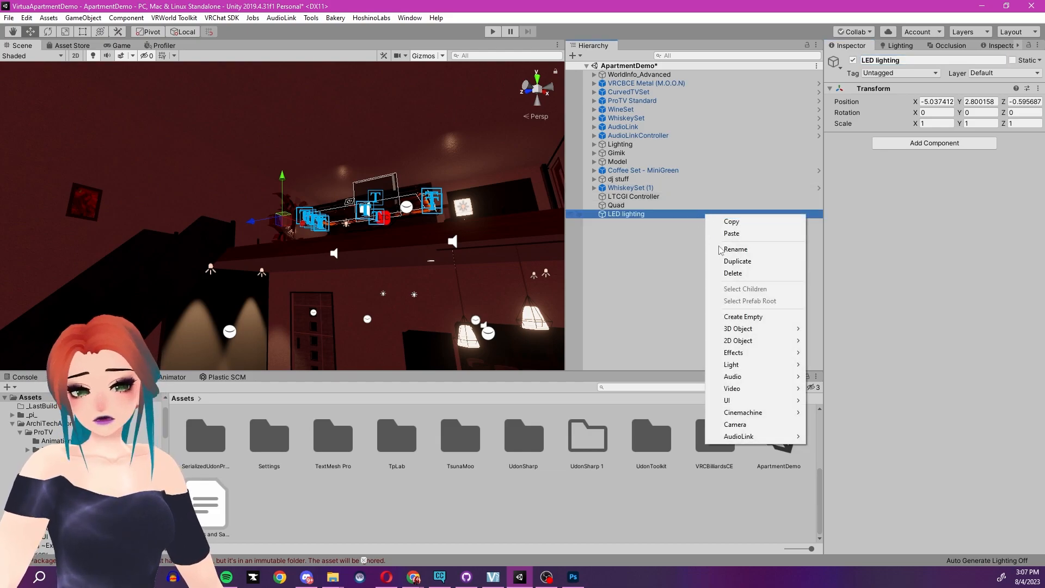
pyautogui.moveTo(746, 334)
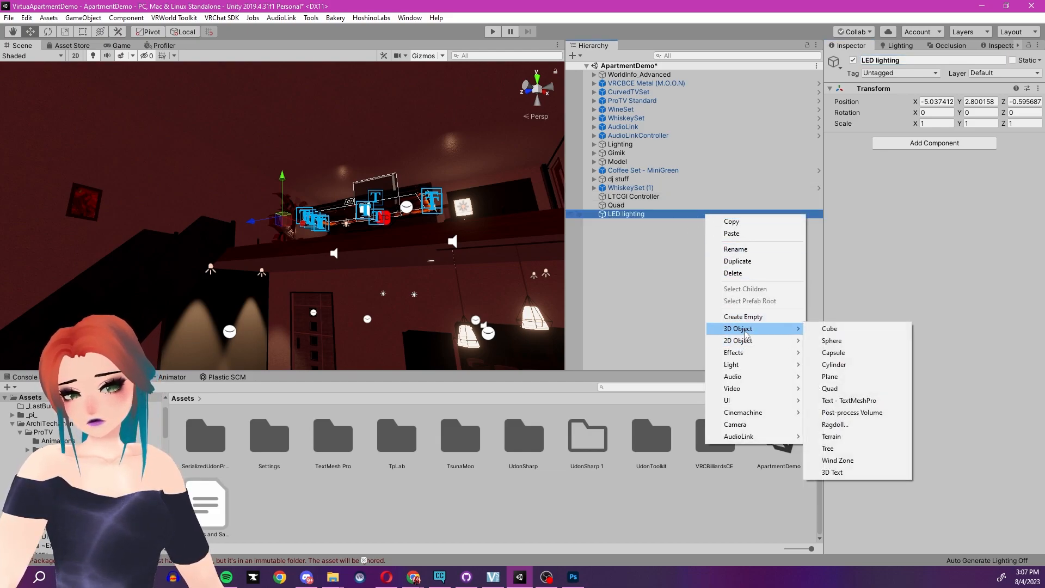
pyautogui.click(865, 388)
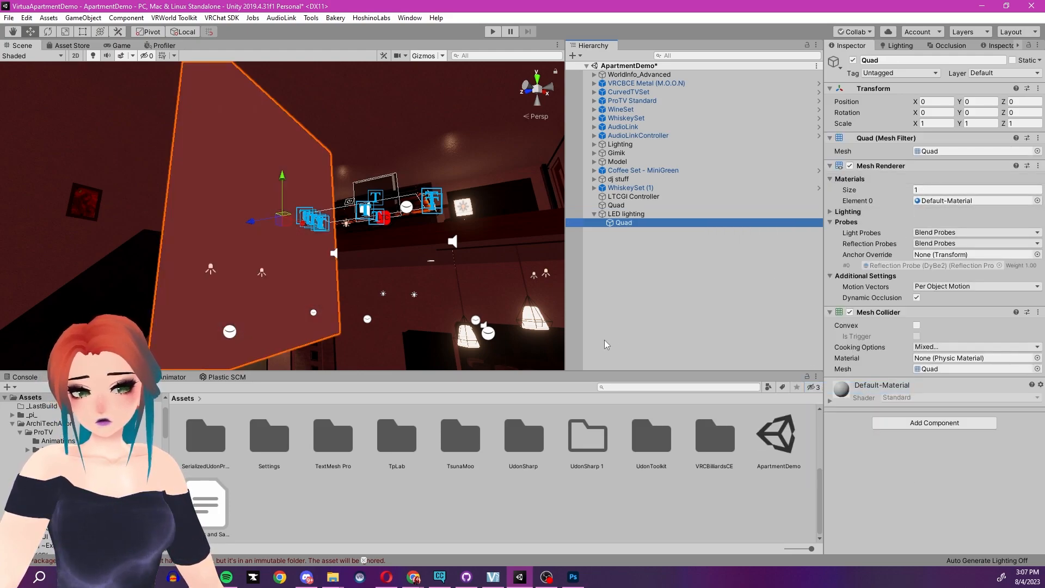
# Create a new material in the Assets folder and set its shader to Silent/Filamented (Roughness setup)
pyautogui.rightClick(480, 518)
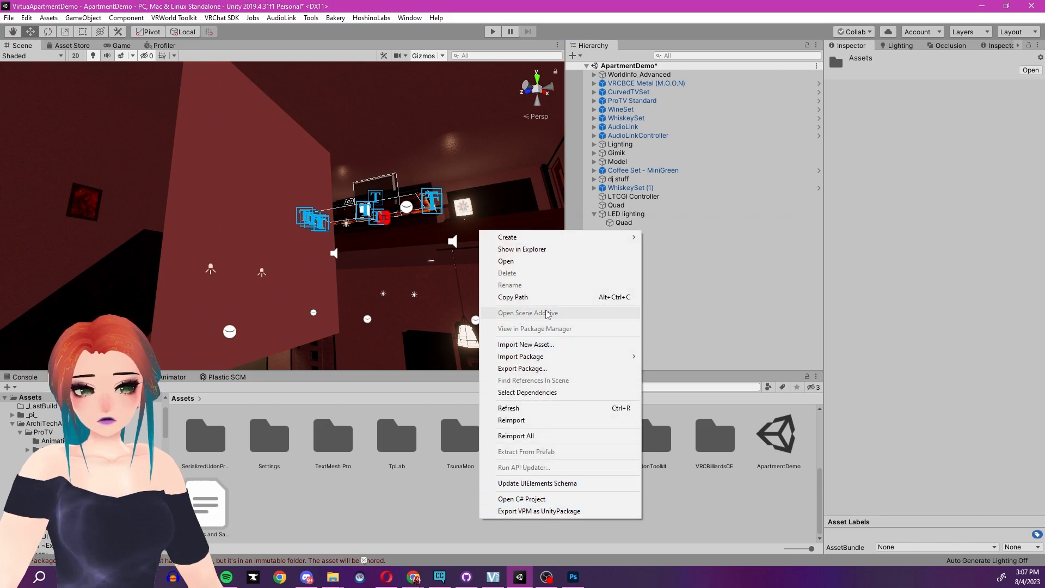
pyautogui.moveTo(533, 238)
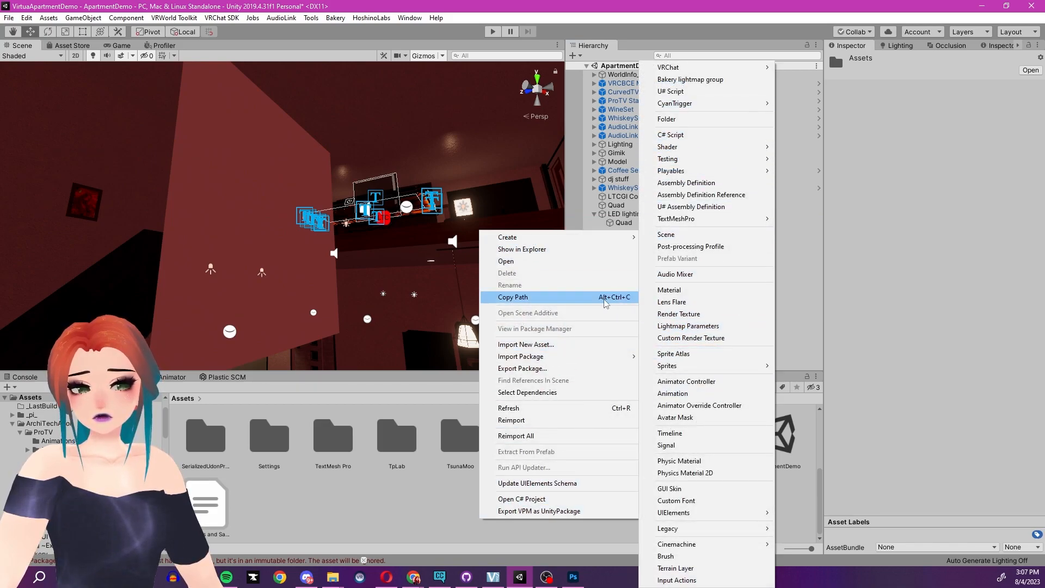
pyautogui.moveTo(573, 239)
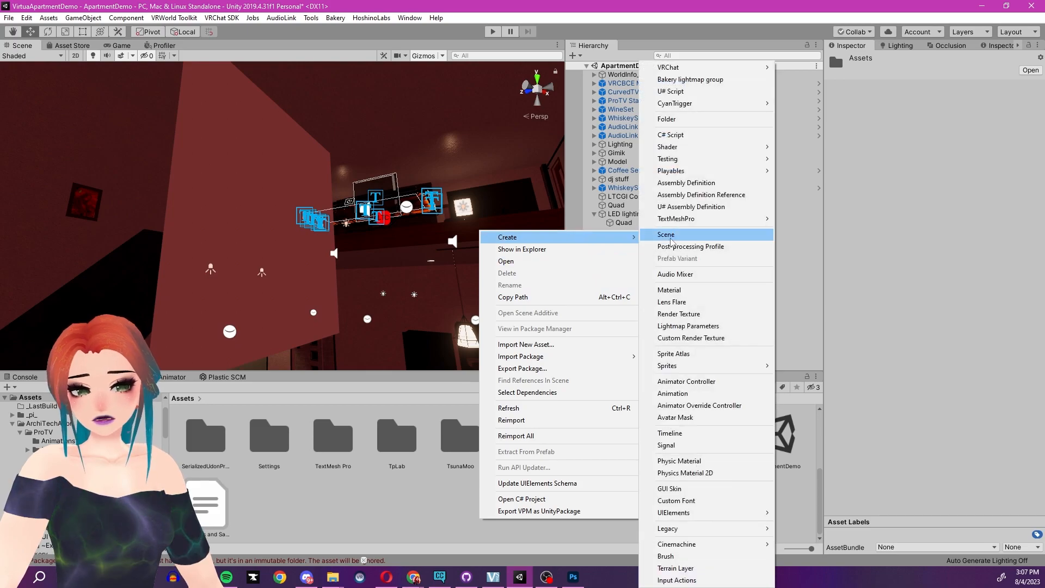
pyautogui.click(691, 290)
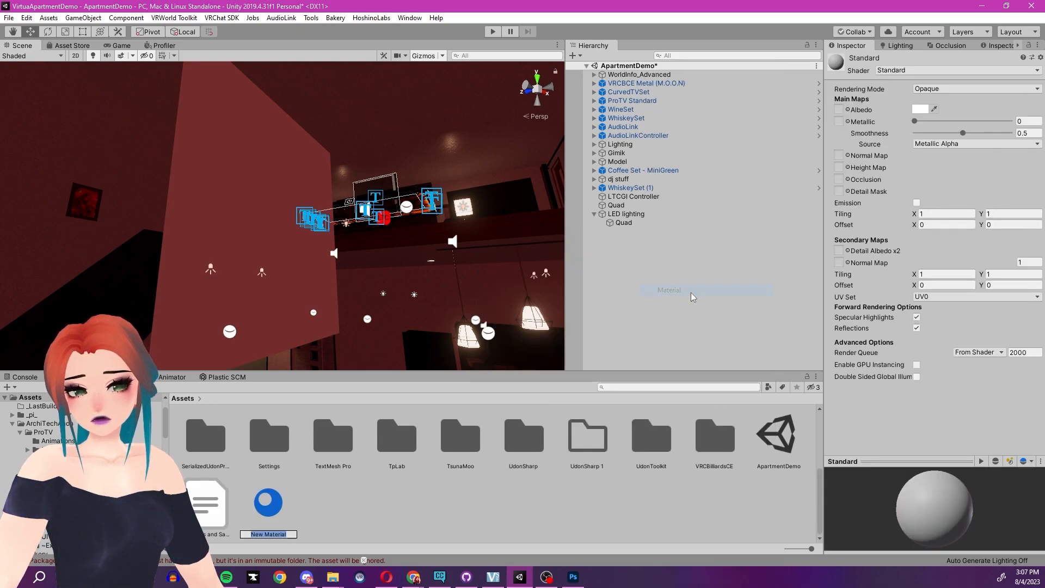
pyautogui.click(913, 73)
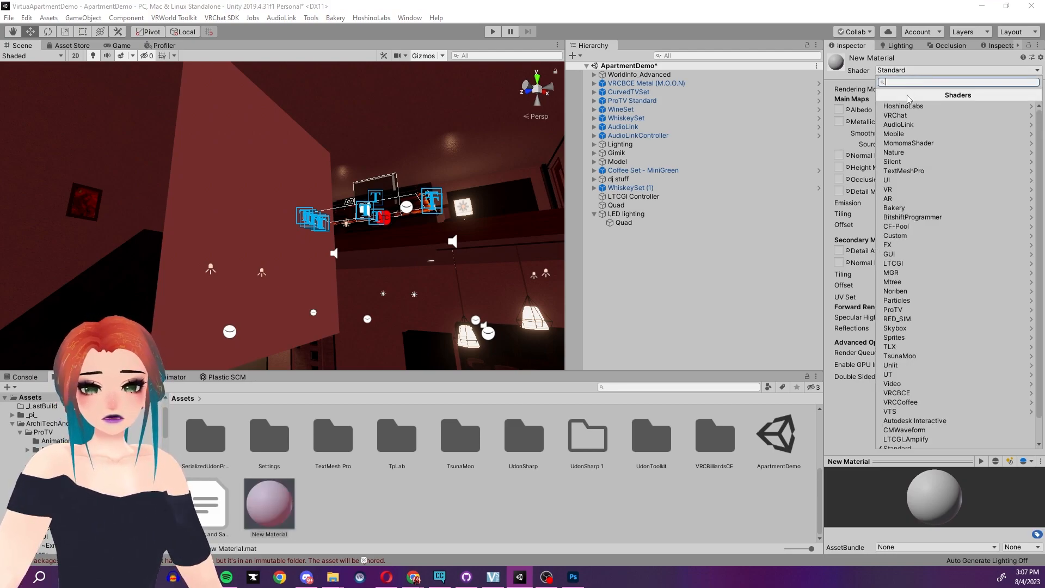
pyautogui.click(920, 162)
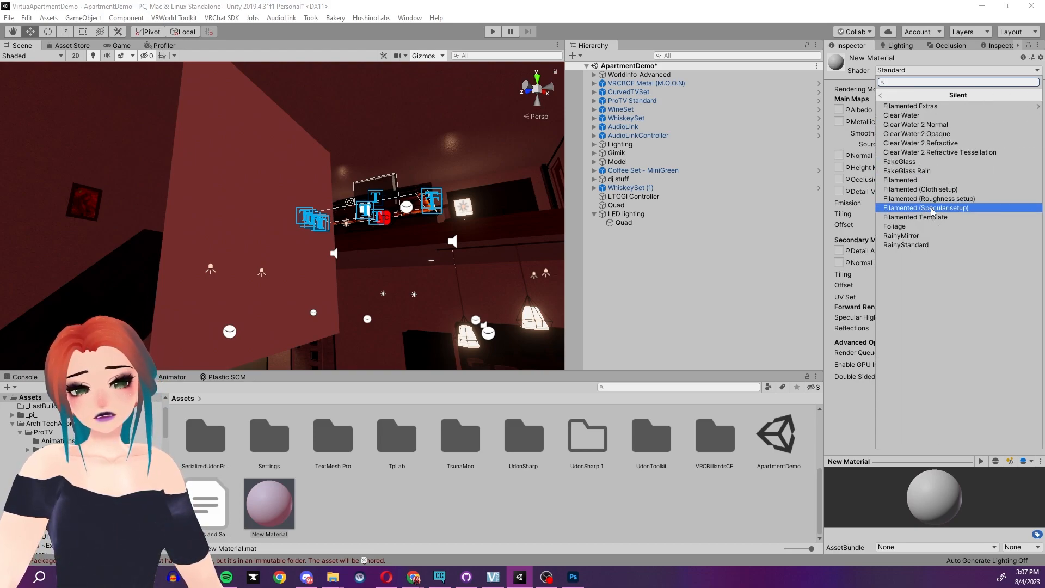
pyautogui.click(931, 199)
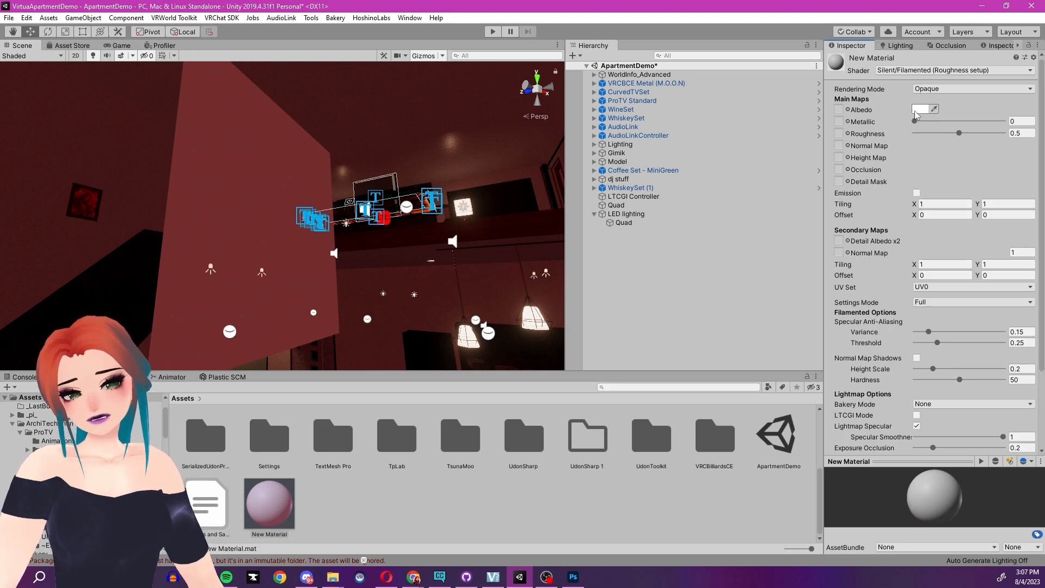
# Enable emission on the new material and set its HDR color to a purple-magenta with an intensity of 2
pyautogui.click(917, 193)
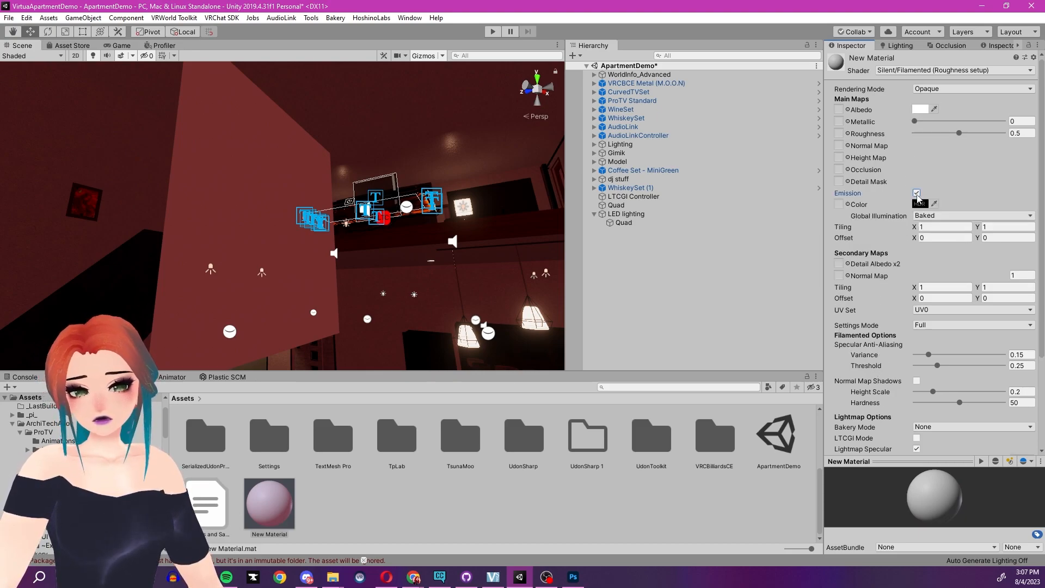
pyautogui.click(919, 204)
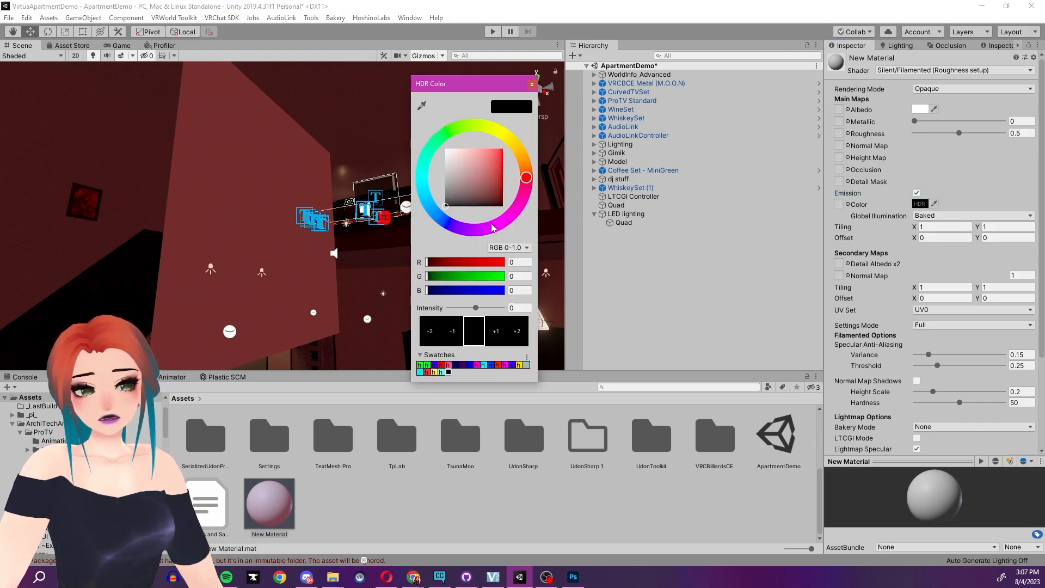
pyautogui.moveTo(494, 185); pyautogui.dragTo(526, 151)
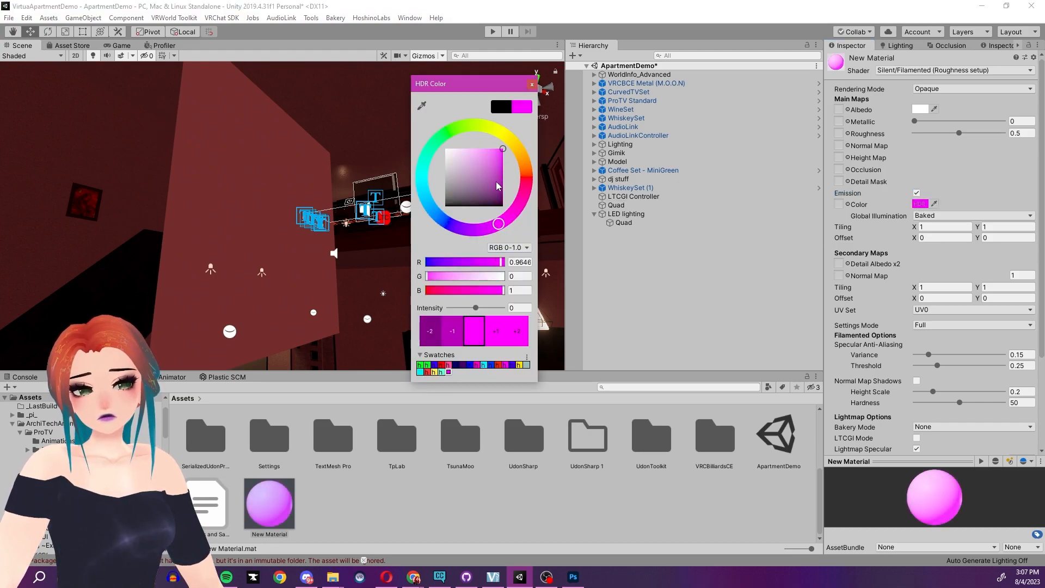
pyautogui.click(475, 229)
pyautogui.moveTo(499, 168); pyautogui.dragTo(509, 167)
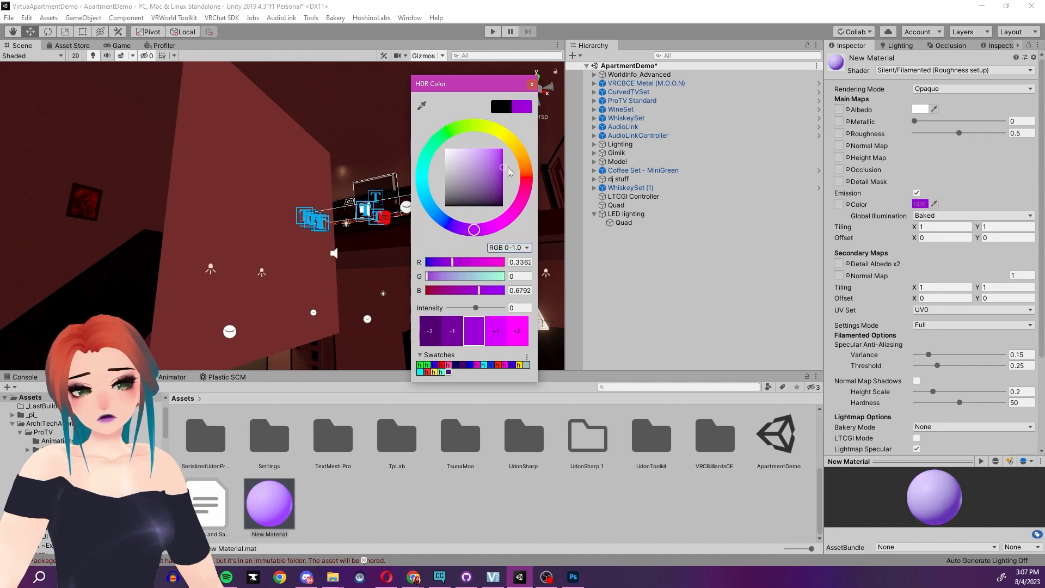
pyautogui.click(526, 199)
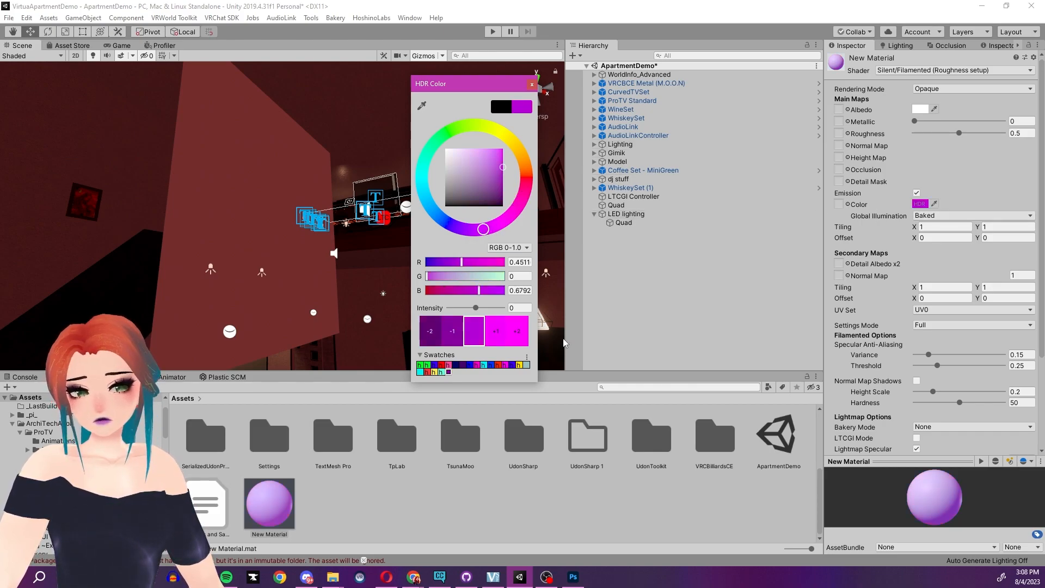
pyautogui.click(519, 333)
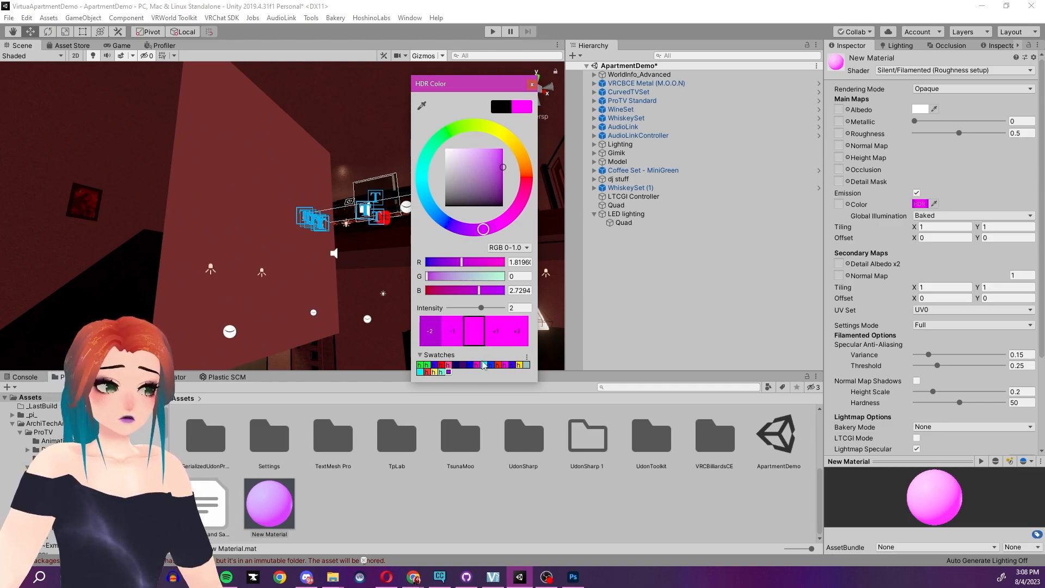
pyautogui.click(533, 84)
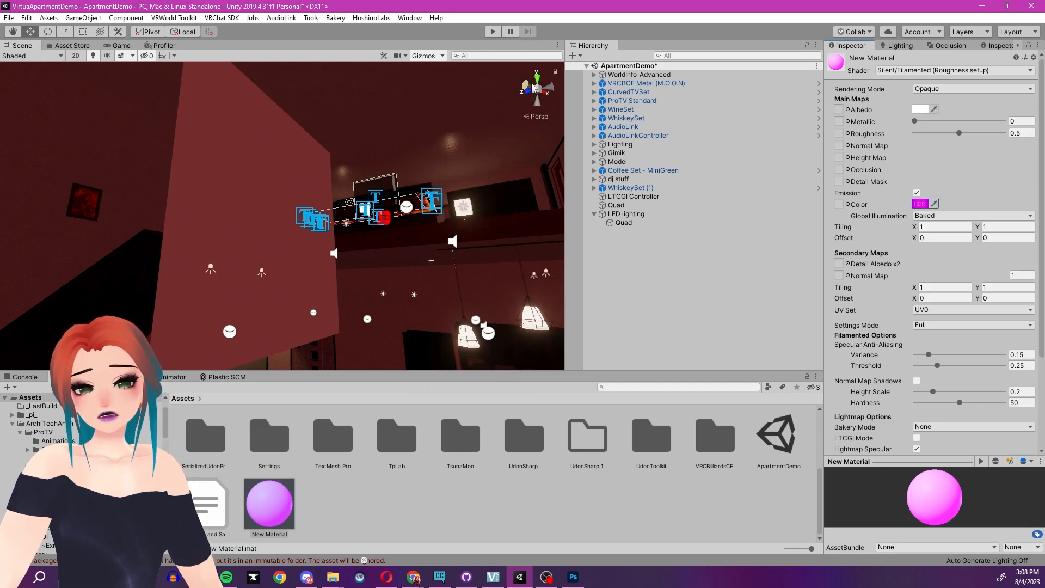
# Apply the glowing purple-magenta material to the quad in the scene
pyautogui.moveTo(275, 494); pyautogui.dragTo(232, 282)
pyautogui.moveTo(284, 293); pyautogui.dragTo(269, 287, button='right')
pyautogui.press('e')
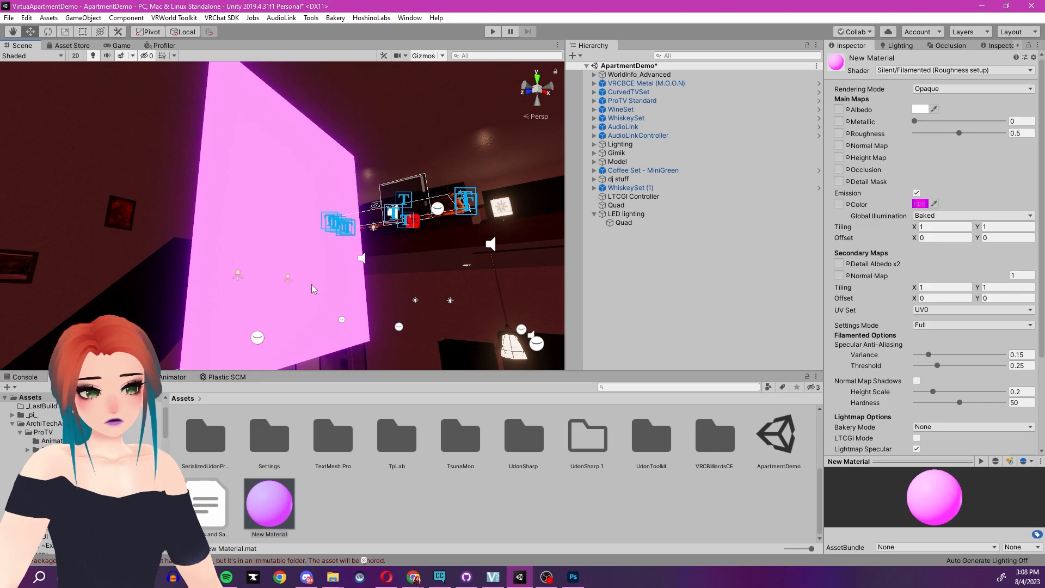
# Move the quad up beside the side wall near the ceiling, to about Y 3.19 and Z 4.57
pyautogui.click(313, 287)
pyautogui.moveTo(312, 288); pyautogui.dragTo(381, 331, button='right')
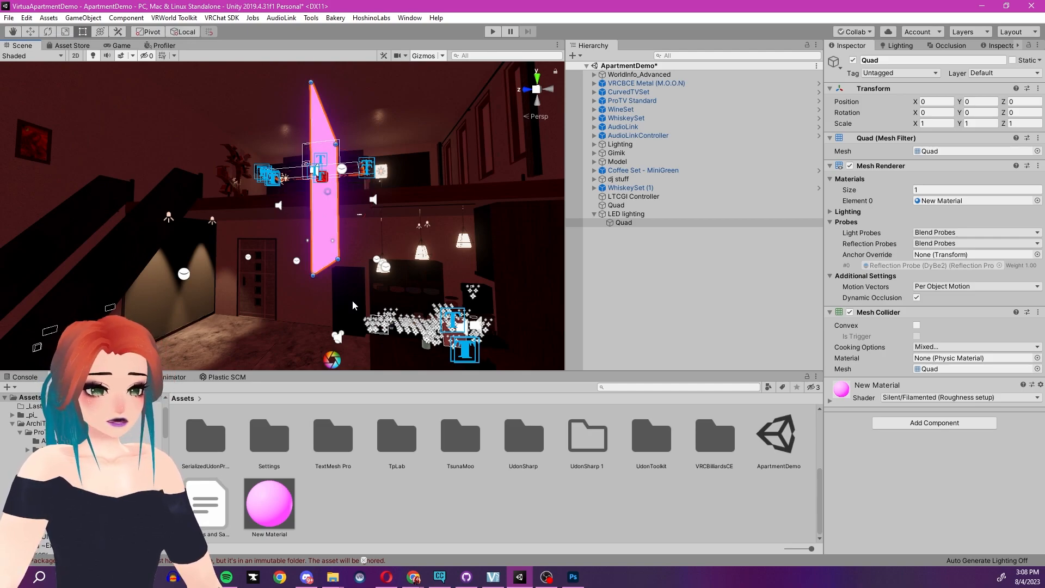
pyautogui.press('w')
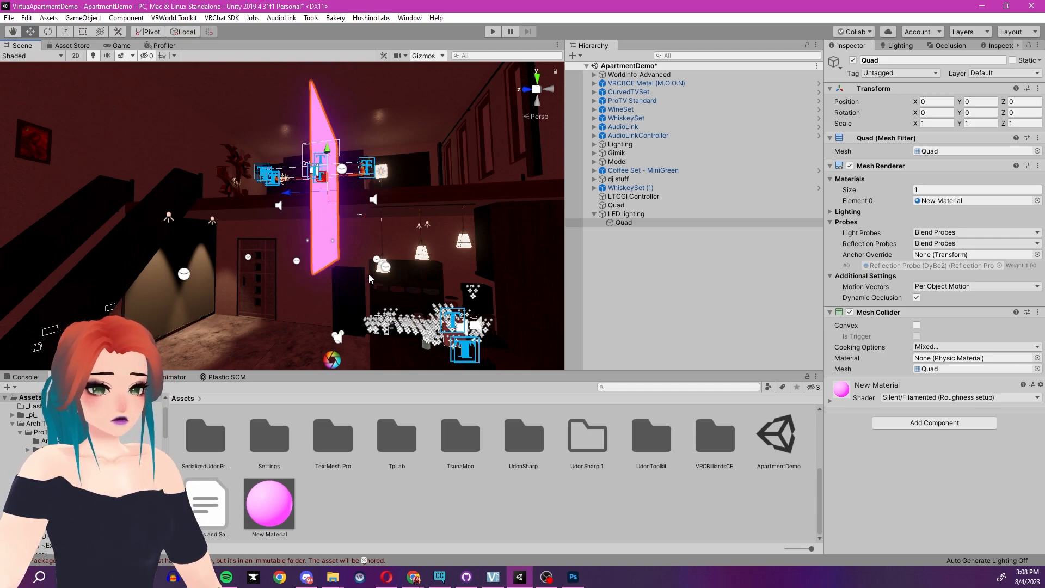
pyautogui.moveTo(369, 274)
pyautogui.mouseDown(button='right')
pyautogui.moveTo(320, 282)
pyautogui.moveTo(353, 273)
pyautogui.mouseUp(button='right')
pyautogui.moveTo(350, 261); pyautogui.dragTo(152, 114)
pyautogui.moveTo(153, 115); pyautogui.dragTo(235, 204, button='right')
pyautogui.press('e')
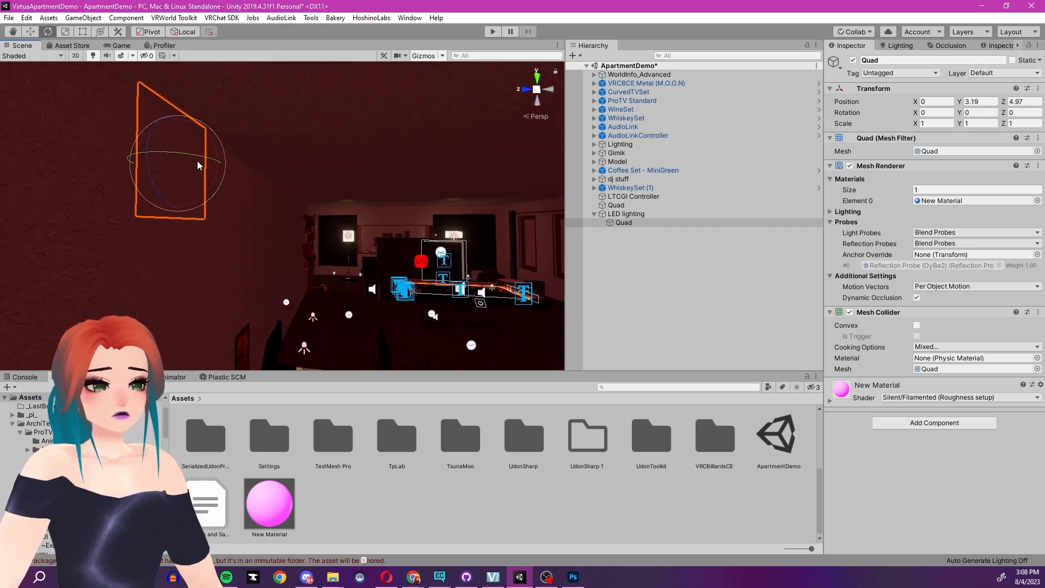
pyautogui.moveTo(150, 168); pyautogui.dragTo(185, 162)
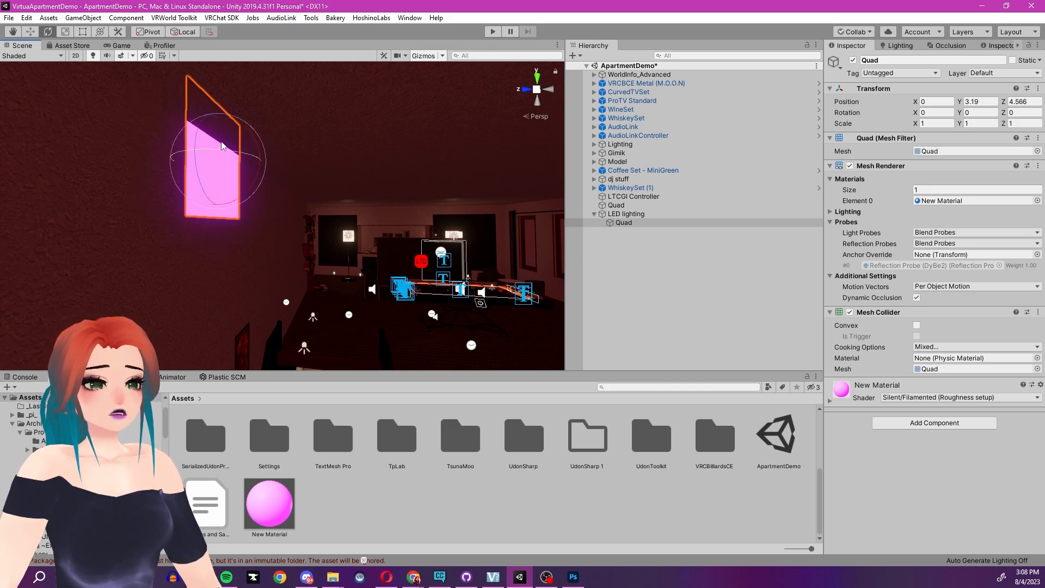
# Rotate the quad to -90° on X so it lies flat, and raise it to about Y 3.356 at the ceiling
pyautogui.moveTo(256, 142); pyautogui.dragTo(272, 263)
pyautogui.press('w')
pyautogui.moveTo(220, 123); pyautogui.dragTo(241, 152)
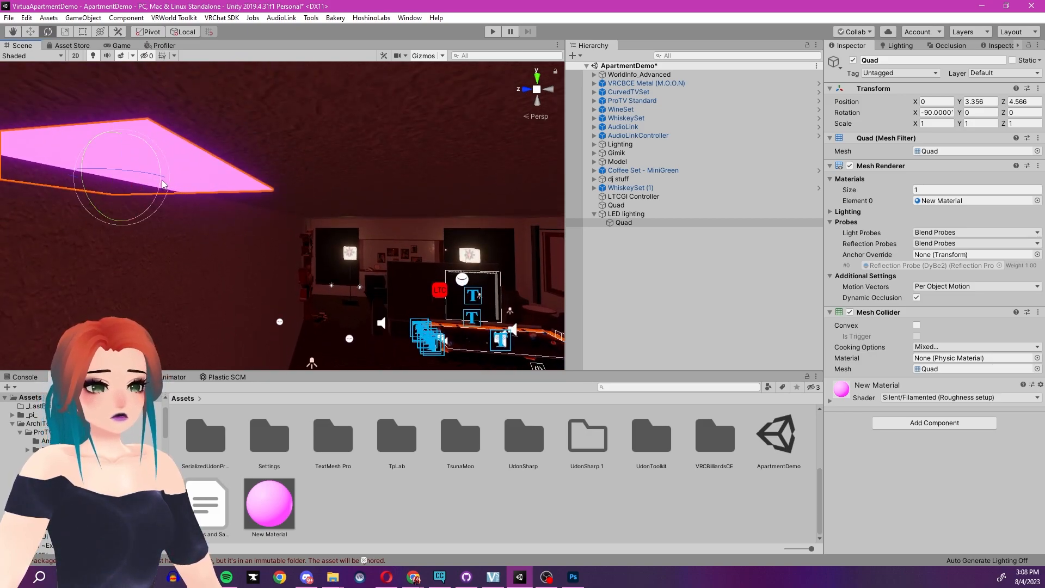
# Scale the quad down along its Y axis into a narrow strip and fit it into the wall-ceiling edge
pyautogui.moveTo(161, 179)
pyautogui.mouseDown()
pyautogui.moveTo(136, 172)
pyautogui.moveTo(170, 185)
pyautogui.mouseUp()
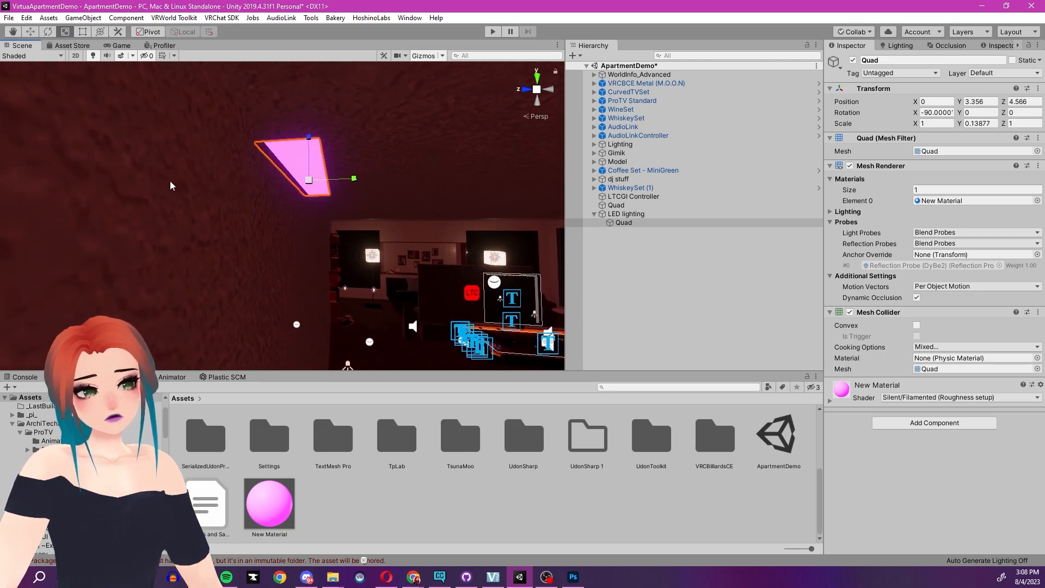
pyautogui.moveTo(337, 179); pyautogui.dragTo(287, 147)
pyautogui.press('s')
pyautogui.moveTo(234, 123); pyautogui.dragTo(290, 129, button='right')
pyautogui.moveTo(238, 127); pyautogui.dragTo(415, 203)
pyautogui.press('e')
pyautogui.press('r')
# Stretch the LED strip with the Rect tool so it runs the full length of the wall
pyautogui.scroll(-3, 252, 194)
pyautogui.keyDown('alt'); pyautogui.moveTo(252, 194); pyautogui.dragTo(457, 181); pyautogui.keyUp('alt')
pyautogui.press('t')
pyautogui.keyDown('alt'); pyautogui.moveTo(348, 188); pyautogui.dragTo(305, 228); pyautogui.keyUp('alt')
pyautogui.scroll(4, 359, 190)
pyautogui.keyDown('alt'); pyautogui.moveTo(305, 229); pyautogui.dragTo(276, 261); pyautogui.keyUp('alt')
pyautogui.moveTo(70, 277); pyautogui.dragTo(165, 223)
pyautogui.keyDown('alt'); pyautogui.moveTo(164, 223); pyautogui.dragTo(362, 193); pyautogui.keyUp('alt')
# Duplicate the long LED strip and move the copy to the opposite side of the room
pyautogui.hotkey('ctrl', 'd')
pyautogui.press('w')
pyautogui.moveTo(268, 279); pyautogui.dragTo(272, 366)
# Duplicate the strip again, turn the copy to 90° on Z, and move it crosswise toward the end wall
pyautogui.hotkey('ctrl', 'd')
pyautogui.press('e')
pyautogui.press('w')
pyautogui.moveTo(291, 232); pyautogui.dragTo(394, 330)
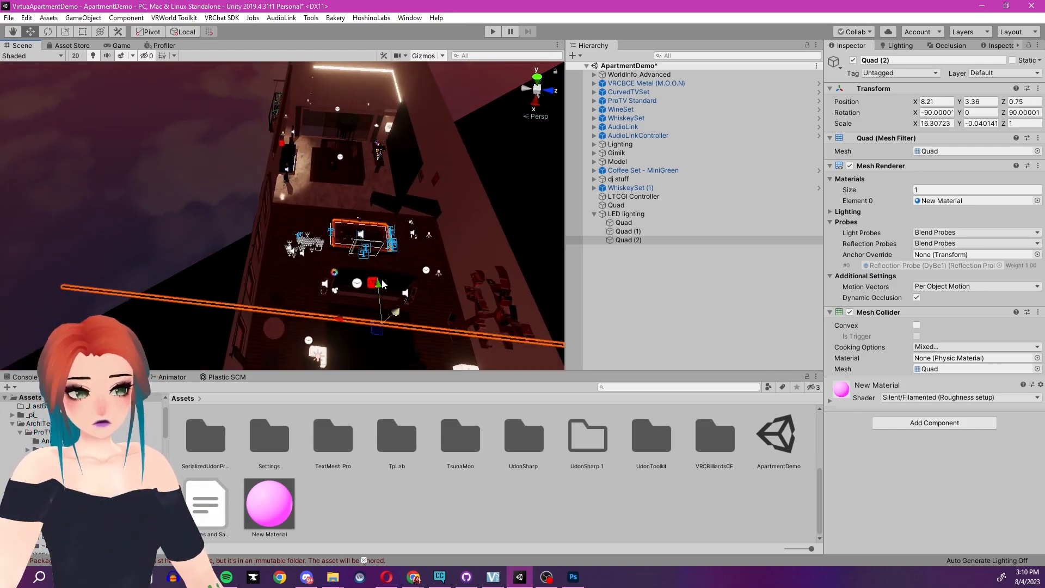
# Resize the crosswise strip with the Rect tool to an X scale of about 7.32 so its ends meet the two long strips
pyautogui.moveTo(394, 330); pyautogui.dragTo(362, 212, button='middle')
pyautogui.press('t')
pyautogui.moveTo(59, 239); pyautogui.dragTo(233, 244)
pyautogui.moveTo(233, 244); pyautogui.dragTo(479, 218, button='right')
pyautogui.moveTo(353, 129); pyautogui.dragTo(346, 241)
pyautogui.moveTo(347, 242); pyautogui.dragTo(349, 118, button='right')
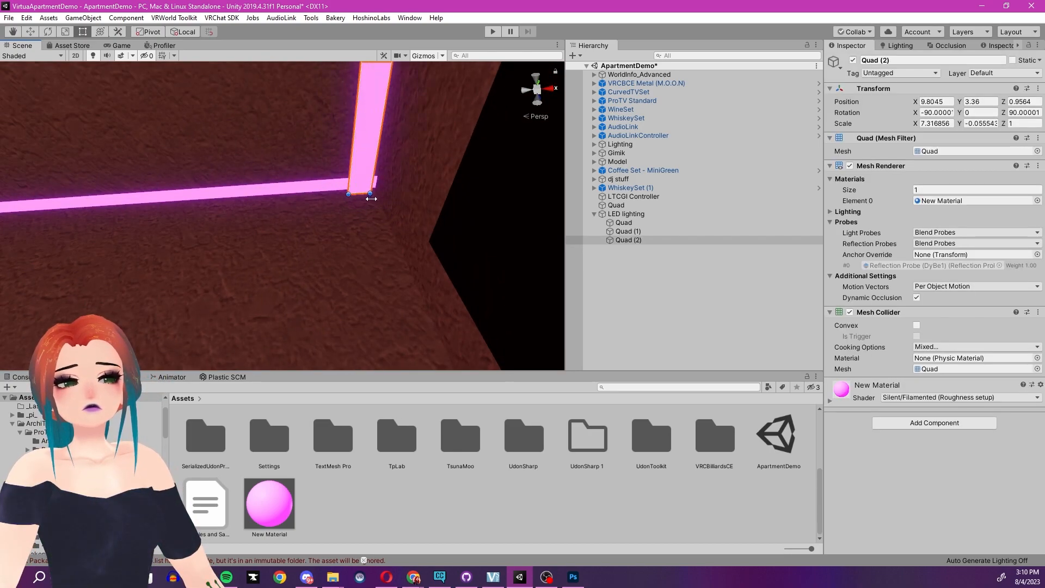
pyautogui.moveTo(323, 194); pyautogui.dragTo(359, 257, button='right')
pyautogui.moveTo(315, 234); pyautogui.dragTo(319, 238)
pyautogui.moveTo(319, 238); pyautogui.dragTo(348, 211, button='right')
# Duplicate the crosswise strip, move the copy into the picture-frame niche, and shorten it to the niche's width, about 2.88 on X
pyautogui.hotkey('ctrl', 'd')
pyautogui.moveTo(336, 207); pyautogui.dragTo(353, 255)
pyautogui.moveTo(356, 255); pyautogui.dragTo(492, 193, button='right')
pyautogui.moveTo(351, 76); pyautogui.dragTo(288, 109)
pyautogui.moveTo(376, 179); pyautogui.dragTo(426, 210, button='right')
pyautogui.press('t')
pyautogui.moveTo(467, 288); pyautogui.dragTo(382, 216)
pyautogui.moveTo(381, 216); pyautogui.dragTo(163, 228, button='right')
pyautogui.moveTo(55, 281); pyautogui.dragTo(189, 207)
pyautogui.moveTo(189, 207); pyautogui.dragTo(317, 139, button='right')
# Duplicate the niche's upper strip, flip the copy over, and place it along the niche's lower edge
pyautogui.press('w')
pyautogui.hotkey('ctrl', 'd')
pyautogui.moveTo(306, 125); pyautogui.dragTo(313, 224)
pyautogui.moveTo(313, 223)
pyautogui.mouseDown(button='right')
pyautogui.moveTo(313, 292)
pyautogui.moveTo(327, 218)
pyautogui.mouseUp(button='right')
pyautogui.press('e')
pyautogui.keyDown('ctrl'); pyautogui.moveTo(313, 186); pyautogui.dragTo(197, 129); pyautogui.keyUp('ctrl')
pyautogui.moveTo(197, 129); pyautogui.dragTo(377, 241, button='right')
pyautogui.press('w')
pyautogui.moveTo(375, 240); pyautogui.dragTo(387, 254)
# Select the picture-frame niche's upper and lower strips together and review their placement
pyautogui.moveTo(388, 253); pyautogui.dragTo(248, 222, button='right')
pyautogui.click(245, 164)
pyautogui.keyDown('shift'); pyautogui.click(273, 287); pyautogui.keyUp('shift')
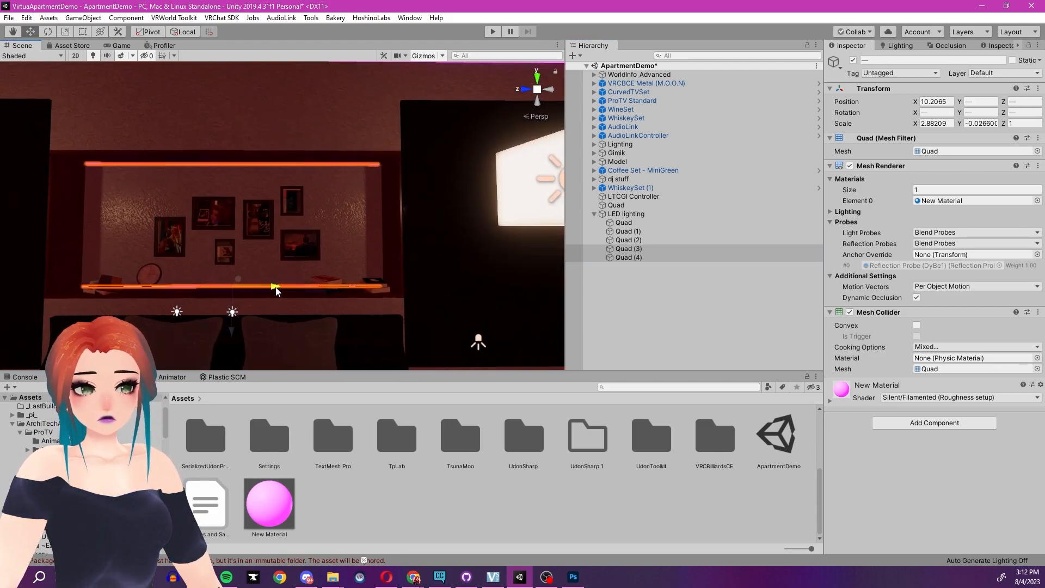
pyautogui.moveTo(272, 287); pyautogui.dragTo(381, 235, button='right')
# Duplicate a ceiling LED strip and move the copy to another ceiling edge across the room
pyautogui.click(349, 95)
pyautogui.moveTo(348, 95); pyautogui.dragTo(229, 155, button='right')
pyautogui.hotkey('ctrl', 'd')
pyautogui.moveTo(226, 150); pyautogui.dragTo(272, 144)
pyautogui.moveTo(272, 144); pyautogui.dragTo(331, 191, button='right')
pyautogui.moveTo(326, 174); pyautogui.dragTo(381, 180)
pyautogui.moveTo(381, 180); pyautogui.dragTo(371, 202, button='right')
pyautogui.moveTo(277, 158); pyautogui.dragTo(459, 183)
# Resize the copied strip with the Rect tool to an X scale of about 7.36 so it spans its edge
pyautogui.moveTo(460, 183); pyautogui.dragTo(283, 228, button='right')
pyautogui.moveTo(301, 345); pyautogui.dragTo(309, 345)
pyautogui.press('t')
pyautogui.moveTo(282, 93); pyautogui.dragTo(286, 97)
pyautogui.moveTo(286, 97); pyautogui.dragTo(402, 223, button='right')
# Duplicate the resized strip and reposition the copy along the next ceiling edge
pyautogui.press('w')
pyautogui.hotkey('ctrl', 'd')
pyautogui.moveTo(409, 146); pyautogui.dragTo(418, 261)
pyautogui.moveTo(418, 262); pyautogui.dragTo(385, 270, button='right')
pyautogui.moveTo(381, 234); pyautogui.dragTo(353, 135)
pyautogui.keyDown('alt'); pyautogui.moveTo(352, 135); pyautogui.dragTo(343, 234); pyautogui.keyUp('alt')
pyautogui.moveTo(258, 218); pyautogui.dragTo(280, 308)
pyautogui.moveTo(281, 309); pyautogui.dragTo(261, 289, button='right')
# Duplicate the strip again, carry the copy across the room, and fine-tune its position against the edge
pyautogui.hotkey('ctrl', 'd')
pyautogui.moveTo(90, 255); pyautogui.dragTo(305, 292)
pyautogui.moveTo(305, 291); pyautogui.dragTo(326, 261, button='right')
pyautogui.moveTo(326, 262); pyautogui.dragTo(283, 283)
pyautogui.moveTo(283, 283); pyautogui.dragTo(276, 297, button='right')
pyautogui.moveTo(275, 297); pyautogui.dragTo(283, 288)
pyautogui.moveTo(283, 288); pyautogui.dragTo(321, 281, button='right')
# Duplicate the strip once more and place the copy at about X 5.79, Y 0.165, Z 0.905
pyautogui.hotkey('ctrl', 'd')
pyautogui.moveTo(322, 280); pyautogui.dragTo(278, 286)
pyautogui.moveTo(278, 285); pyautogui.dragTo(343, 301, button='right')
pyautogui.moveTo(343, 301); pyautogui.dragTo(321, 302)
pyautogui.moveTo(321, 301); pyautogui.dragTo(458, 256, button='right')
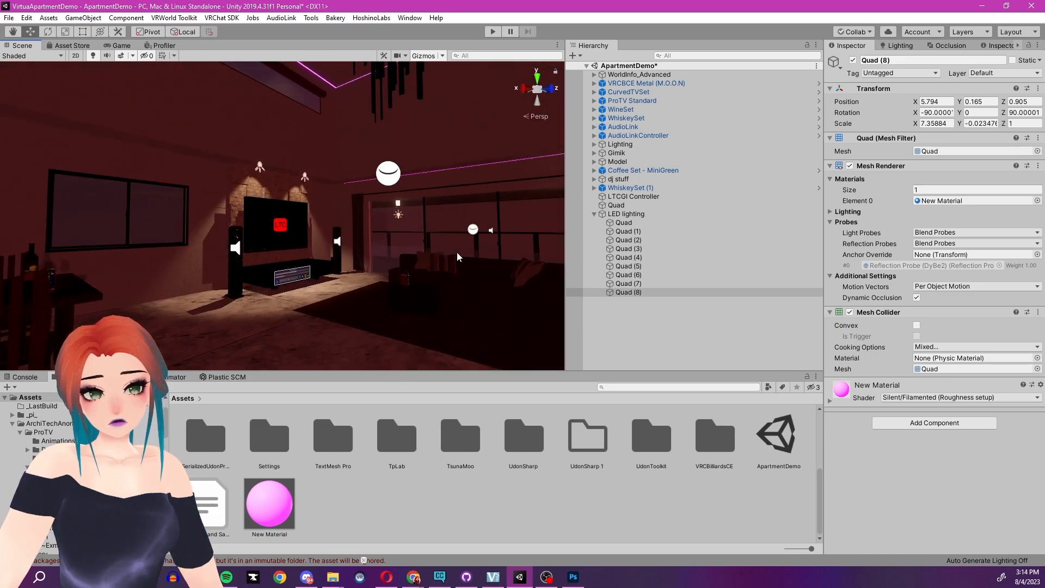
pyautogui.click(419, 582)
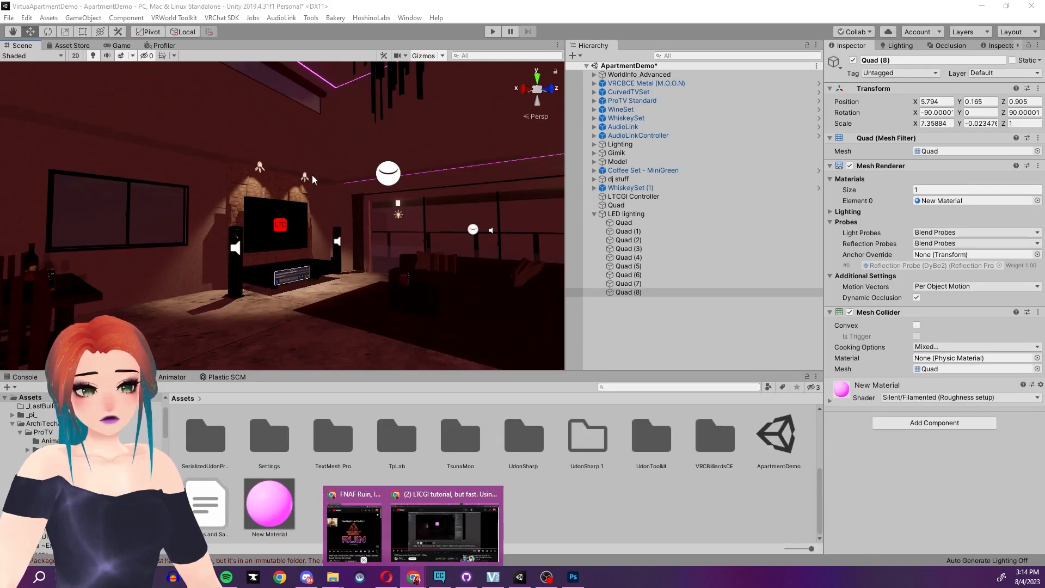
pyautogui.moveTo(286, 226); pyautogui.dragTo(326, 272, button='right')
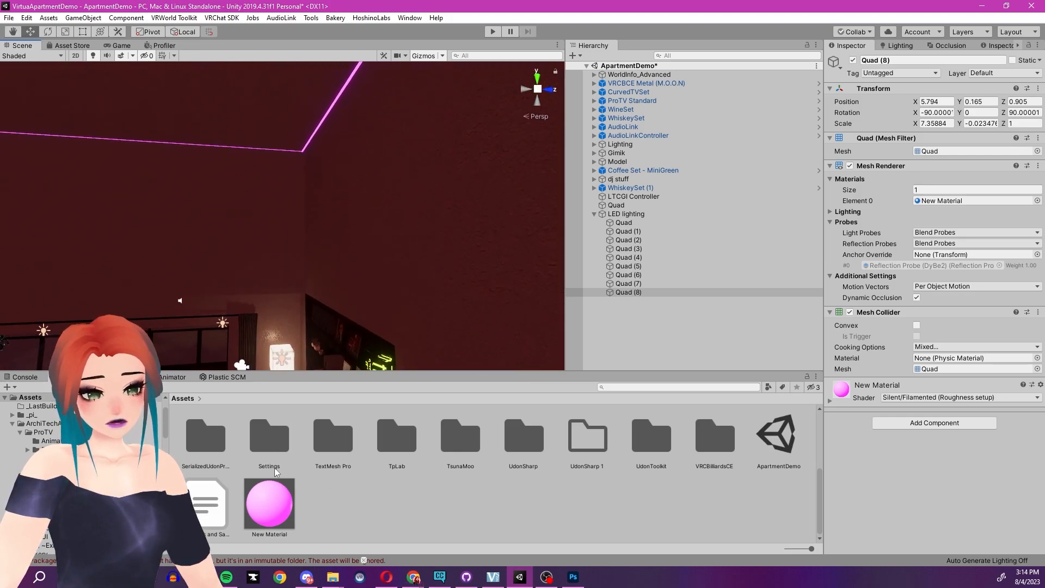
# Open the emission color of the strips' New Material and review the glow around the room
pyautogui.click(282, 507)
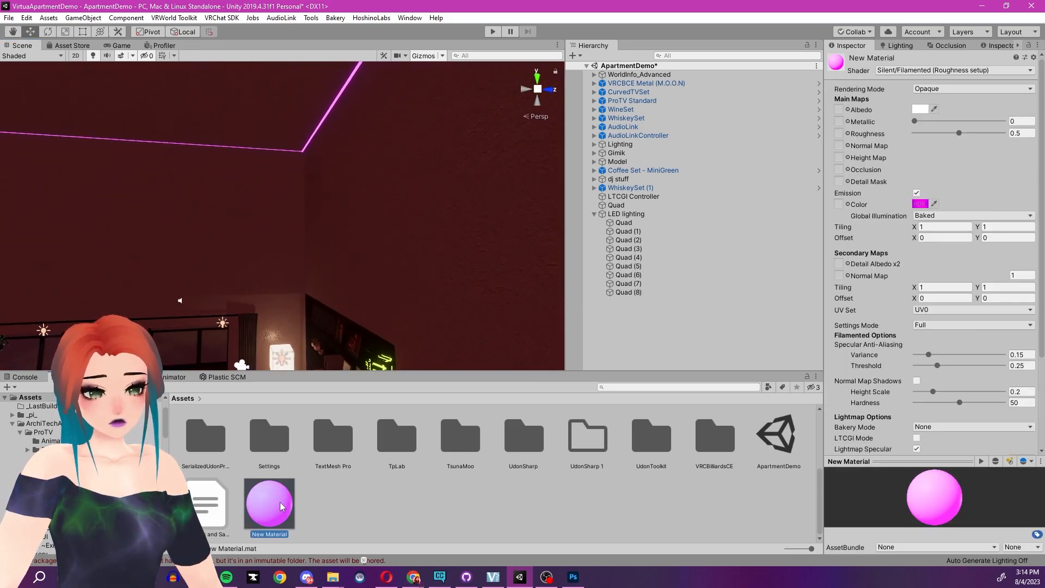
pyautogui.click(924, 206)
pyautogui.moveTo(437, 204)
pyautogui.mouseDown()
pyautogui.moveTo(422, 177)
pyautogui.moveTo(433, 143)
pyautogui.moveTo(469, 116)
pyautogui.moveTo(547, 157)
pyautogui.moveTo(570, 229)
pyautogui.mouseUp()
pyautogui.moveTo(293, 224)
pyautogui.mouseDown(button='right')
pyautogui.moveTo(310, 147)
pyautogui.moveTo(385, 215)
pyautogui.moveTo(309, 258)
pyautogui.moveTo(319, 265)
pyautogui.mouseUp(button='right')
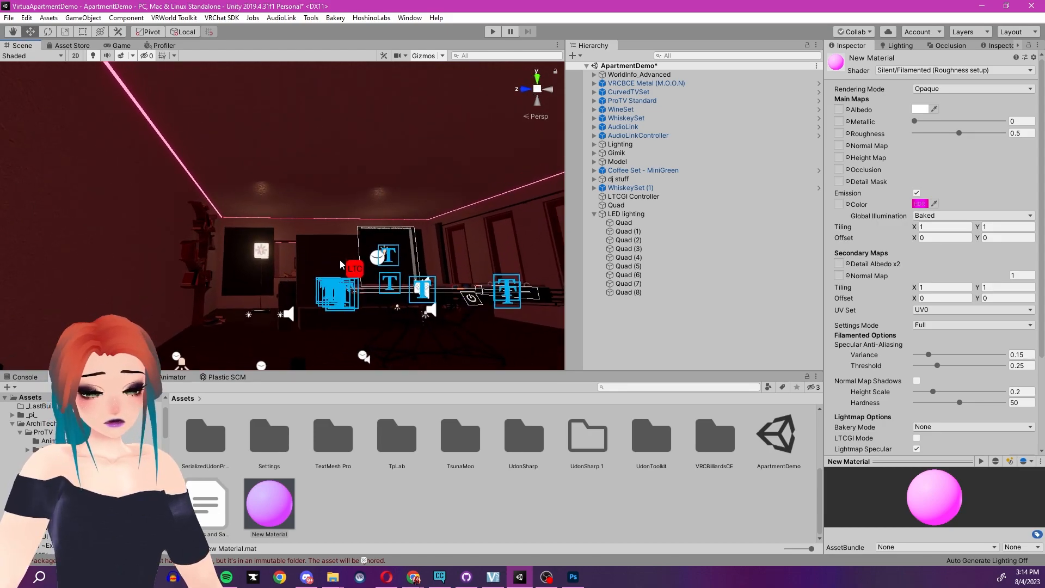
# Mark the LED lighting group and all its child quads as static
pyautogui.click(626, 214)
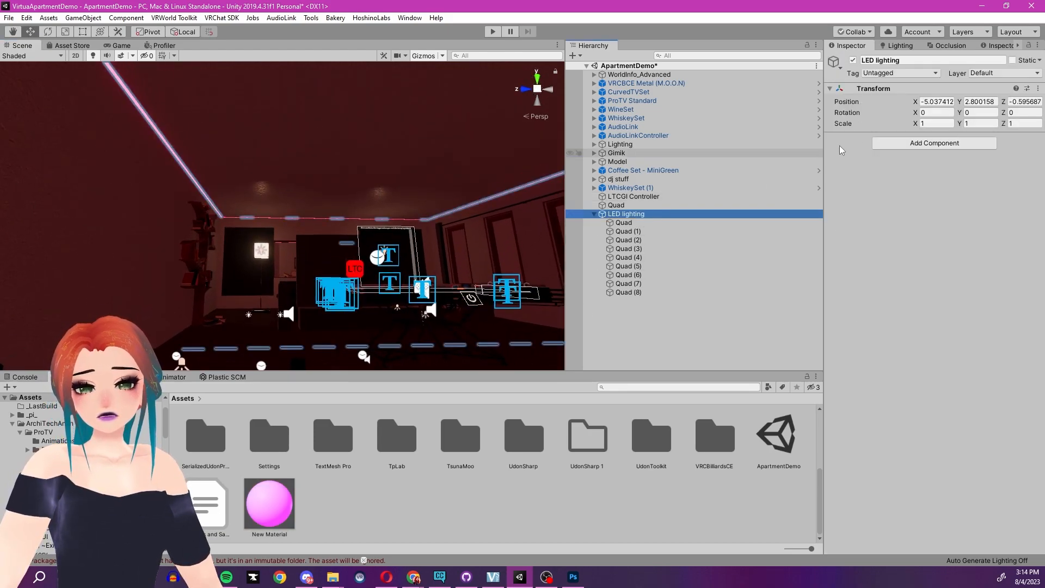
pyautogui.click(1013, 60)
pyautogui.click(480, 310)
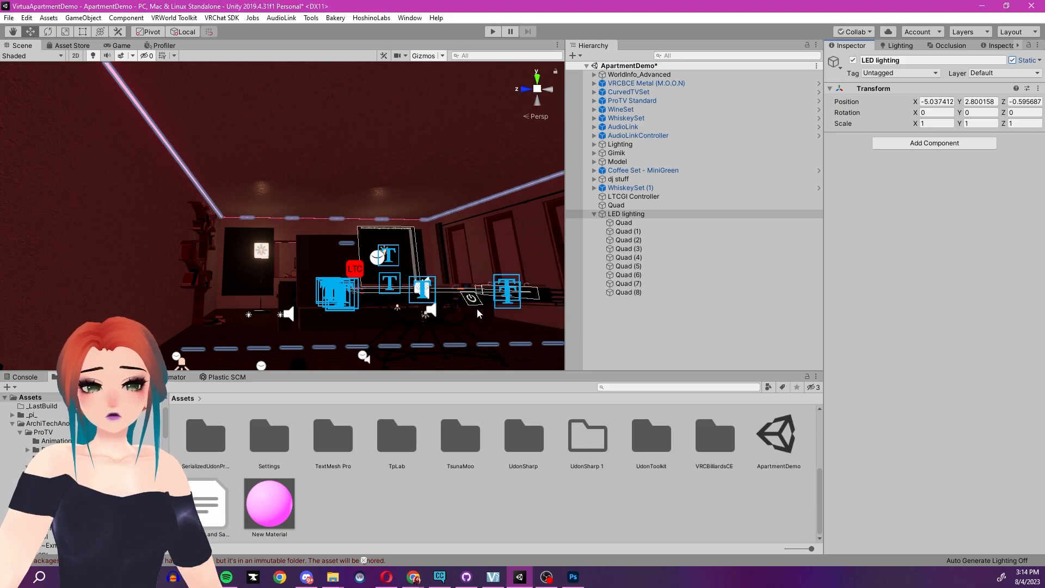
# Duplicate the strip above the windows and move the copy out to the veranda ceiling, at about X -10.36 and Y -0.33
pyautogui.moveTo(302, 260); pyautogui.dragTo(495, 186, button='right')
pyautogui.press('w')
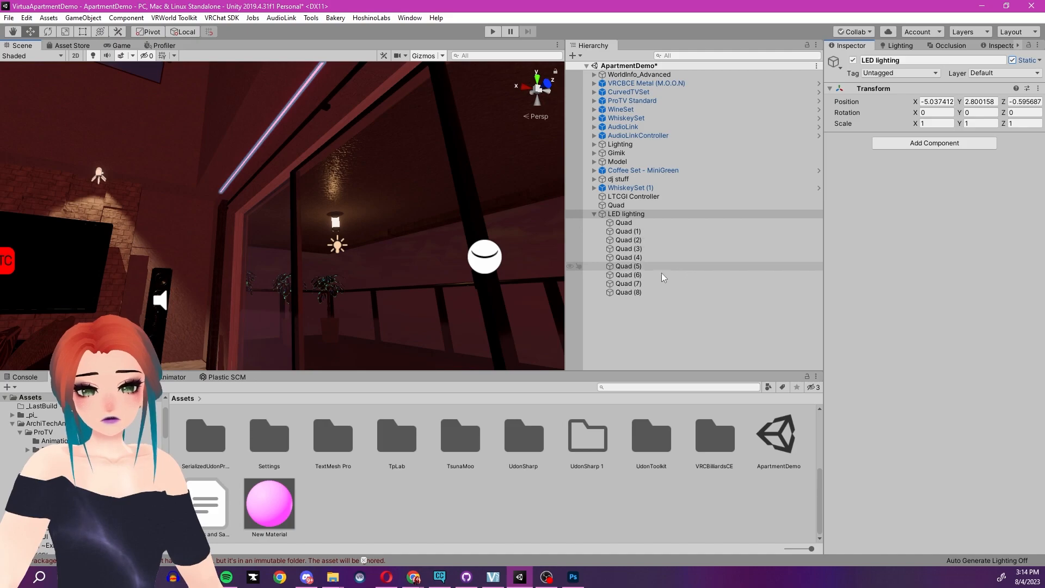
pyautogui.click(645, 293)
pyautogui.moveTo(188, 263); pyautogui.dragTo(253, 207, button='right')
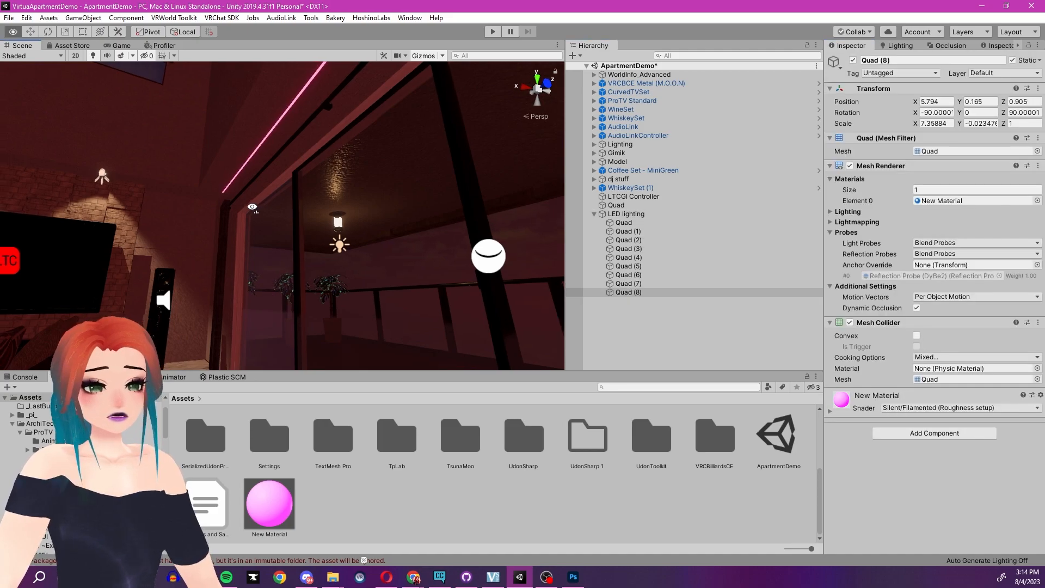
pyautogui.click(650, 284)
pyautogui.moveTo(180, 188); pyautogui.dragTo(207, 187, button='right')
pyautogui.click(278, 164)
pyautogui.click(278, 165)
pyautogui.hotkey('ctrl', 'd')
pyautogui.moveTo(300, 124); pyautogui.dragTo(598, 207)
pyautogui.moveTo(406, 184); pyautogui.dragTo(350, 176, button='right')
pyautogui.moveTo(381, 138); pyautogui.dragTo(399, 151)
pyautogui.moveTo(410, 207); pyautogui.dragTo(398, 230)
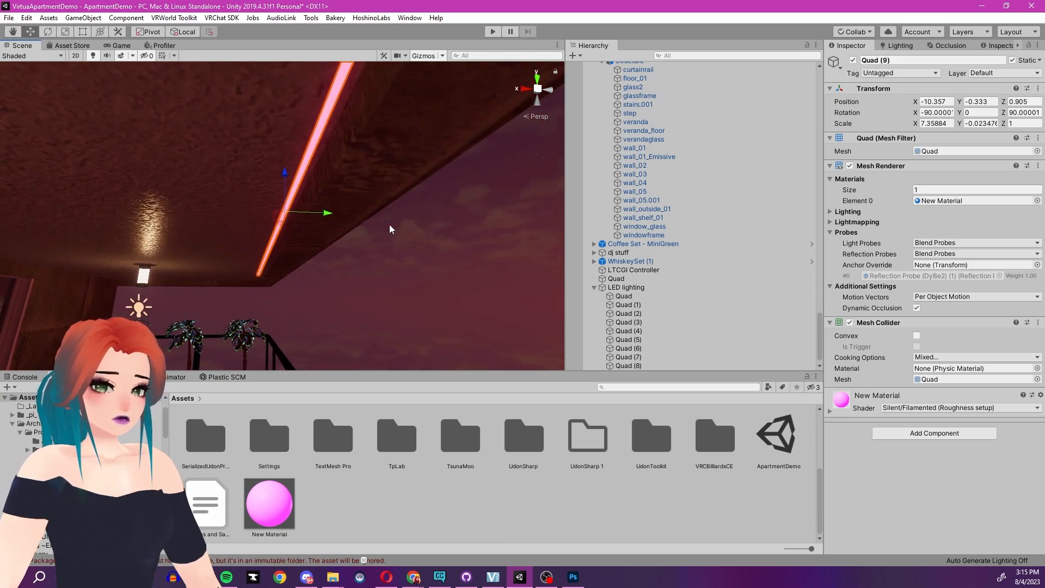
# Duplicate the veranda strip and adjust the strip's length with the Rect tool
pyautogui.keyDown('alt'); pyautogui.moveTo(325, 215); pyautogui.dragTo(323, 370); pyautogui.keyUp('alt')
pyautogui.hotkey('ctrl', 'd')
pyautogui.moveTo(322, 348); pyautogui.dragTo(376, 136, button='right')
pyautogui.click(363, 122)
pyautogui.press('t')
pyautogui.moveTo(326, 142); pyautogui.dragTo(239, 180)
pyautogui.moveTo(271, 193)
pyautogui.mouseDown(button='right')
pyautogui.moveTo(409, 193)
pyautogui.moveTo(350, 229)
pyautogui.moveTo(280, 206)
pyautogui.moveTo(217, 234)
pyautogui.moveTo(289, 191)
pyautogui.mouseUp(button='right')
pyautogui.click(289, 191)
pyautogui.moveTo(289, 191); pyautogui.dragTo(349, 173, button='right')
# Select another LED strip, duplicate it, and move the copy into place along a further edge
pyautogui.click(379, 158)
pyautogui.press('w')
pyautogui.hotkey('ctrl', 'd')
pyautogui.moveTo(371, 214); pyautogui.dragTo(372, 219)
pyautogui.moveTo(423, 253); pyautogui.dragTo(415, 254)
pyautogui.moveTo(403, 256); pyautogui.dragTo(311, 261, button='right')
pyautogui.moveTo(321, 224); pyautogui.dragTo(187, 210)
pyautogui.moveTo(187, 211); pyautogui.dragTo(477, 260, button='right')
pyautogui.press('w')
pyautogui.moveTo(478, 261); pyautogui.dragTo(475, 258)
pyautogui.moveTo(475, 258); pyautogui.dragTo(361, 163, button='right')
# Duplicate the latest strip and shift the copy to its neighbouring edge
pyautogui.hotkey('ctrl', 'd')
pyautogui.moveTo(360, 117); pyautogui.dragTo(362, 262)
pyautogui.moveTo(362, 261); pyautogui.dragTo(390, 218, button='right')
pyautogui.moveTo(390, 218); pyautogui.dragTo(427, 232)
# Duplicate the strip twice more and place the last copy at about X -4.76, Y -1.4, Z 4.90
pyautogui.hotkey('ctrl', 'd')
pyautogui.hotkey('ctrl', 'd')
pyautogui.moveTo(423, 234); pyautogui.dragTo(366, 218, button='right')
pyautogui.moveTo(356, 157); pyautogui.dragTo(375, 276)
pyautogui.moveTo(374, 276); pyautogui.dragTo(220, 231, button='right')
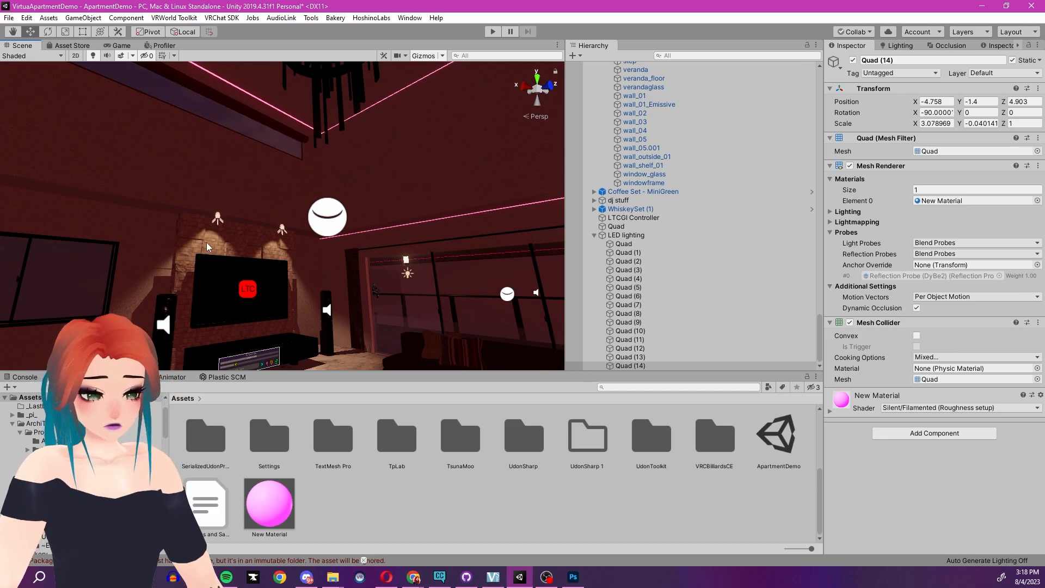
# Select a spotlight above the TV, open Bakery's lightmap rendering settings, and set the settings mode to Advanced
pyautogui.moveTo(273, 167); pyautogui.dragTo(132, 159, button='right')
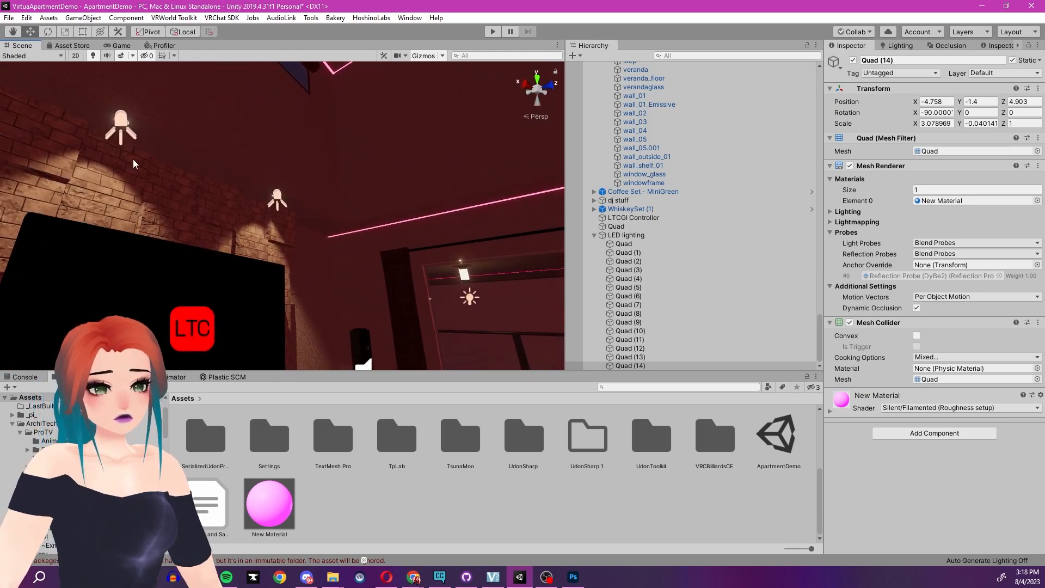
pyautogui.click(120, 127)
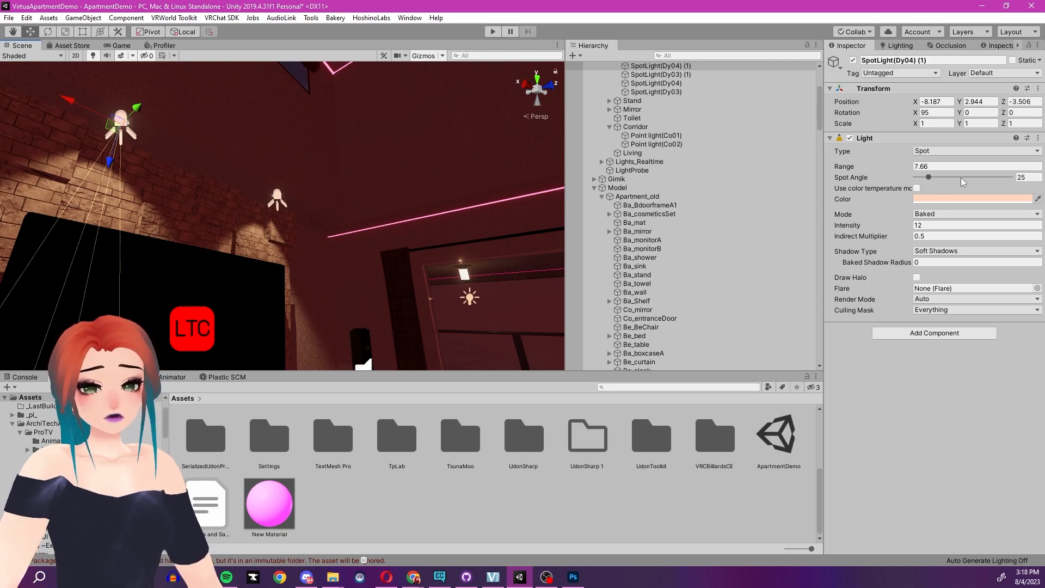
pyautogui.click(335, 18)
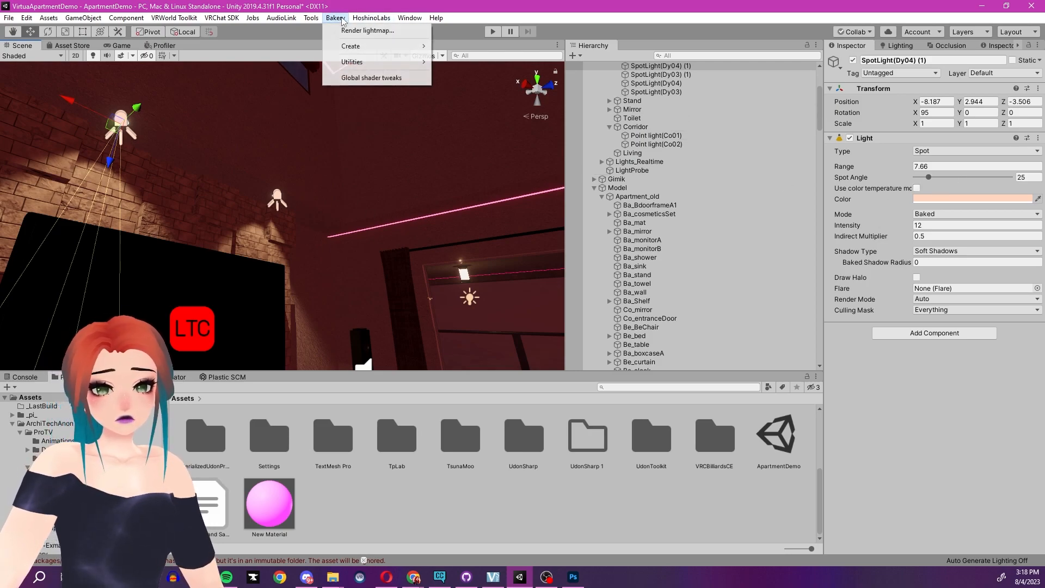
pyautogui.click(359, 31)
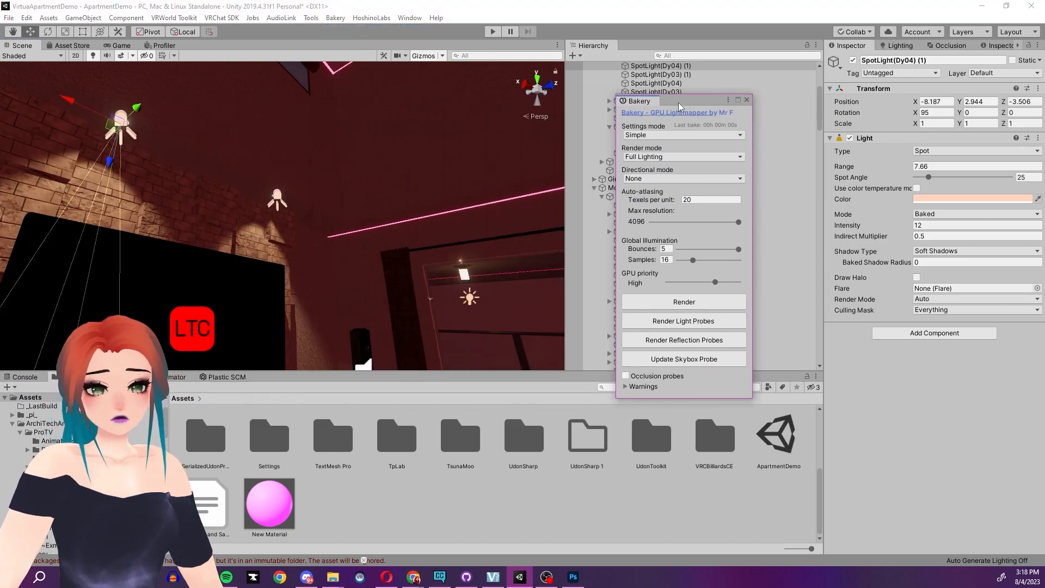
pyautogui.click(667, 136)
pyautogui.click(656, 161)
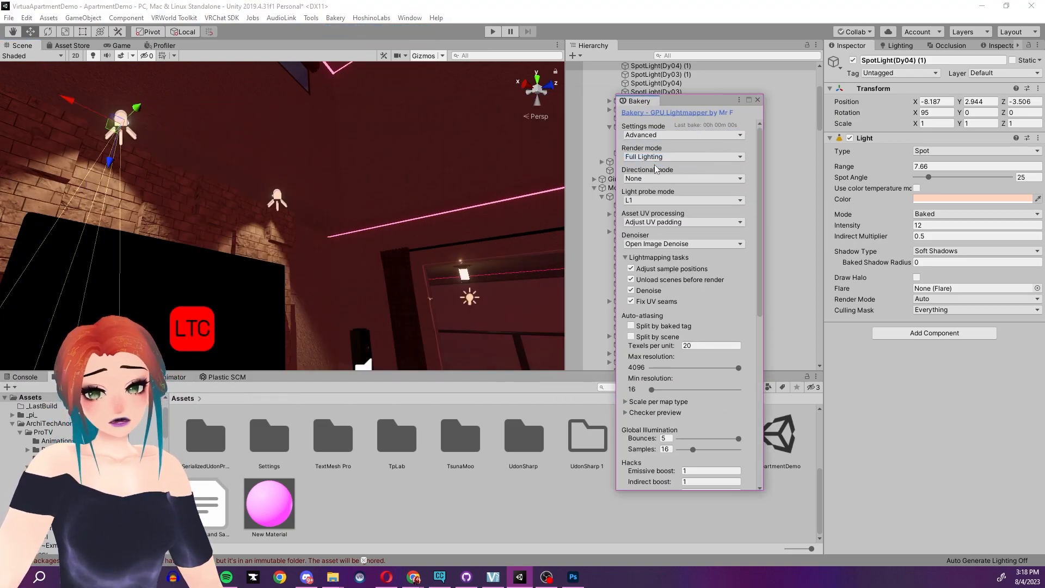
pyautogui.moveTo(686, 107); pyautogui.dragTo(444, 94)
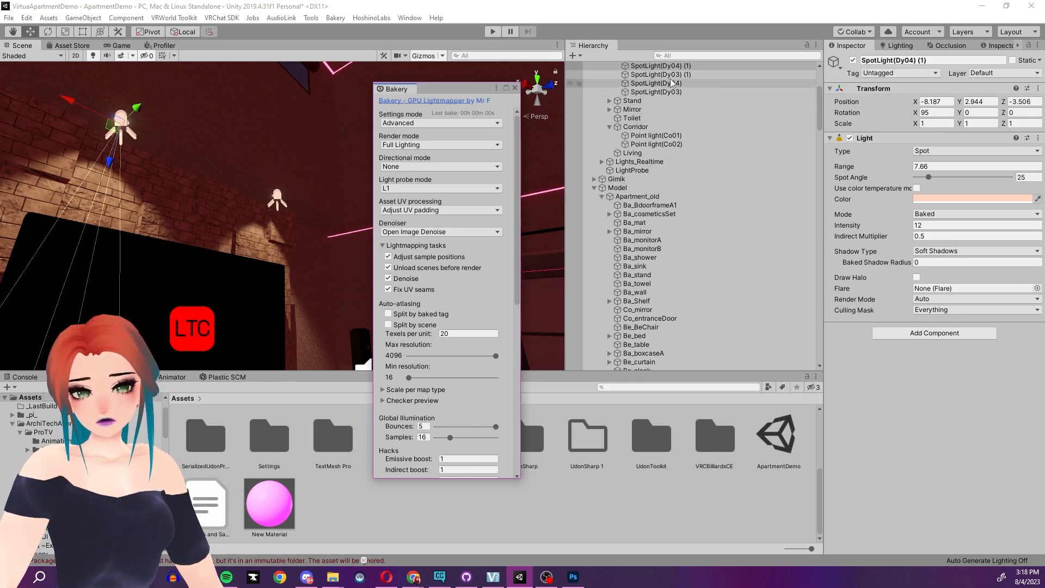
# Filter the hierarchy by "spot" and give all listed spotlights a Bakery Point Light component with lightmapped settings matched to real-time
pyautogui.scroll(3, 667, 82)
pyautogui.click(672, 56)
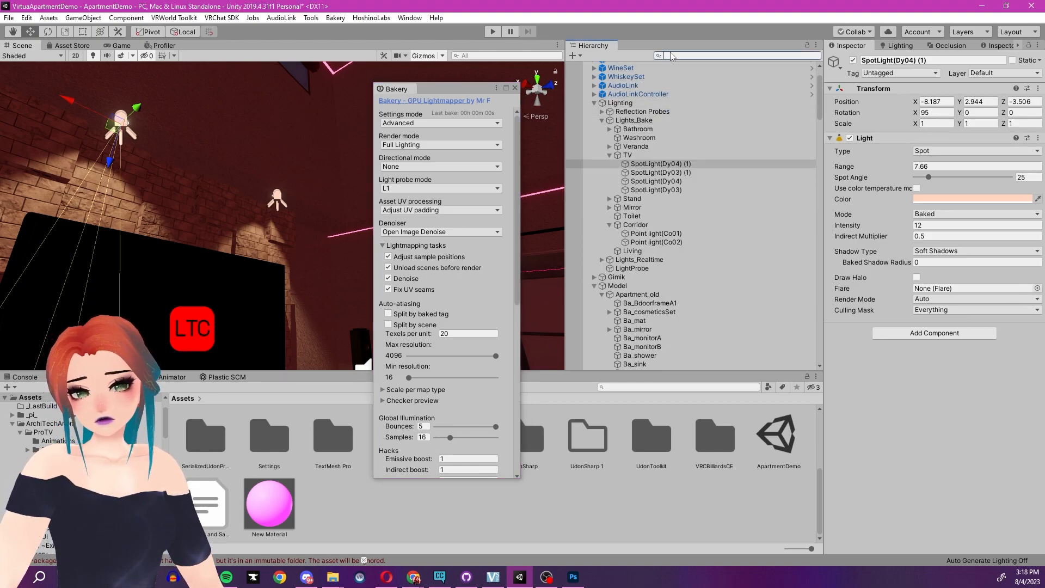
pyautogui.write('spot')
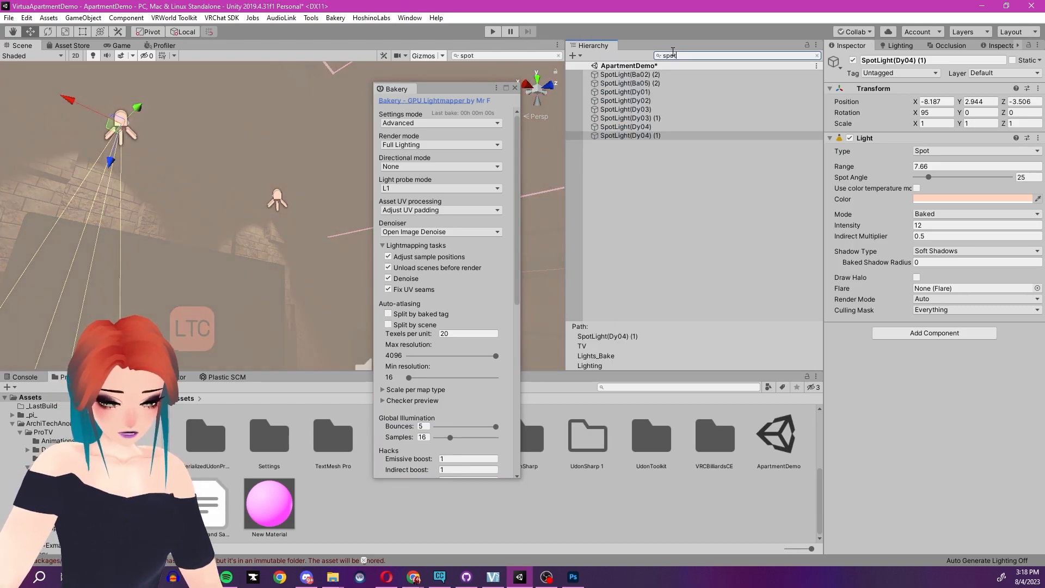
pyautogui.click(648, 74)
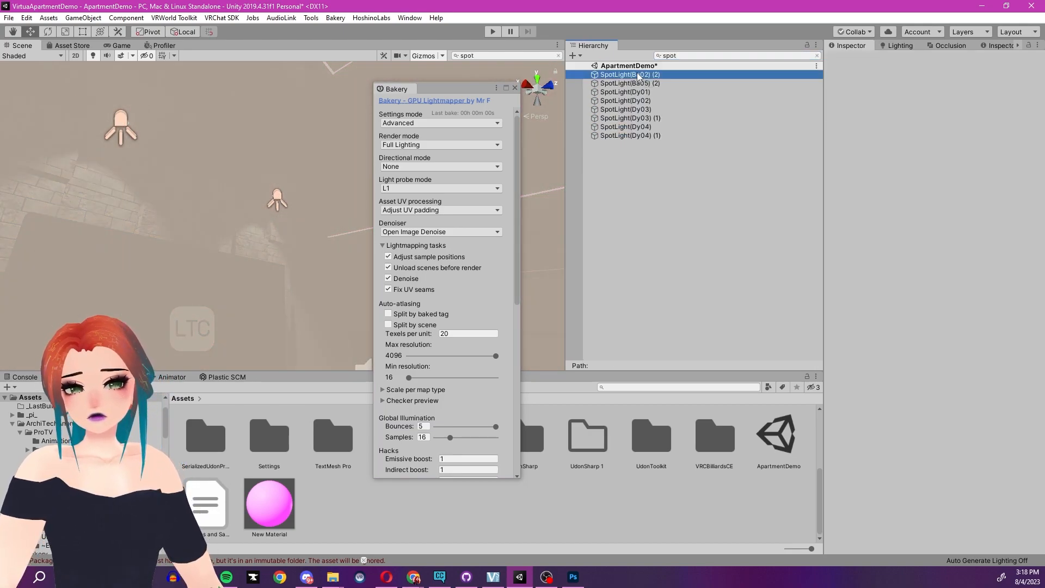
pyautogui.keyDown('shift'); pyautogui.click(654, 136); pyautogui.keyUp('shift')
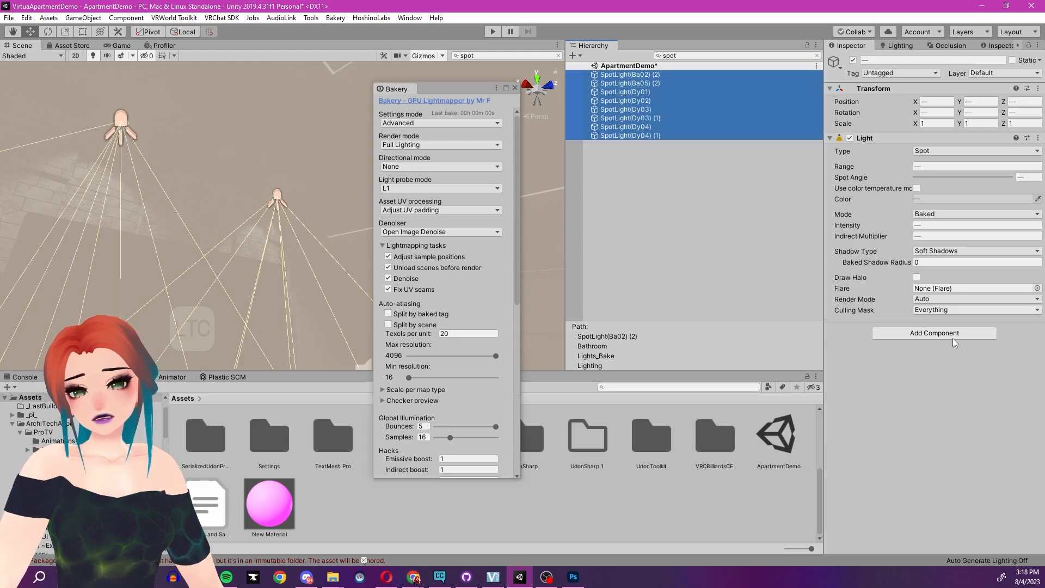
pyautogui.click(941, 334)
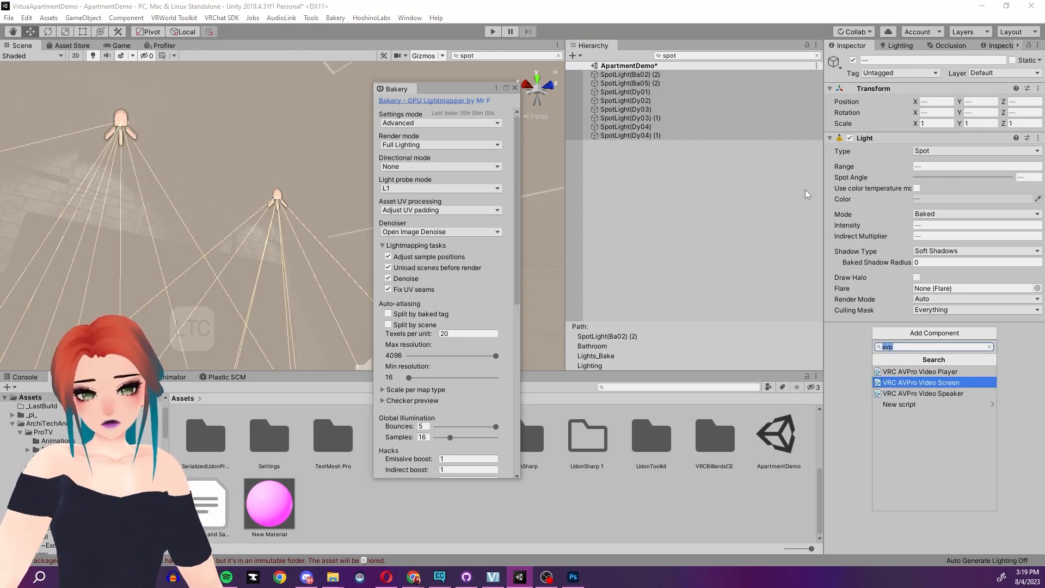
pyautogui.write('baker')
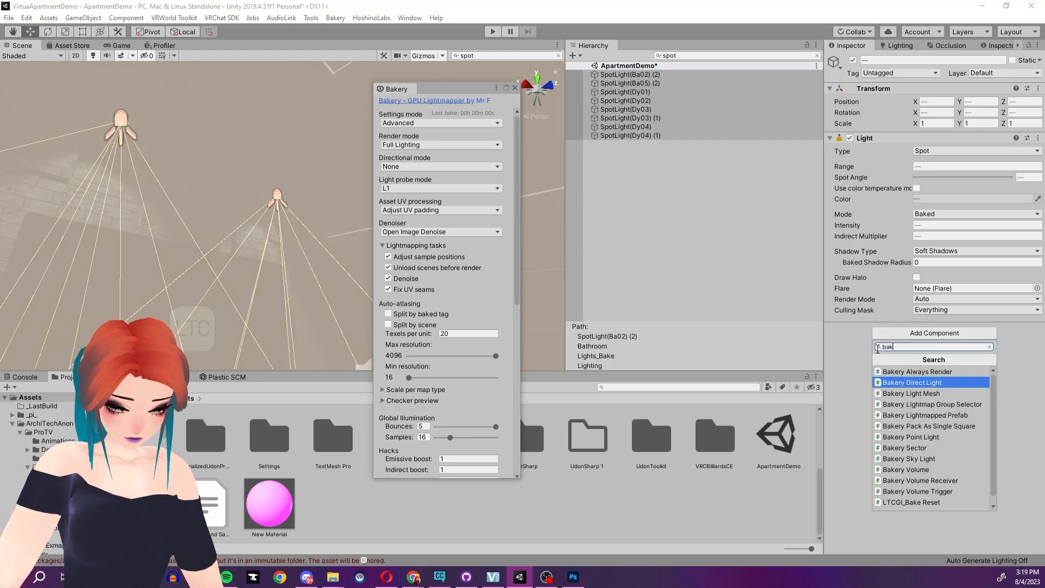
pyautogui.click(930, 437)
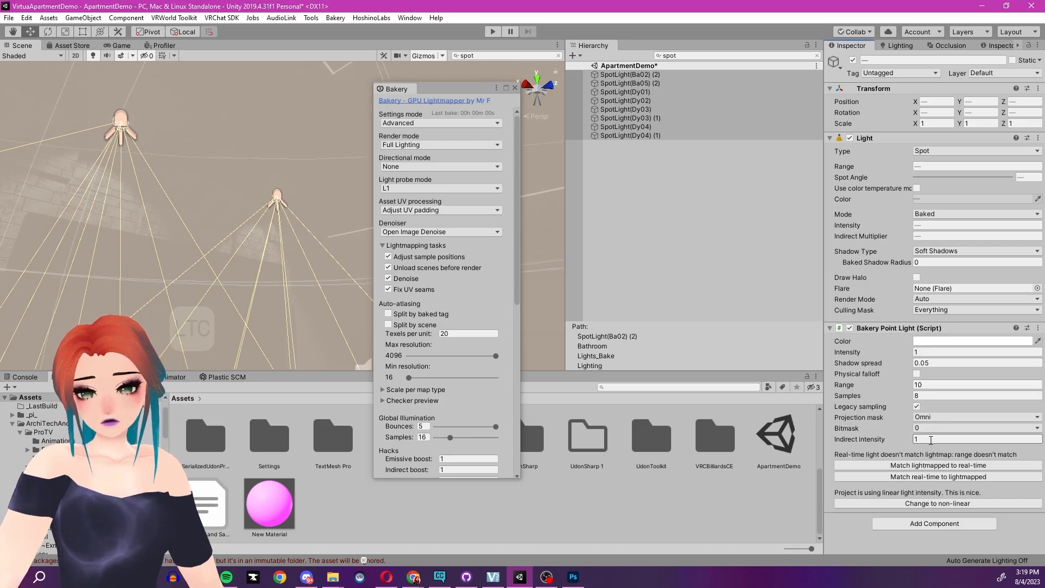
pyautogui.click(946, 466)
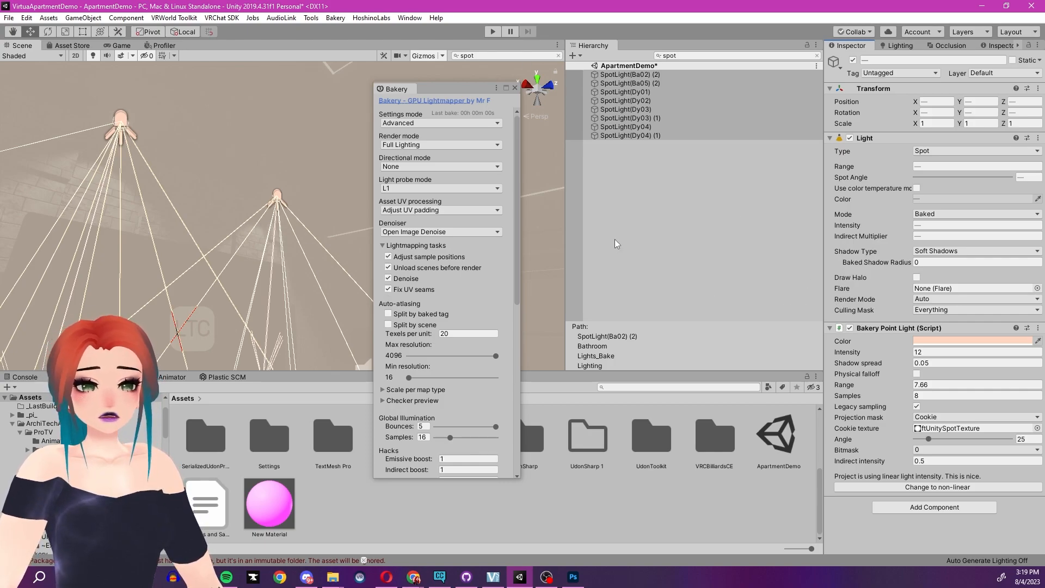
# Filter the hierarchy by "point", add Bakery Point Light to all listed lights matched to their real-time settings, and check Point light(Co02)
pyautogui.moveTo(434, 90); pyautogui.dragTo(309, 109)
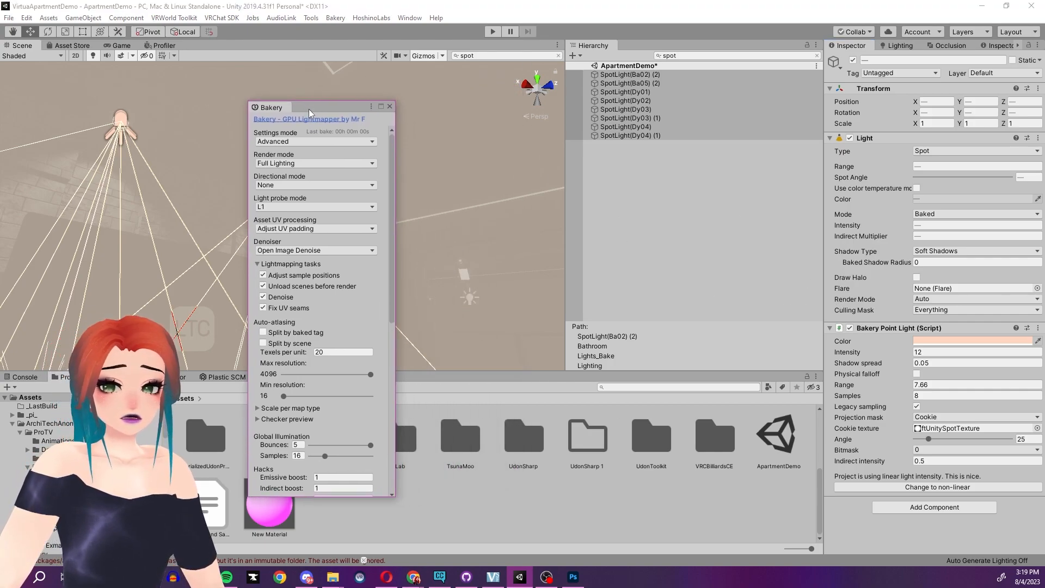
pyautogui.click(701, 55)
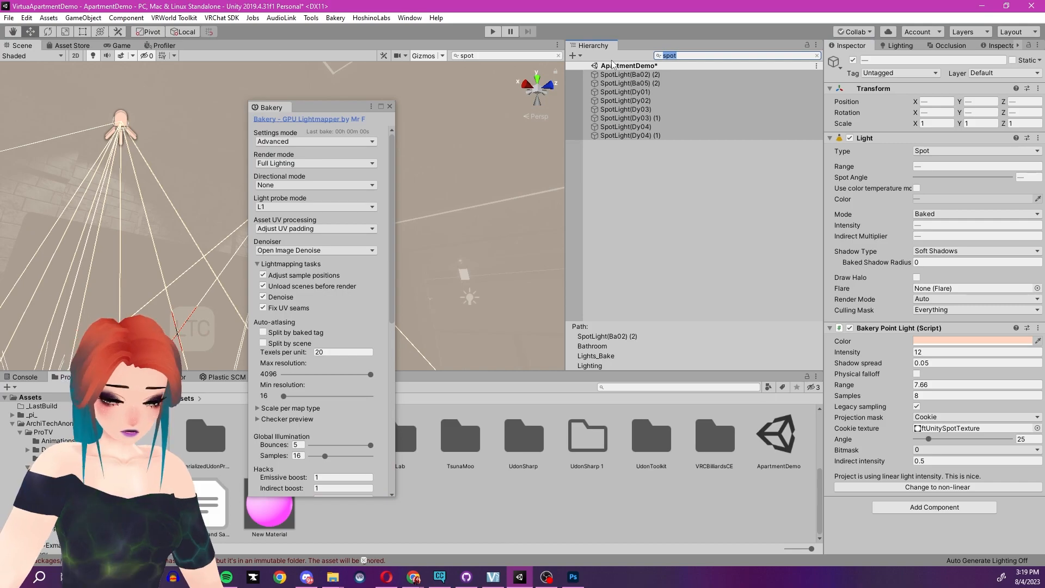
pyautogui.write('point')
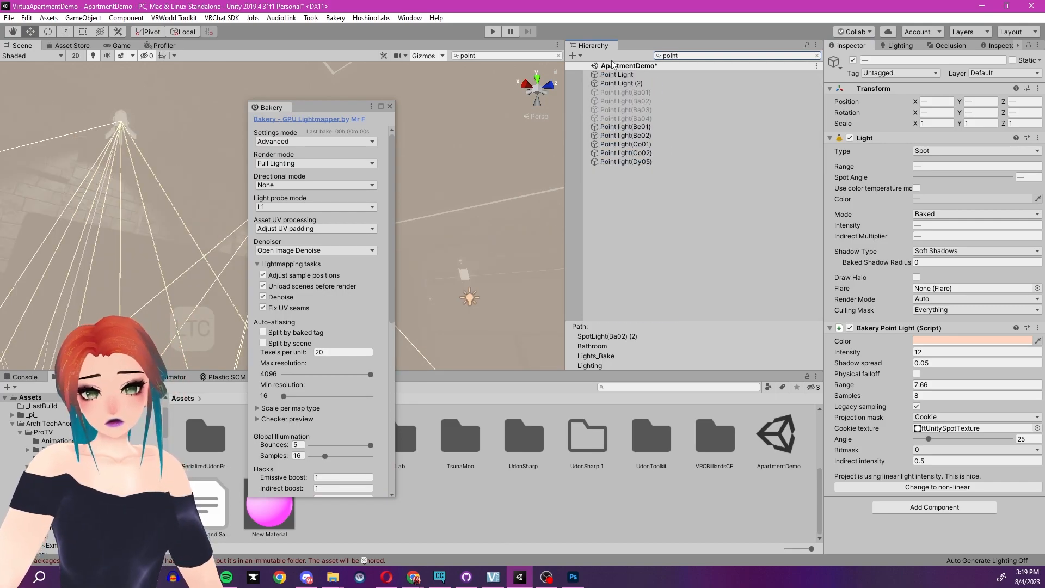
pyautogui.click(616, 75)
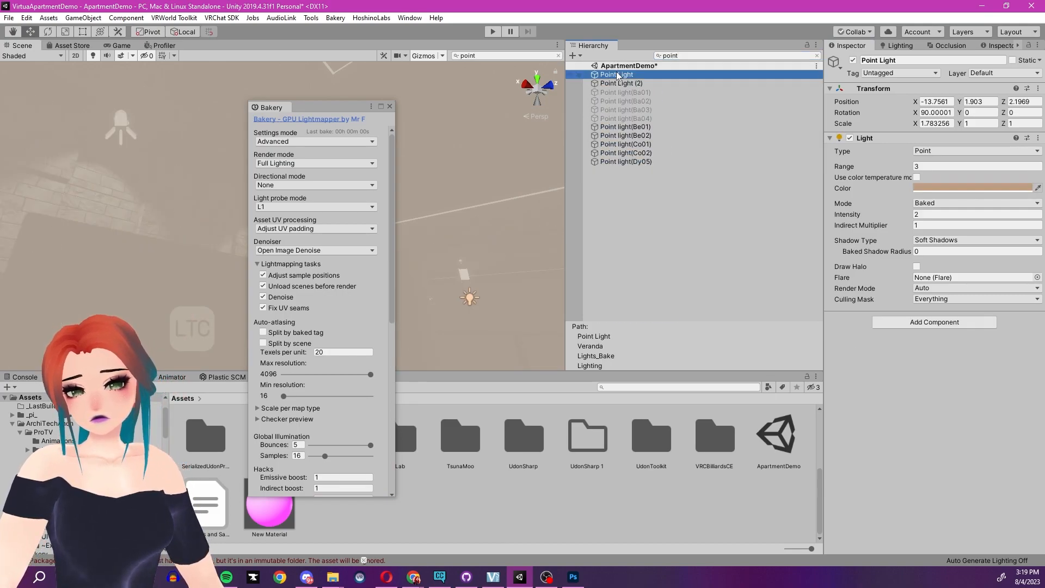
pyautogui.keyDown('shift'); pyautogui.click(626, 161); pyautogui.keyUp('shift')
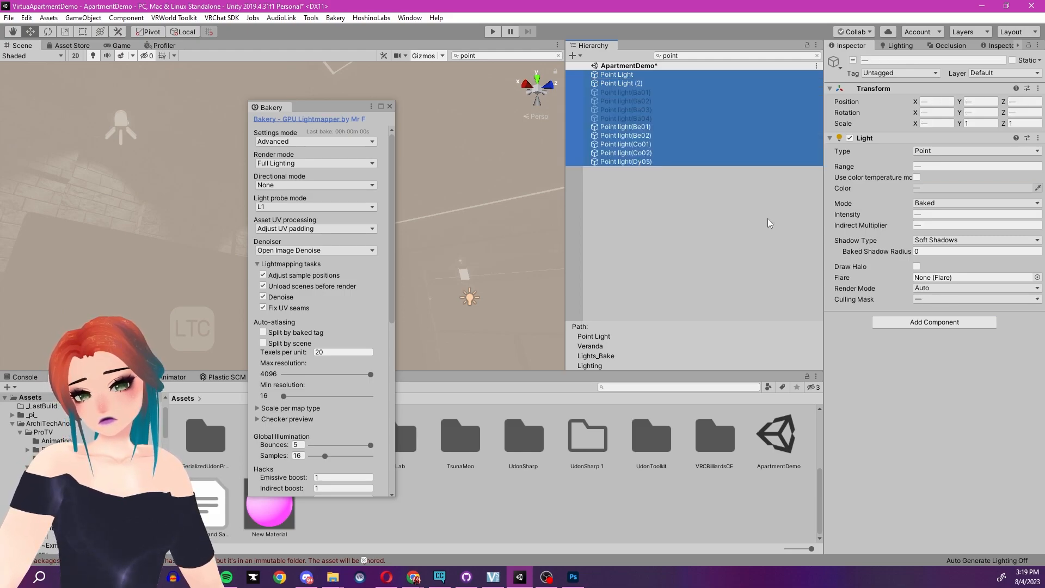
pyautogui.click(911, 325)
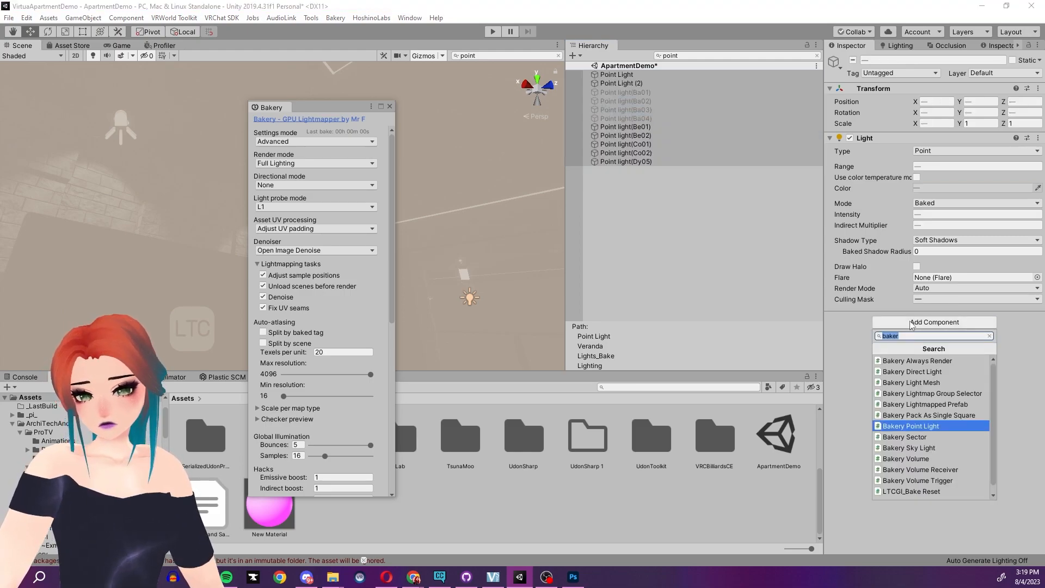
pyautogui.click(937, 426)
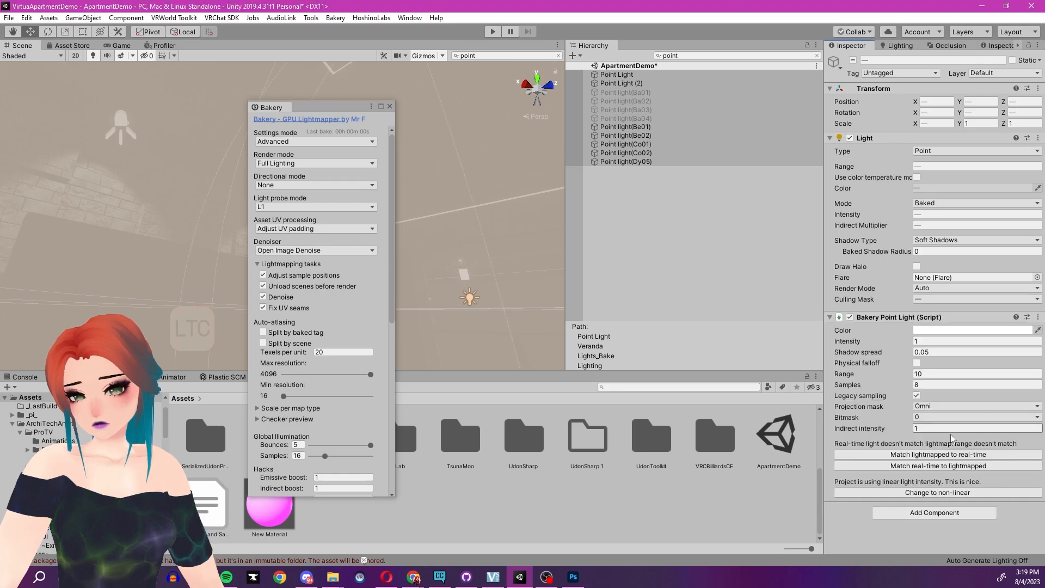
pyautogui.click(959, 455)
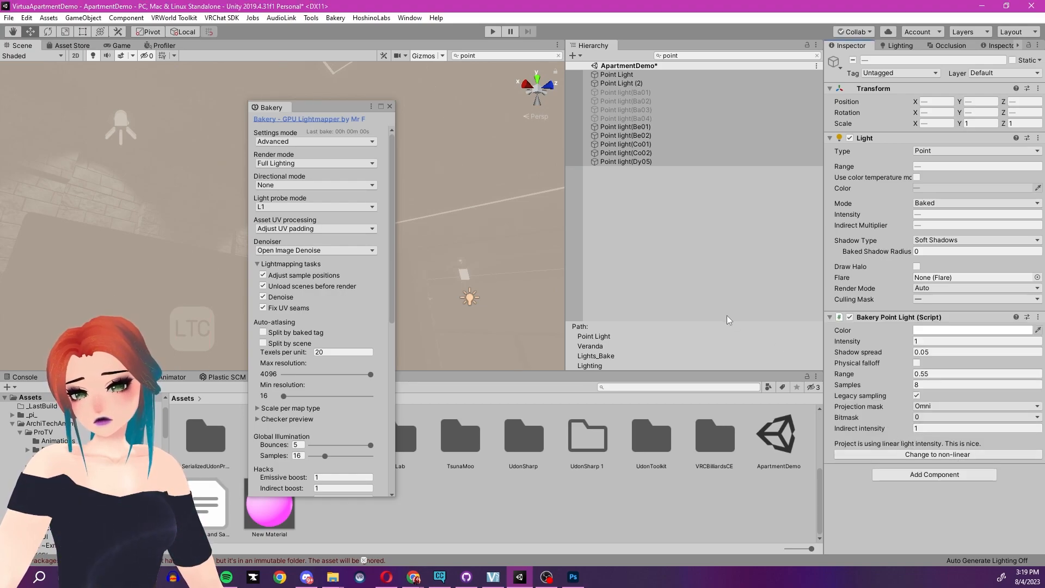
pyautogui.click(658, 153)
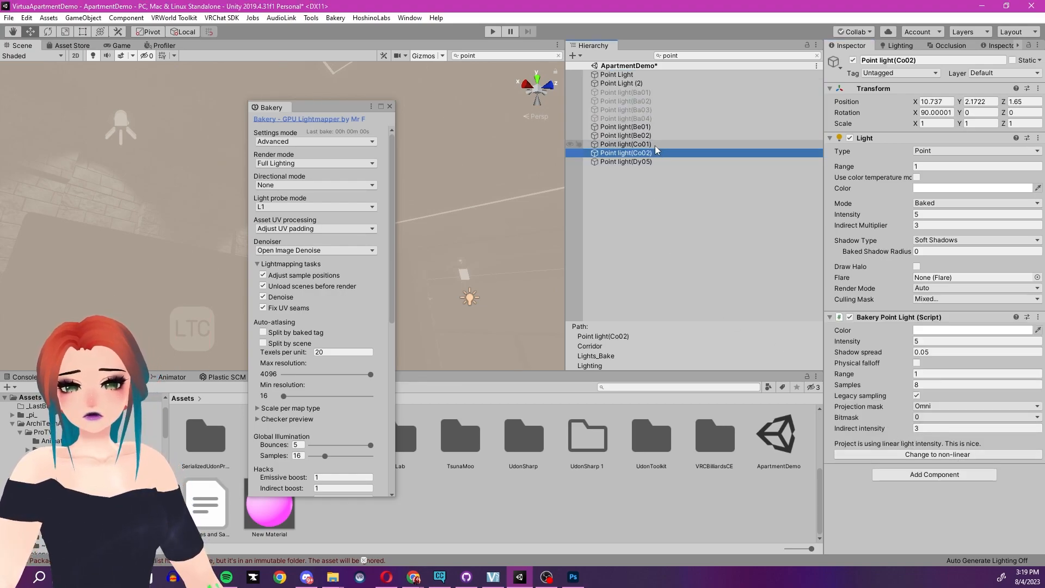
# Auto-fix the World Debugger's Bakery light warnings, tagging the 15 lights EditorOnly and disabling their Unity Light components
pyautogui.click(649, 135)
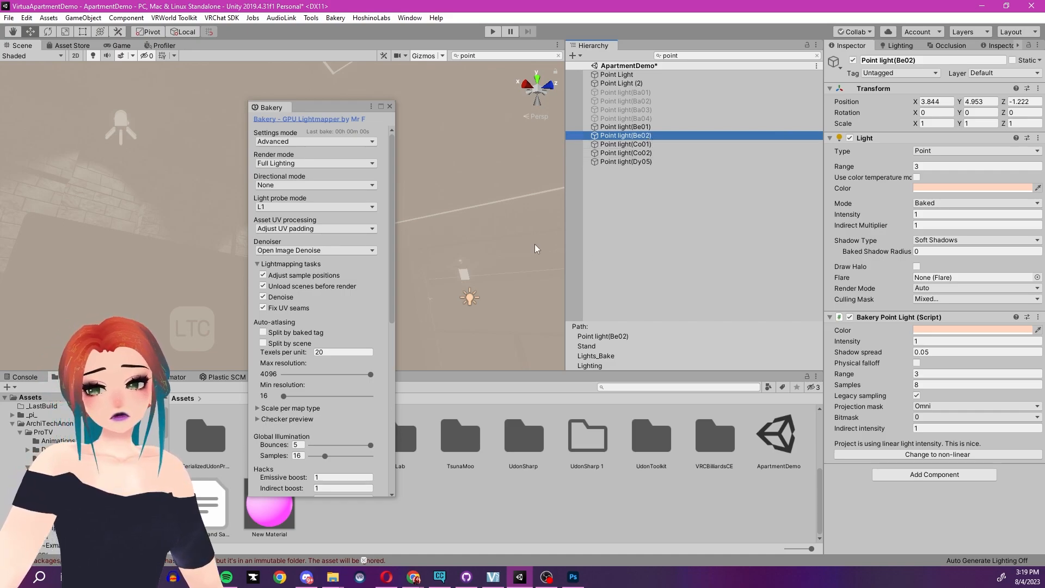
pyautogui.moveTo(329, 101); pyautogui.dragTo(683, 82)
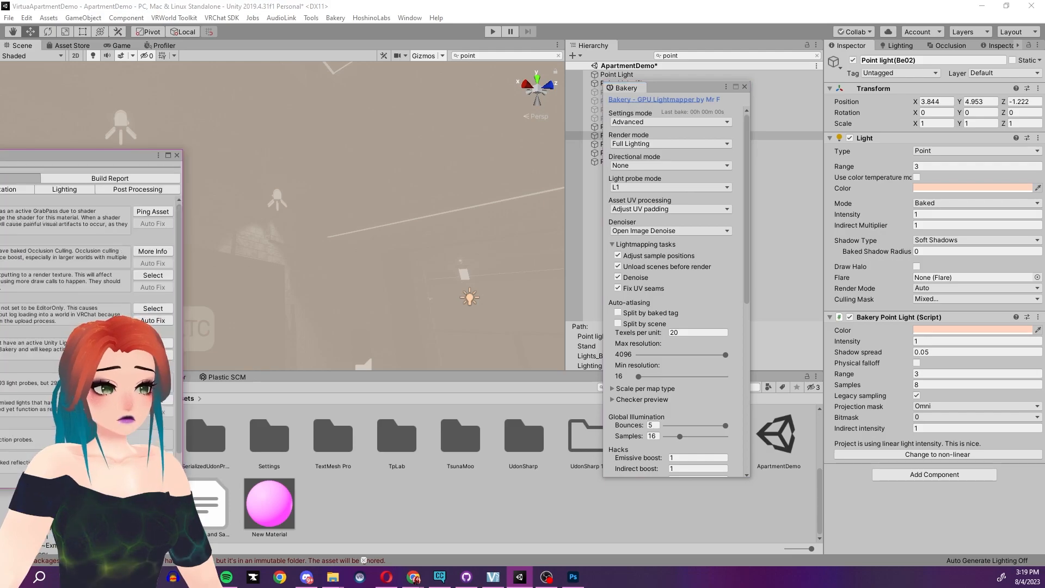
pyautogui.moveTo(80, 151); pyautogui.dragTo(460, 122)
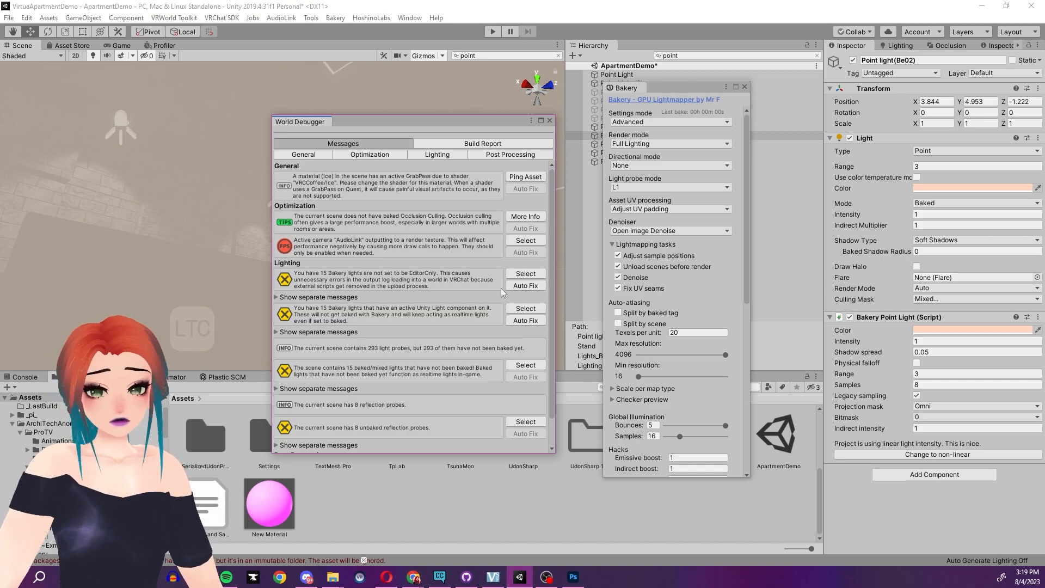
pyautogui.click(517, 287)
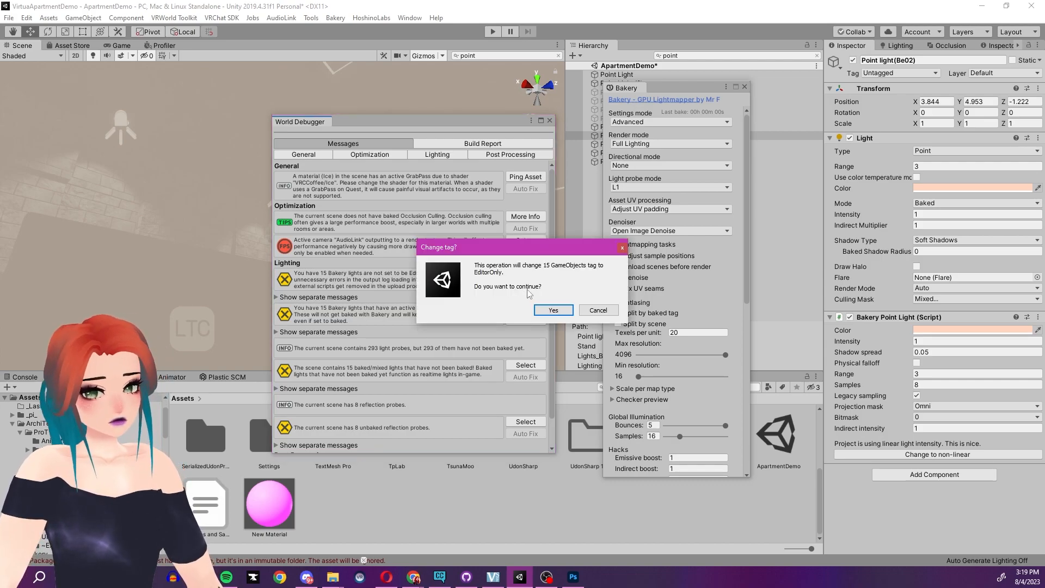
pyautogui.click(564, 309)
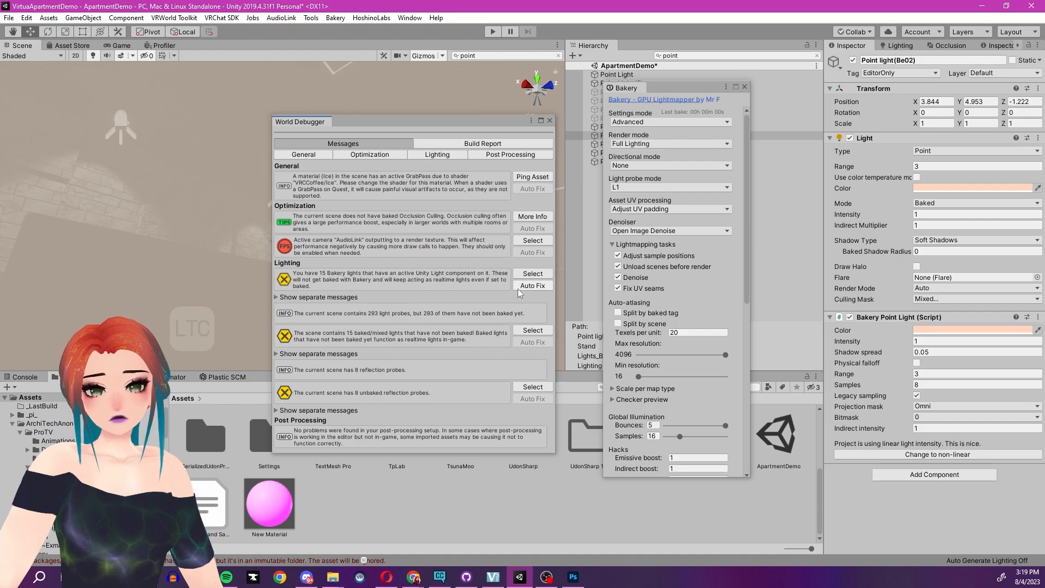
pyautogui.click(517, 288)
pyautogui.click(561, 313)
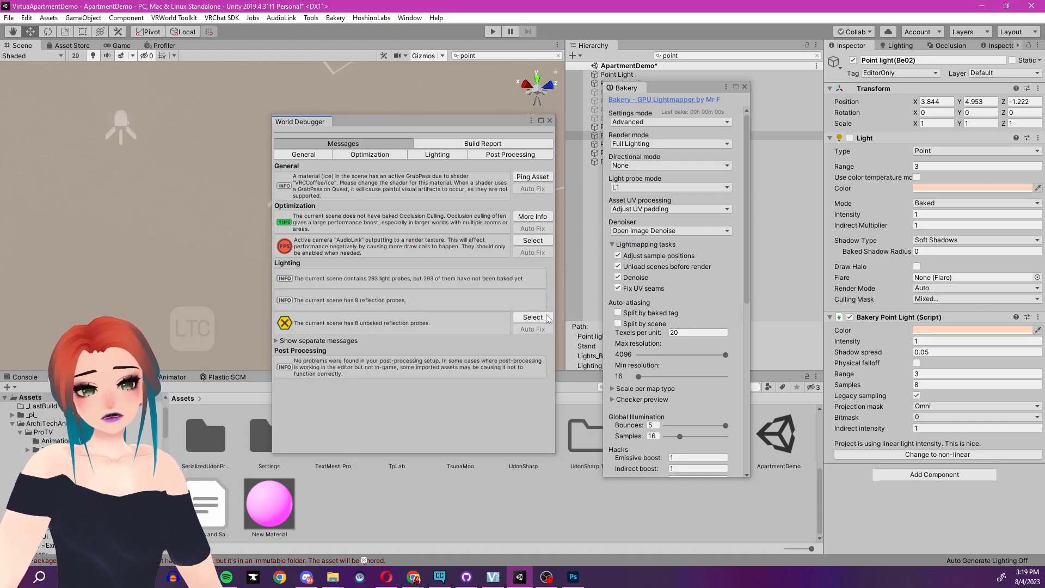
pyautogui.moveTo(456, 141); pyautogui.dragTo(0, 180)
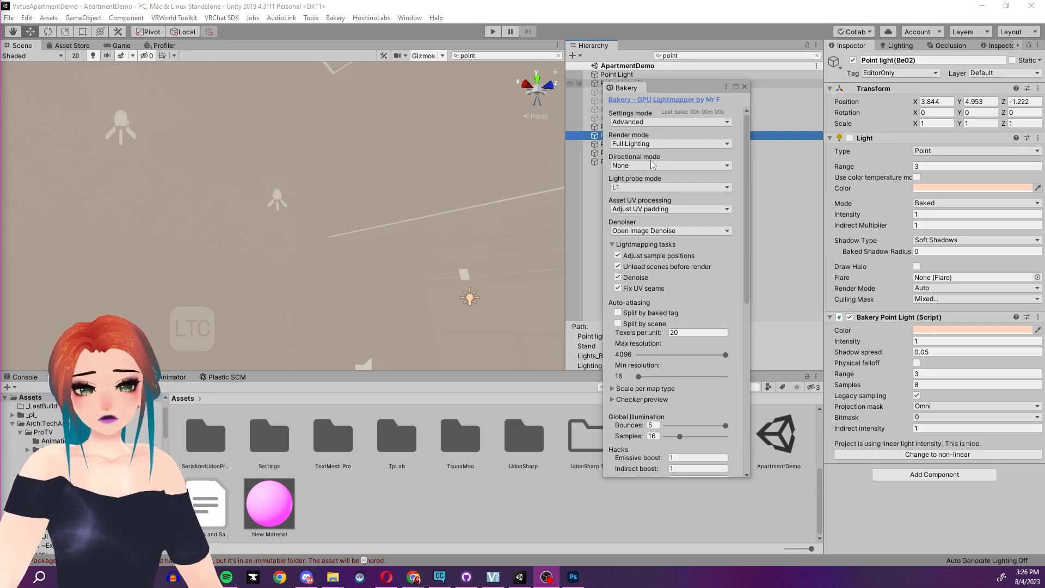
# Set Bakery's directional mode to Mono SH
pyautogui.click(653, 165)
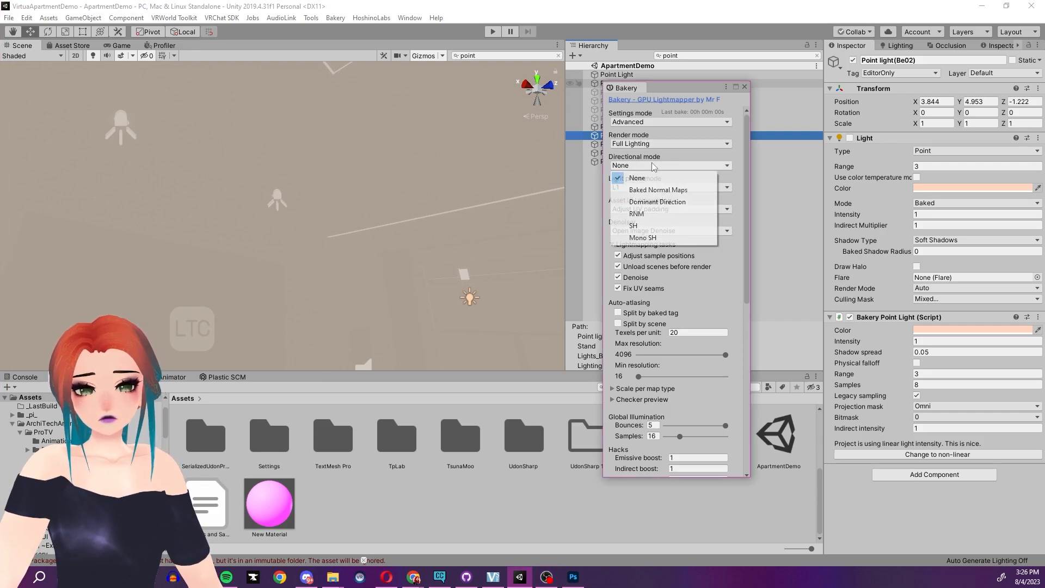
pyautogui.click(644, 238)
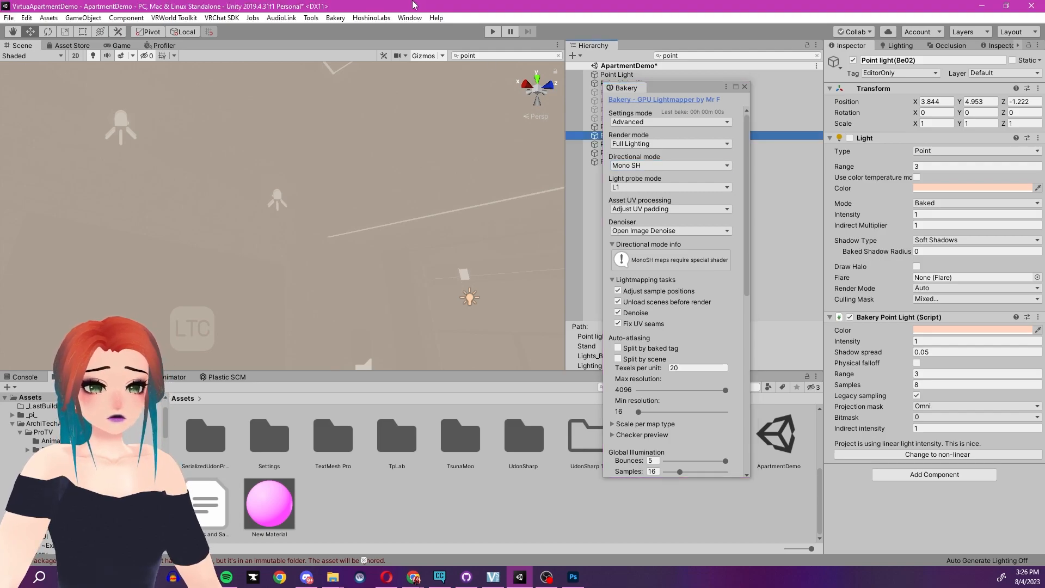
# Open the Update Material Directional Mode for Bakery tool, review its new directional mode options including Mono SH, and close it
pyautogui.click(311, 18)
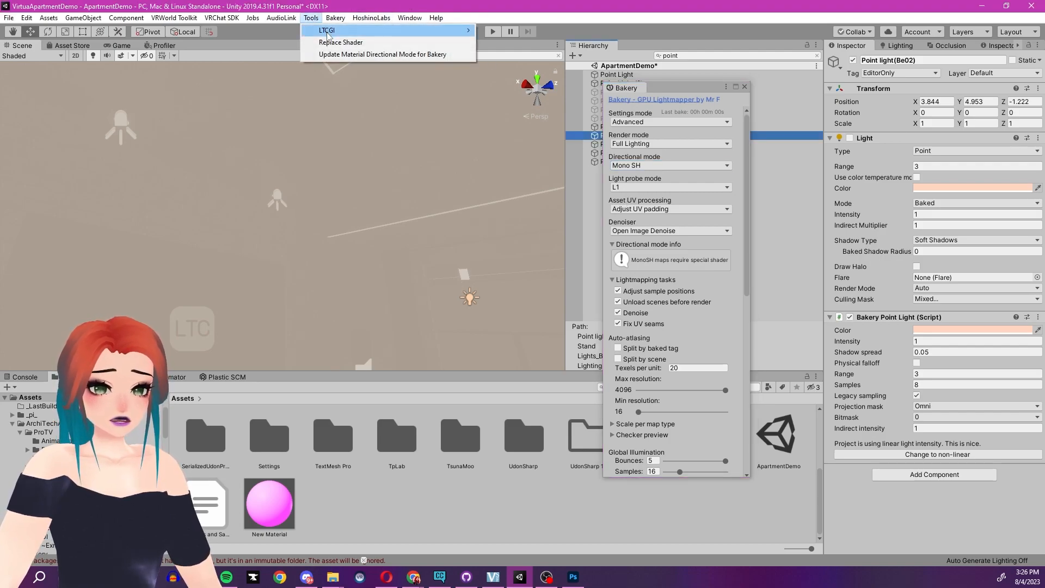
pyautogui.moveTo(328, 35)
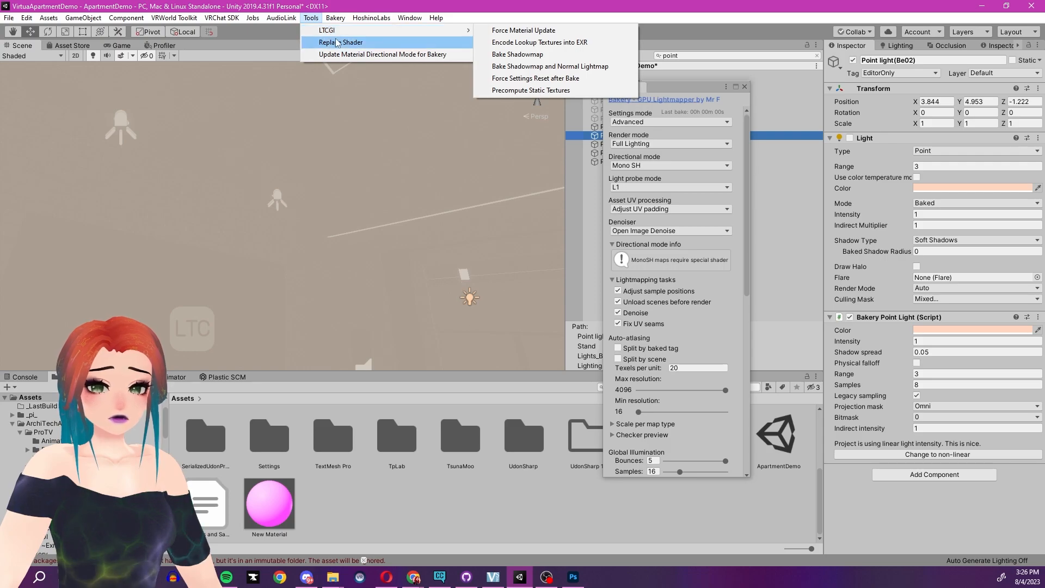
pyautogui.click(339, 45)
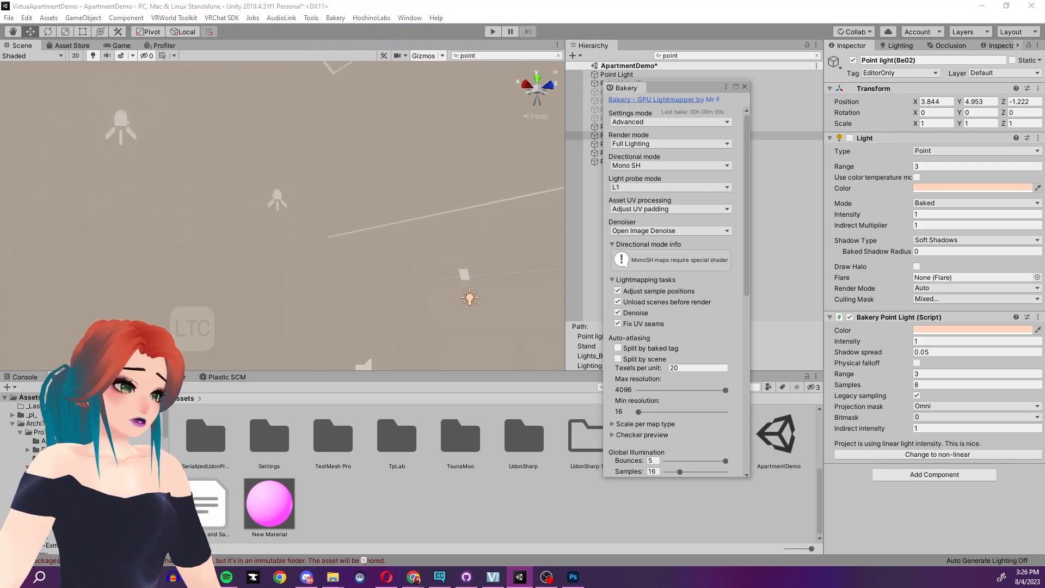
pyautogui.click(311, 18)
pyautogui.click(329, 43)
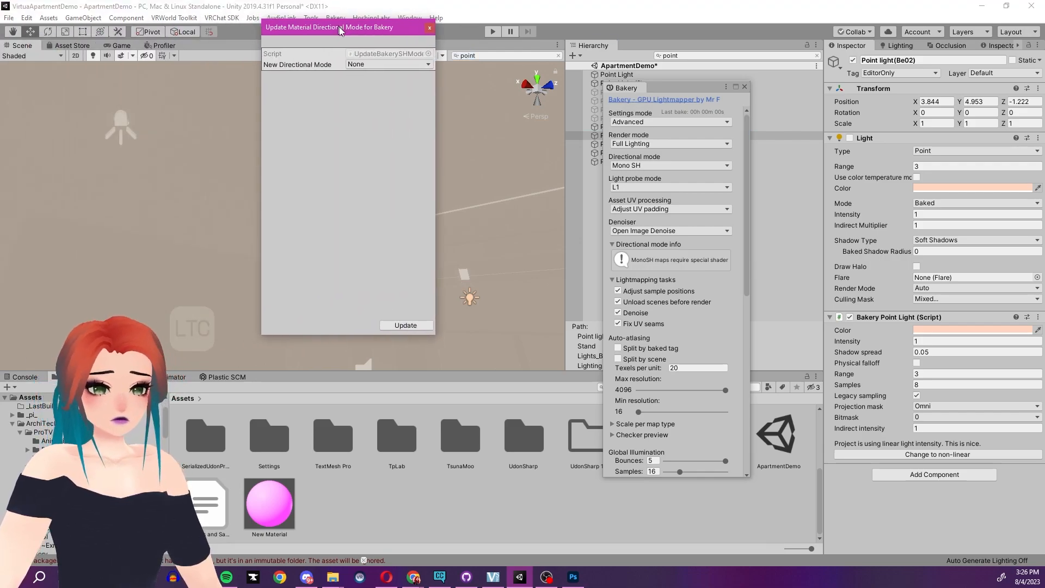
pyautogui.click(433, 96)
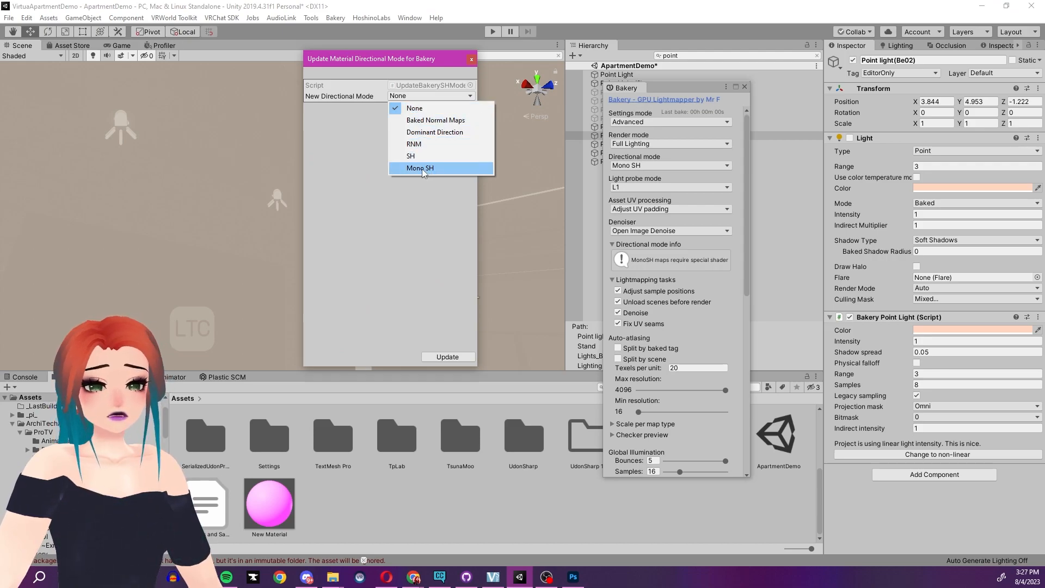
pyautogui.click(471, 59)
pyautogui.click(470, 59)
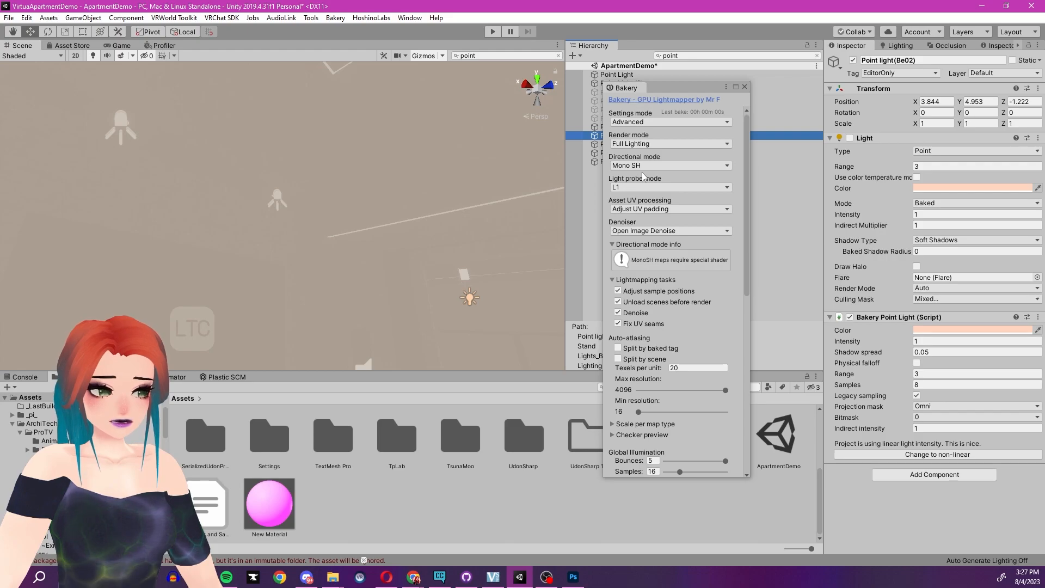
# Choose Adjust UV padding for Bakery's asset UV processing and Open Image Denoise as the denoiser
pyautogui.click(633, 211)
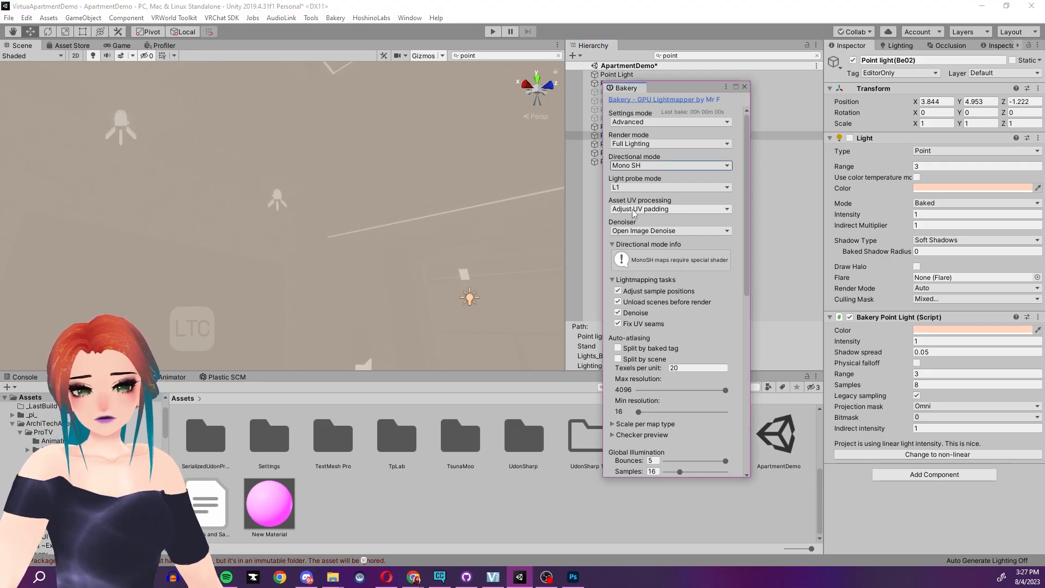
pyautogui.click(634, 210)
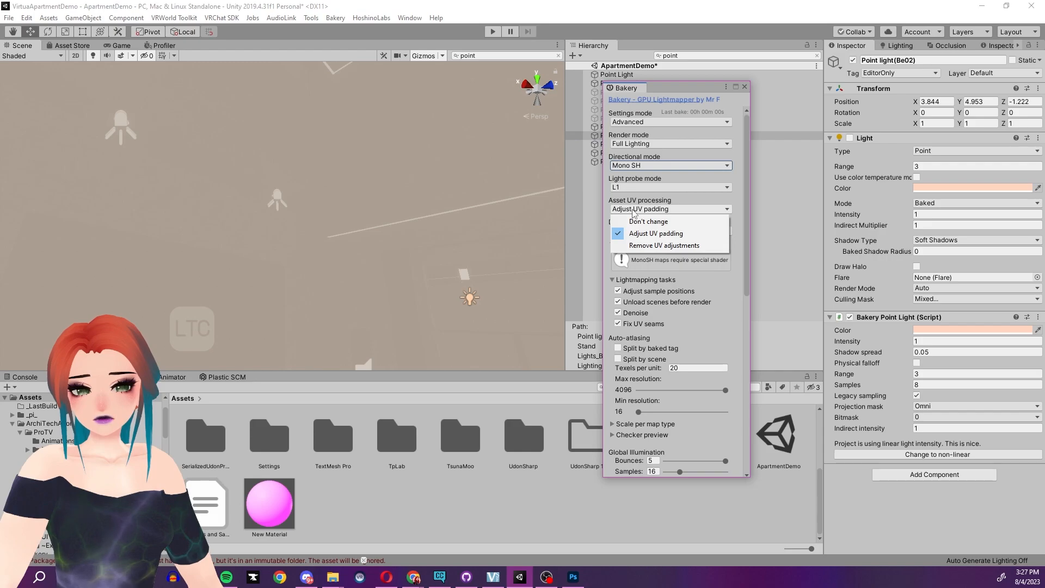
pyautogui.click(649, 233)
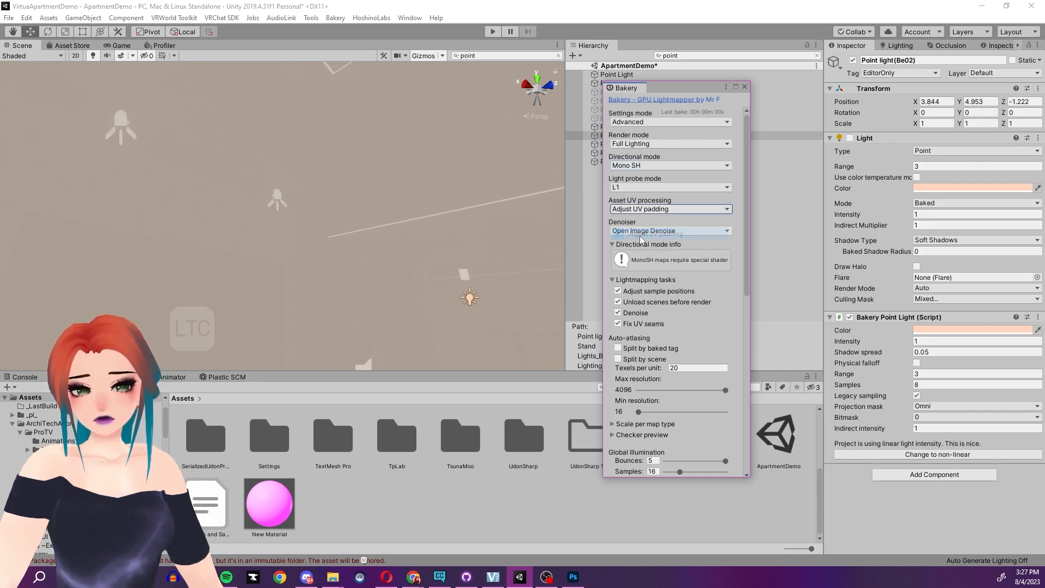
pyautogui.click(649, 233)
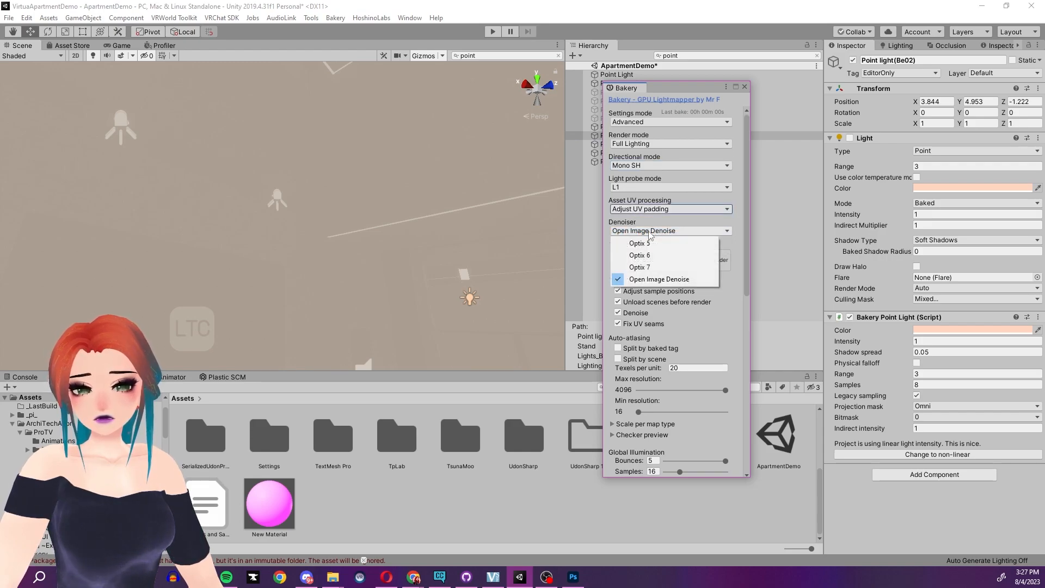
pyautogui.click(650, 282)
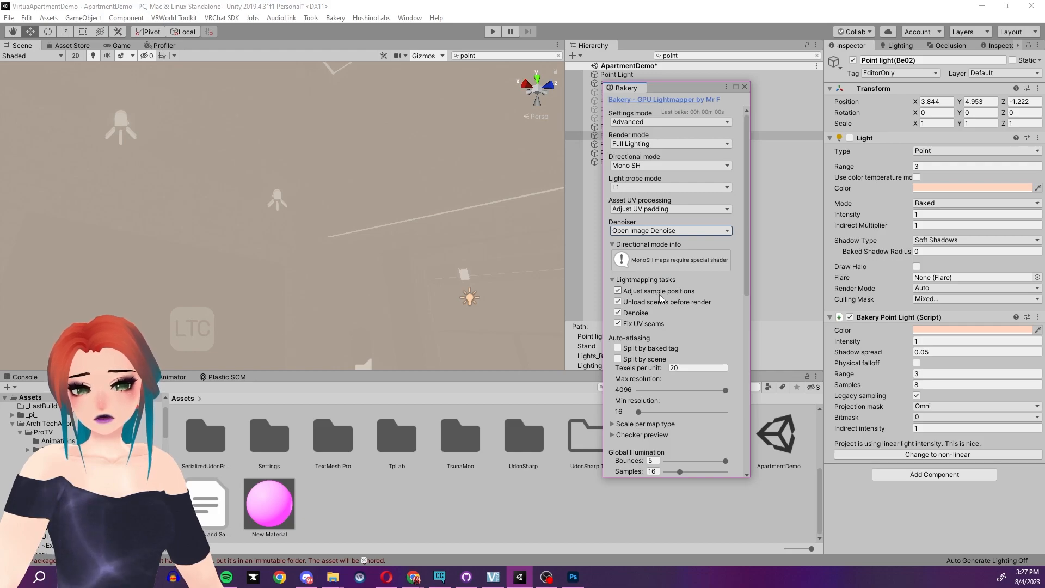
# Set the auto-atlasing to 10 texels per unit with a minimum lightmap resolution of 512
pyautogui.scroll(-1, 660, 294)
pyautogui.click(694, 337)
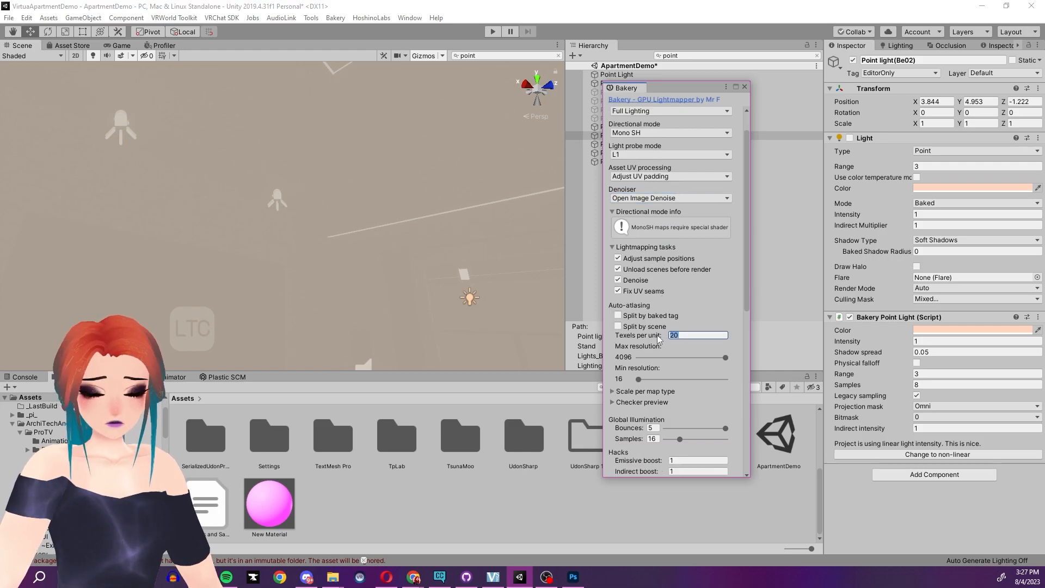
pyautogui.moveTo(659, 339)
pyautogui.write('1')
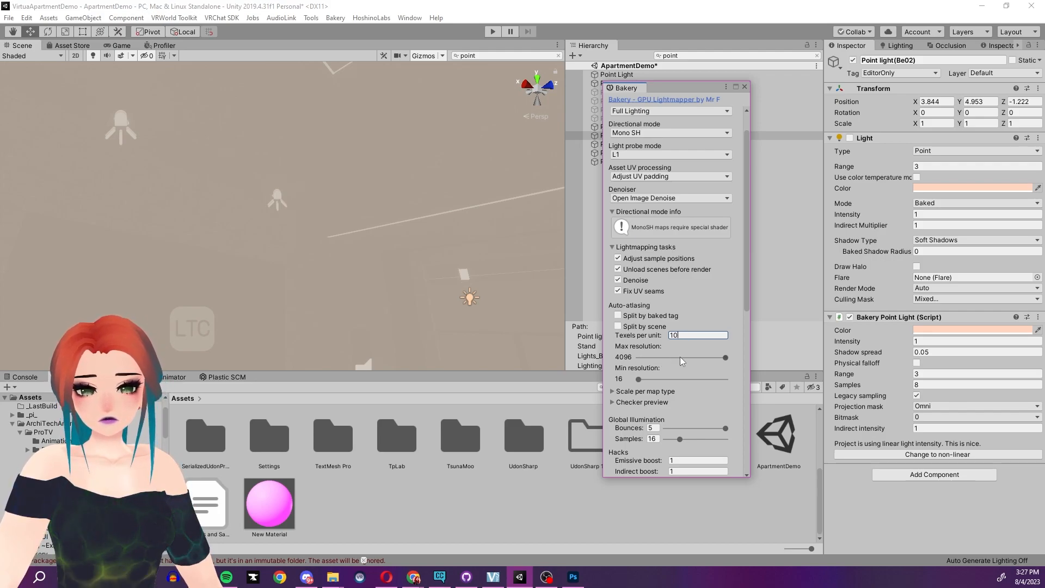
pyautogui.moveTo(639, 380); pyautogui.dragTo(669, 383)
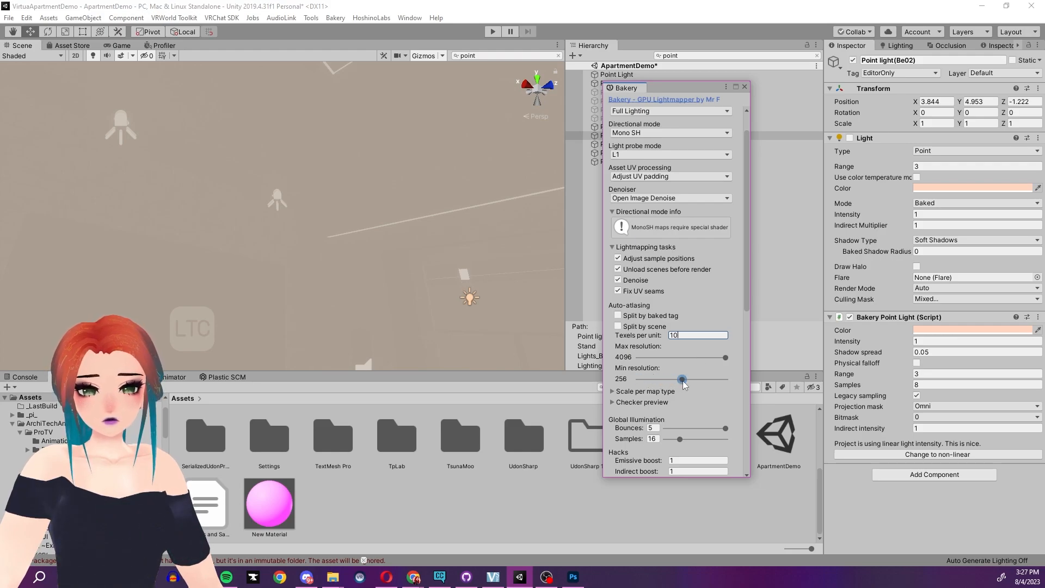
# Set the global illumination samples to 32
pyautogui.scroll(-1, 693, 387)
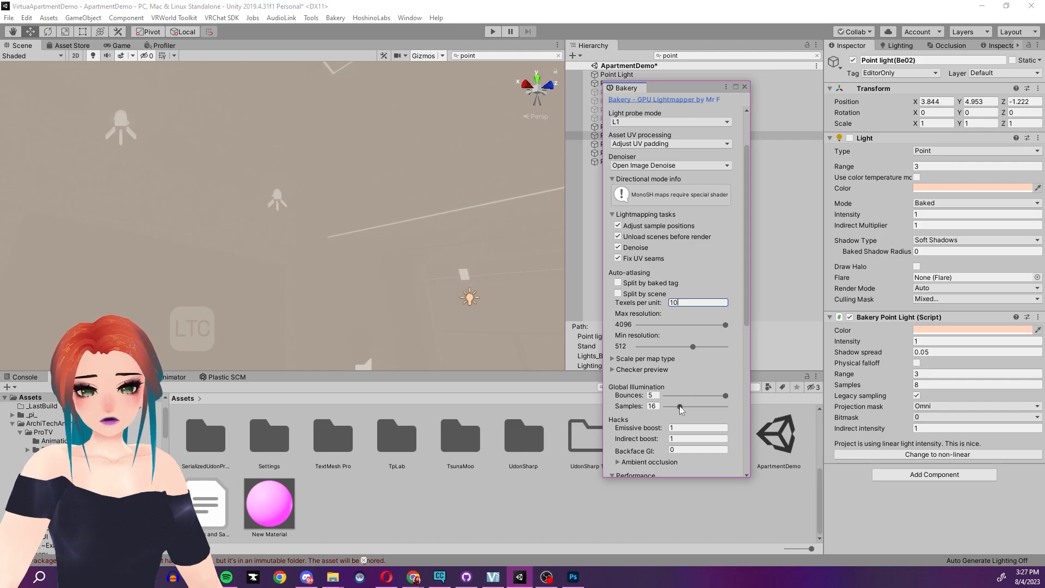
pyautogui.click(652, 406)
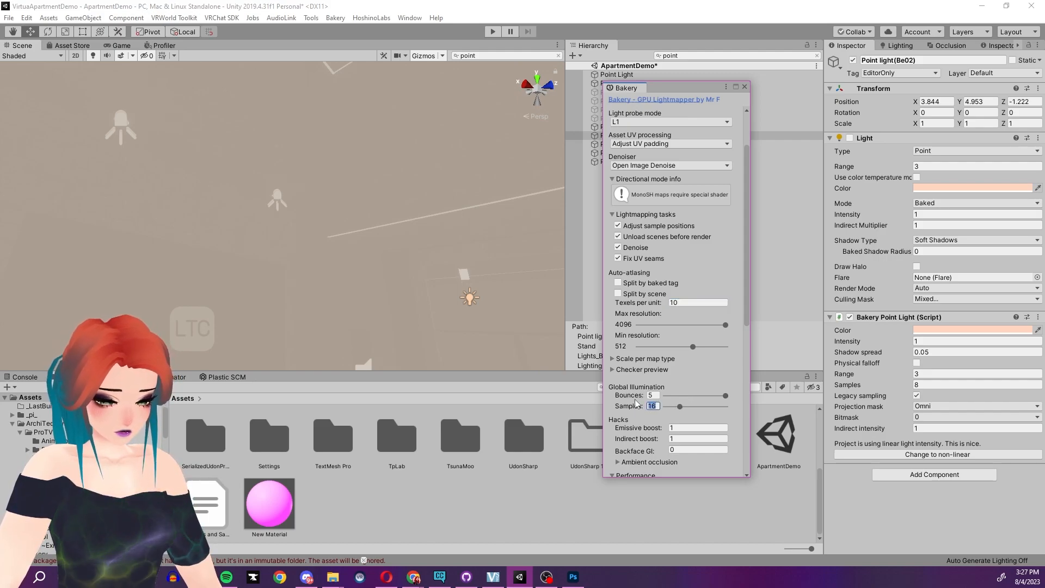
pyautogui.moveTo(636, 403)
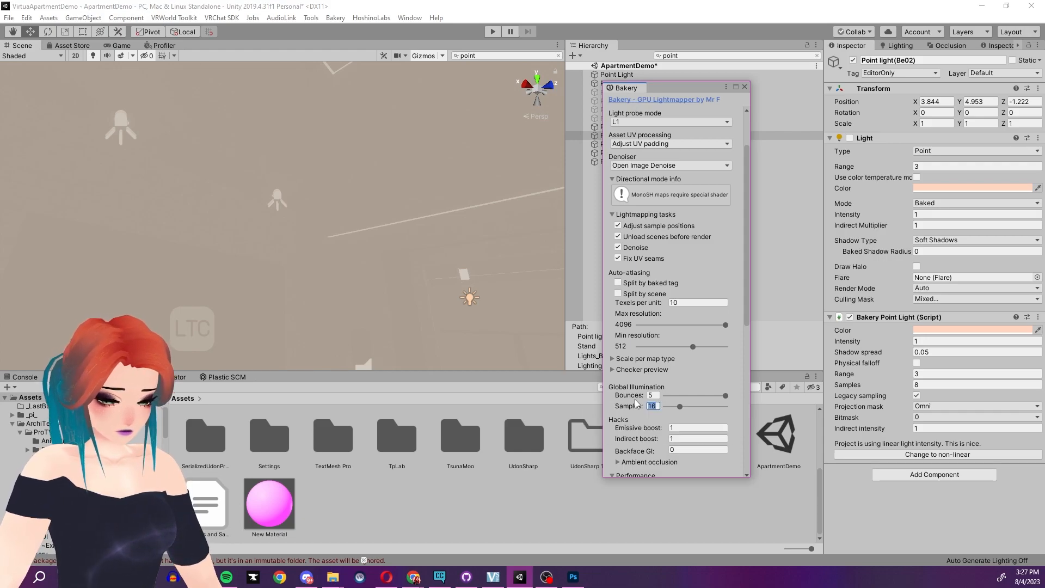
pyautogui.write('32')
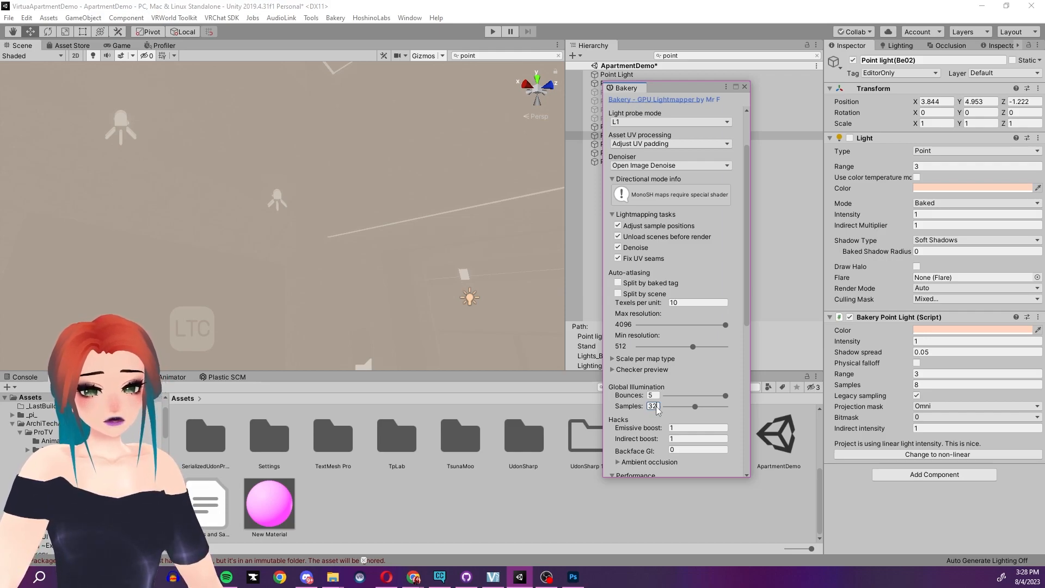
# Enable RTX mode, turn off terrain optimization, and raise the tile size to 4096 in Bakery's performance settings
pyautogui.scroll(-3, 633, 430)
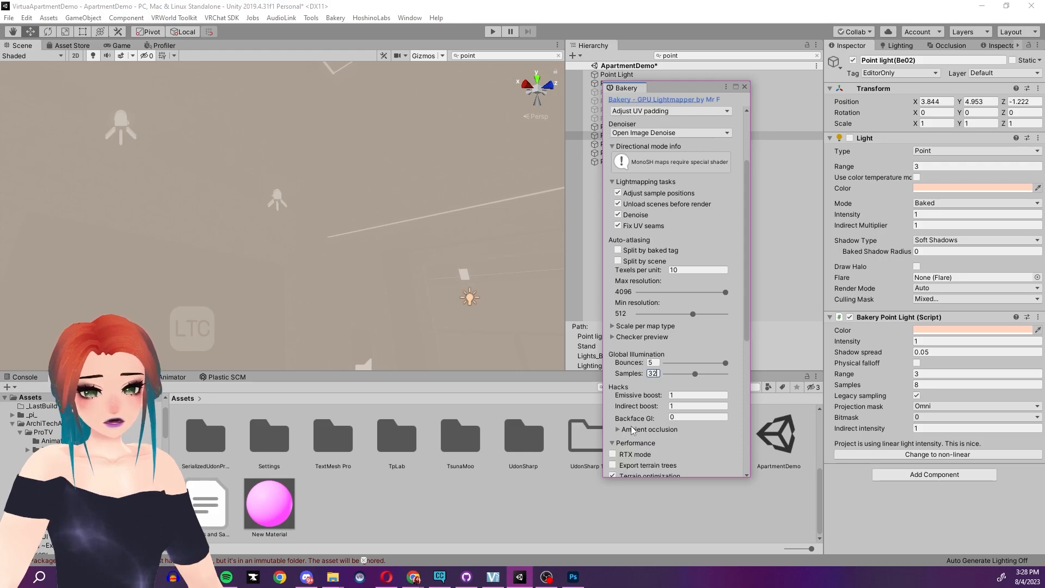
pyautogui.scroll(-3, 633, 430)
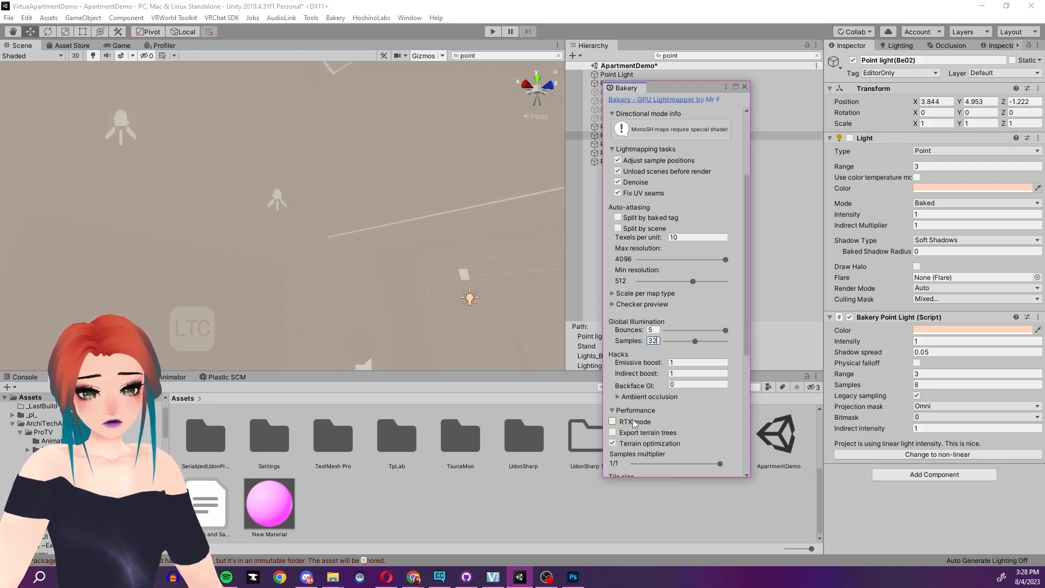
pyautogui.click(635, 423)
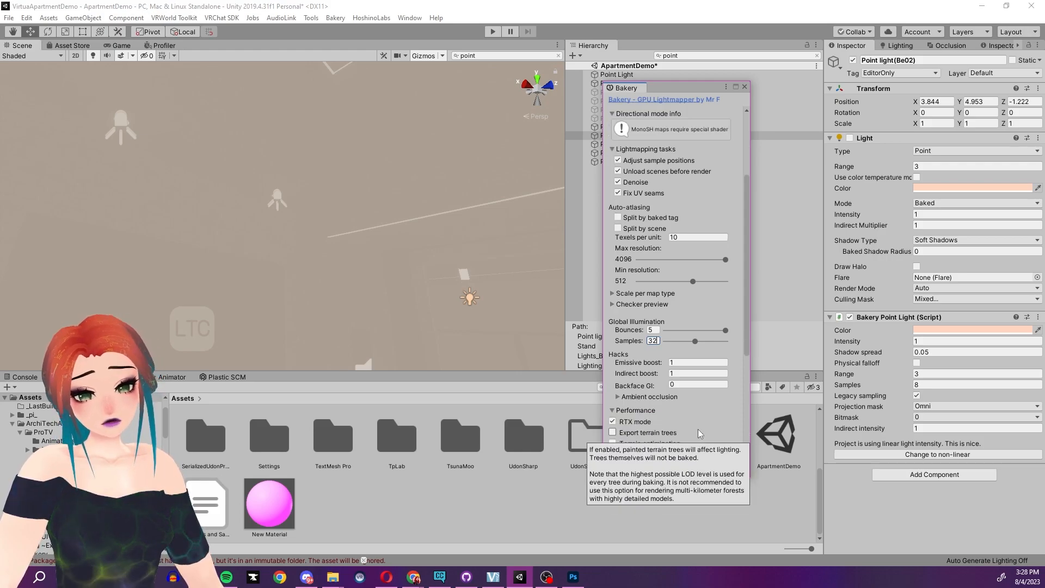
pyautogui.scroll(-3, 705, 430)
pyautogui.scroll(-3, 646, 428)
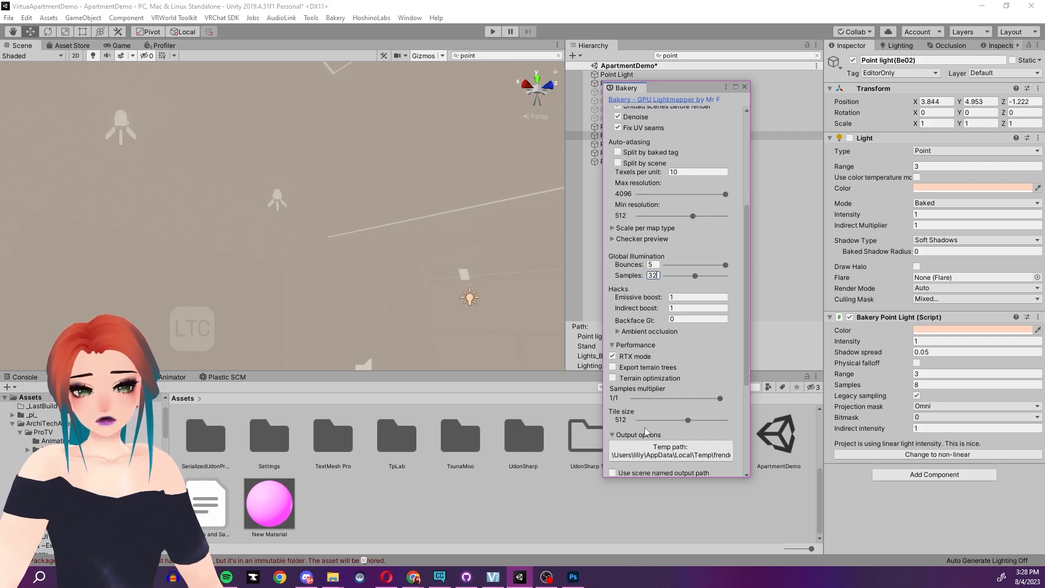
pyautogui.moveTo(689, 420); pyautogui.dragTo(727, 419)
pyautogui.scroll(-3, 695, 434)
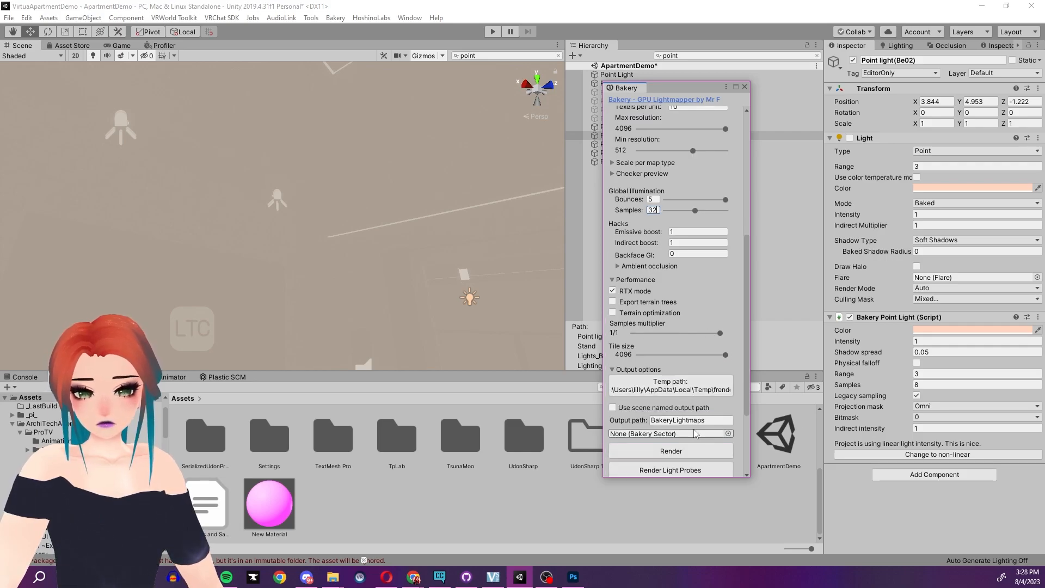
# Create a folder named frender in the VirtuaApartmentDemo project folder and select it as Bakery's temp path
pyautogui.click(680, 387)
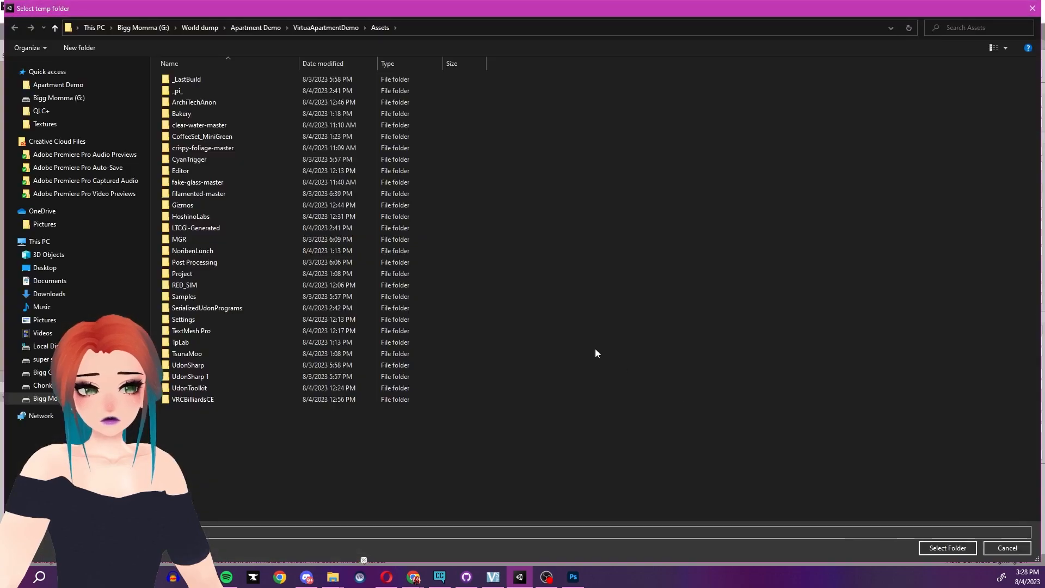
pyautogui.click(329, 27)
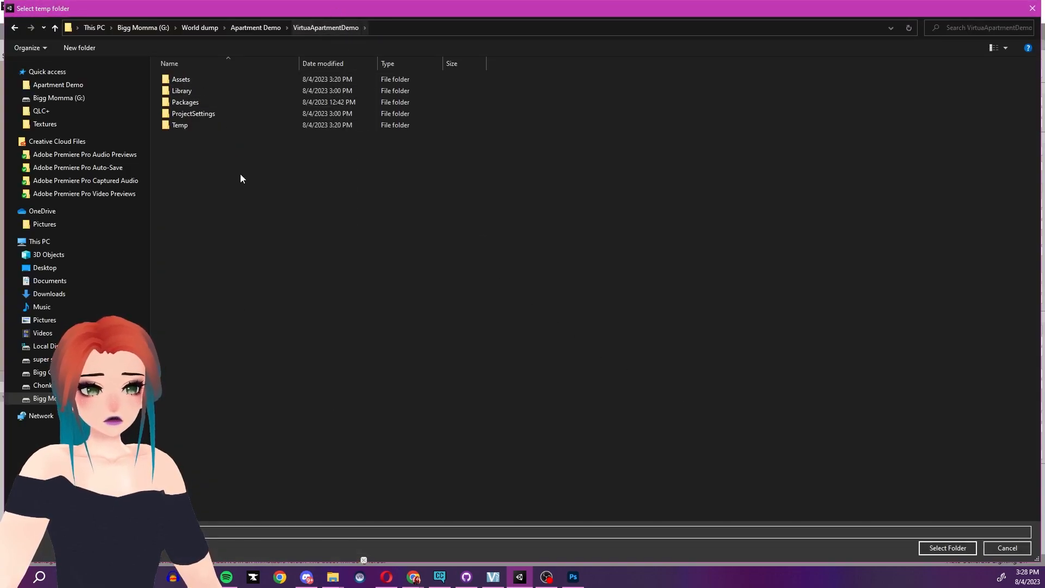
pyautogui.rightClick(248, 205)
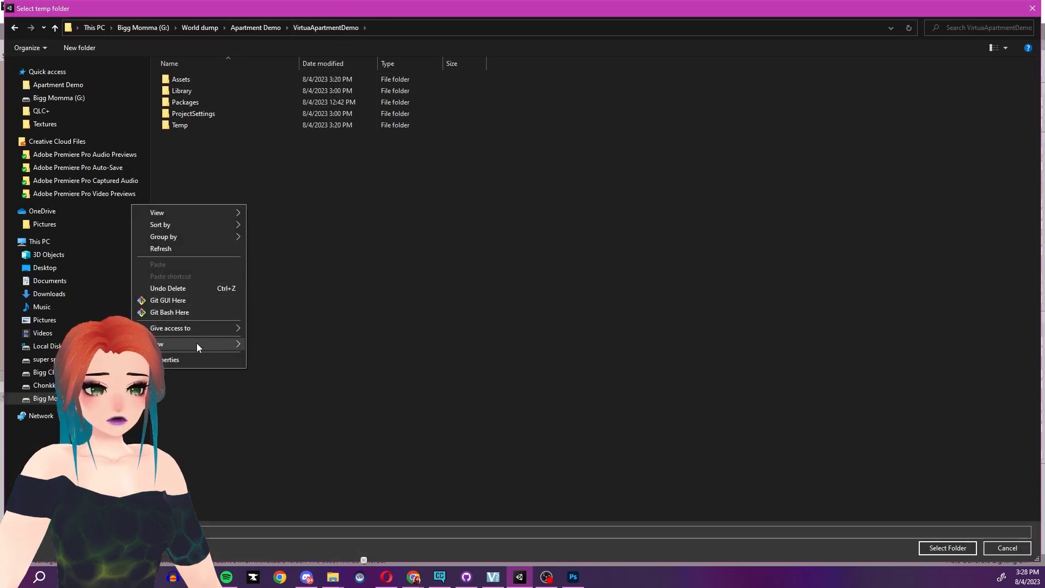
pyautogui.moveTo(197, 343)
pyautogui.click(264, 344)
pyautogui.write('frender')
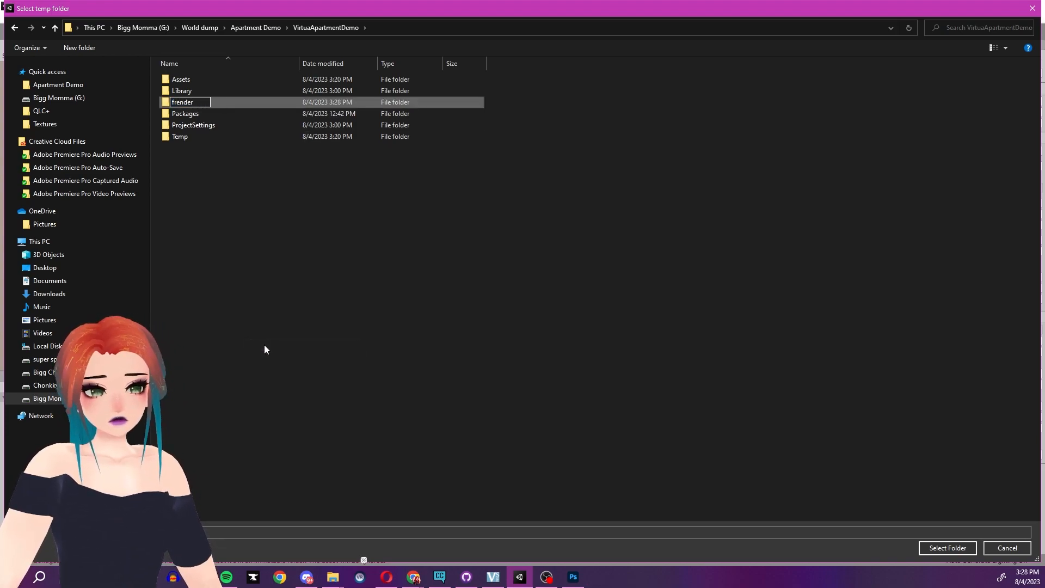
pyautogui.press('Return')
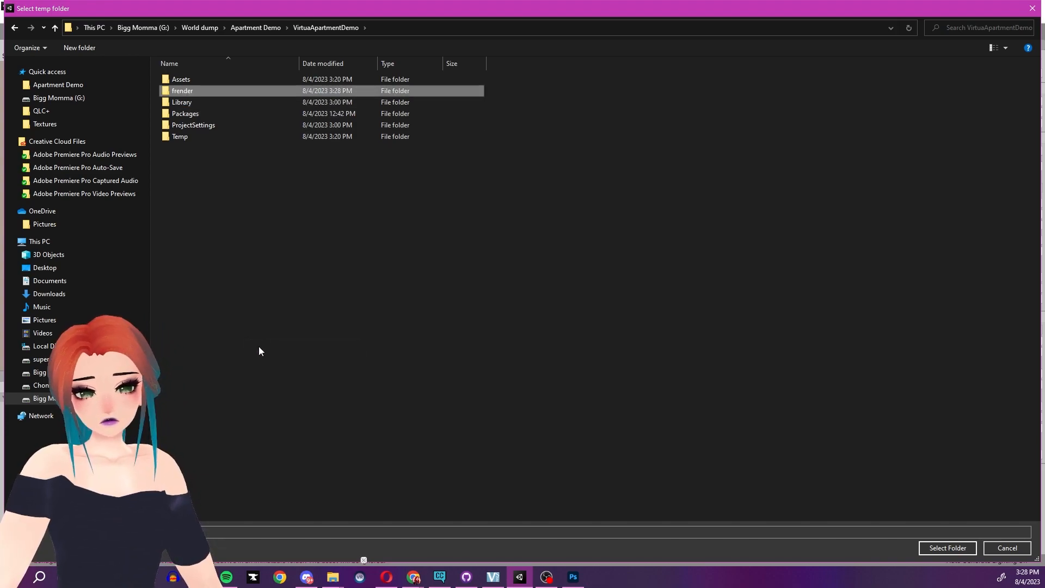
pyautogui.doubleClick(234, 90)
pyautogui.click(942, 548)
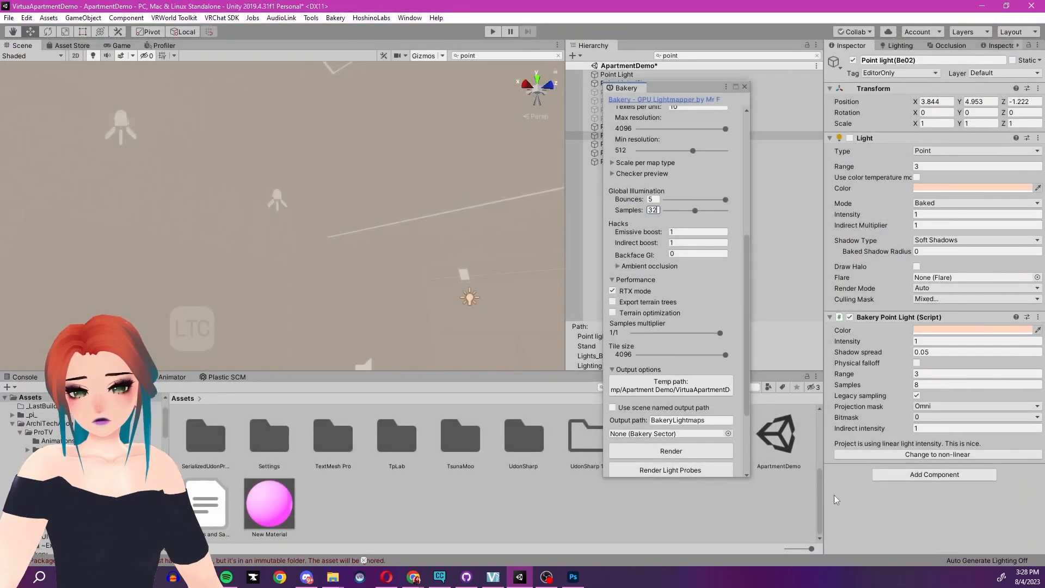
# Start a Bakery render and accept the recommended RTX mode and denoiser as the defaults
pyautogui.click(671, 451)
pyautogui.click(510, 307)
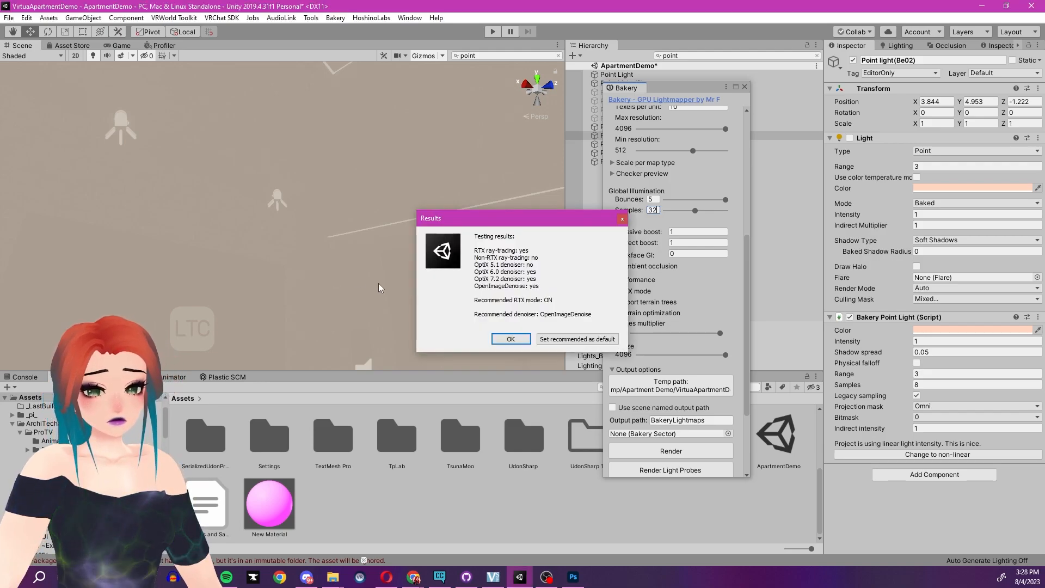
pyautogui.click(571, 339)
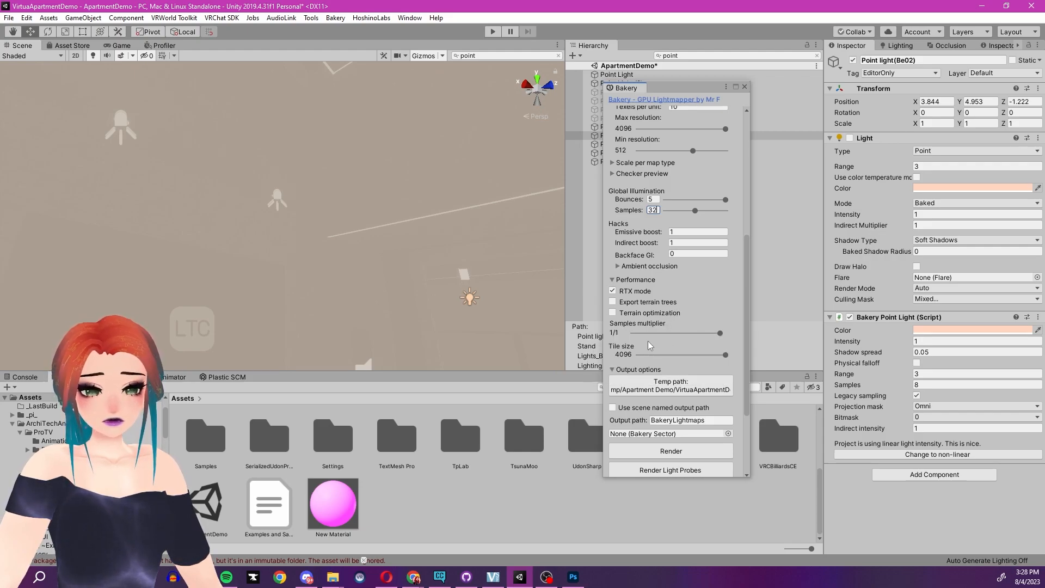
# Try to render the lightmaps with Bakery, cancelling the prompt to save the ApartmentDemo scene
pyautogui.moveTo(661, 92); pyautogui.dragTo(359, 107)
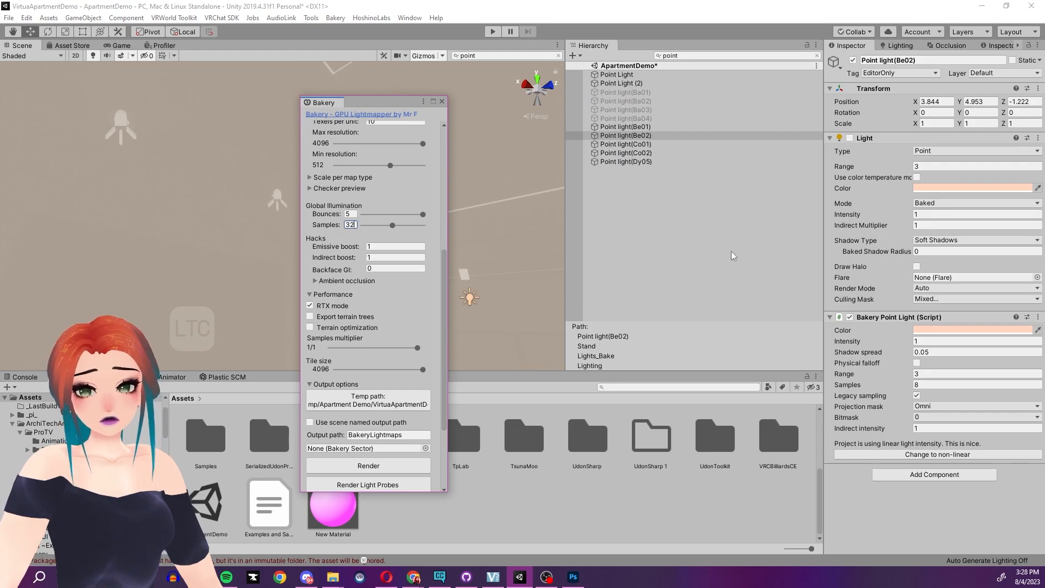
pyautogui.click(369, 465)
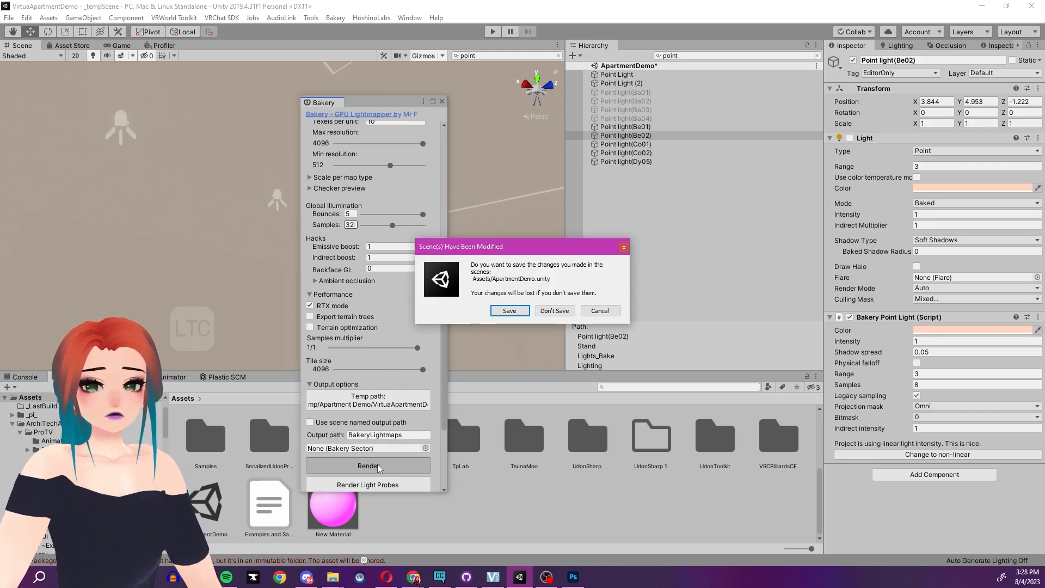
pyautogui.click(605, 312)
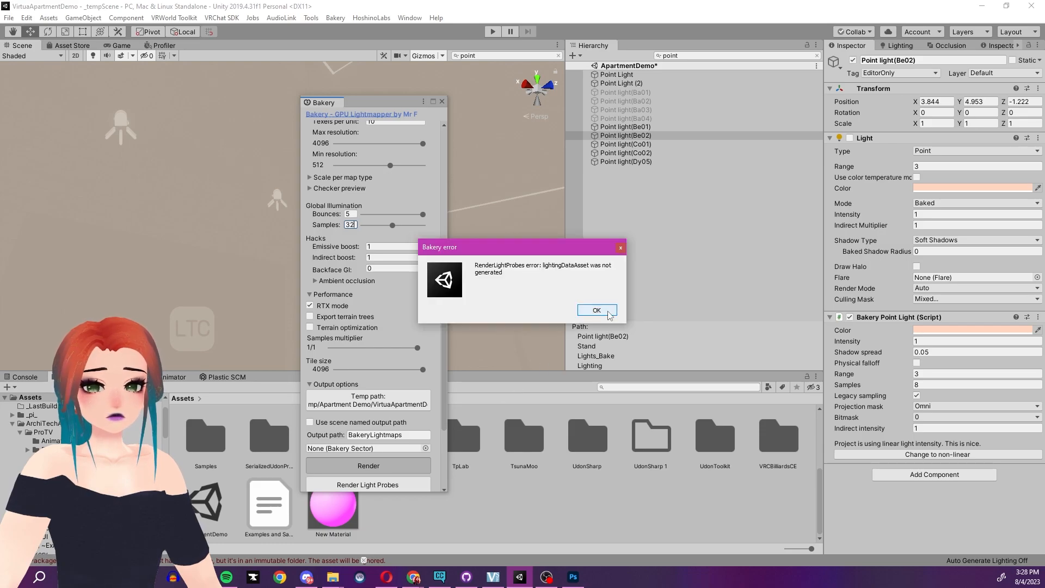
pyautogui.click(609, 313)
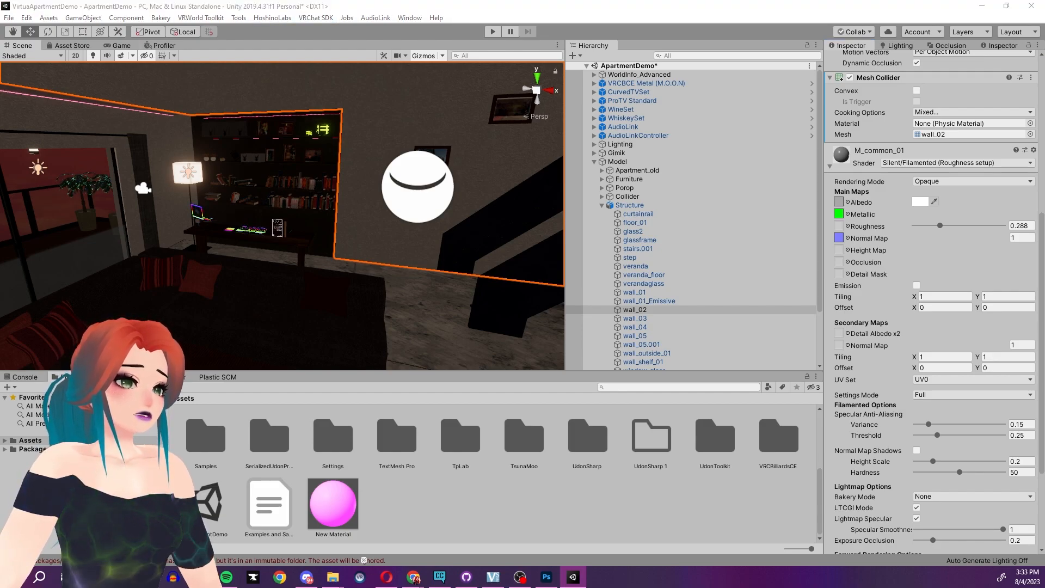
# Filter the scene hierarchy by "point" and mark all the listed point lights as static
pyautogui.moveTo(0, 52); pyautogui.dragTo(28, 161)
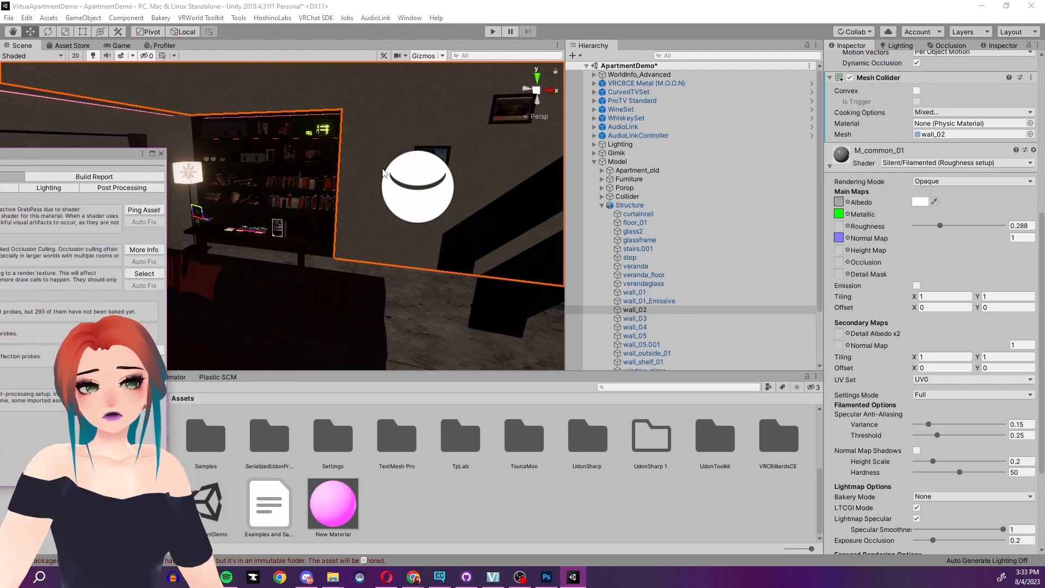
pyautogui.moveTo(385, 174); pyautogui.dragTo(312, 150, button='right')
pyautogui.click(686, 56)
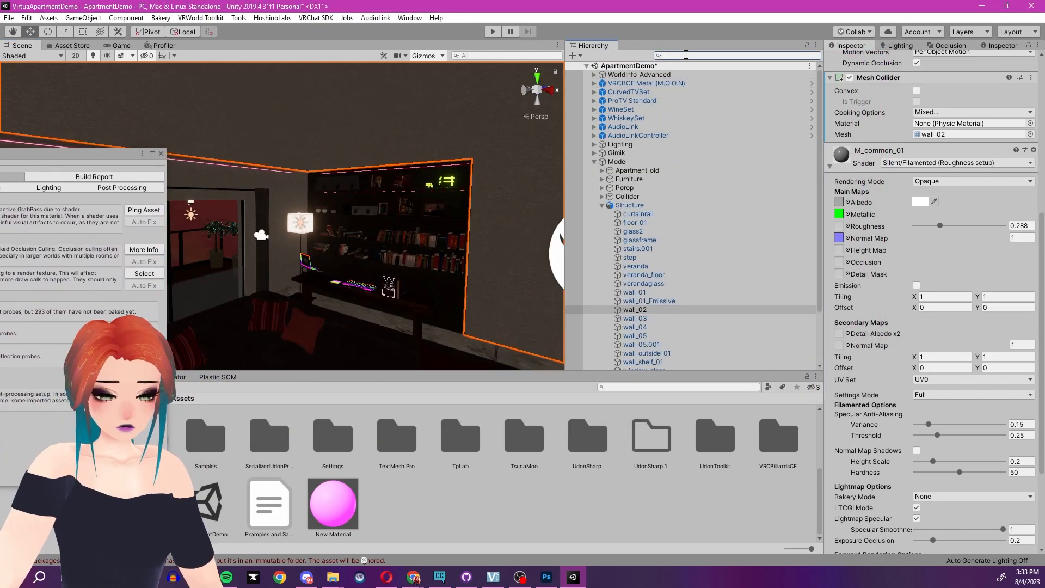
pyautogui.write('point')
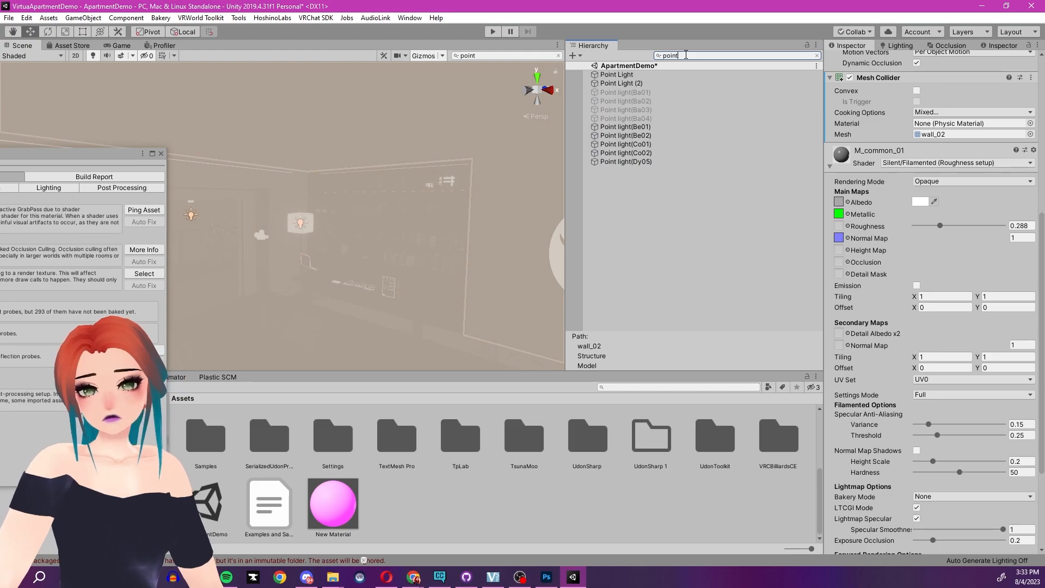
pyautogui.click(626, 129)
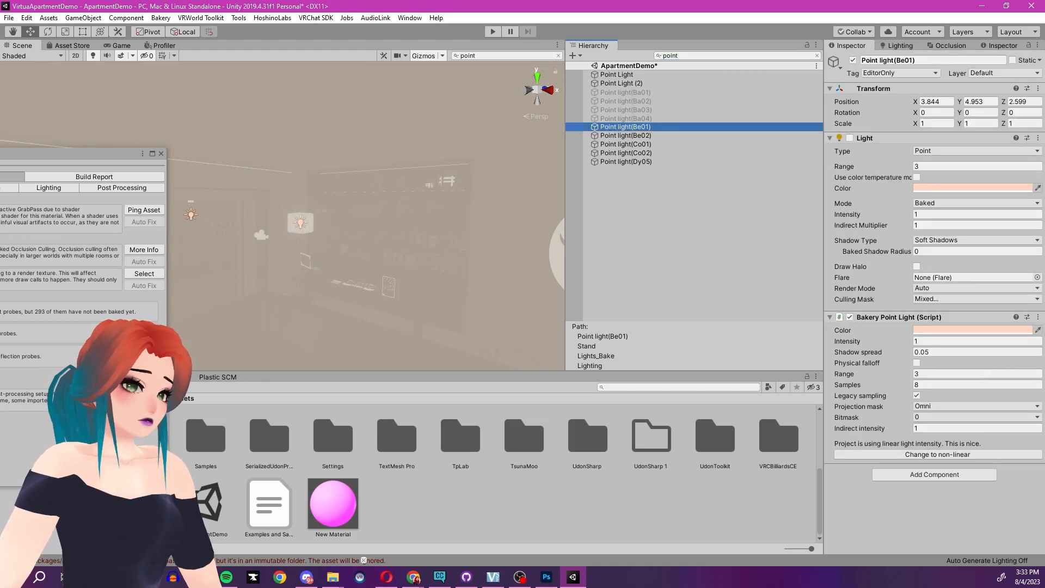
pyautogui.click(661, 74)
pyautogui.keyDown('shift'); pyautogui.click(678, 161); pyautogui.keyUp('shift')
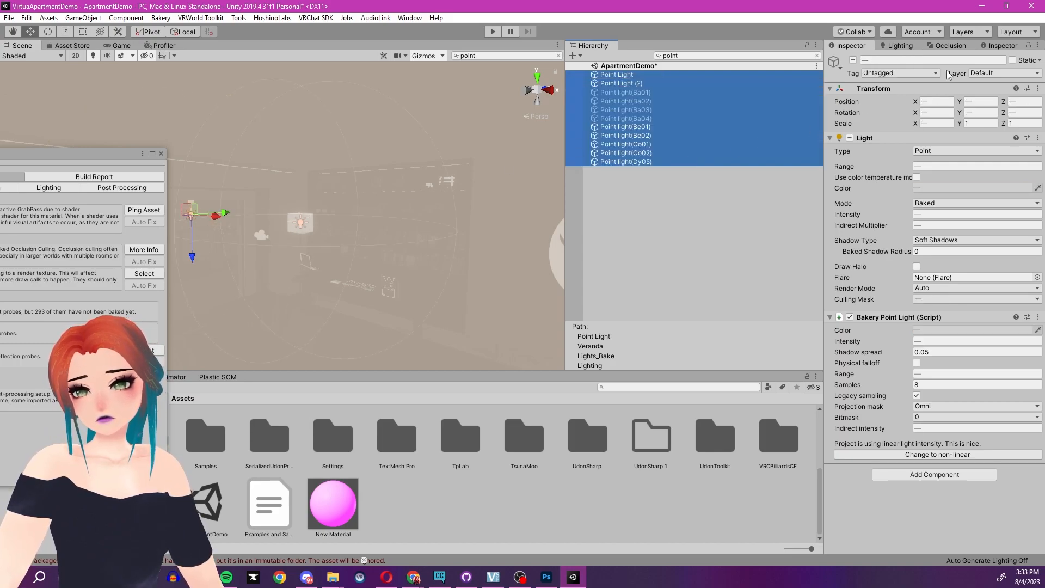
pyautogui.click(1013, 60)
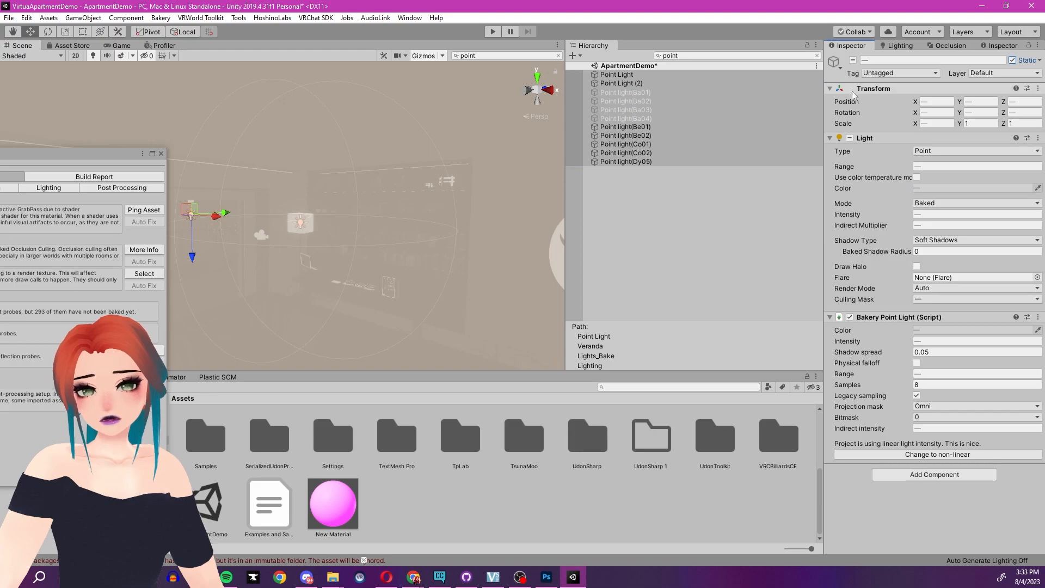
# Filter the scene hierarchy by "spot" and mark all the listed spotlights as static
pyautogui.click(817, 55)
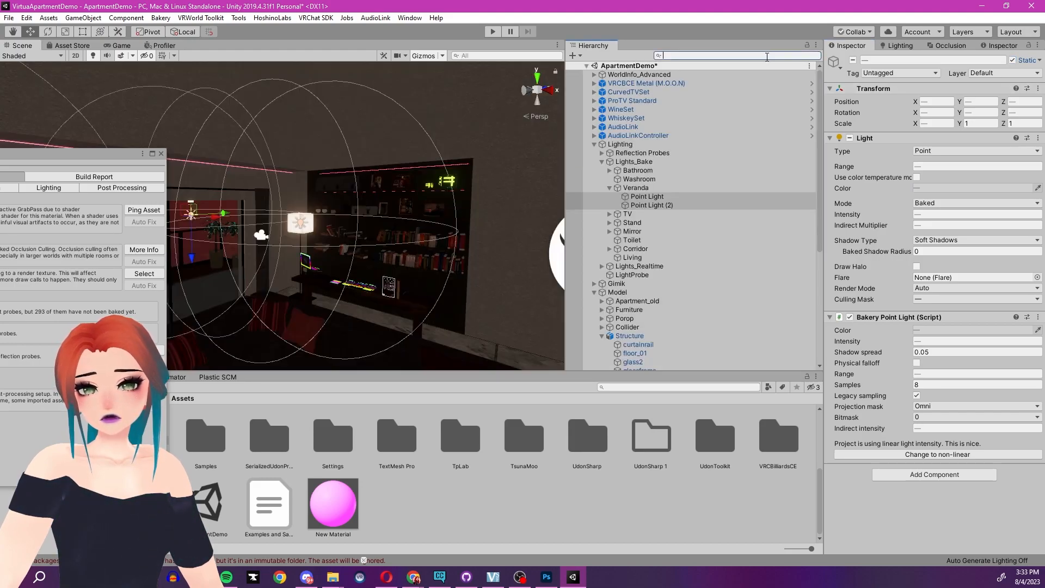
pyautogui.write('spot')
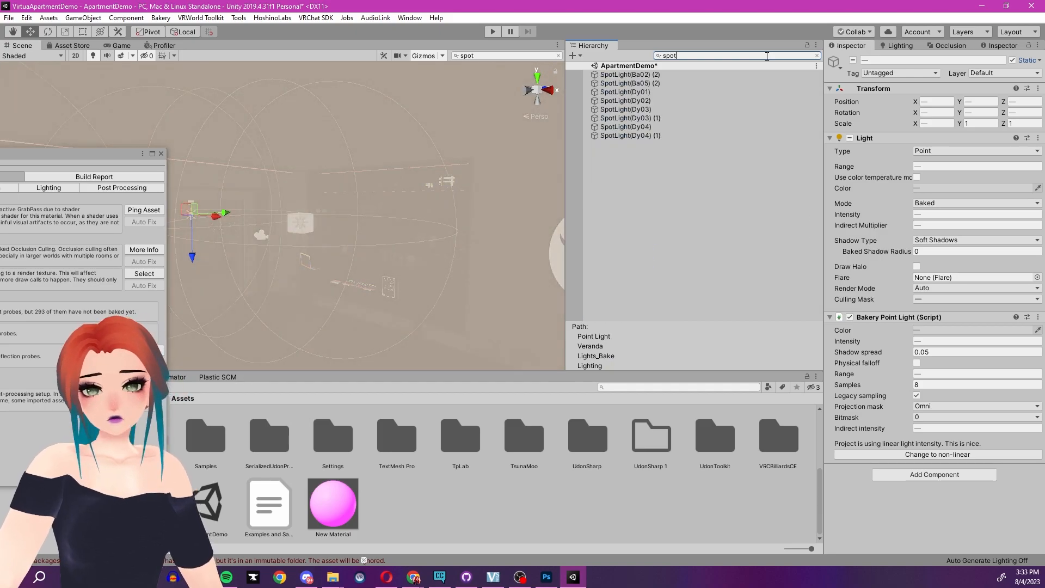
pyautogui.click(678, 74)
pyautogui.keyDown('shift'); pyautogui.click(678, 135); pyautogui.keyUp('shift')
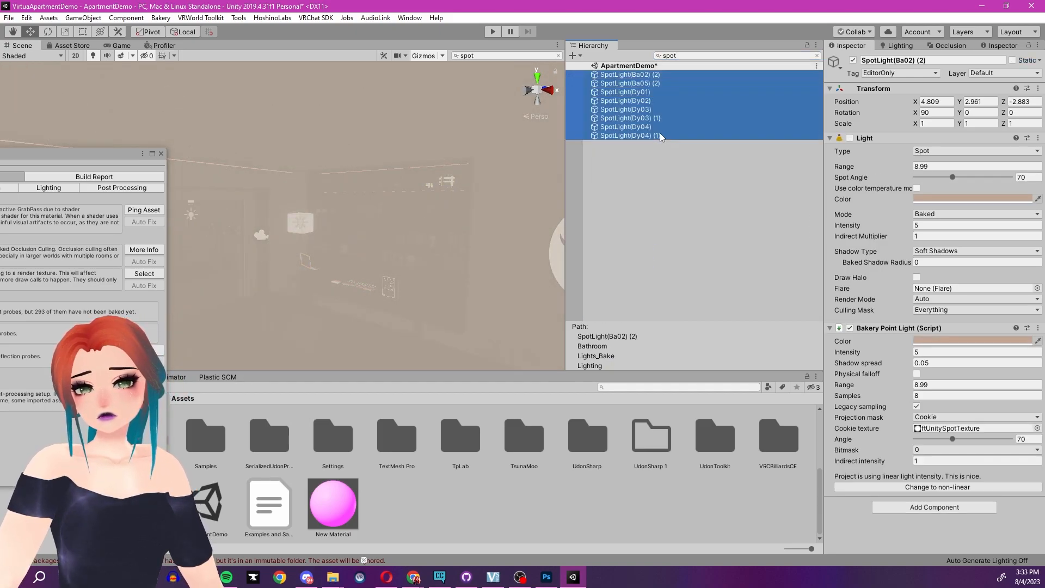
pyautogui.click(1012, 60)
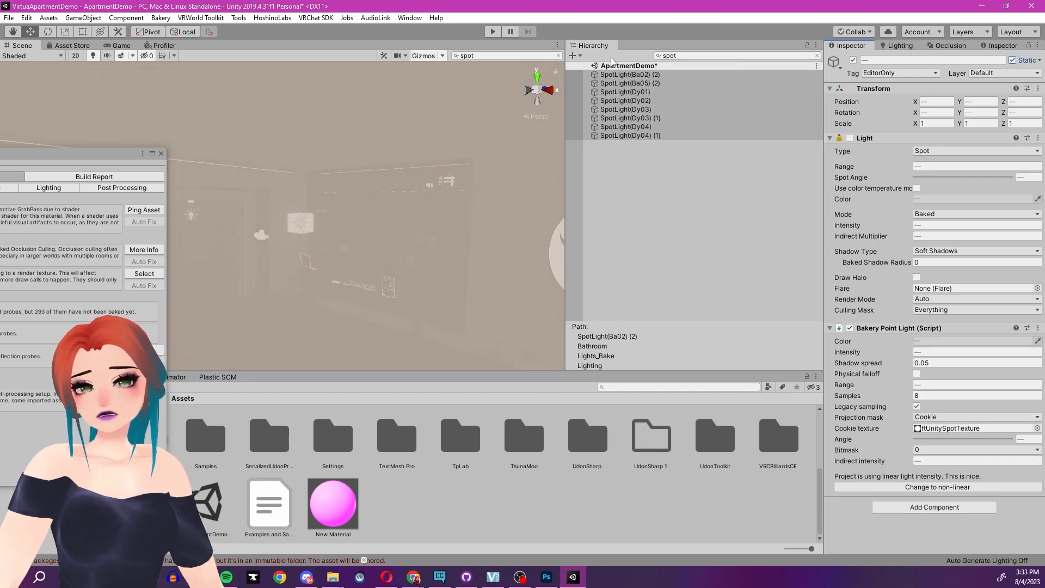
# Clear the hierarchy filter and mark the Model object and all its children as static
pyautogui.click(817, 55)
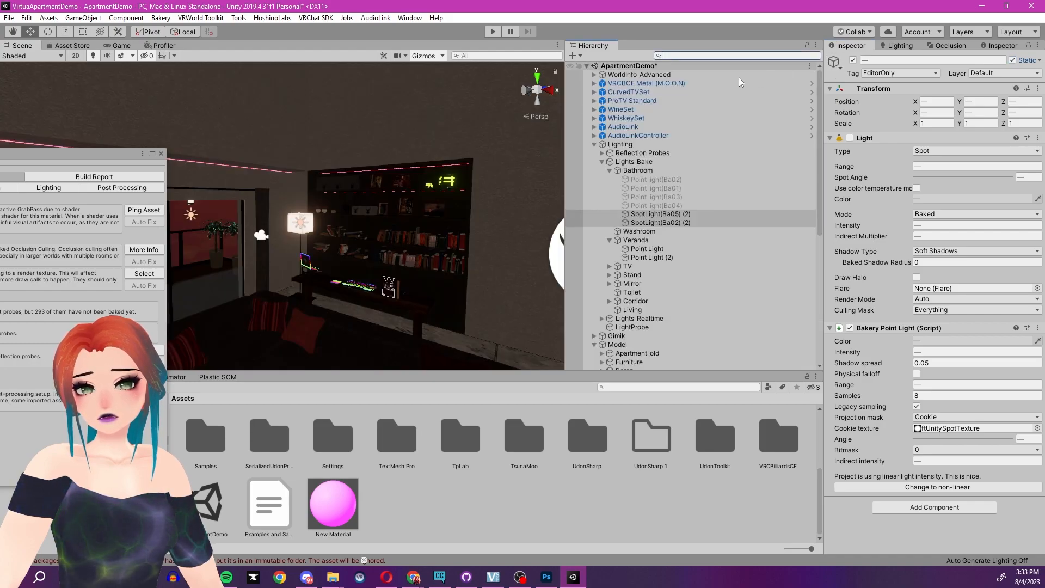
pyautogui.click(593, 145)
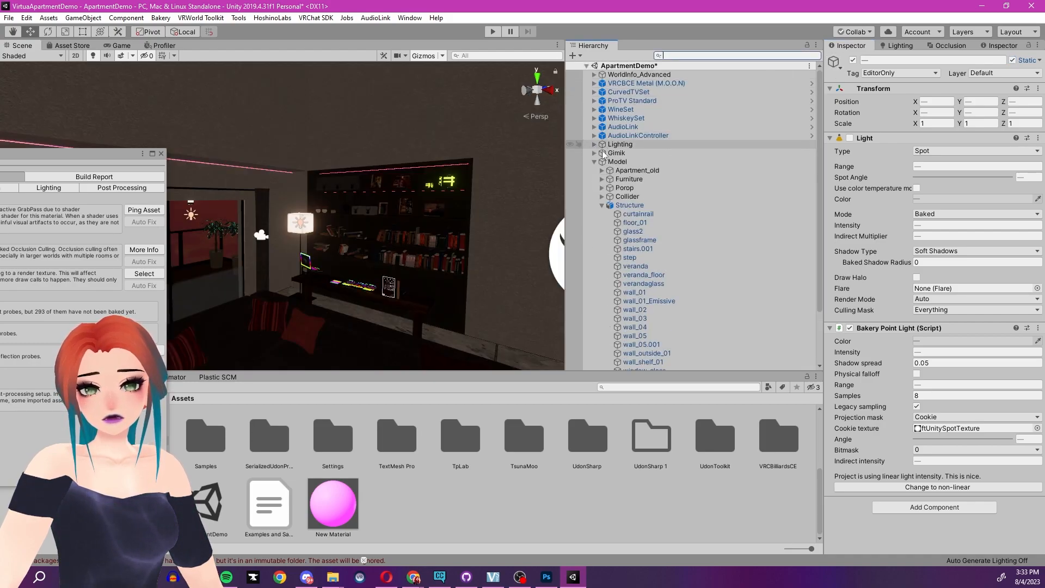
pyautogui.click(614, 162)
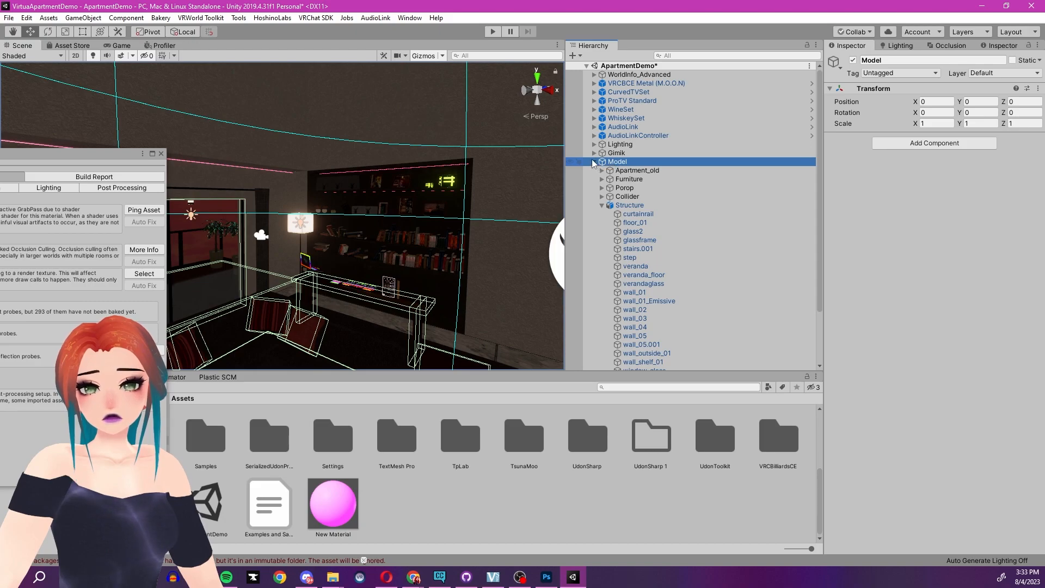
pyautogui.click(1012, 61)
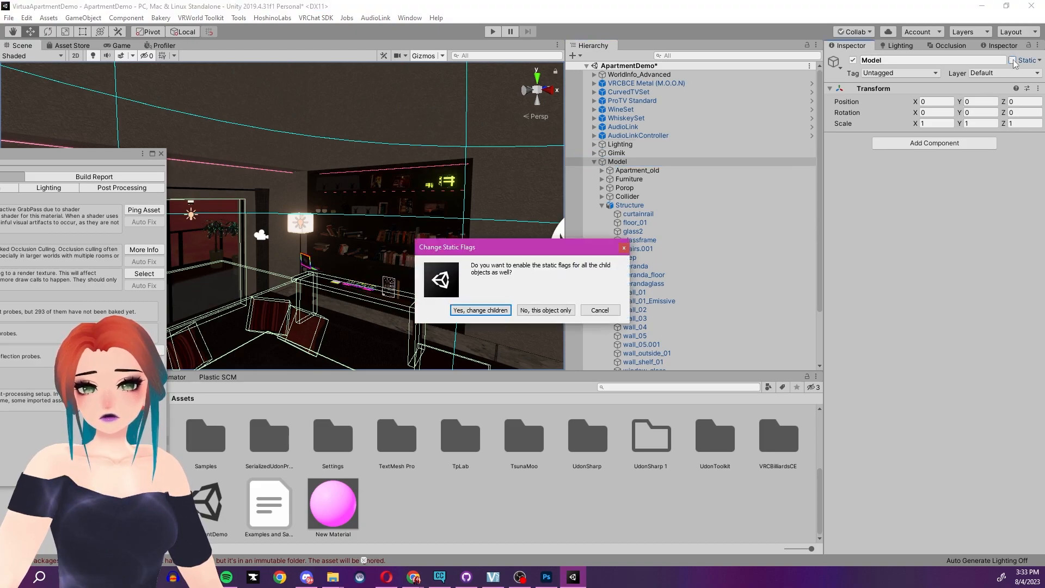
pyautogui.click(481, 310)
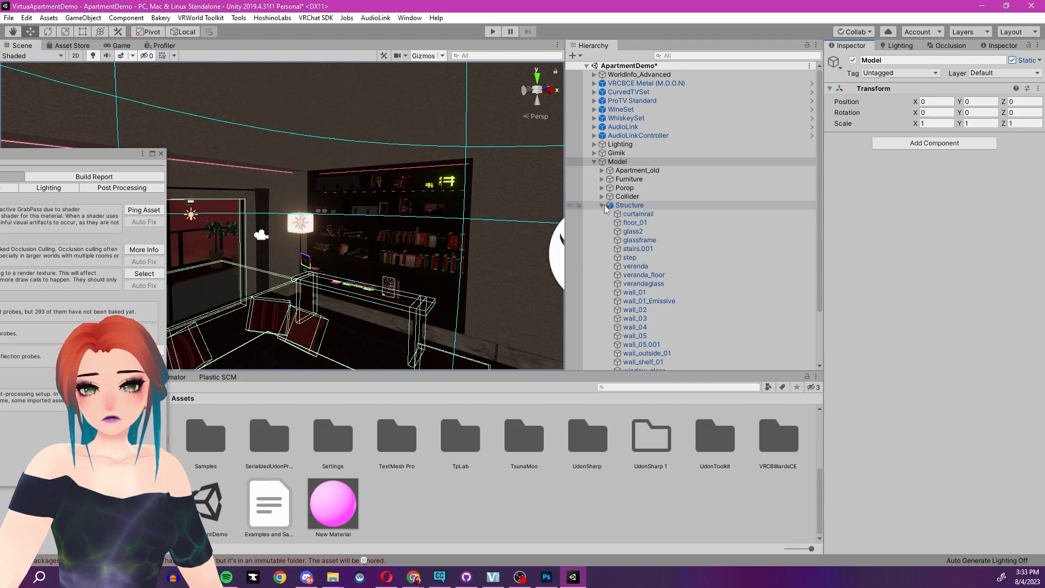
# Check the static state of Porop and Structure, and mark dj stuff and all its children as static
pyautogui.click(625, 187)
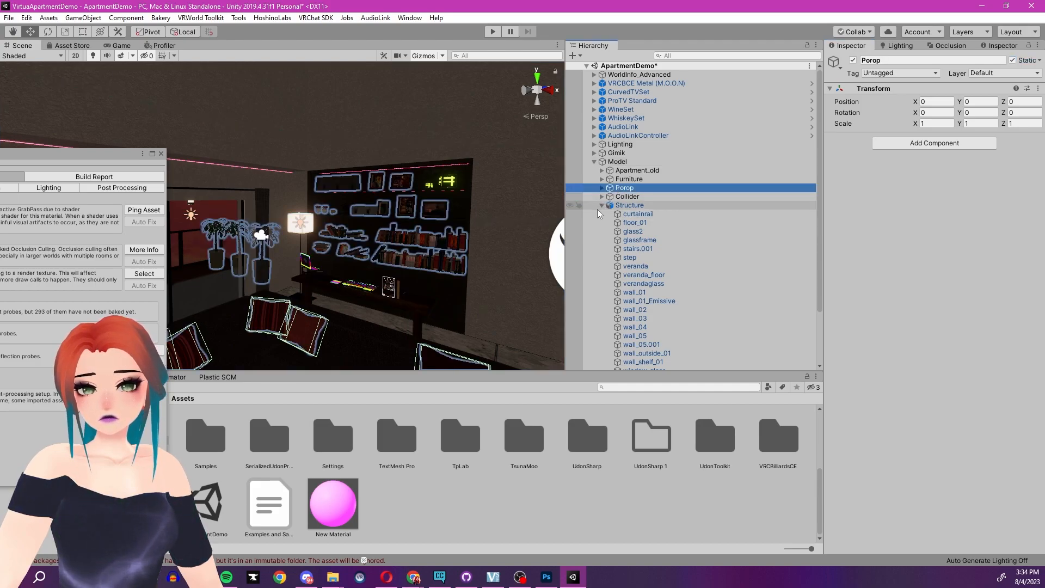
pyautogui.click(608, 208)
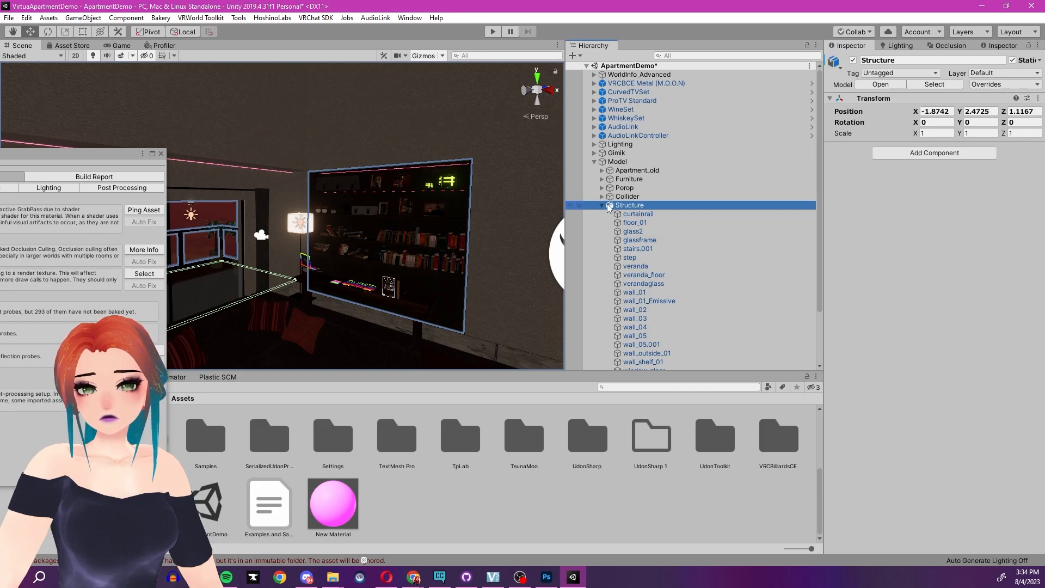
pyautogui.click(602, 207)
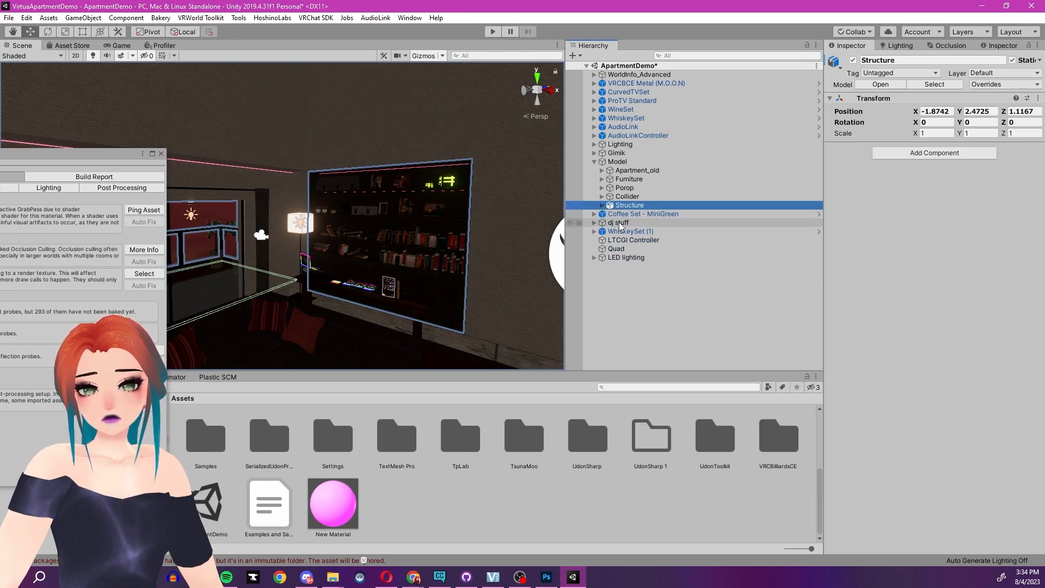
pyautogui.click(620, 223)
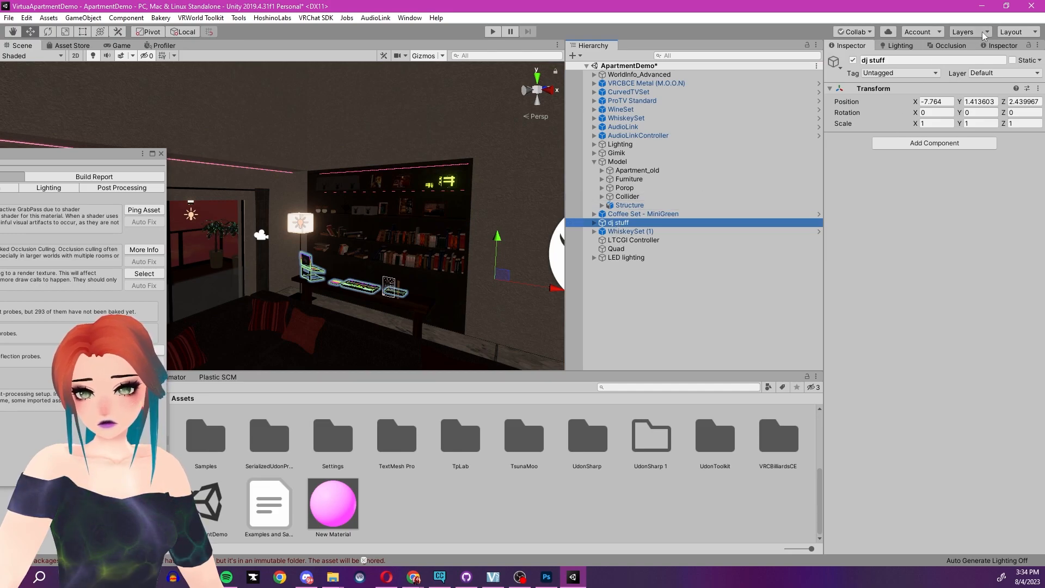
pyautogui.click(1013, 61)
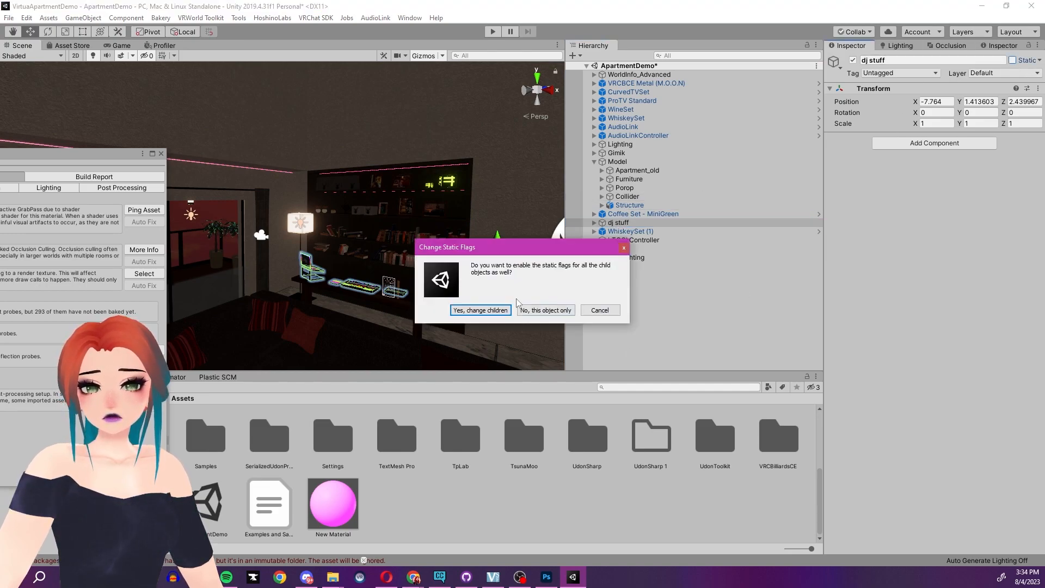
pyautogui.click(496, 310)
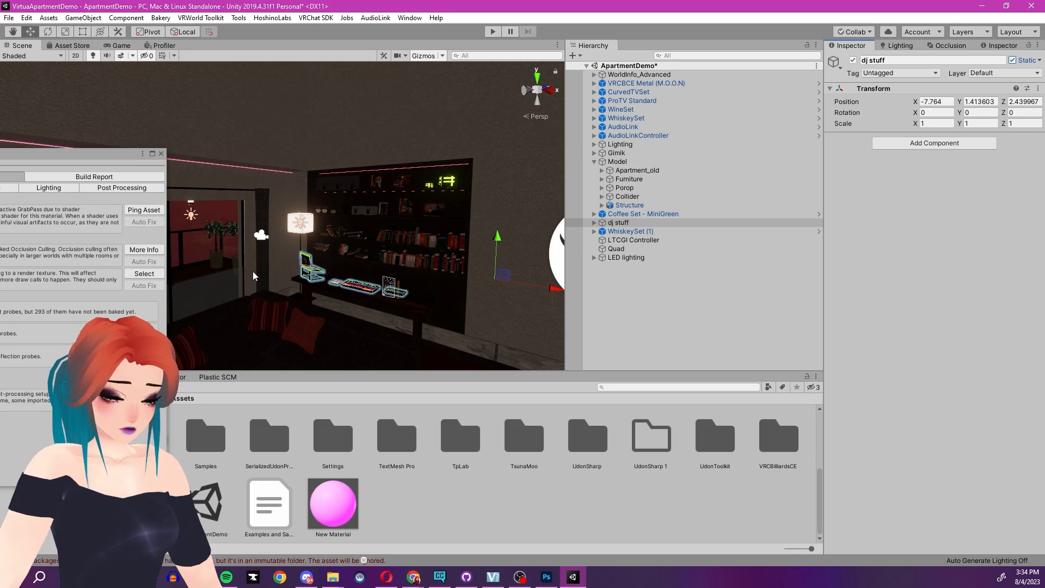
# Select SpotLight(Dy04) (1) and SpotLight(Dy03) (1) together and shift them sideways into line with the round ceiling lamp
pyautogui.moveTo(290, 246); pyautogui.dragTo(322, 243, button='right')
pyautogui.moveTo(257, 263); pyautogui.dragTo(515, 217, button='right')
pyautogui.moveTo(375, 218); pyautogui.dragTo(411, 214, button='right')
pyautogui.click(420, 214)
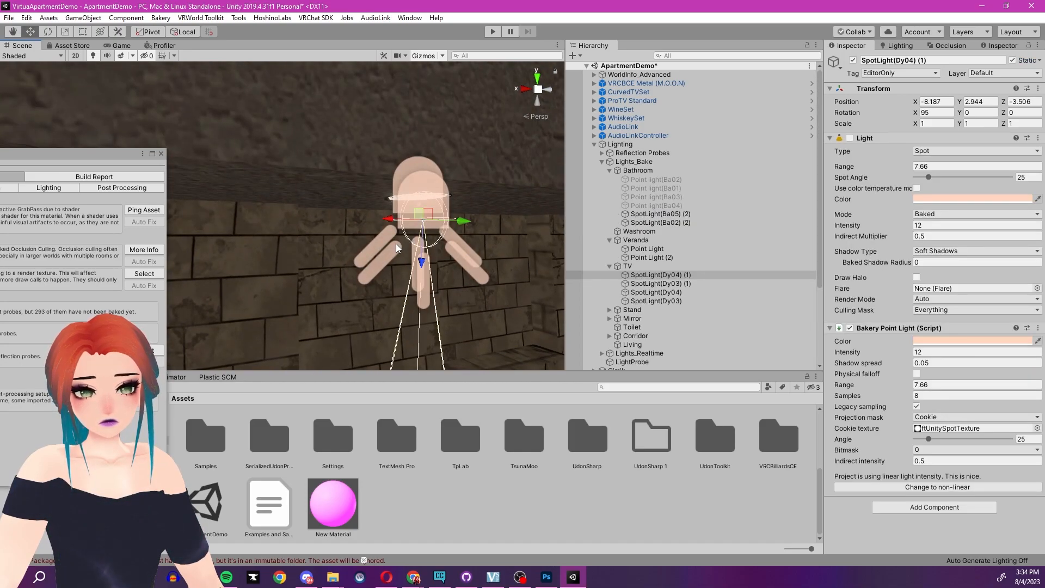
pyautogui.scroll(-5, 397, 248)
pyautogui.moveTo(396, 248); pyautogui.dragTo(473, 214, button='right')
pyautogui.keyDown('shift'); pyautogui.click(440, 235); pyautogui.keyUp('shift')
pyautogui.press('s')
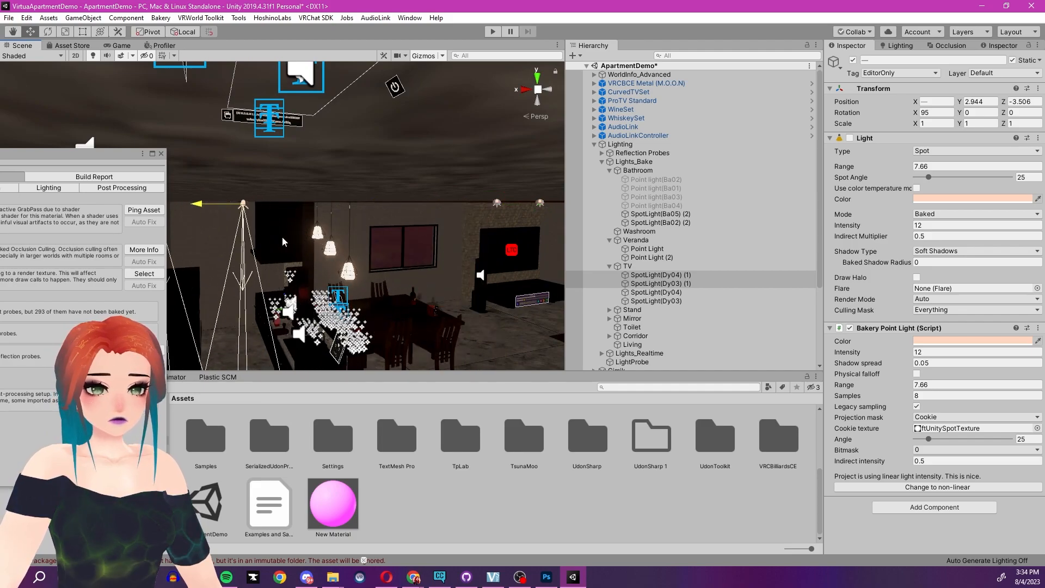
pyautogui.moveTo(286, 241); pyautogui.dragTo(300, 194, button='right')
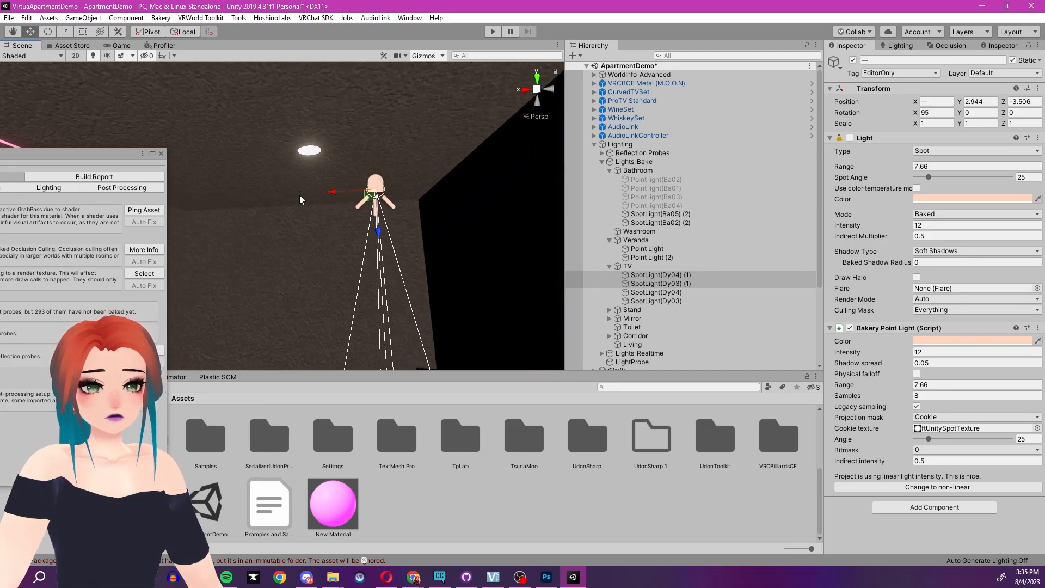
pyautogui.moveTo(331, 196); pyautogui.dragTo(314, 197)
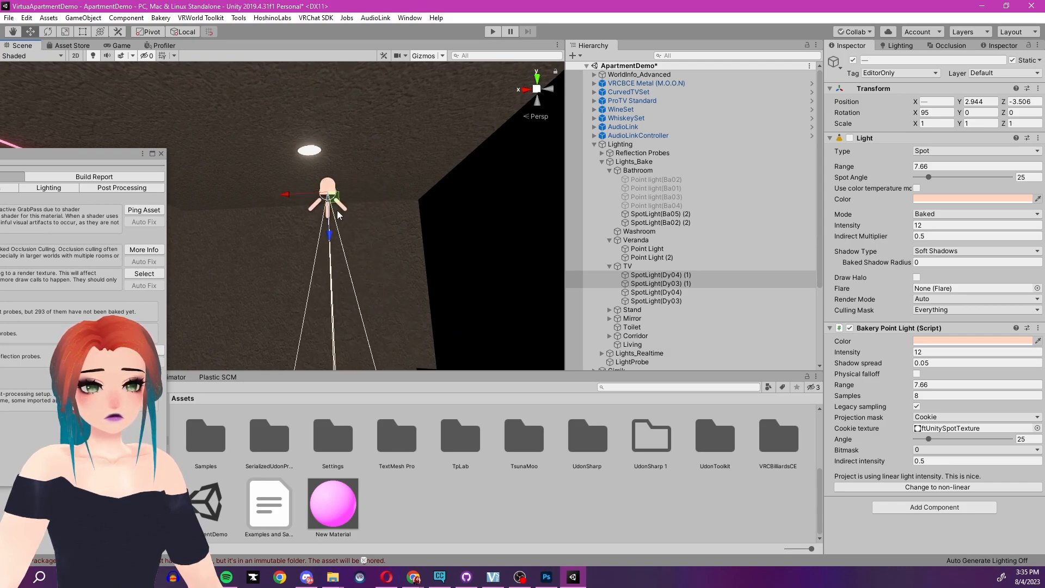
# Move the two selected spotlights under the ceiling lamp, at about Y 2.90 and Z -3.00
pyautogui.moveTo(335, 202); pyautogui.dragTo(214, 220, button='right')
pyautogui.moveTo(301, 230); pyautogui.dragTo(200, 218)
pyautogui.moveTo(252, 230); pyautogui.dragTo(289, 308, button='right')
pyautogui.press('w')
pyautogui.moveTo(228, 318); pyautogui.dragTo(284, 322, button='right')
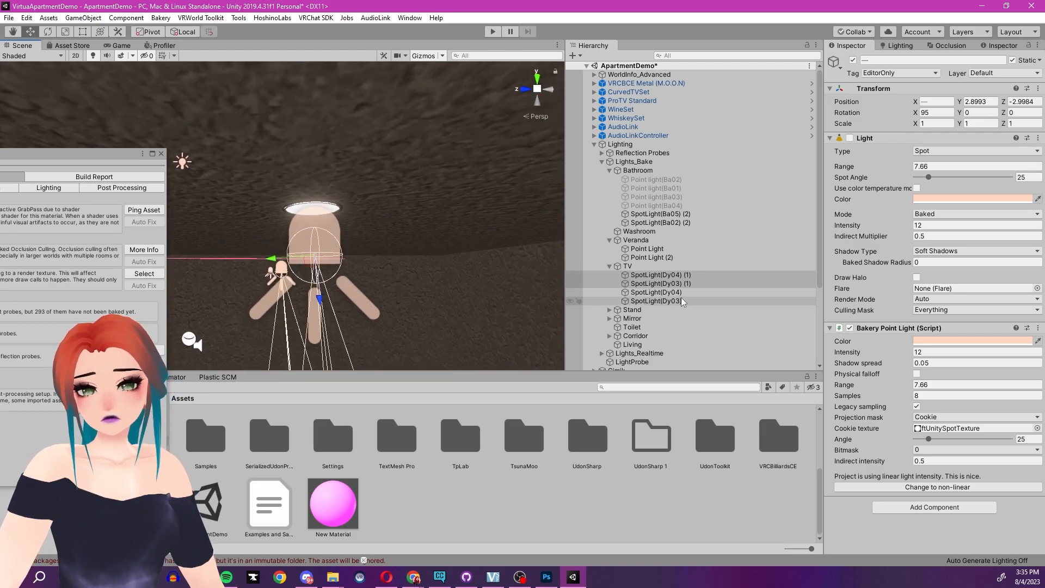
# Select only SpotLight(Dy04) (1) and move it near its own ceiling lamp, to about X 0.45, Y 2.97, Z -0.51
pyautogui.click(674, 283)
pyautogui.press('s')
pyautogui.moveTo(428, 267); pyautogui.dragTo(349, 265, button='right')
pyautogui.press('w')
pyautogui.click(696, 276)
pyautogui.press('s')
pyautogui.press('s')
pyautogui.moveTo(351, 256); pyautogui.dragTo(273, 286)
pyautogui.moveTo(274, 286); pyautogui.dragTo(312, 236, button='right')
pyautogui.press('w')
pyautogui.press('a')
pyautogui.moveTo(330, 268); pyautogui.dragTo(242, 230)
pyautogui.press('f')
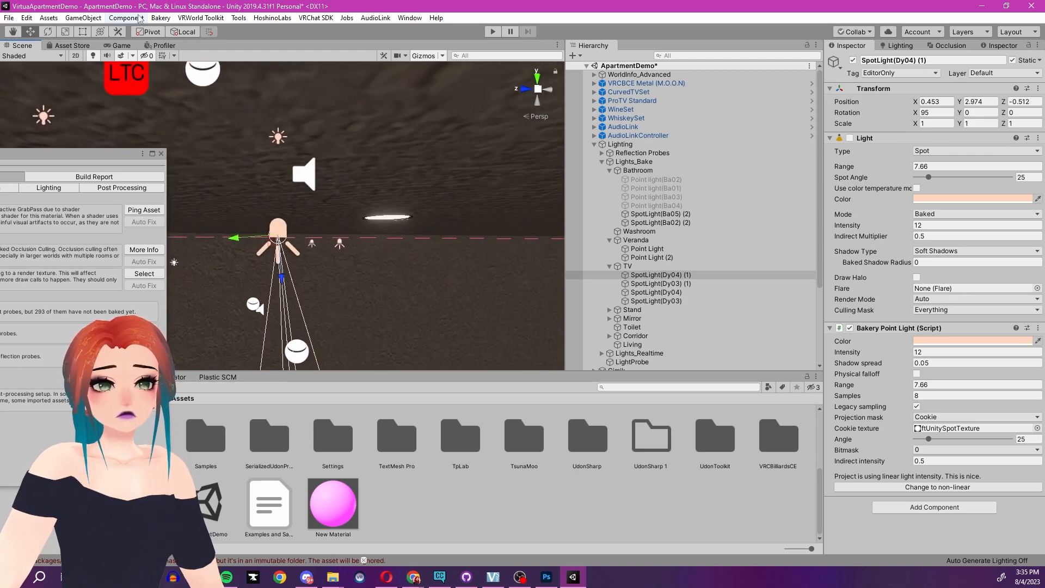
# Switch the transform handles to global orientation and align SpotLight(Dy04) (1) with the ceiling lamp, near X -0.42, Z -0.58
pyautogui.click(182, 31)
pyautogui.moveTo(436, 228); pyautogui.dragTo(443, 224, button='right')
pyautogui.moveTo(303, 202); pyautogui.dragTo(426, 233)
pyautogui.moveTo(426, 234); pyautogui.dragTo(400, 206, button='right')
pyautogui.moveTo(312, 189); pyautogui.dragTo(335, 191)
pyautogui.moveTo(335, 190); pyautogui.dragTo(142, 163, button='right')
pyautogui.moveTo(239, 172); pyautogui.dragTo(279, 170)
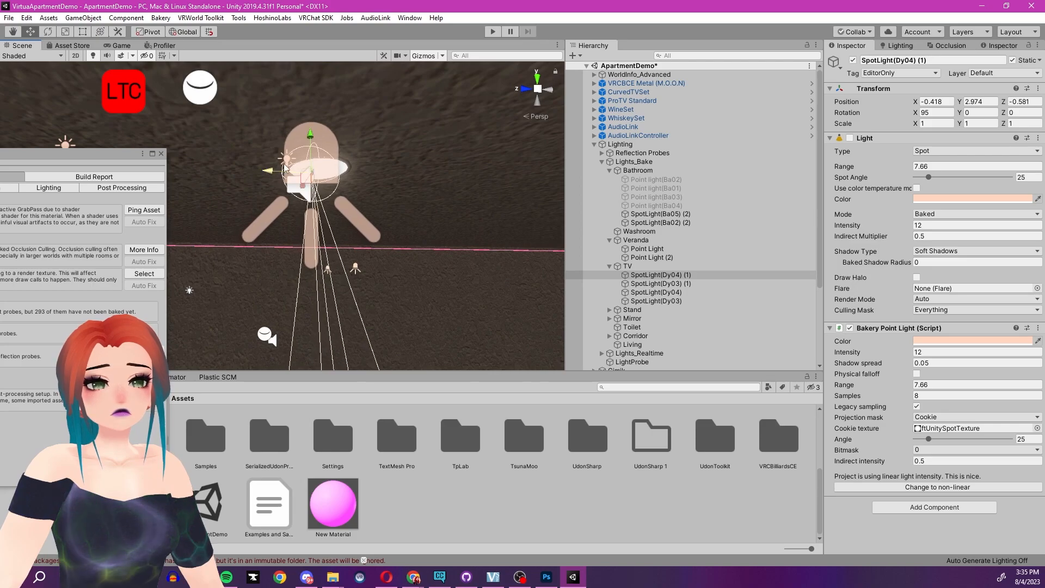
pyautogui.moveTo(311, 136); pyautogui.dragTo(315, 150)
pyautogui.moveTo(263, 185); pyautogui.dragTo(265, 185)
# Select the floor lamp Dy_lighting_EquipmentB and examine the emission settings of its Mtl_lighting_Equipment_warm material
pyautogui.moveTo(264, 186); pyautogui.dragTo(351, 179, button='right')
pyautogui.click(295, 176)
pyautogui.click(311, 176)
pyautogui.click(382, 220)
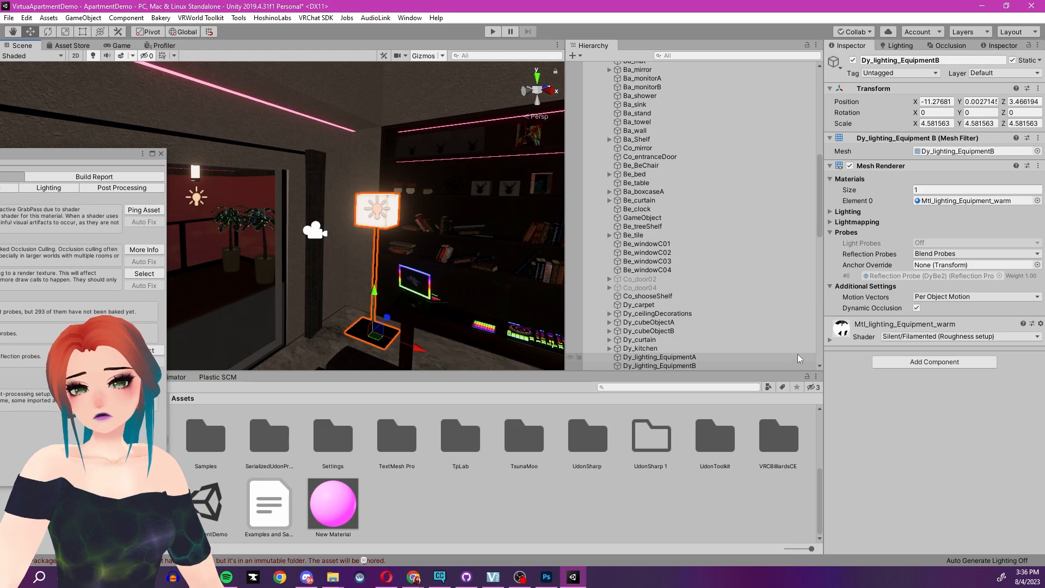
pyautogui.click(830, 341)
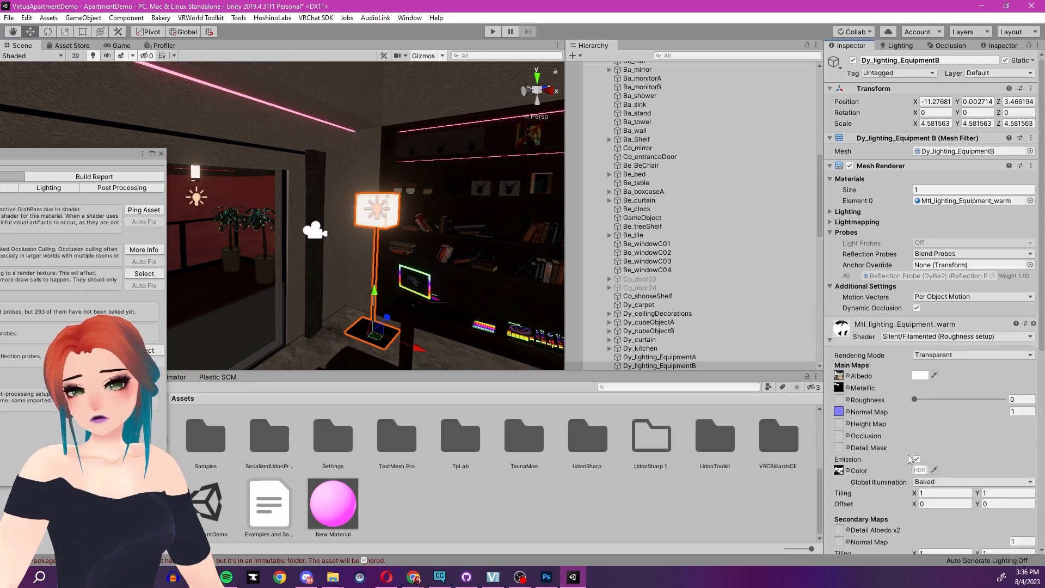
# Duplicate the corridor light Point light(Co02) and move the copy to about X 7.36, Y 2.17, Z 2.61
pyautogui.moveTo(456, 300); pyautogui.dragTo(340, 222, button='right')
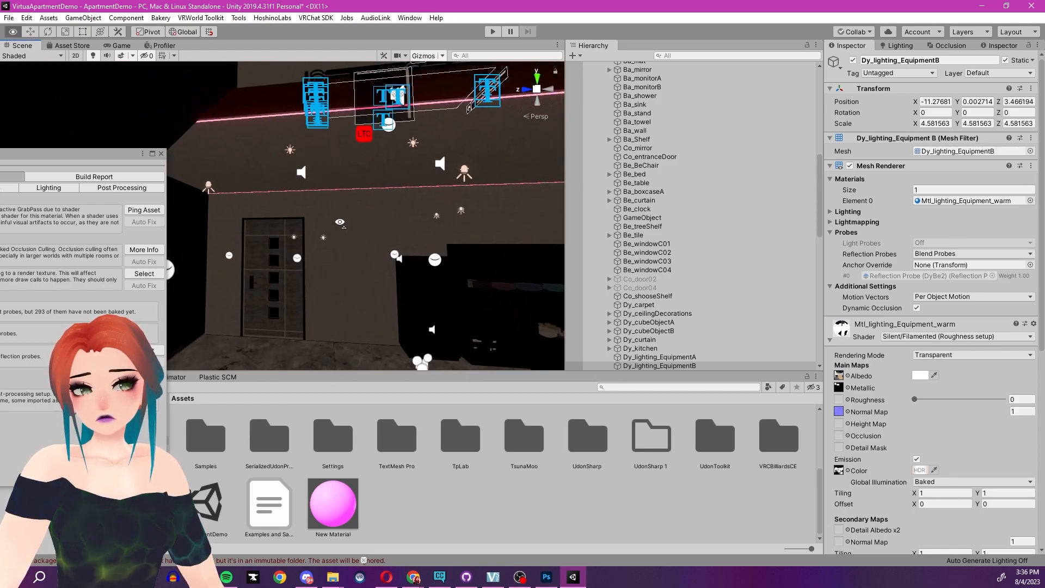
pyautogui.press('w')
pyautogui.moveTo(339, 222); pyautogui.dragTo(218, 223, button='right')
pyautogui.click(387, 201)
pyautogui.hotkey('ctrl', 'd')
pyautogui.moveTo(209, 212); pyautogui.dragTo(322, 273)
pyautogui.press('e')
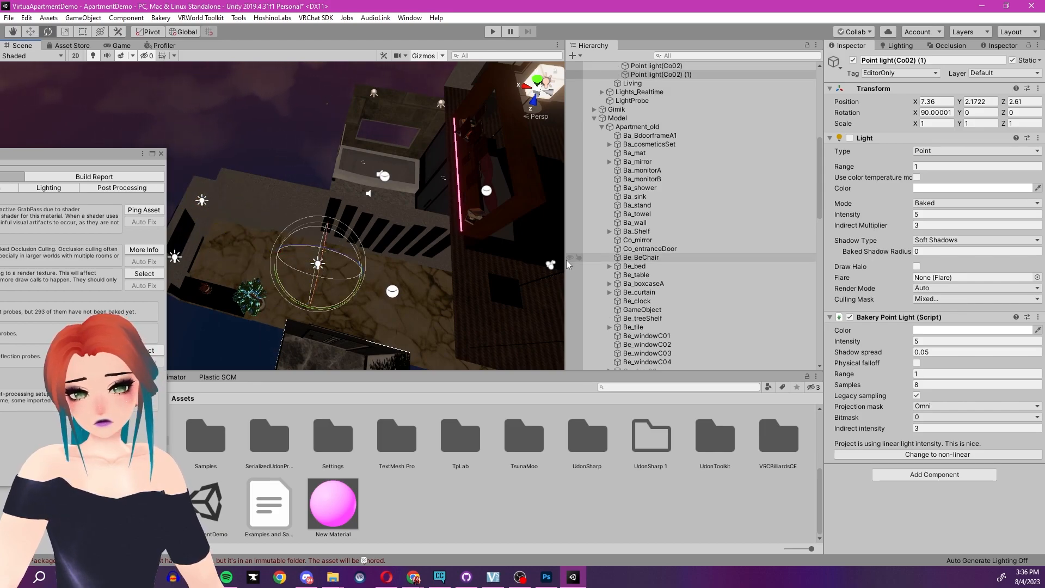
pyautogui.press('w')
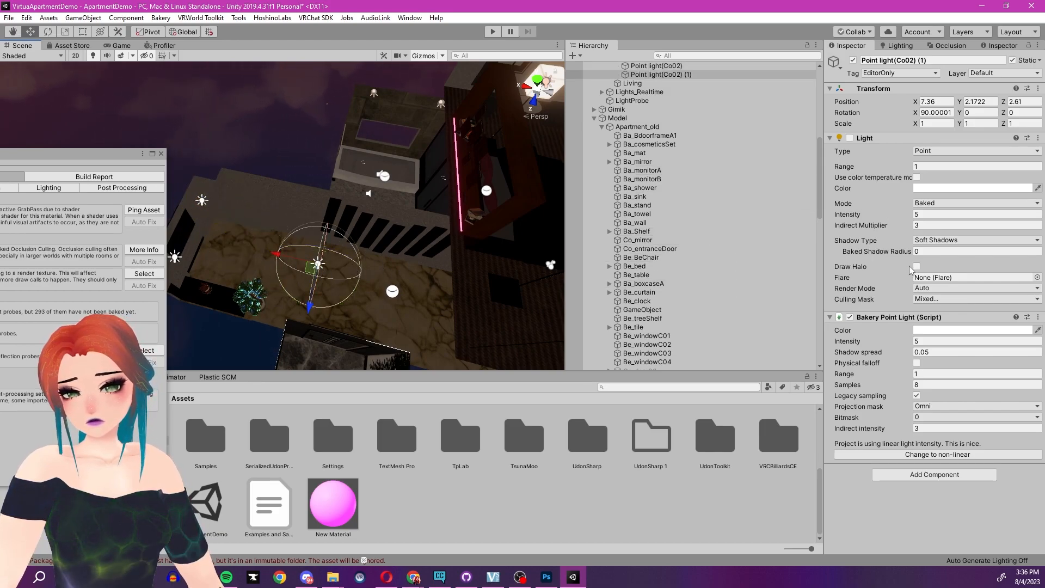
# Set the copied light's range to about 2.94 and its color to FFF8ED, and match the Bakery point light to it
pyautogui.moveTo(360, 278); pyautogui.dragTo(468, 281)
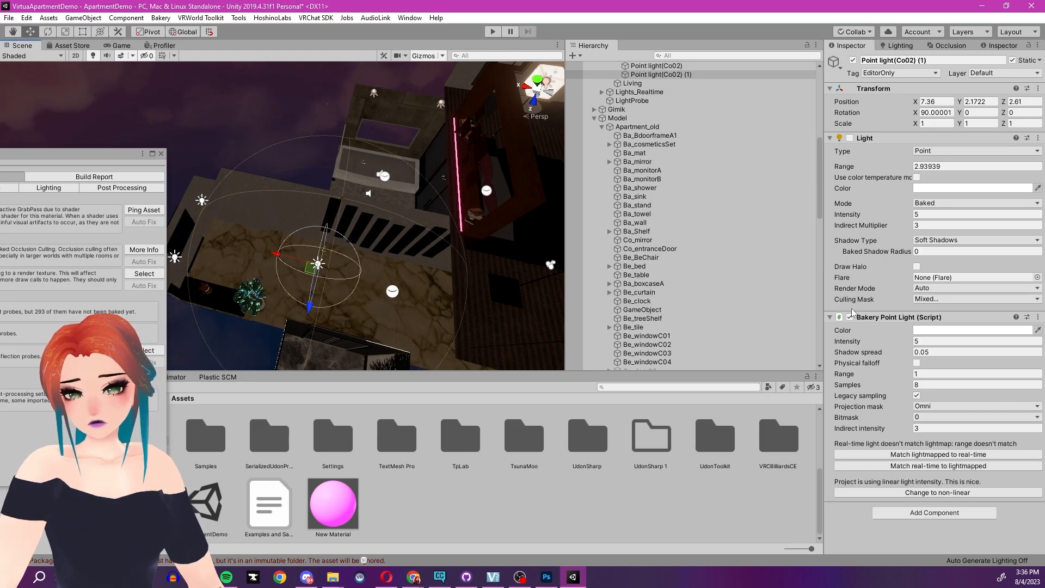
pyautogui.click(932, 187)
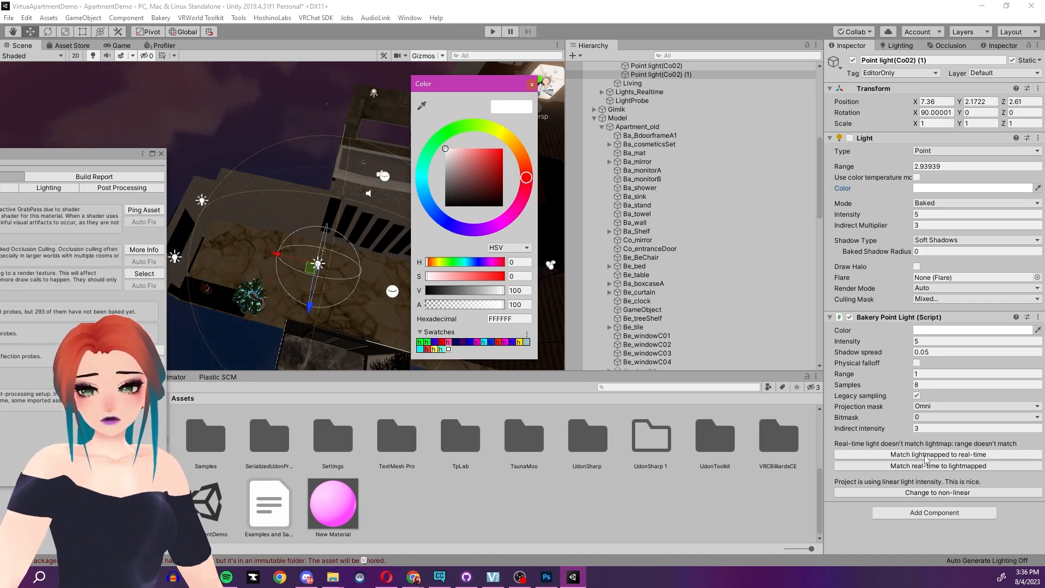
pyautogui.click(517, 143)
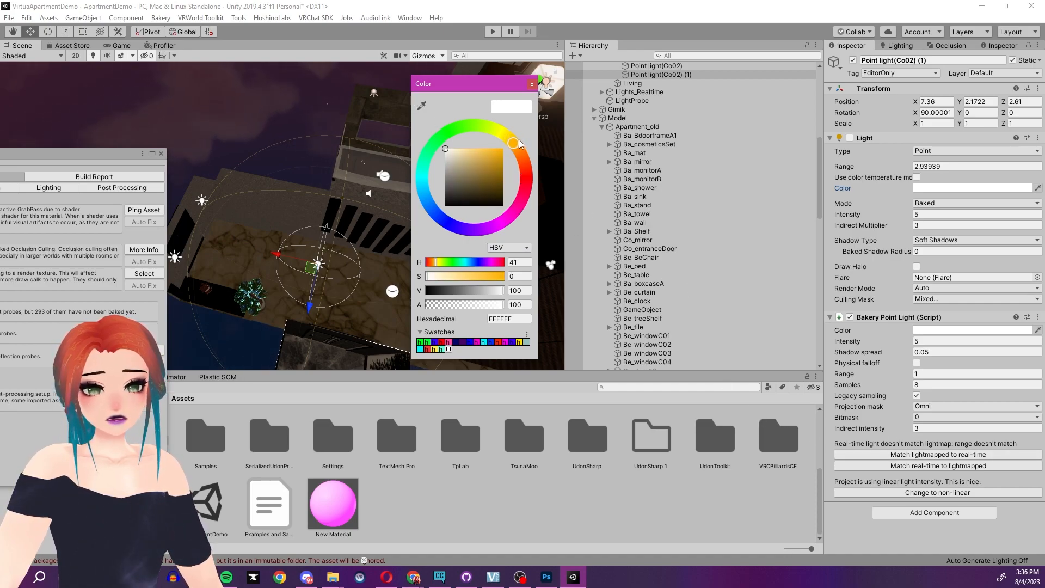
pyautogui.click(451, 148)
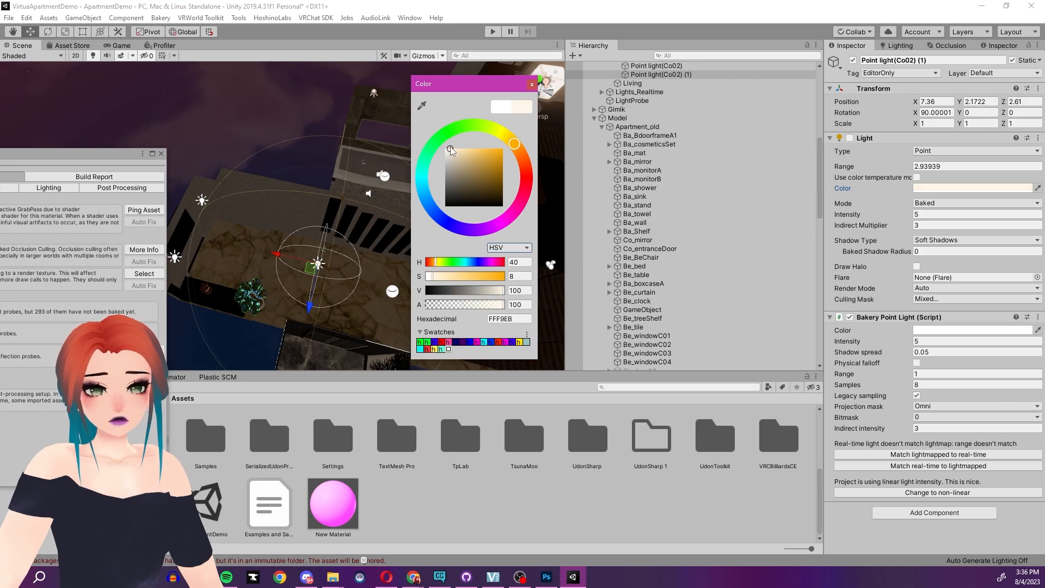
pyautogui.moveTo(517, 143); pyautogui.dragTo(526, 148)
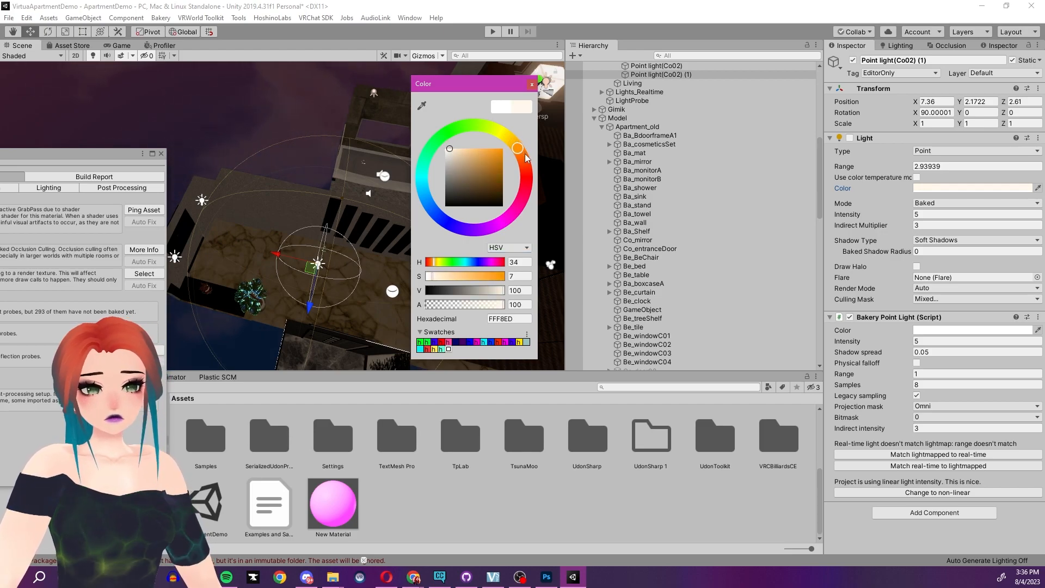
pyautogui.click(916, 455)
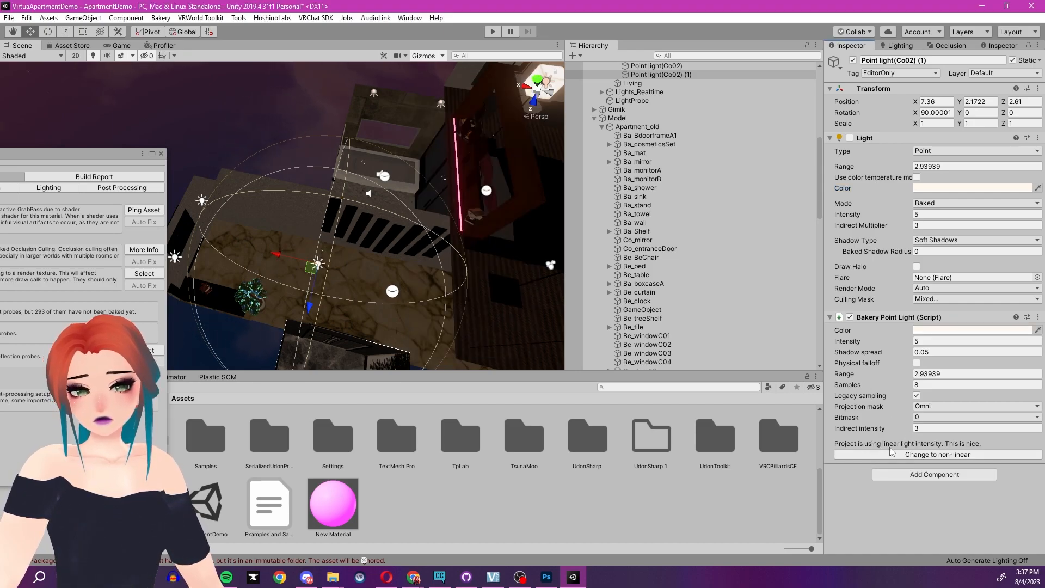
# Set the copied light's intensity to 2 and match its Bakery point light to the real-time values
pyautogui.click(922, 215)
pyautogui.click(902, 216)
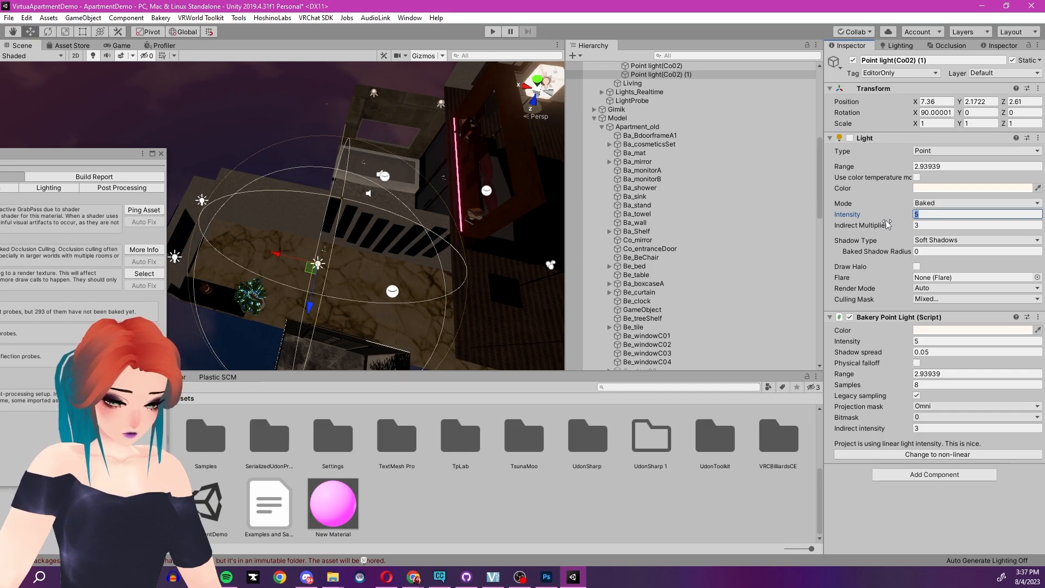
pyautogui.write('2')
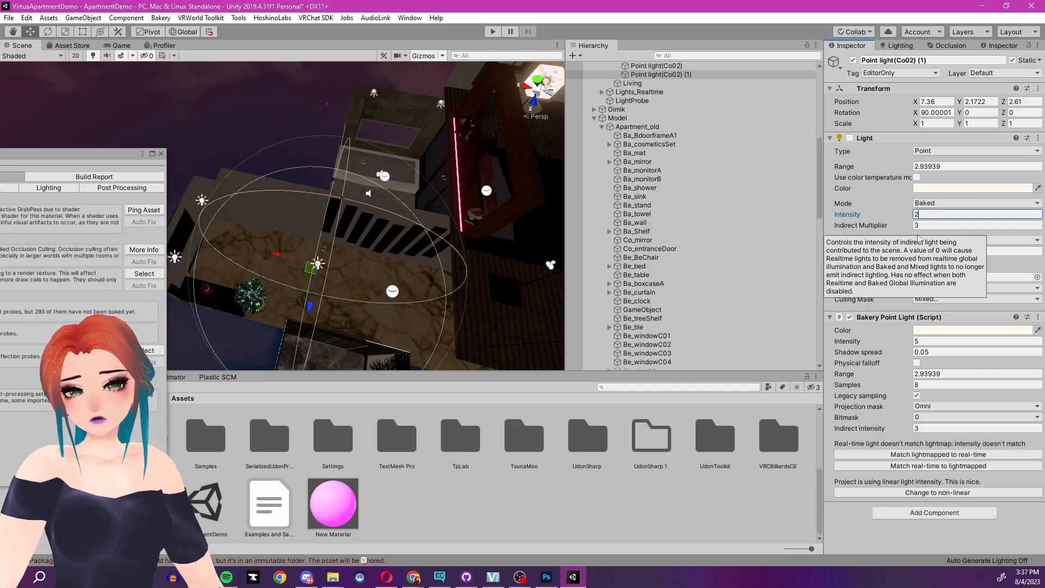
pyautogui.click(918, 455)
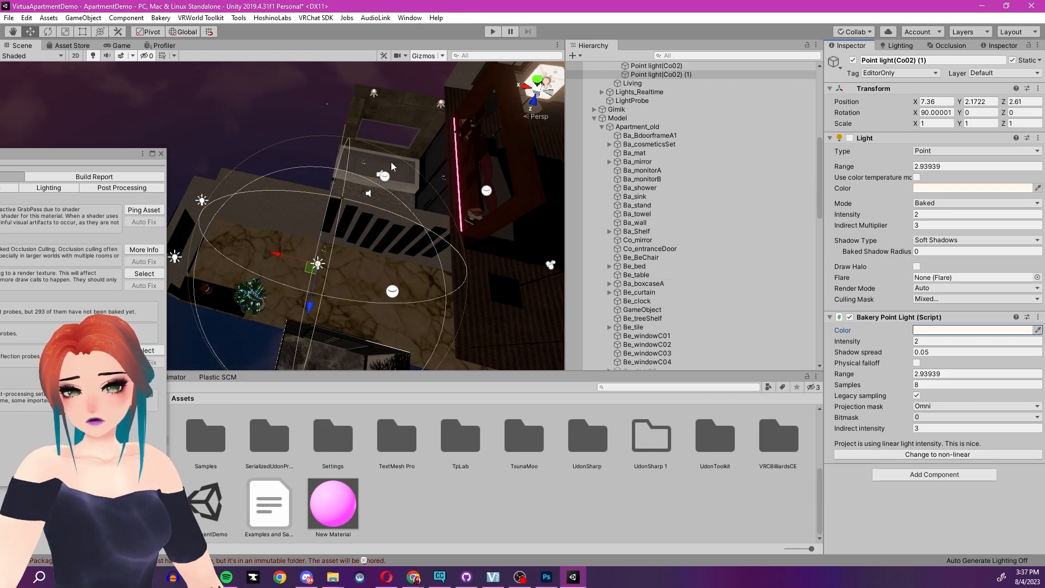
# Duplicate the warm point light and move the copy along the X axis further into the apartment
pyautogui.moveTo(306, 230); pyautogui.dragTo(258, 223, button='right')
pyautogui.hotkey('ctrl', 'd')
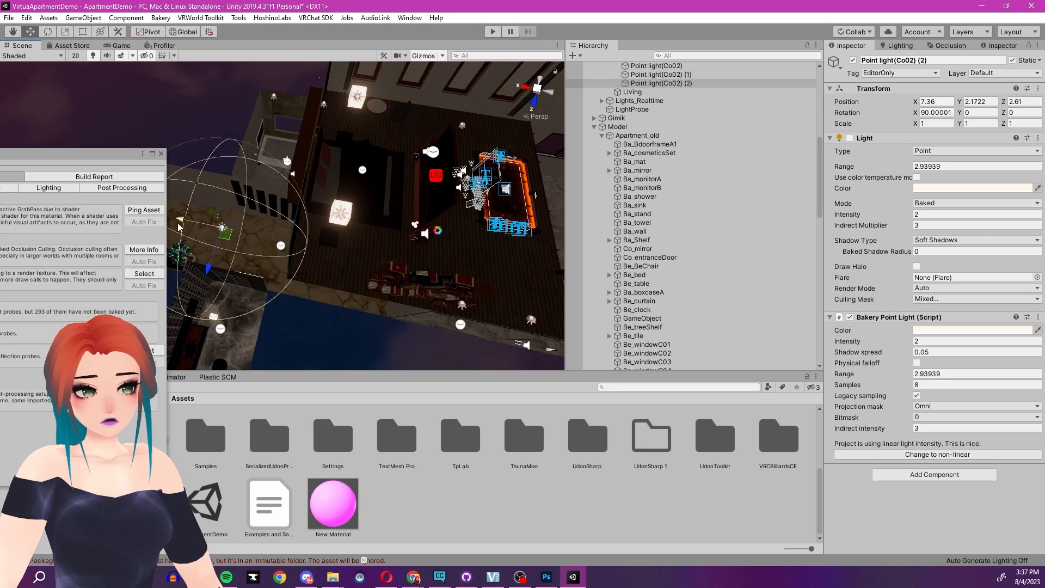
pyautogui.moveTo(188, 222); pyautogui.dragTo(275, 249)
pyautogui.moveTo(275, 249); pyautogui.dragTo(330, 90, button='right')
pyautogui.moveTo(306, 124); pyautogui.dragTo(319, 124)
# Duplicate the point light again and place the copy in the living area at about X -7.81, Z 0.02
pyautogui.moveTo(320, 124); pyautogui.dragTo(229, 191, button='right')
pyautogui.hotkey('ctrl', 'd')
pyautogui.moveTo(200, 191); pyautogui.dragTo(384, 201)
pyautogui.moveTo(385, 201); pyautogui.dragTo(213, 226, button='right')
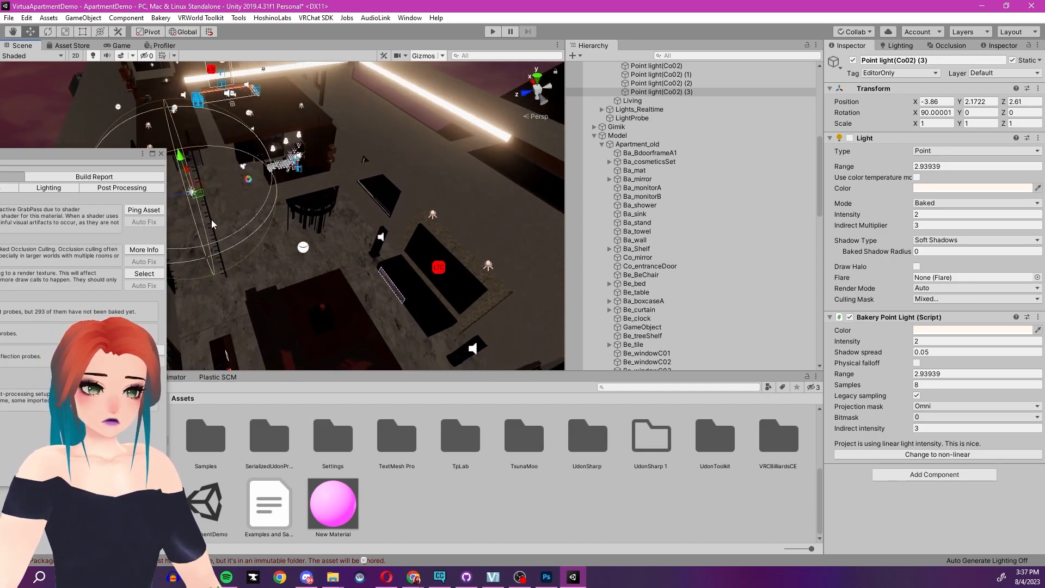
pyautogui.moveTo(200, 201); pyautogui.dragTo(322, 272)
pyautogui.moveTo(321, 272); pyautogui.dragTo(311, 208, button='right')
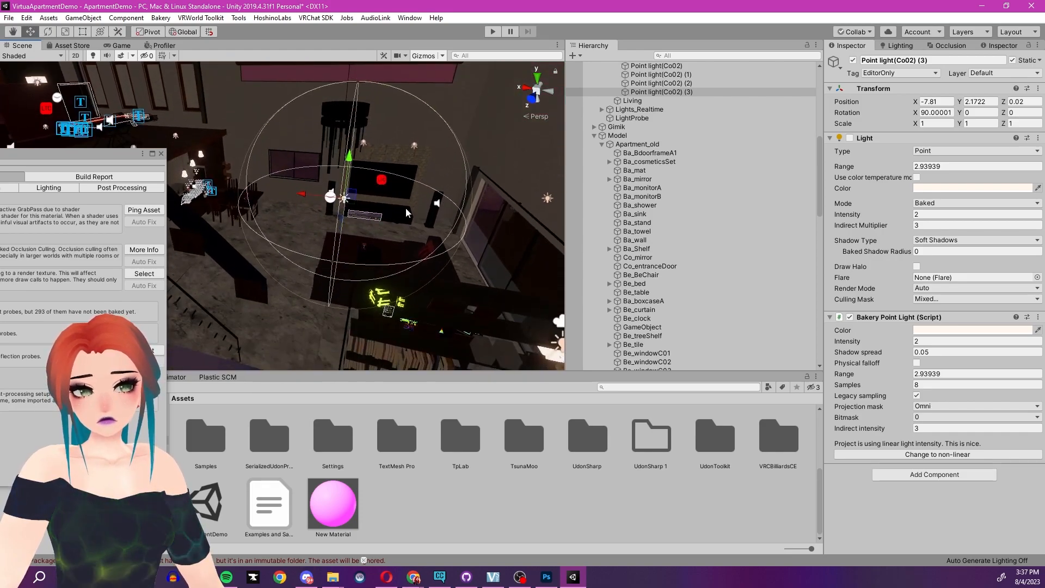
# Adjust the living area light to X -7.63, Y 2.47, enlarge its range to about 4.81, and match the Bakery light
pyautogui.moveTo(312, 208); pyautogui.dragTo(308, 207)
pyautogui.moveTo(308, 207); pyautogui.dragTo(318, 158, button='right')
pyautogui.moveTo(316, 143); pyautogui.dragTo(316, 129)
pyautogui.moveTo(417, 165); pyautogui.dragTo(562, 192)
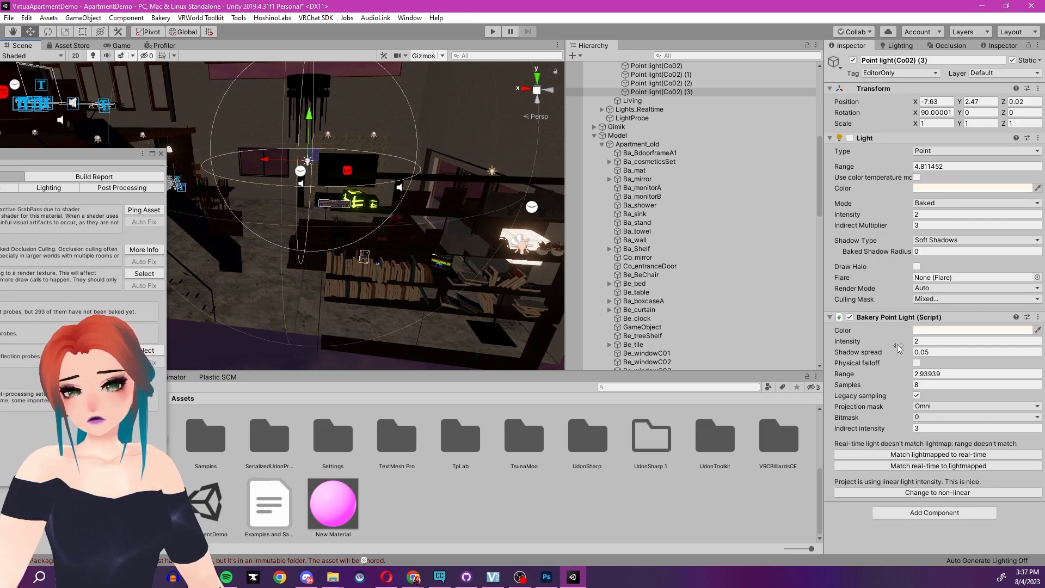
pyautogui.click(938, 455)
# Duplicate the living area point light and move the copy to about X -1.58, Y 1.86, Z 1.54
pyautogui.moveTo(428, 176); pyautogui.dragTo(463, 111, button='right')
pyautogui.hotkey('ctrl', 'd')
pyautogui.moveTo(357, 206); pyautogui.dragTo(243, 213)
pyautogui.moveTo(245, 215); pyautogui.dragTo(205, 260, button='right')
pyautogui.moveTo(249, 216); pyautogui.dragTo(211, 221)
pyautogui.moveTo(211, 221); pyautogui.dragTo(334, 218, button='right')
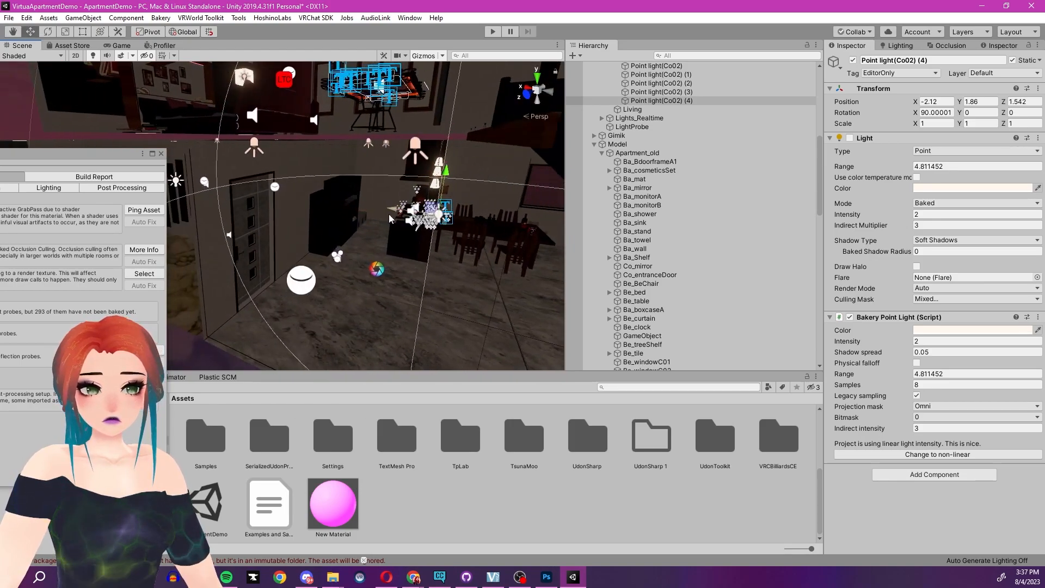
pyautogui.moveTo(400, 208); pyautogui.dragTo(376, 207)
# Reduce the new light's range to about 3.33 and match its Bakery point light to the real-time values
pyautogui.moveTo(455, 226); pyautogui.dragTo(297, 192, button='right')
pyautogui.moveTo(291, 182); pyautogui.dragTo(311, 196)
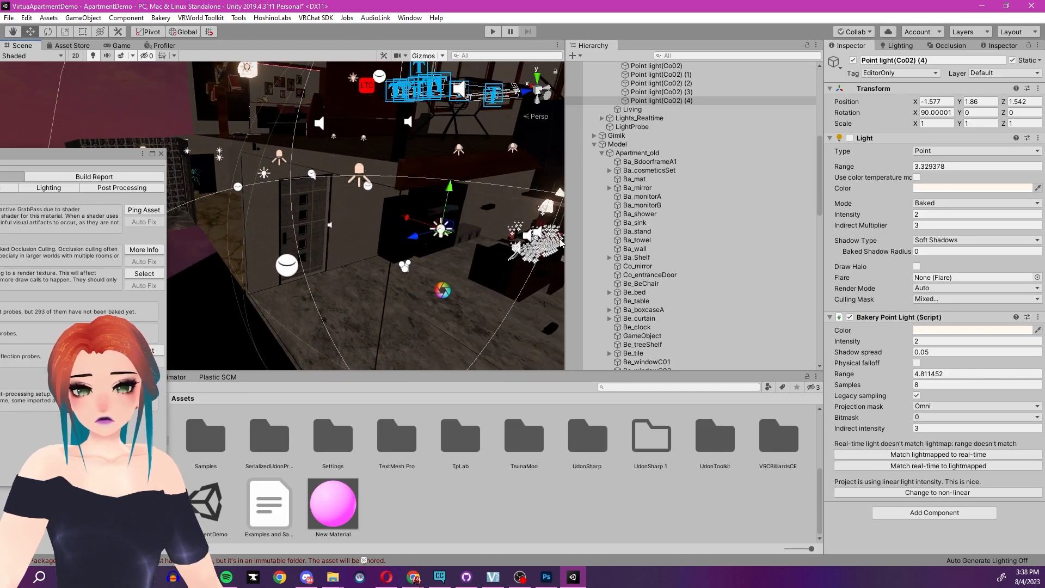
pyautogui.click(947, 455)
pyautogui.moveTo(448, 259); pyautogui.dragTo(351, 172, button='right')
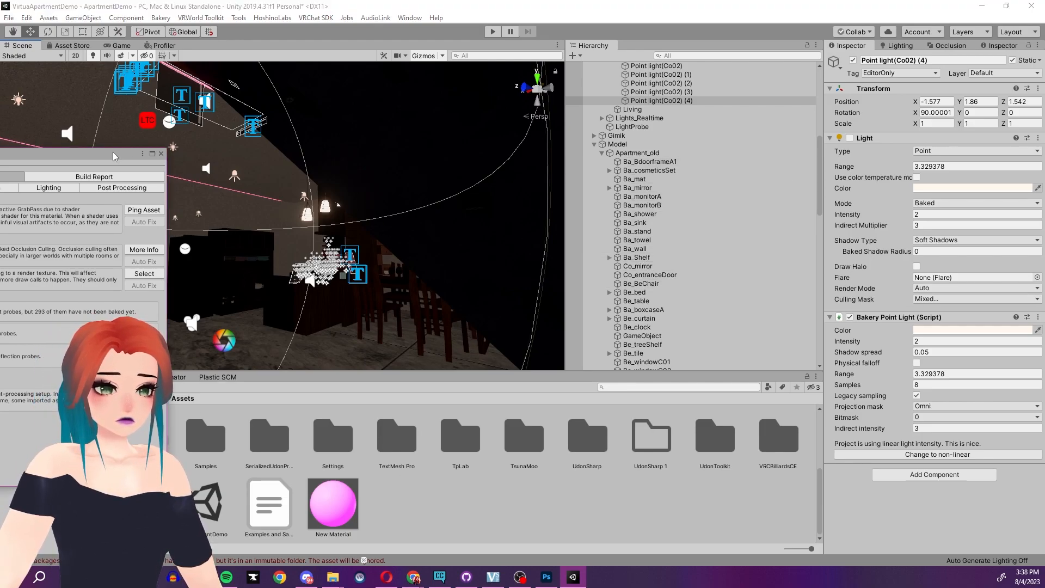
# Clear the baked data references from the scenes in Bakery, with deletion of the lightmap files enabled
pyautogui.moveTo(125, 152); pyautogui.dragTo(469, 115)
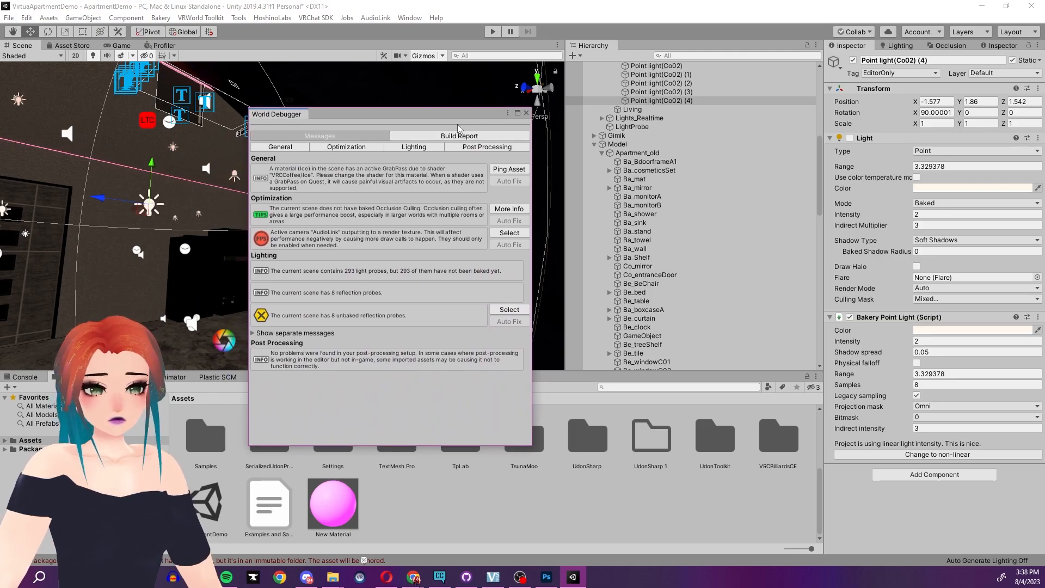
pyautogui.moveTo(383, 125); pyautogui.dragTo(36, 128)
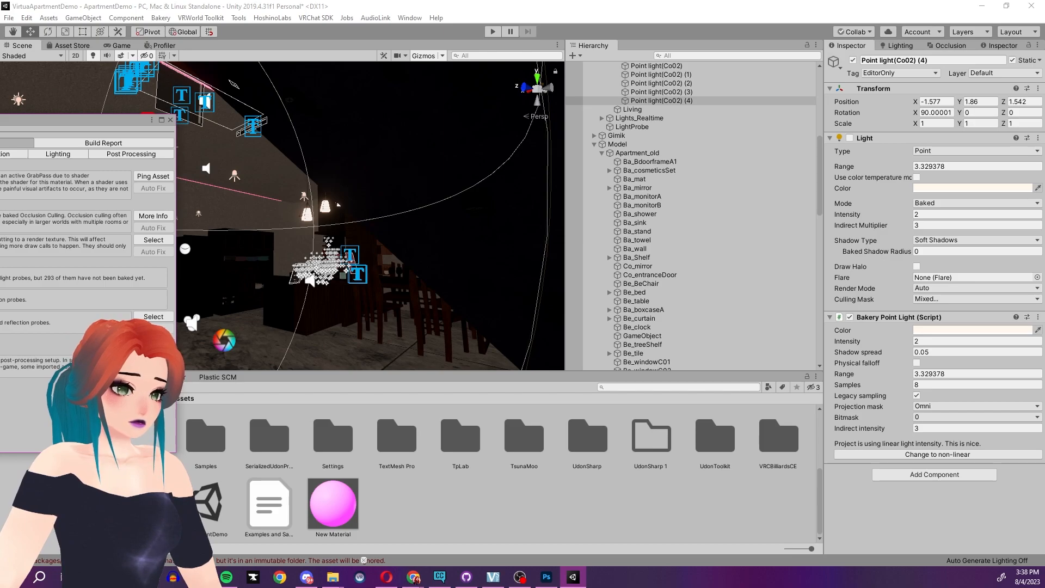
pyautogui.moveTo(587, 114); pyautogui.dragTo(636, 114)
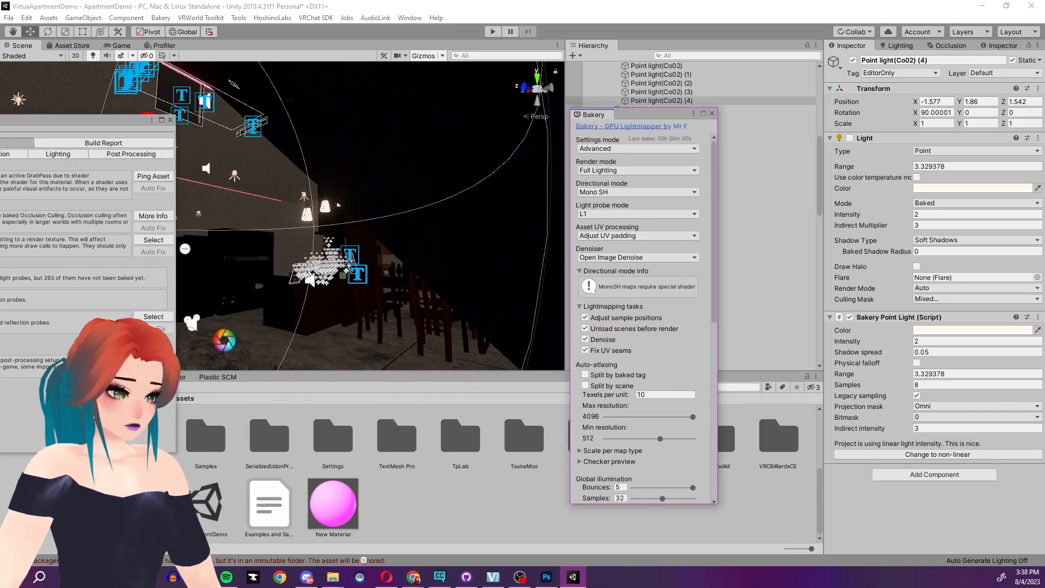
pyautogui.moveTo(229, 289); pyautogui.dragTo(410, 260)
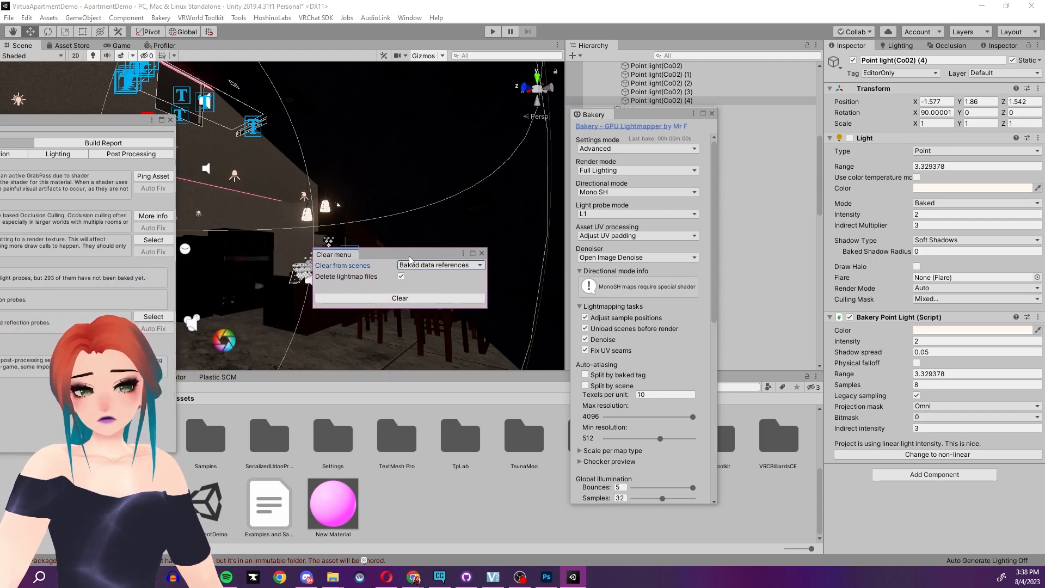
pyautogui.click(381, 298)
pyautogui.click(541, 310)
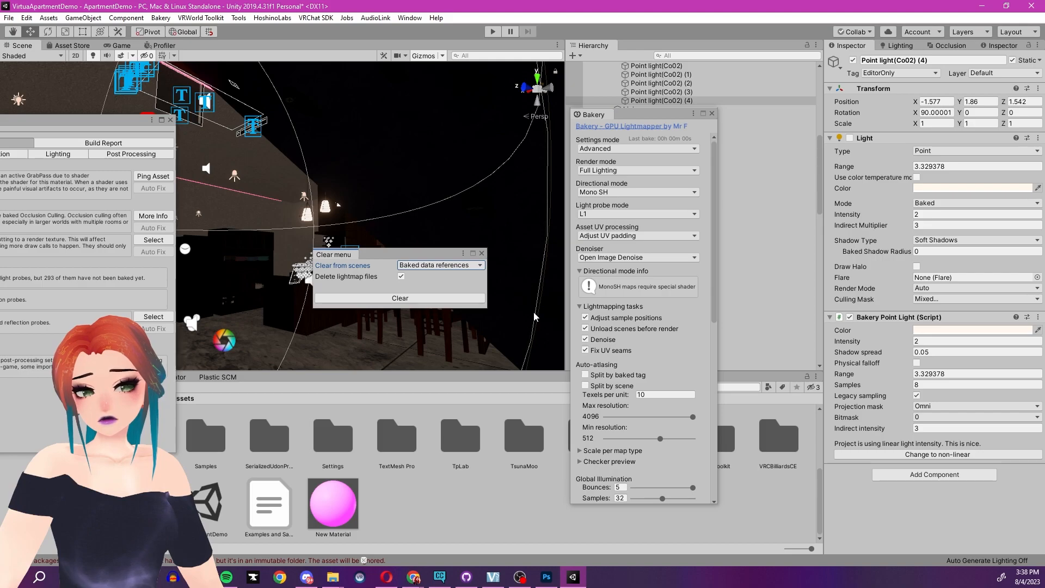
# Clear Unity's own baked lighting data from the ApartmentDemo scene
pyautogui.click(900, 49)
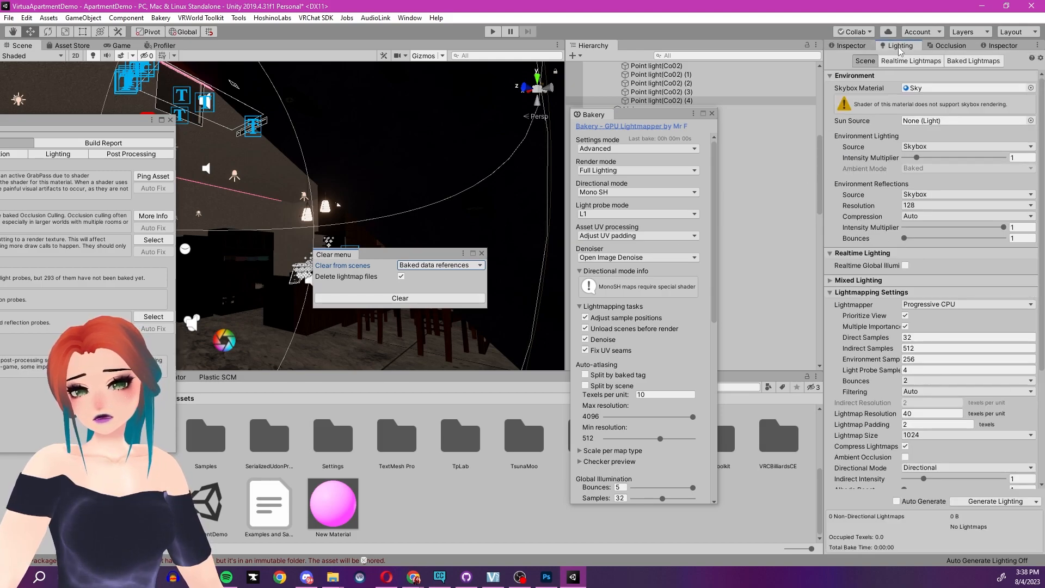
pyautogui.click(1037, 501)
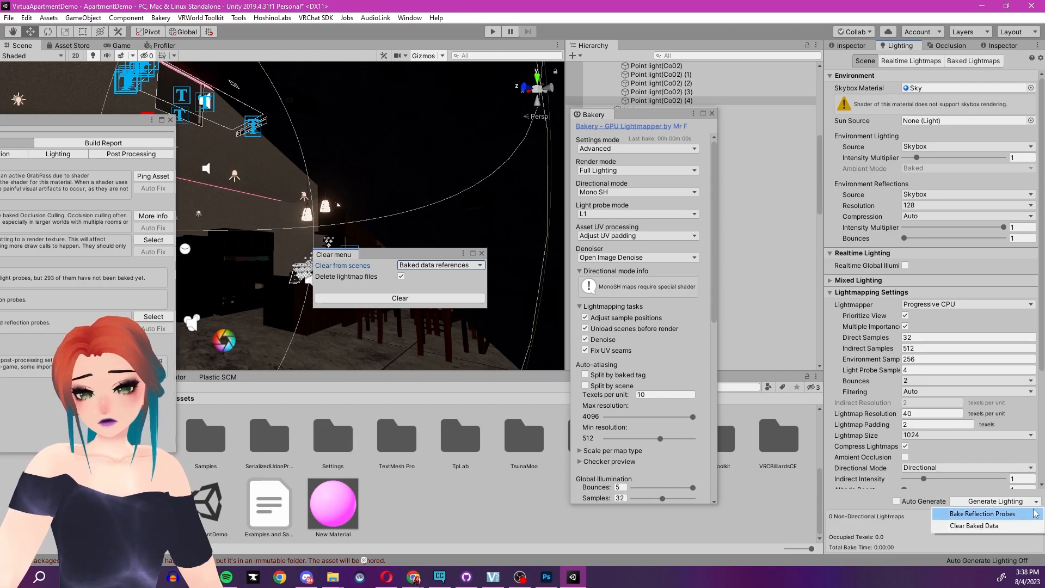
pyautogui.click(1016, 526)
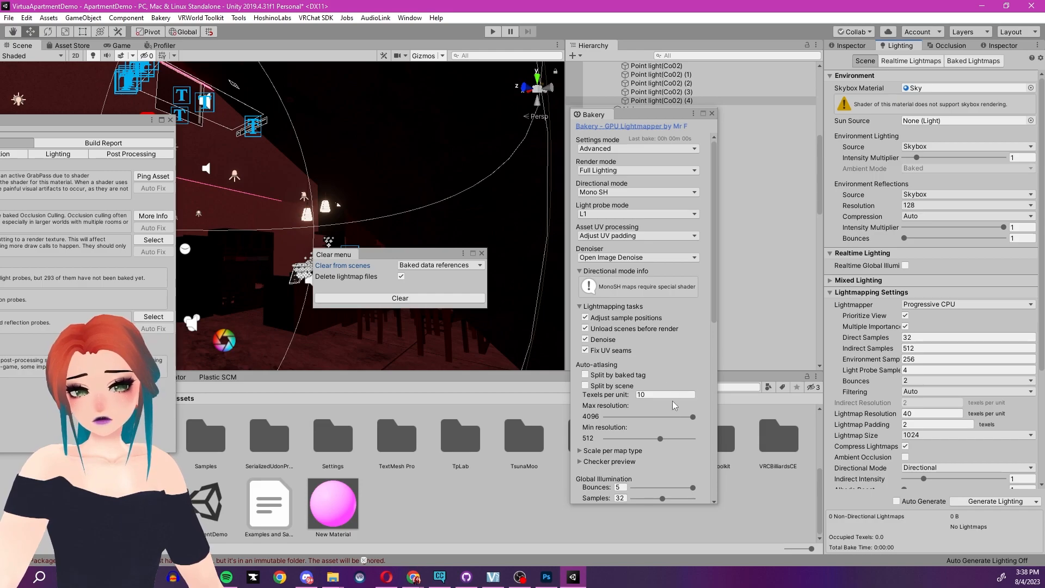
# Start the Bakery lightmap render with the current full lighting settings and the BakeryLightmaps output path
pyautogui.scroll(-5, 691, 357)
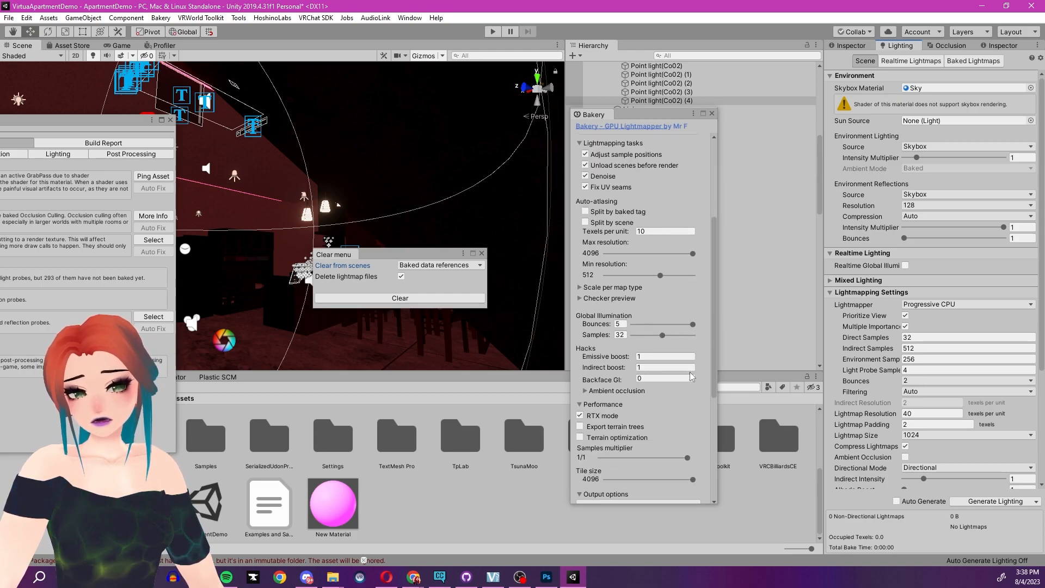
pyautogui.scroll(-2, 691, 376)
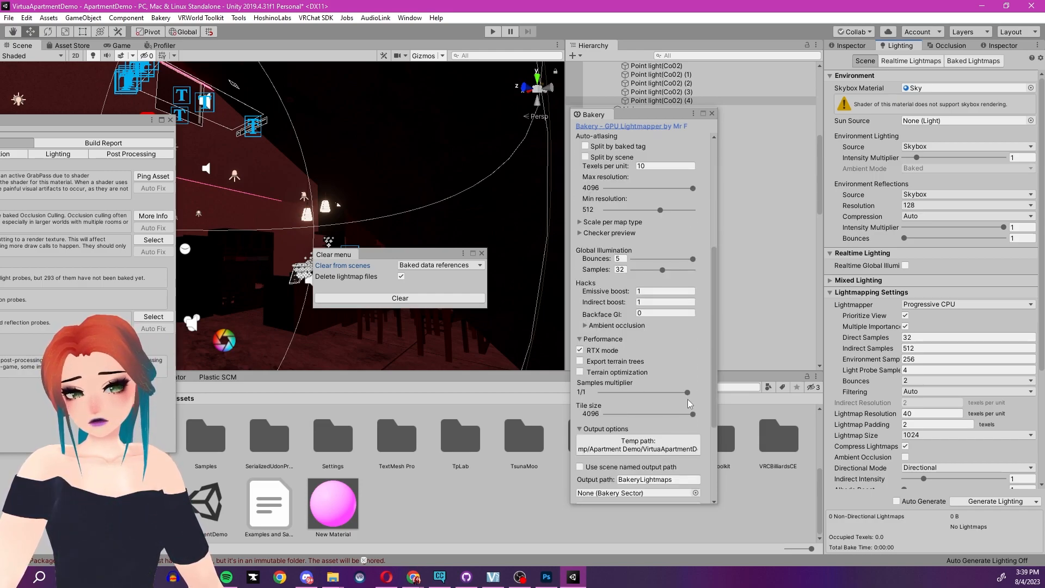
pyautogui.scroll(-2, 687, 399)
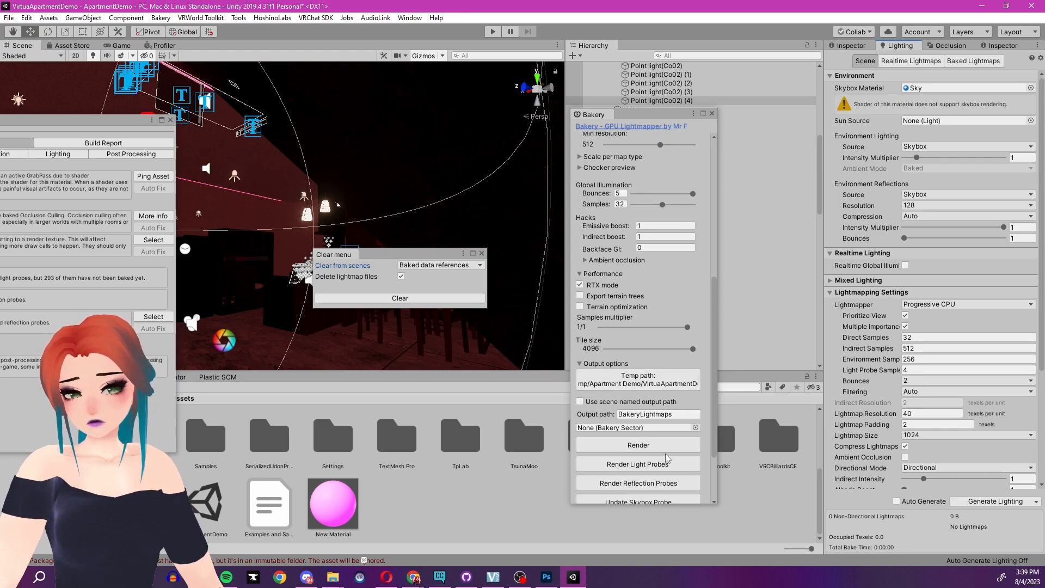
pyautogui.scroll(-1, 665, 455)
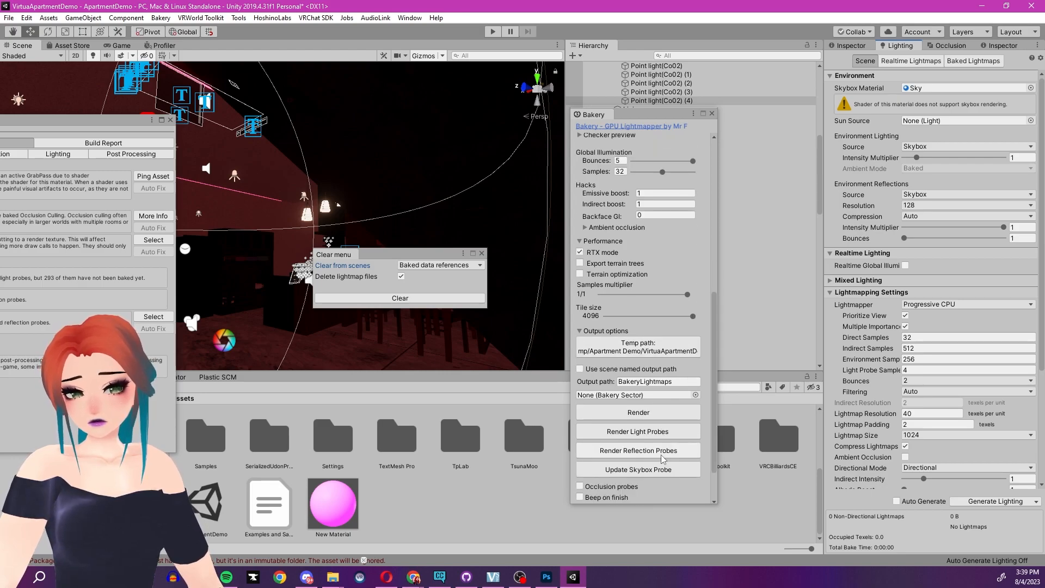
pyautogui.click(648, 413)
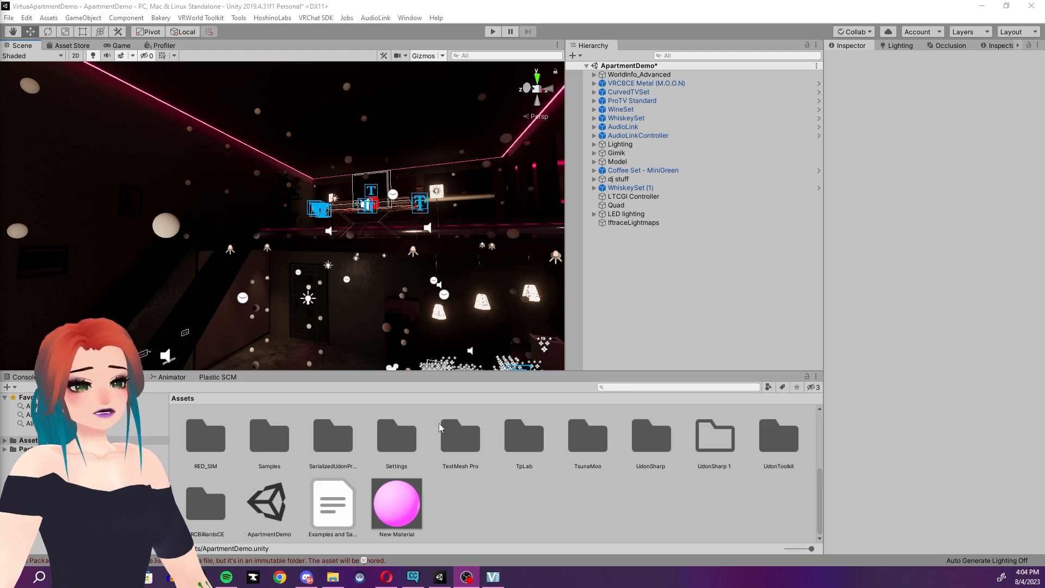
pyautogui.click(601, 2)
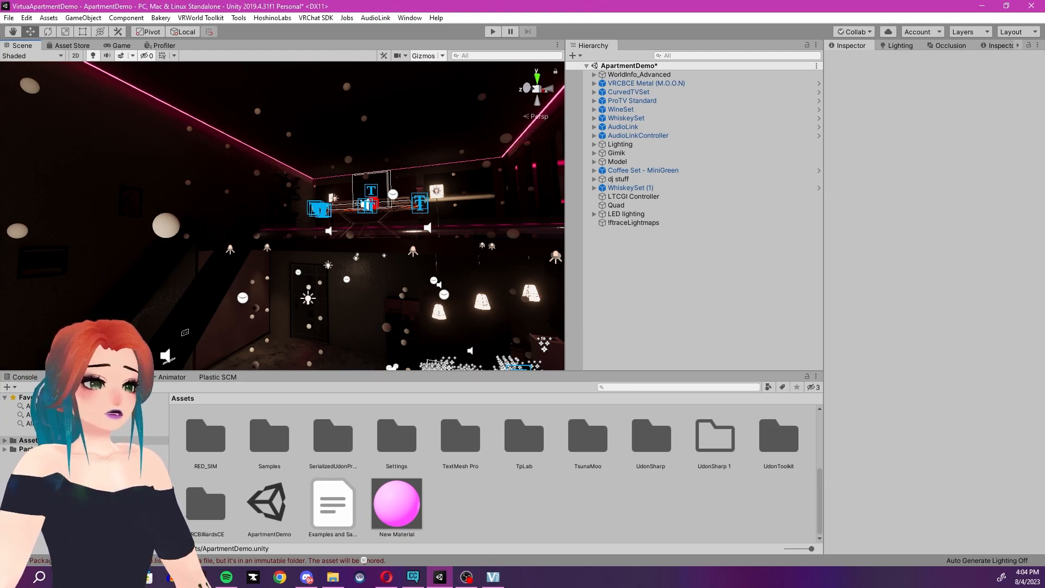
pyautogui.moveTo(293, 107); pyautogui.dragTo(501, 95)
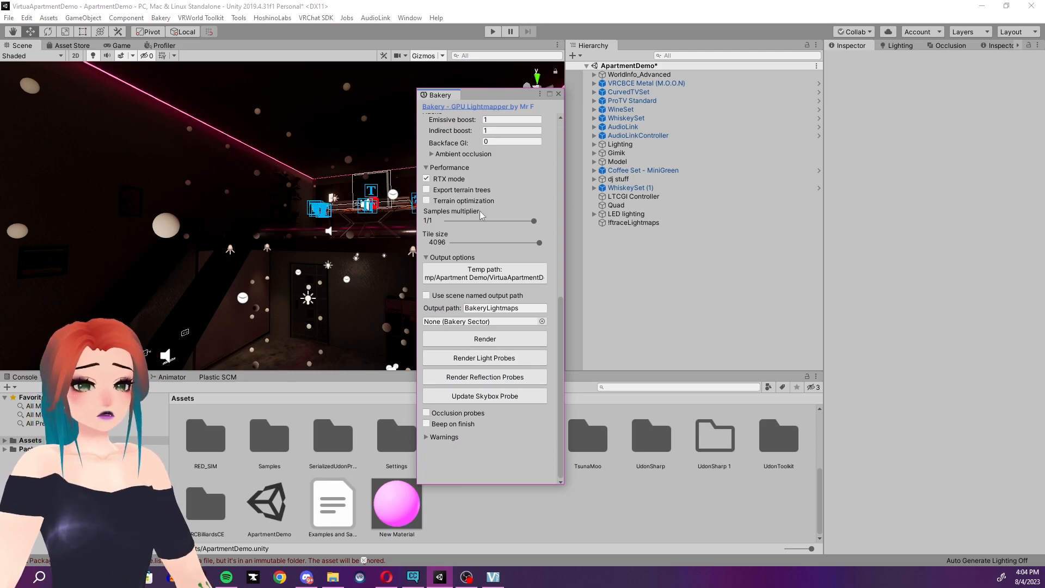
pyautogui.moveTo(479, 100); pyautogui.dragTo(1, 240)
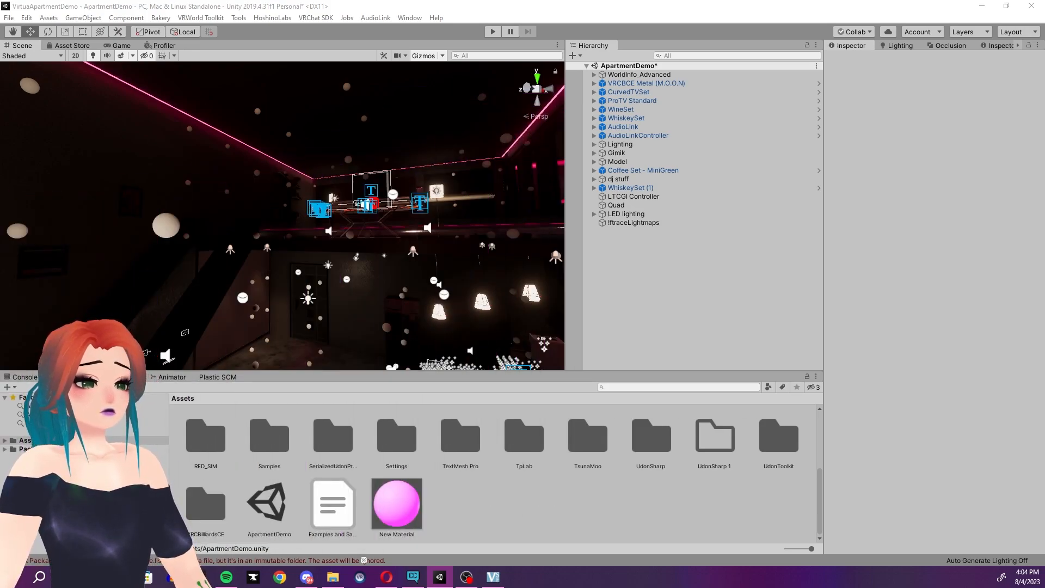
# Select the large Co_mirror object and lower the roughness of its Mtl_mirror material
pyautogui.moveTo(314, 276); pyautogui.dragTo(392, 272, button='right')
pyautogui.press('w')
pyautogui.click(299, 260)
pyautogui.click(303, 263)
pyautogui.moveTo(280, 244); pyautogui.dragTo(202, 180, button='right')
pyautogui.click(218, 203)
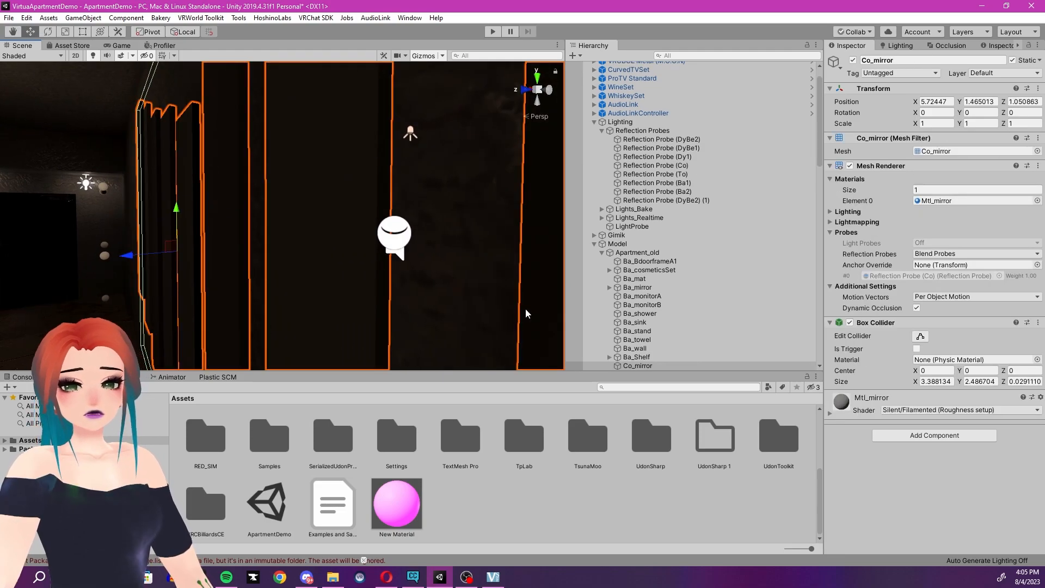
pyautogui.click(830, 415)
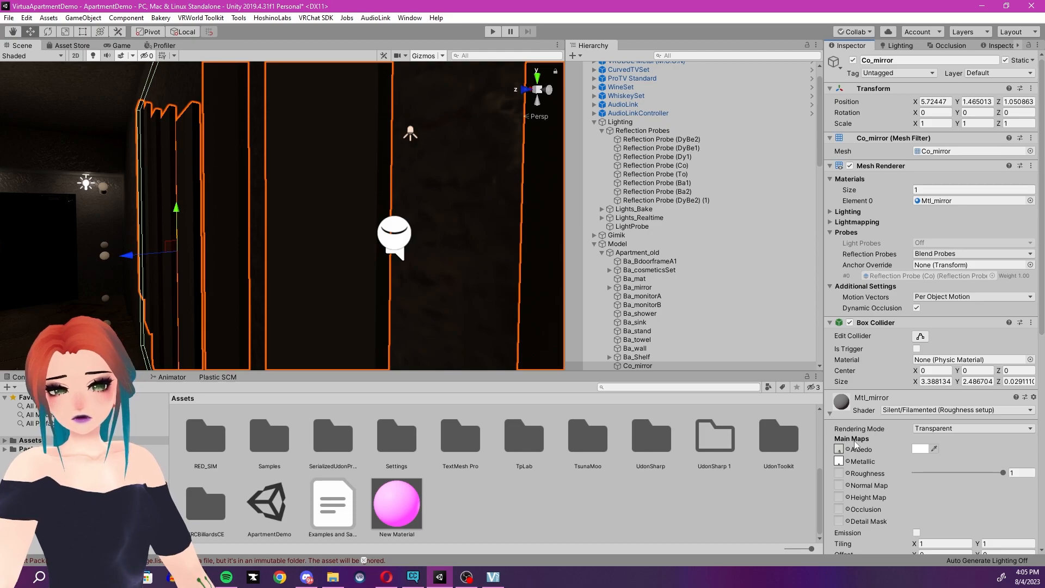
pyautogui.scroll(-3, 855, 445)
pyautogui.moveTo(960, 373); pyautogui.dragTo(906, 374)
pyautogui.moveTo(285, 246); pyautogui.dragTo(154, 194, button='right')
pyautogui.press('s')
pyautogui.press('w')
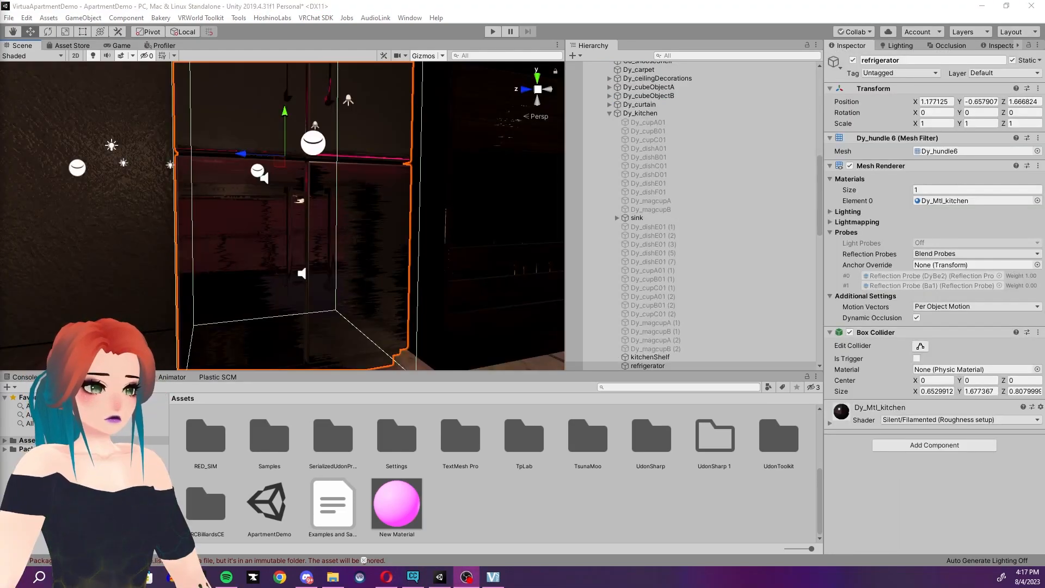
pyautogui.moveTo(364, 251); pyautogui.dragTo(136, 327, button='right')
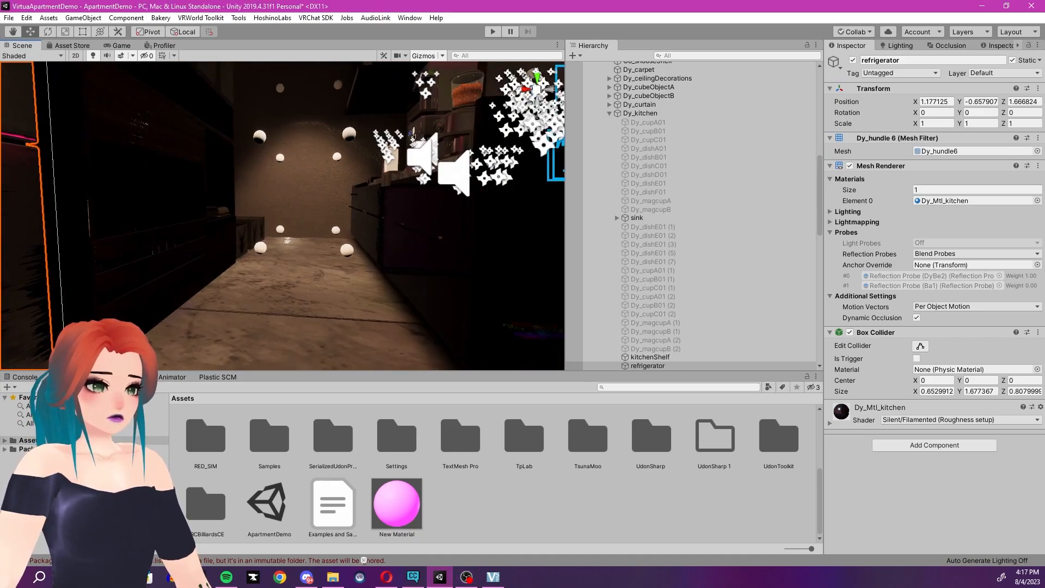
pyautogui.moveTo(0, 177); pyautogui.dragTo(472, 89)
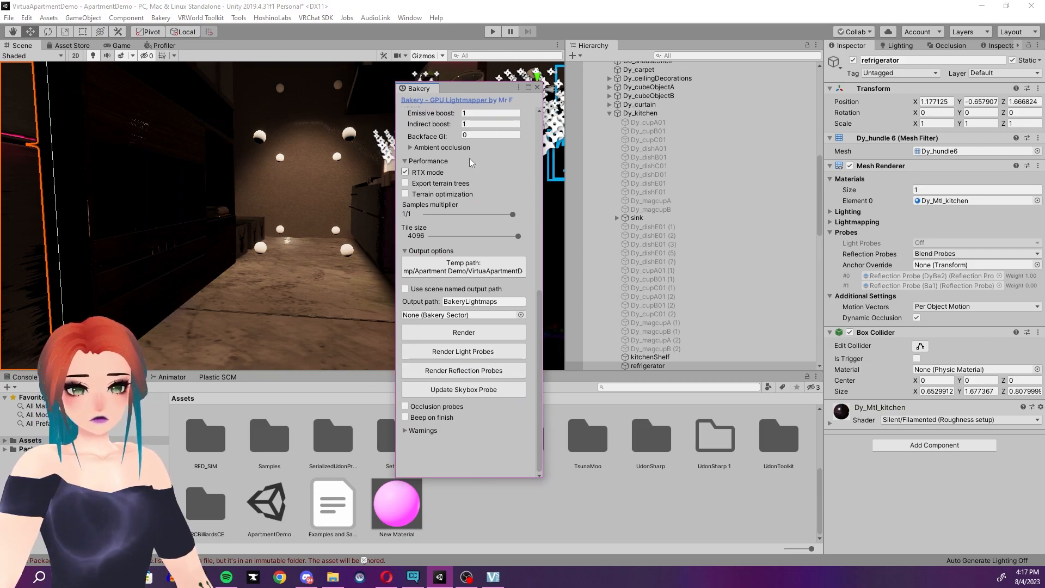
pyautogui.moveTo(472, 87); pyautogui.dragTo(0, 208)
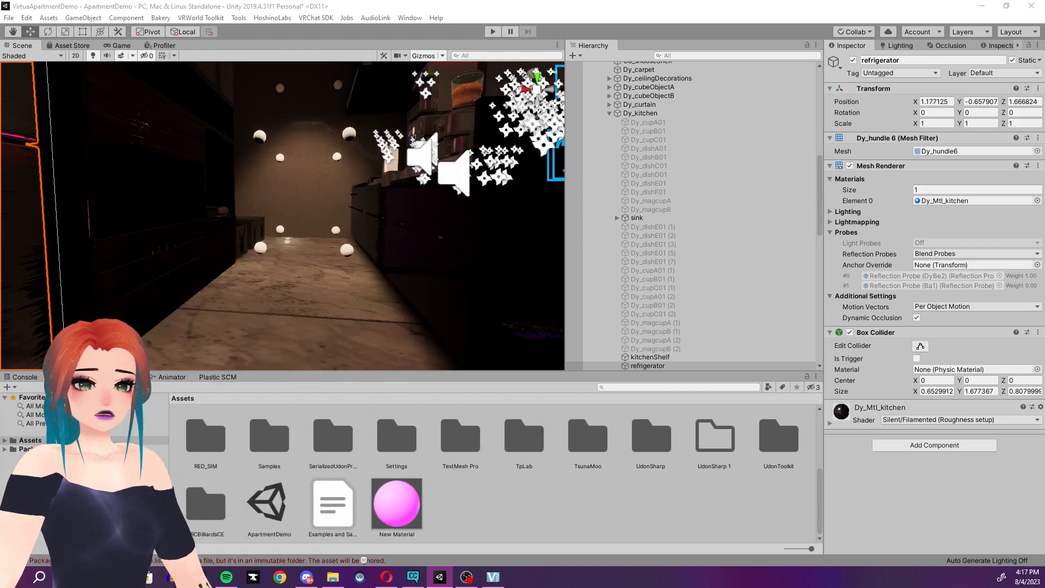
pyautogui.moveTo(0, 164); pyautogui.dragTo(0, 125)
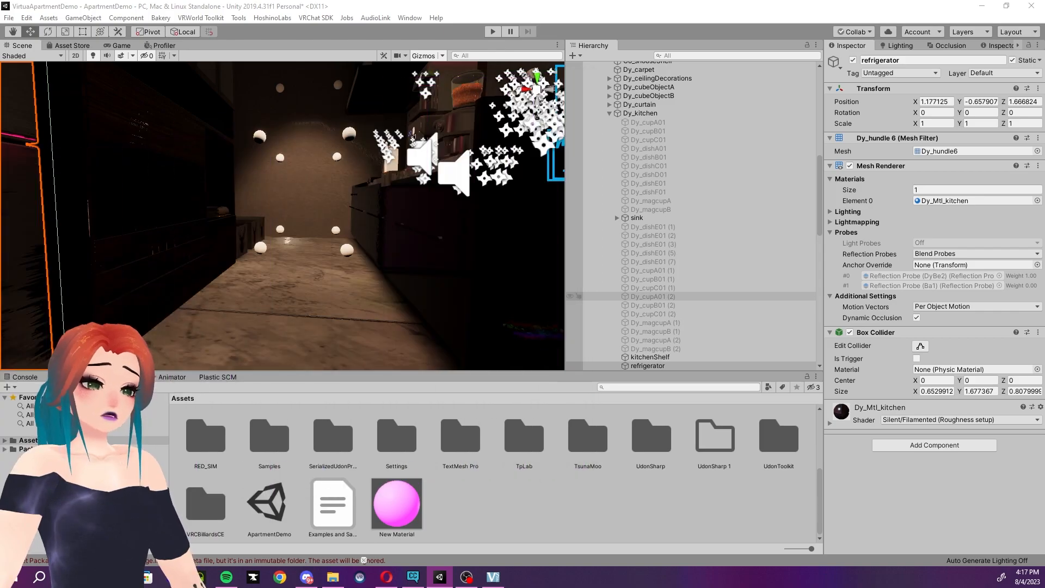
# Find the LightProbe group by searching the scene objects for "lightpr", select it, and clear the search
pyautogui.moveTo(437, 229); pyautogui.dragTo(485, 208, button='right')
pyautogui.scroll(2, 682, 146)
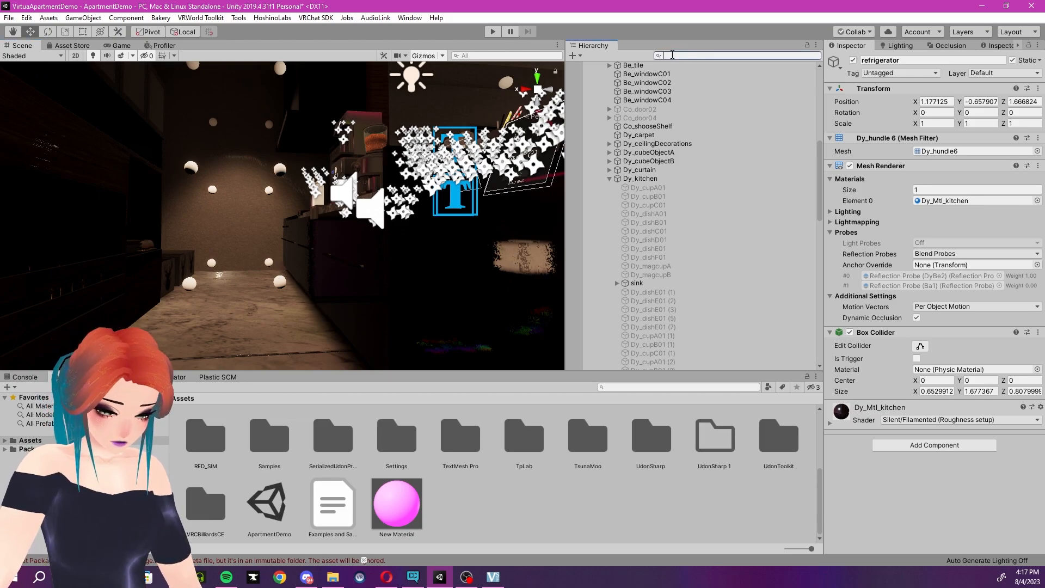
pyautogui.write('light')
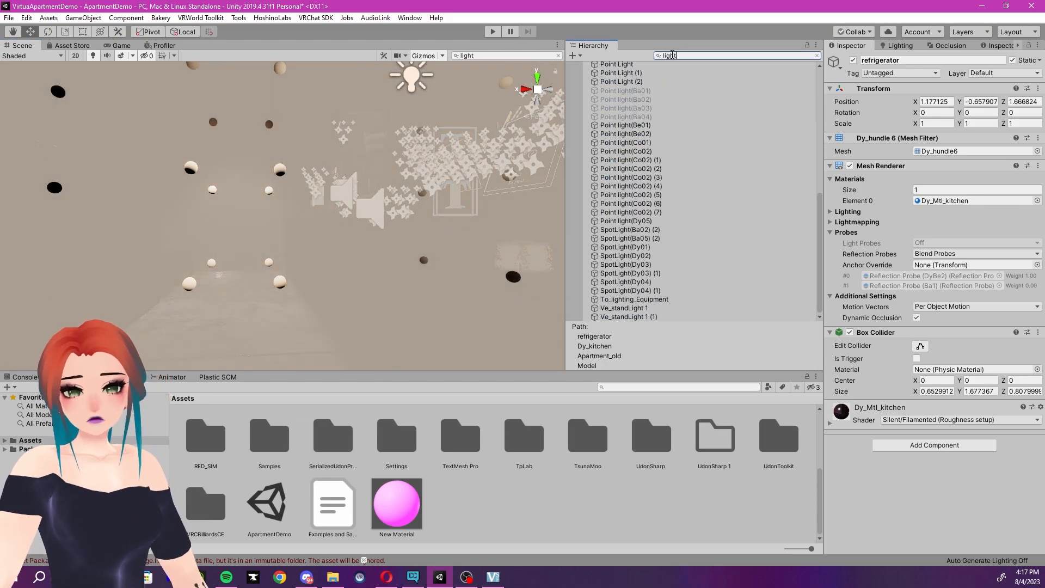
pyautogui.scroll(9, 655, 119)
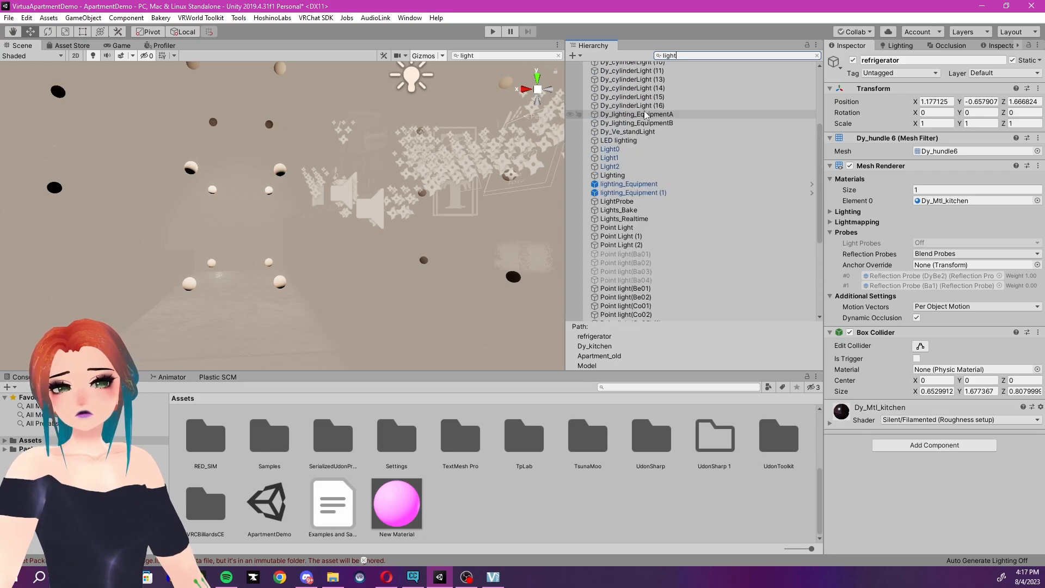
pyautogui.write('p')
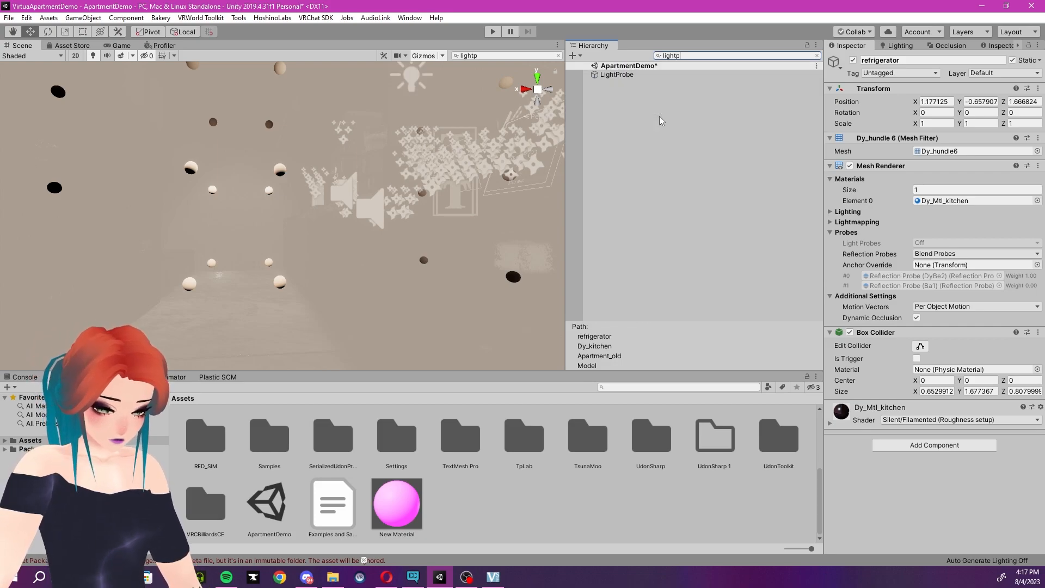
pyautogui.write('r')
pyautogui.click(618, 75)
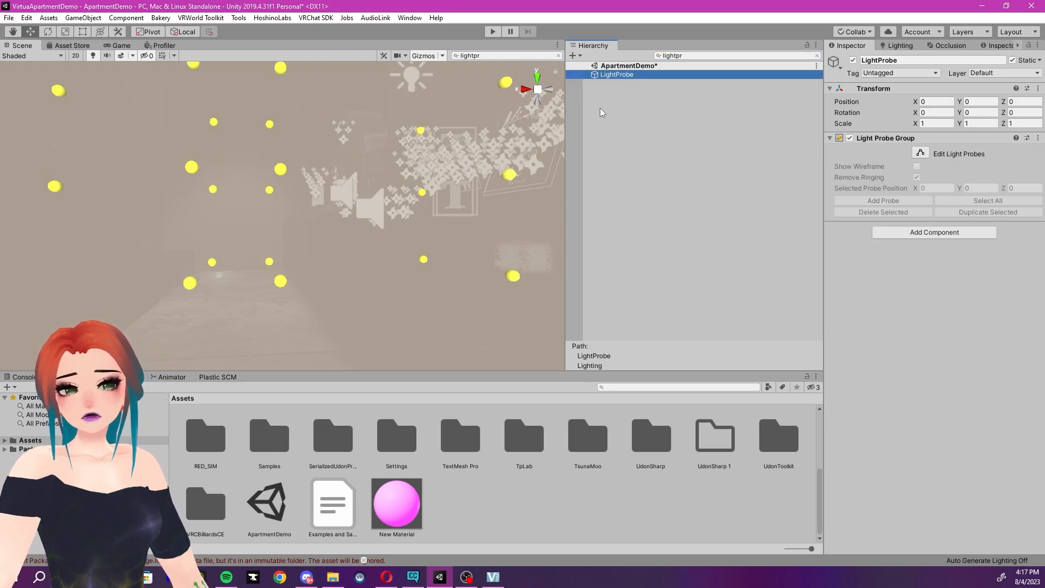
pyautogui.click(819, 55)
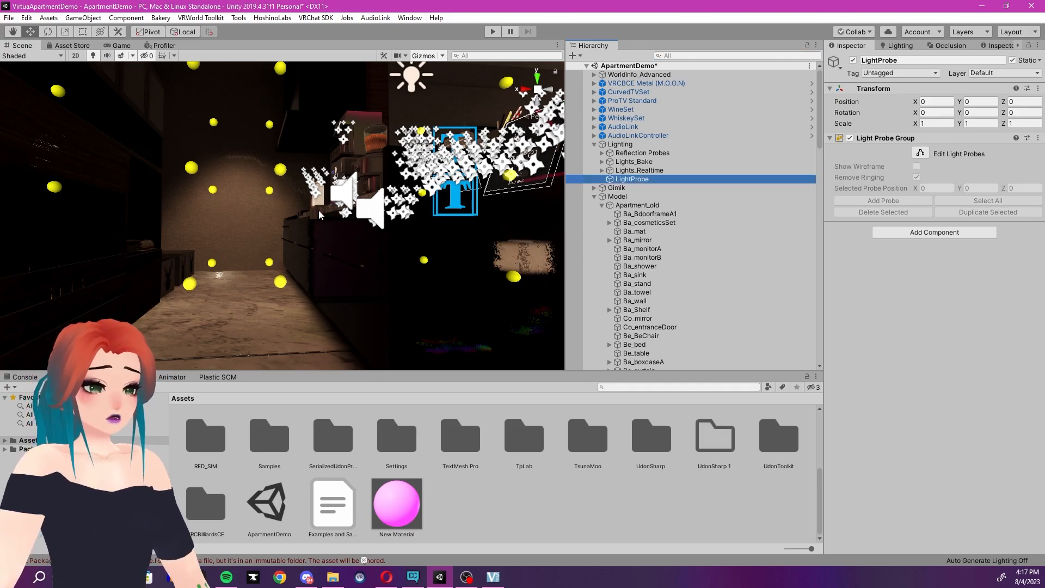
# Examine the placement of the light probes throughout the apartment's rooms
pyautogui.moveTo(318, 210); pyautogui.dragTo(292, 260, button='right')
pyautogui.moveTo(305, 219); pyautogui.dragTo(169, 265, button='right')
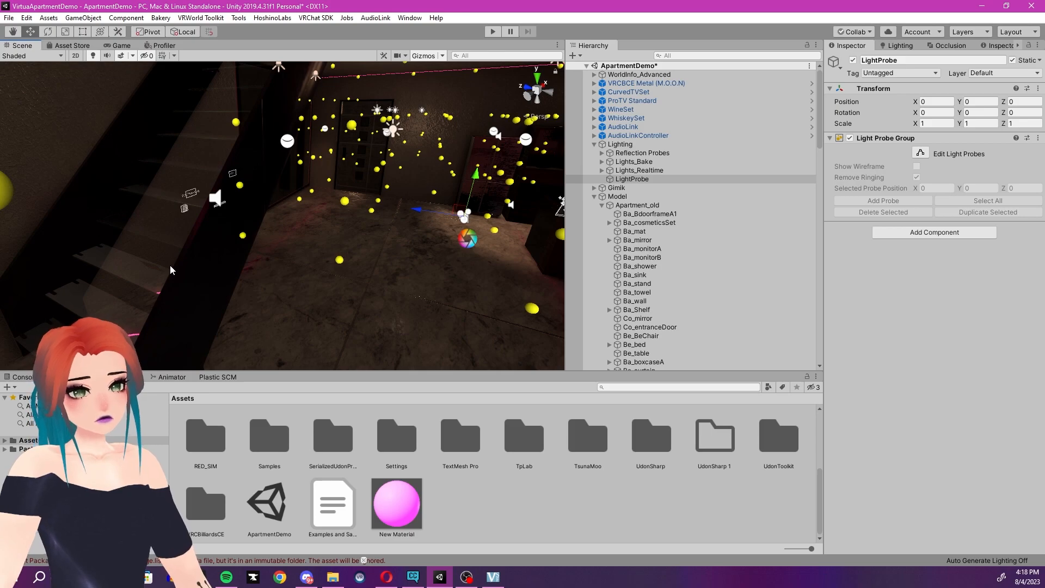
pyautogui.moveTo(174, 268); pyautogui.dragTo(285, 289, button='right')
pyautogui.moveTo(354, 234); pyautogui.dragTo(297, 238, button='right')
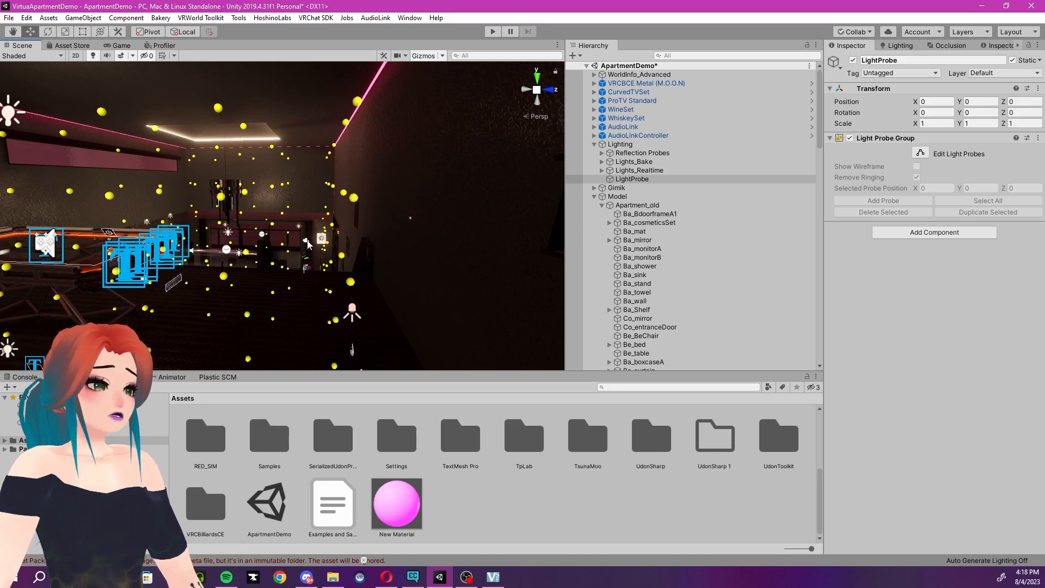
pyautogui.moveTo(308, 245); pyautogui.dragTo(197, 253, button='right')
pyautogui.click(444, 177)
pyautogui.moveTo(444, 177); pyautogui.dragTo(425, 97, button='right')
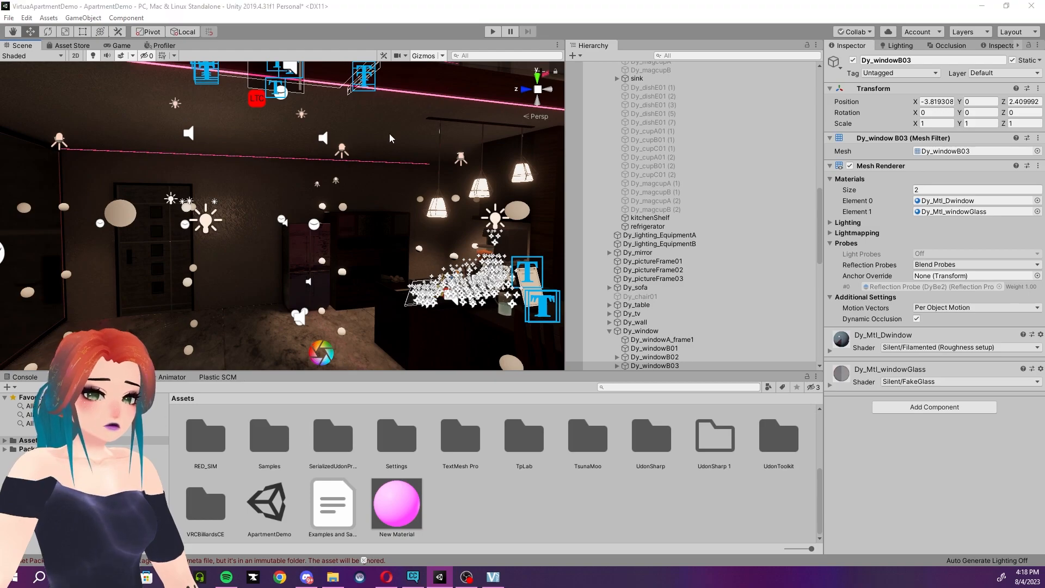
# Reduce the size of the 3D gizmo icons to get a clearer view of the baked apartment
pyautogui.click(440, 56)
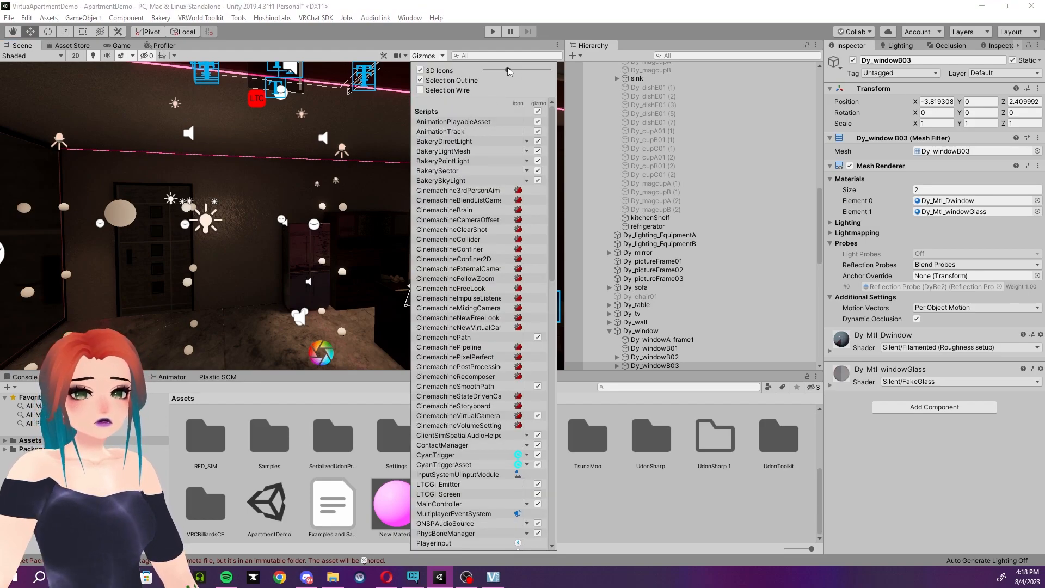
pyautogui.moveTo(509, 71); pyautogui.dragTo(503, 71)
pyautogui.moveTo(214, 183); pyautogui.dragTo(286, 205, button='right')
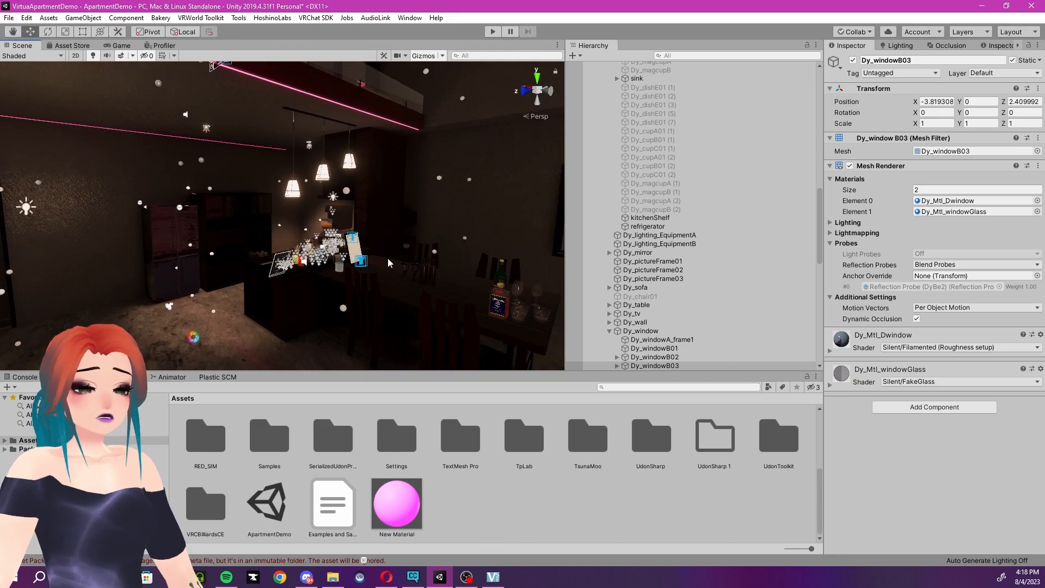
pyautogui.moveTo(293, 224); pyautogui.dragTo(229, 219, button='right')
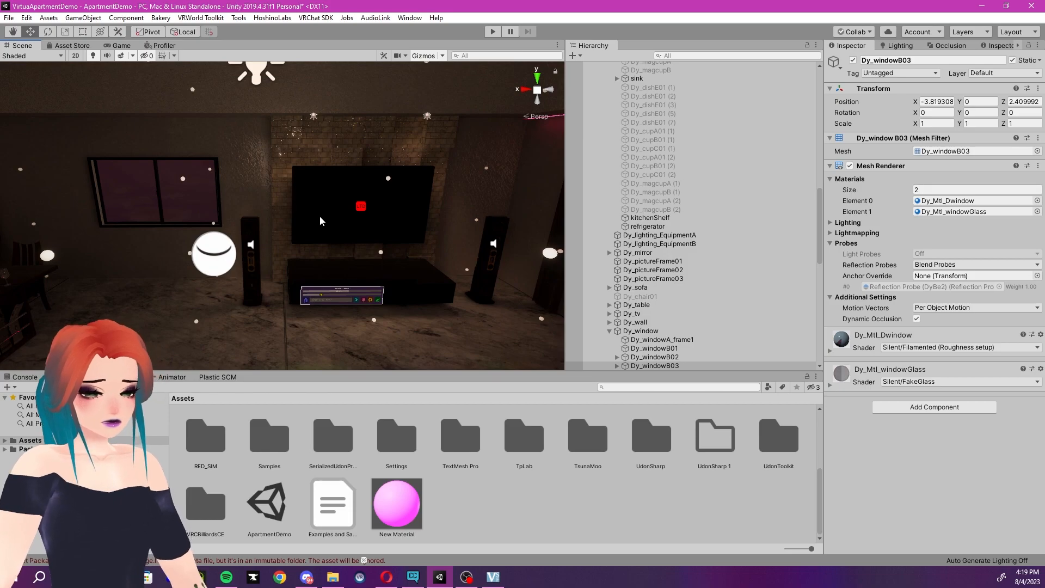
# Select the refrigerator in the kitchen and set the roughness of its Dy_Mtl_kitchen material to about 0.467
pyautogui.moveTo(322, 210); pyautogui.dragTo(299, 167, button='right')
pyautogui.click(272, 212)
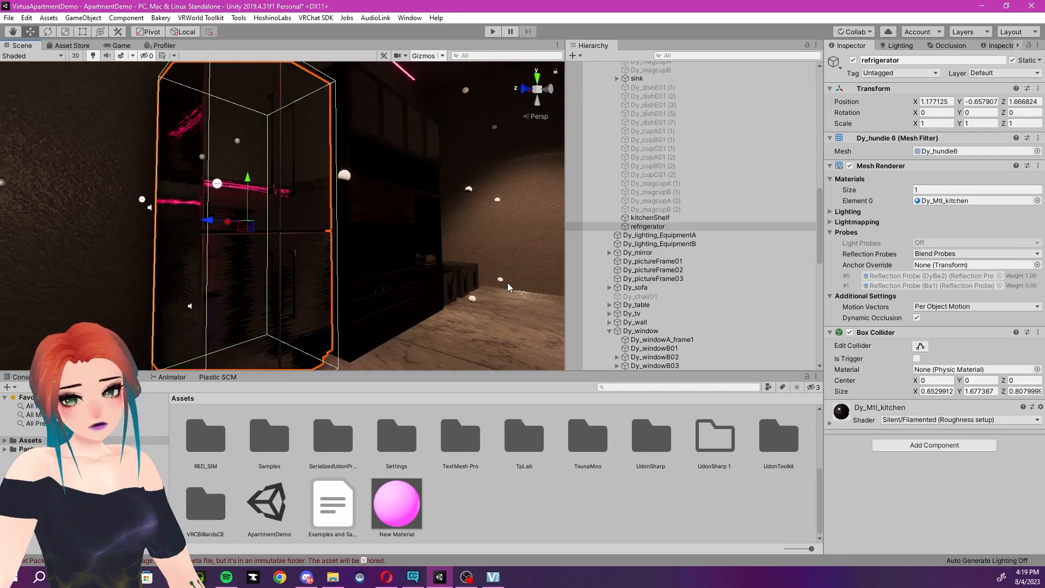
pyautogui.click(831, 425)
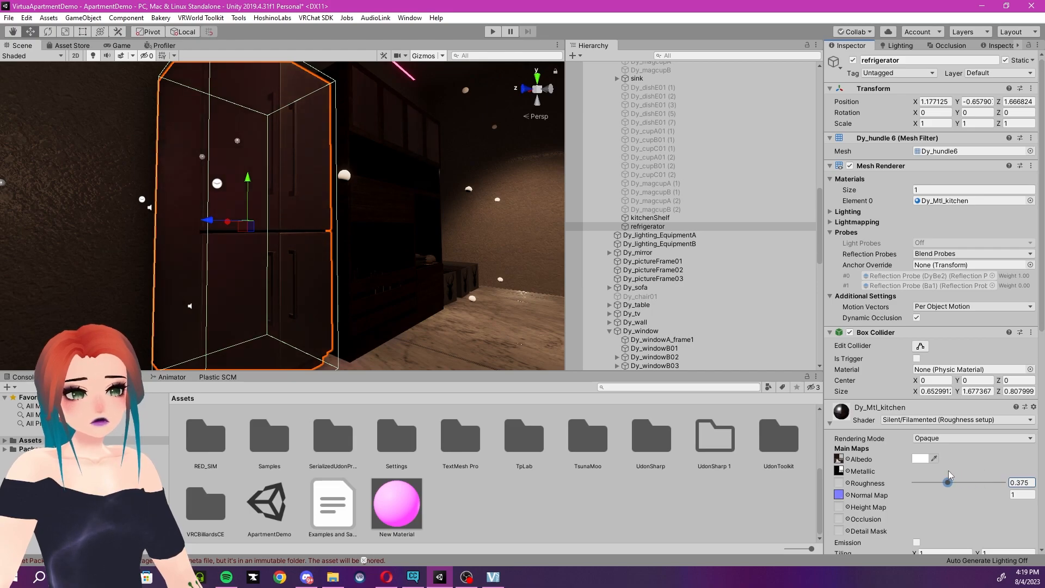
pyautogui.moveTo(947, 472); pyautogui.dragTo(958, 470)
# Select the living room carpet and set the roughness of its Dy_Mtl_carpet material to about 0.352
pyautogui.moveTo(425, 290); pyautogui.dragTo(214, 345, button='right')
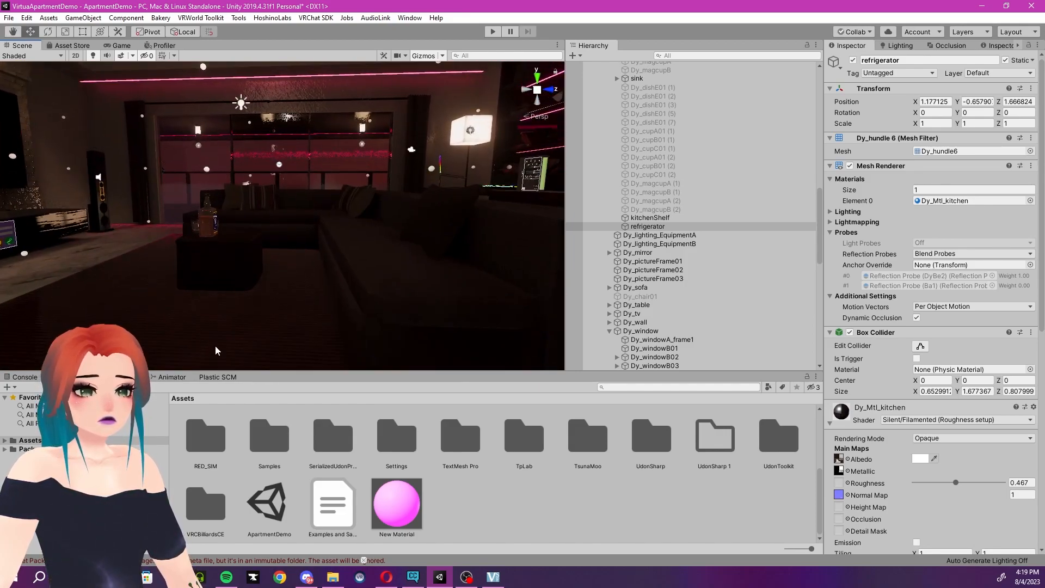
pyautogui.click(215, 345)
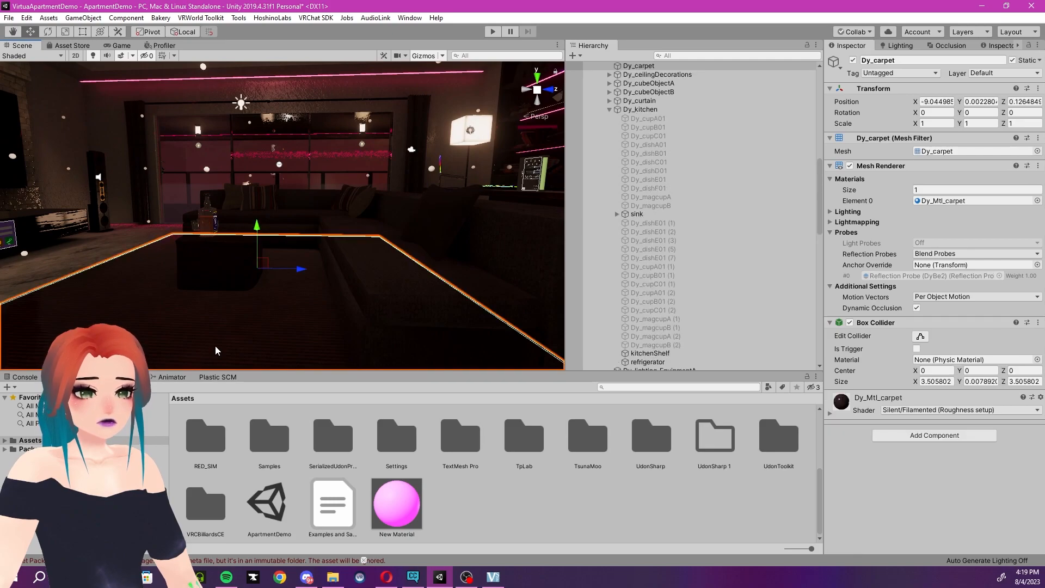
pyautogui.click(830, 415)
pyautogui.moveTo(332, 245); pyautogui.dragTo(364, 225, button='right')
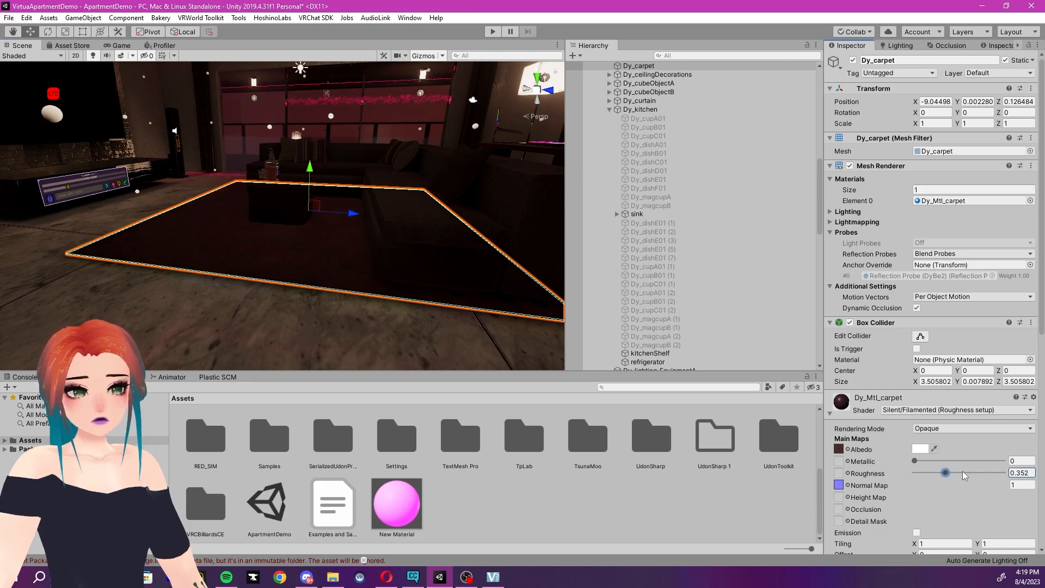
# Select the floor_01 object and set the roughness of its M_common_02 material to about 0.472
pyautogui.moveTo(494, 248); pyautogui.dragTo(265, 247, button='right')
pyautogui.click(263, 247)
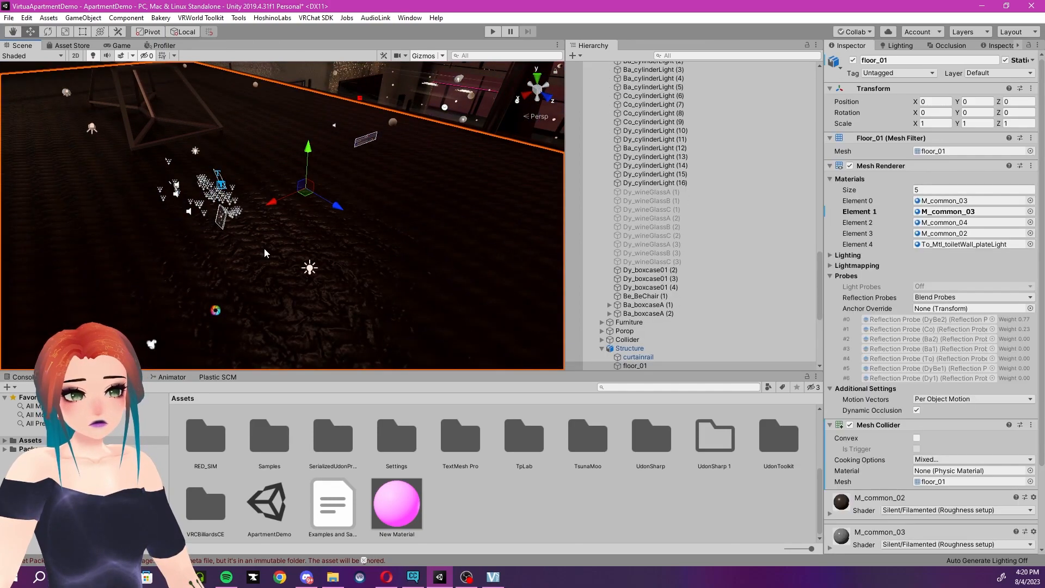
pyautogui.scroll(-3, 870, 484)
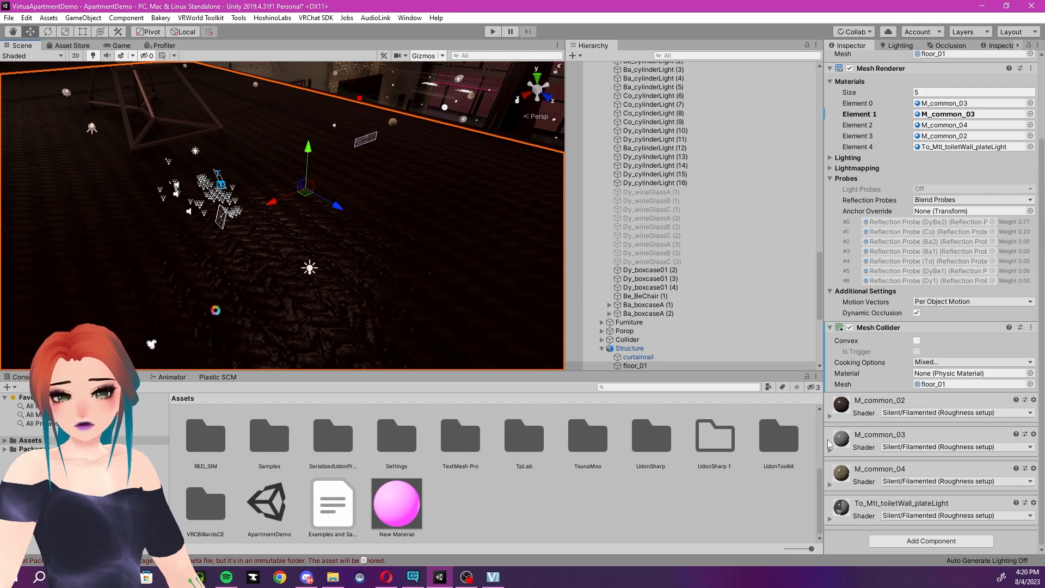
pyautogui.click(831, 416)
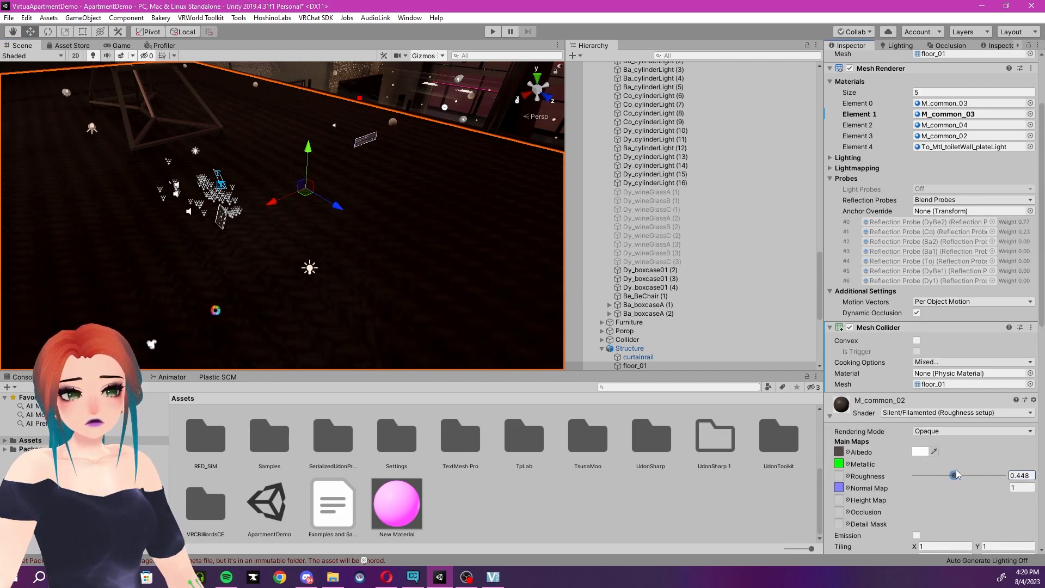
# Select the wall_02 object and set the roughness of its M_common_01 material to about 0.288
pyautogui.moveTo(348, 185); pyautogui.dragTo(305, 253, button='right')
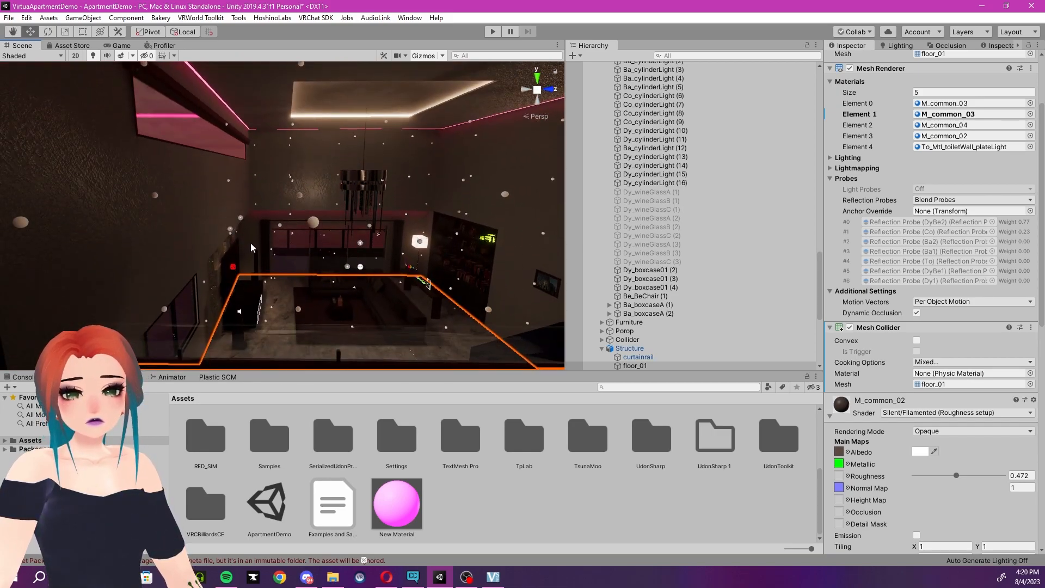
pyautogui.click(120, 218)
pyautogui.click(120, 217)
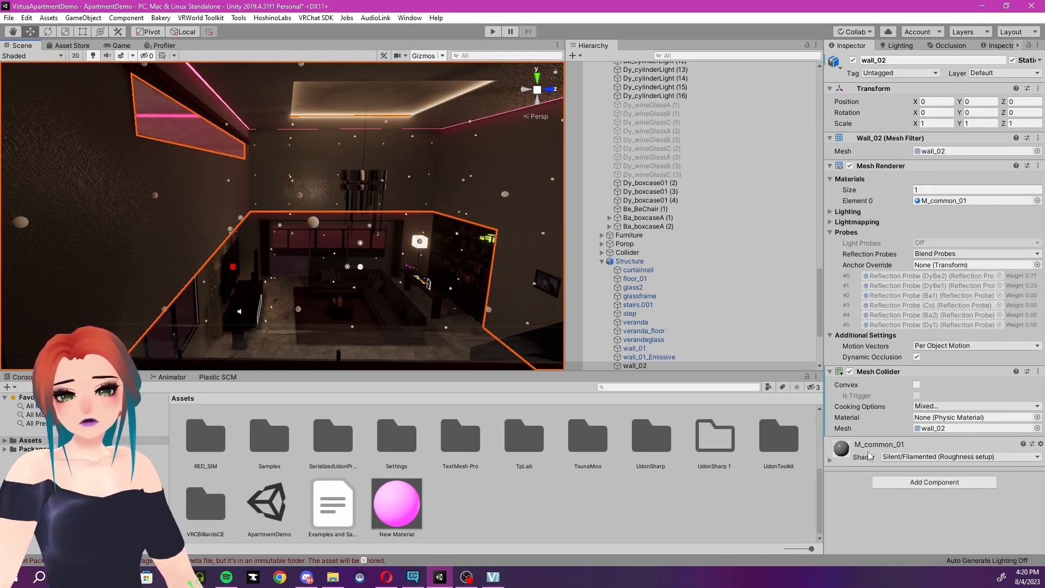
pyautogui.click(830, 462)
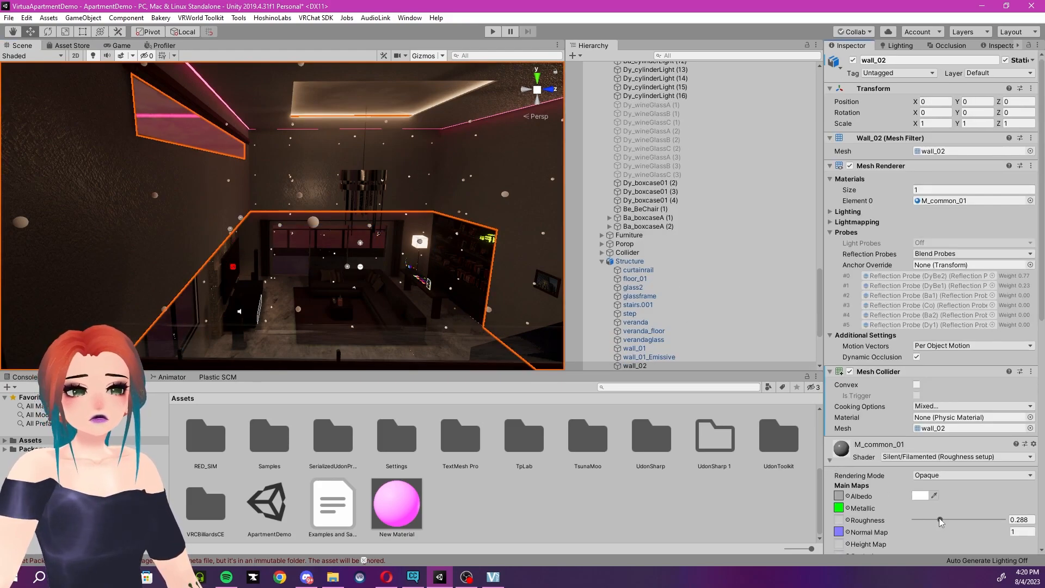
# Select the brick TV wall and set the roughness of its Dy_Mtl_tv material to about 0.159
pyautogui.moveTo(545, 319); pyautogui.dragTo(288, 203, button='right')
pyautogui.click(288, 202)
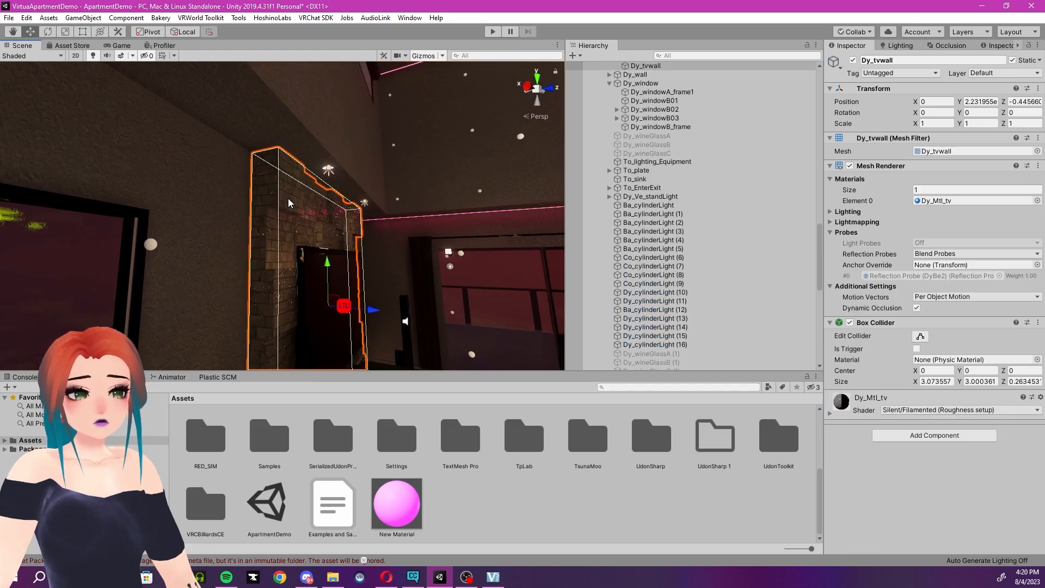
pyautogui.click(831, 413)
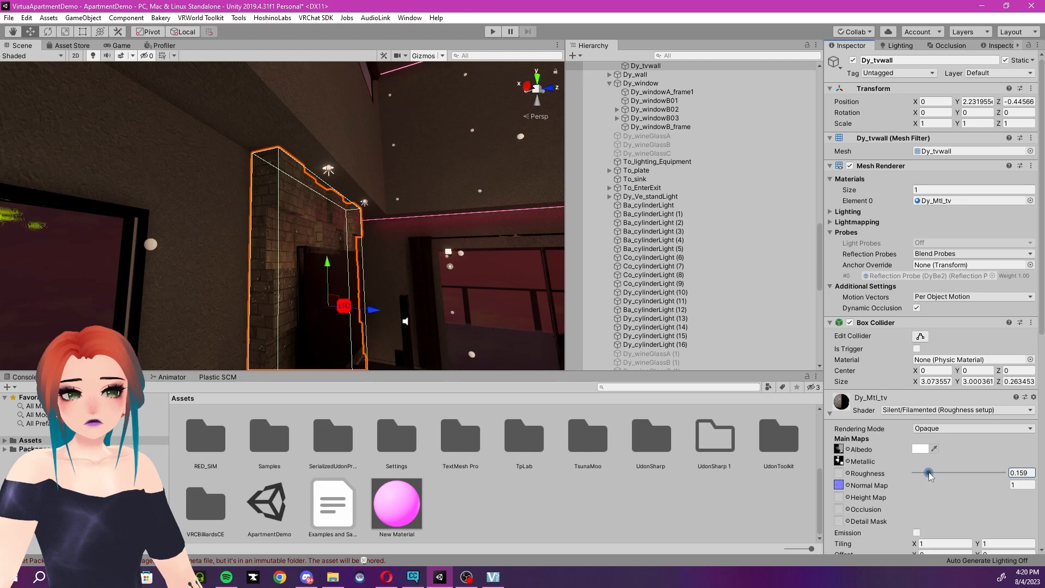
# Select the desk near the sofa and set its Dy_Mtl_Dtable material's roughness to about 0.203, comparing the effect on the dining table
pyautogui.moveTo(437, 245); pyautogui.dragTo(238, 204, button='right')
pyautogui.click(209, 273)
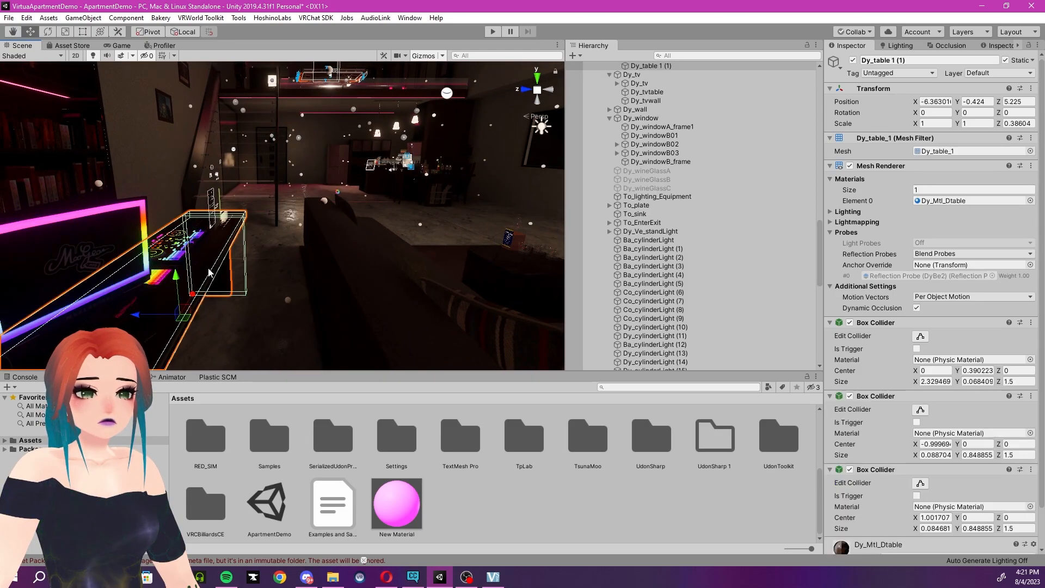
pyautogui.click(208, 272)
pyautogui.click(208, 273)
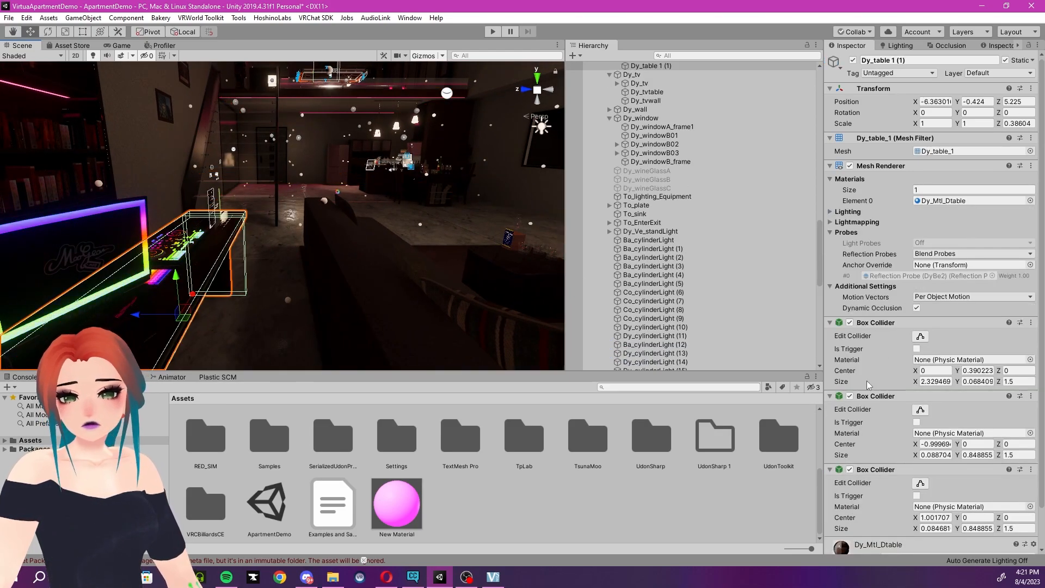
pyautogui.scroll(-2, 879, 462)
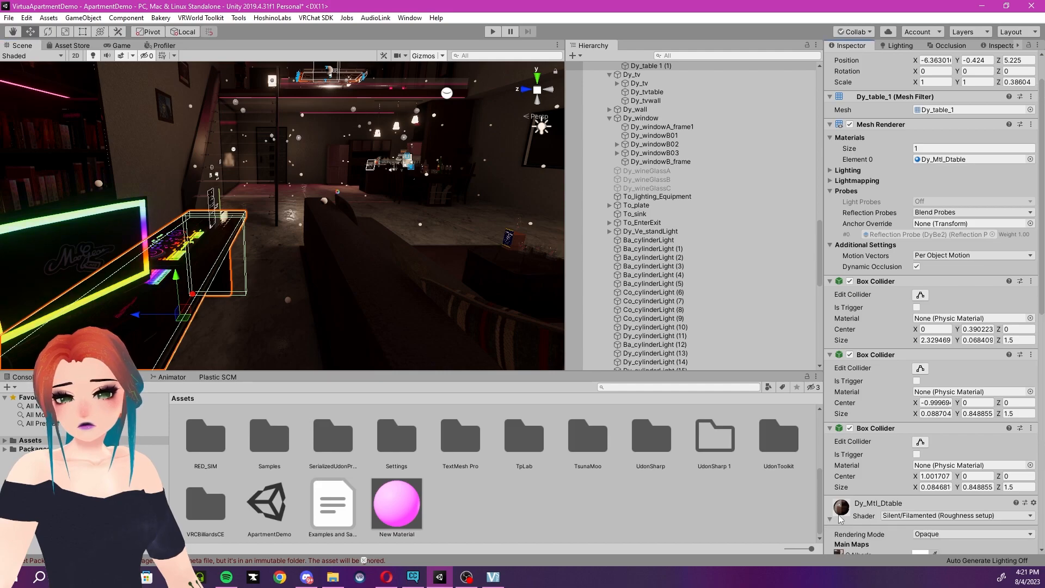
pyautogui.scroll(-4, 930, 415)
pyautogui.moveTo(915, 383); pyautogui.dragTo(930, 384)
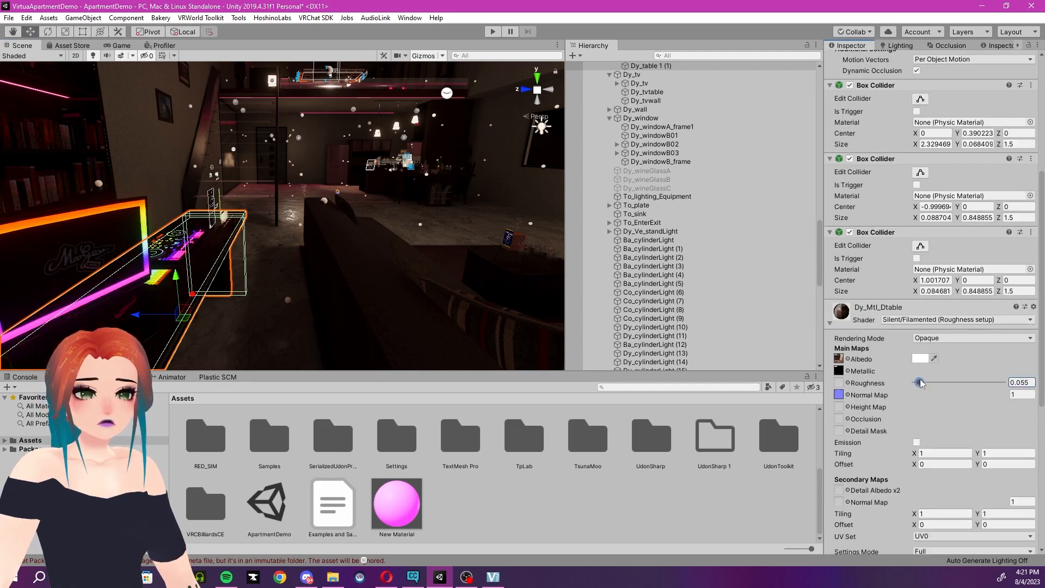
pyautogui.press('w')
pyautogui.moveTo(353, 225); pyautogui.dragTo(348, 226, button='right')
pyautogui.press('d')
pyautogui.moveTo(309, 195); pyautogui.dragTo(314, 202, button='right')
pyautogui.press('e')
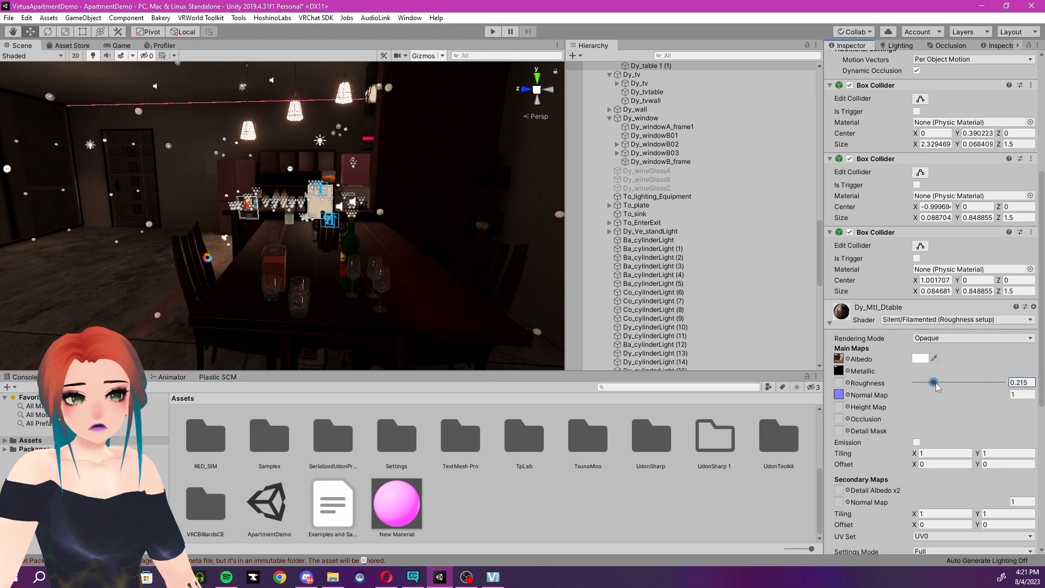
pyautogui.moveTo(379, 282); pyautogui.dragTo(303, 227, button='right')
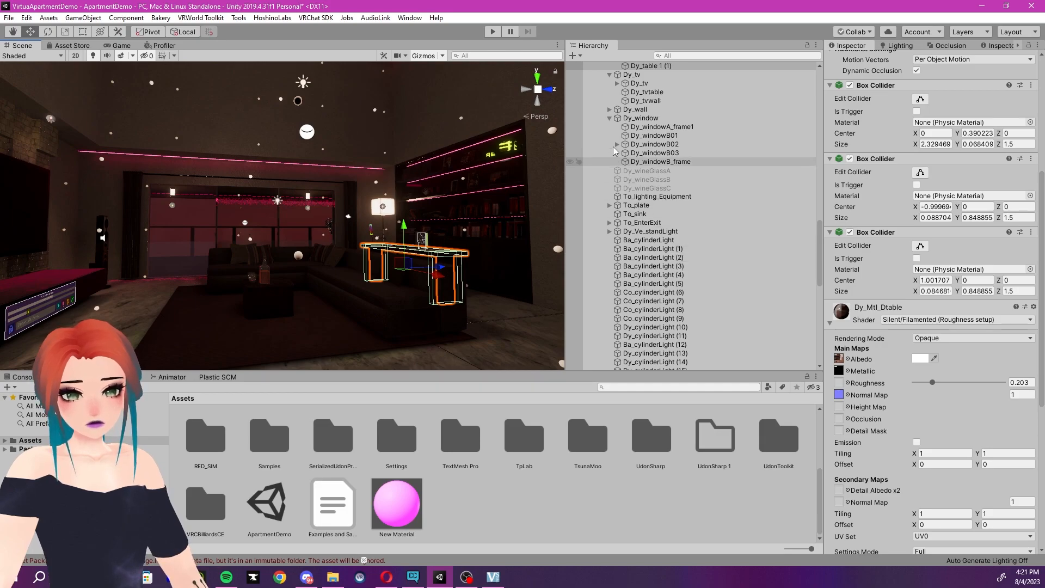
# Collapse the Model and Lighting groups to reach the LTCGI Controller, then force its update and bake the LTCGI shadowmap
pyautogui.scroll(10, 615, 153)
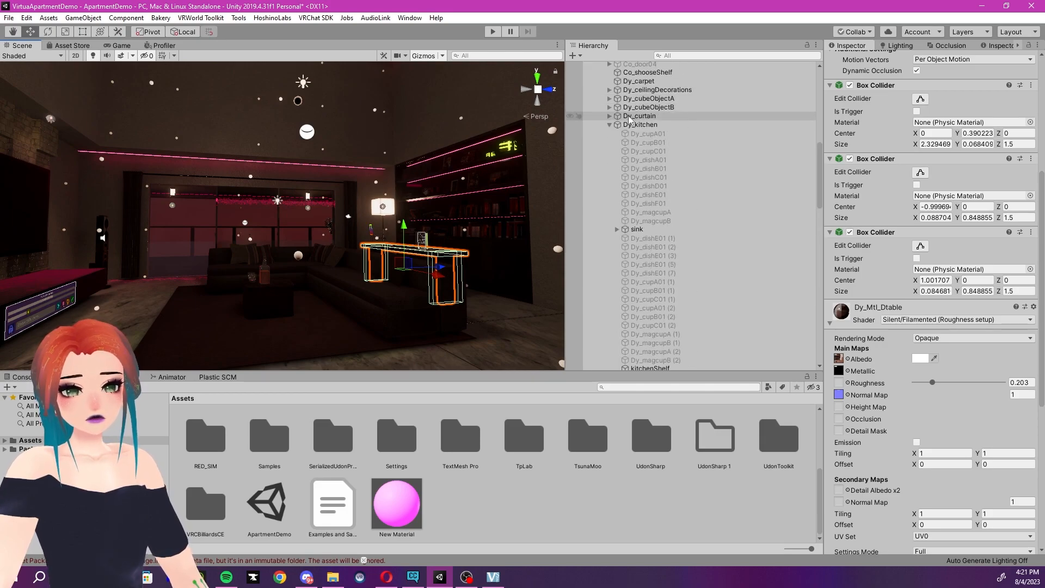
pyautogui.scroll(8, 631, 119)
pyautogui.scroll(3, 754, 129)
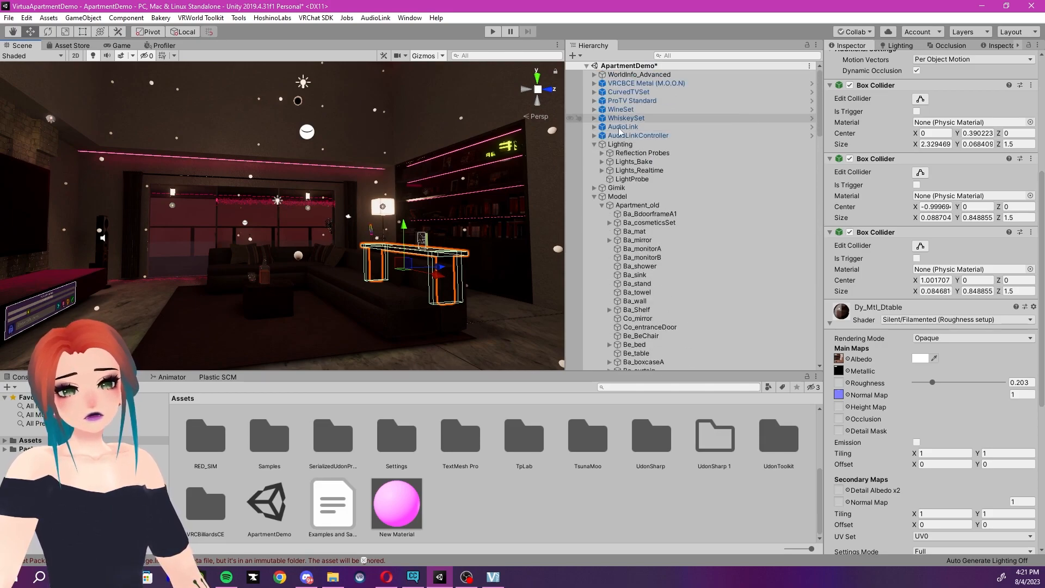
pyautogui.click(595, 196)
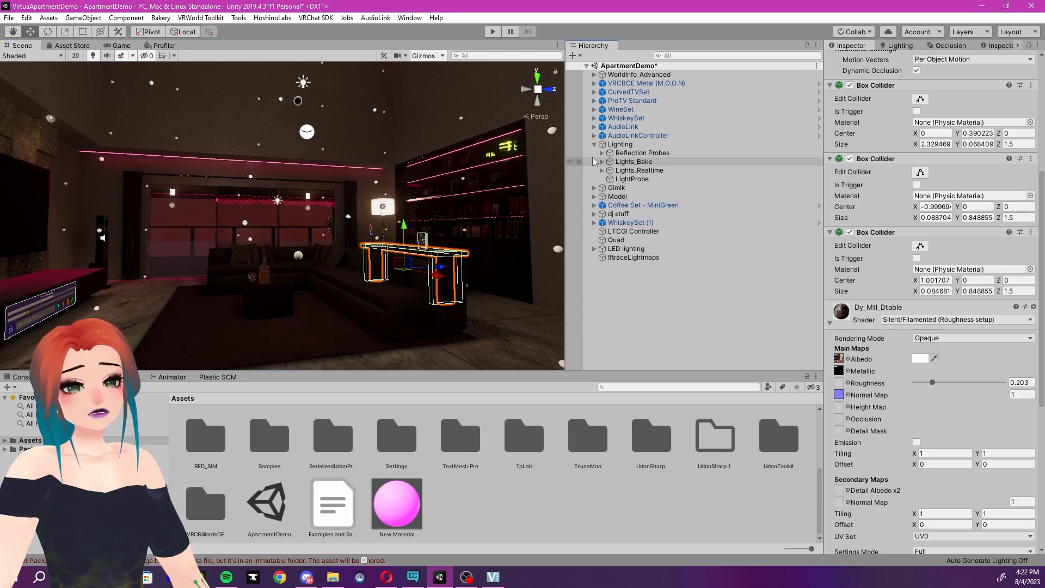
pyautogui.click(594, 144)
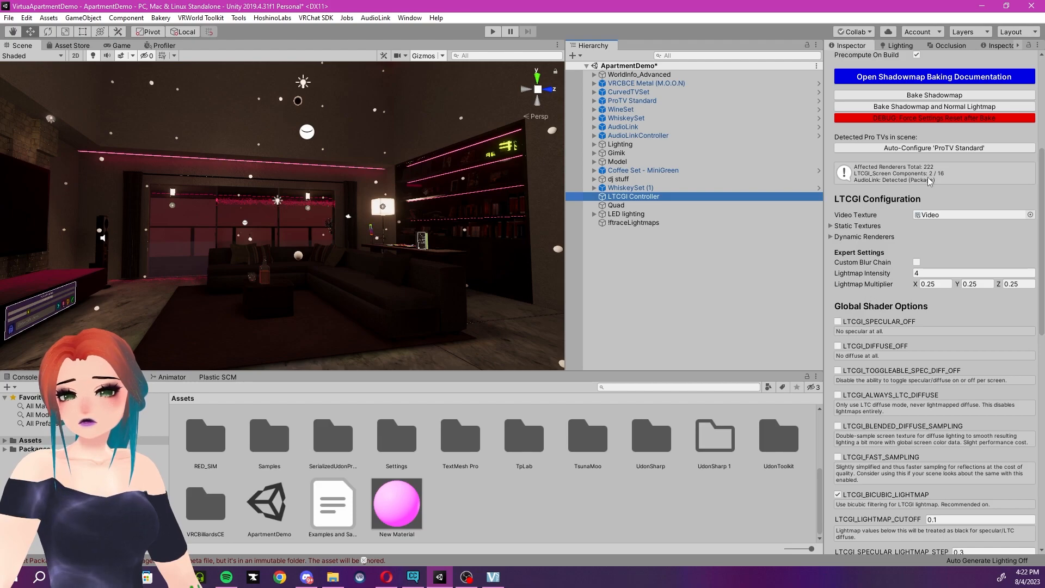
pyautogui.scroll(3, 940, 179)
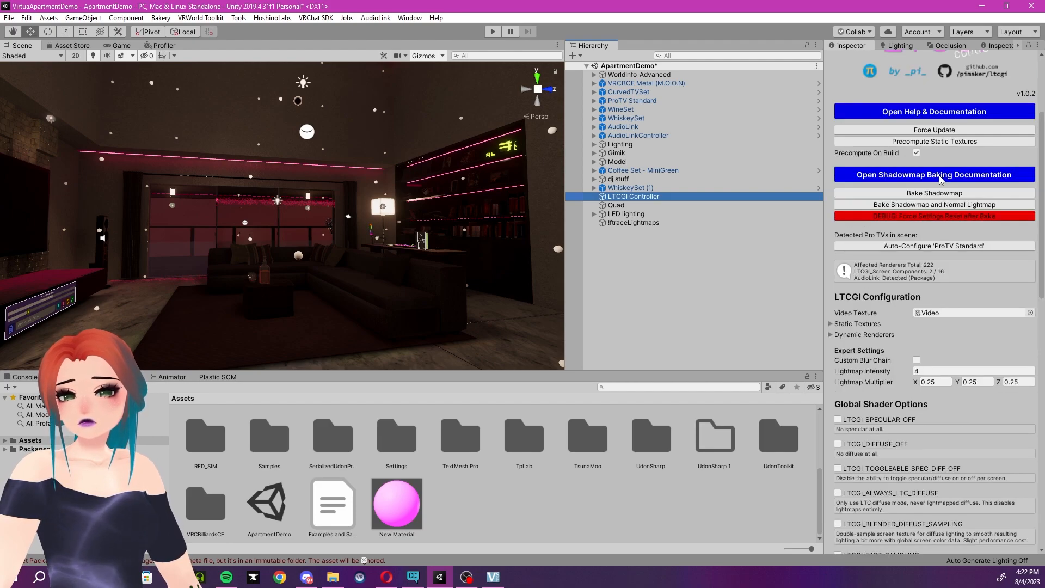
pyautogui.click(949, 131)
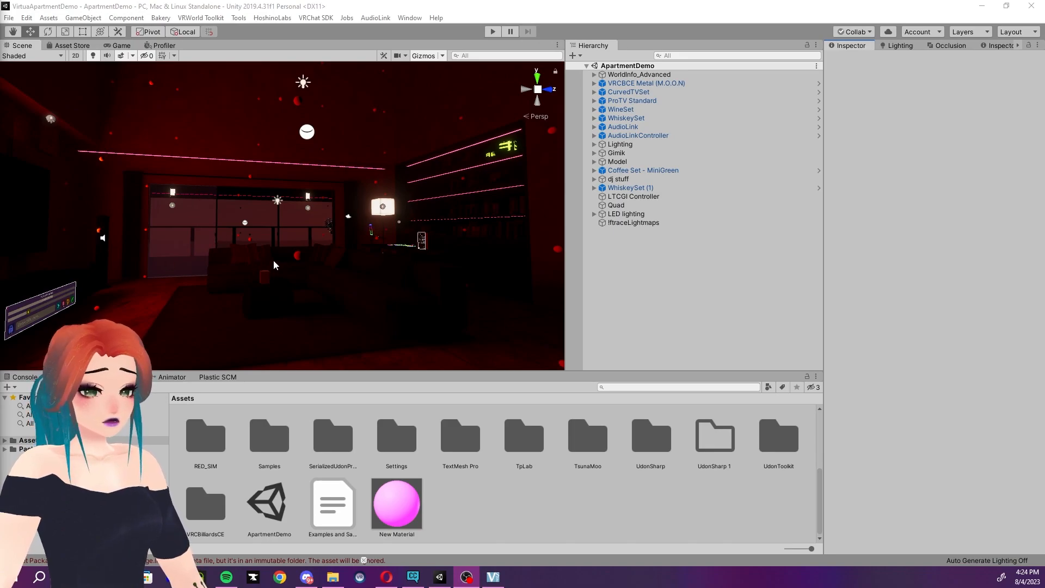
# Inspect the baked lighting across the living room floor, dining area and upper level
pyautogui.moveTo(230, 273); pyautogui.dragTo(338, 233, button='right')
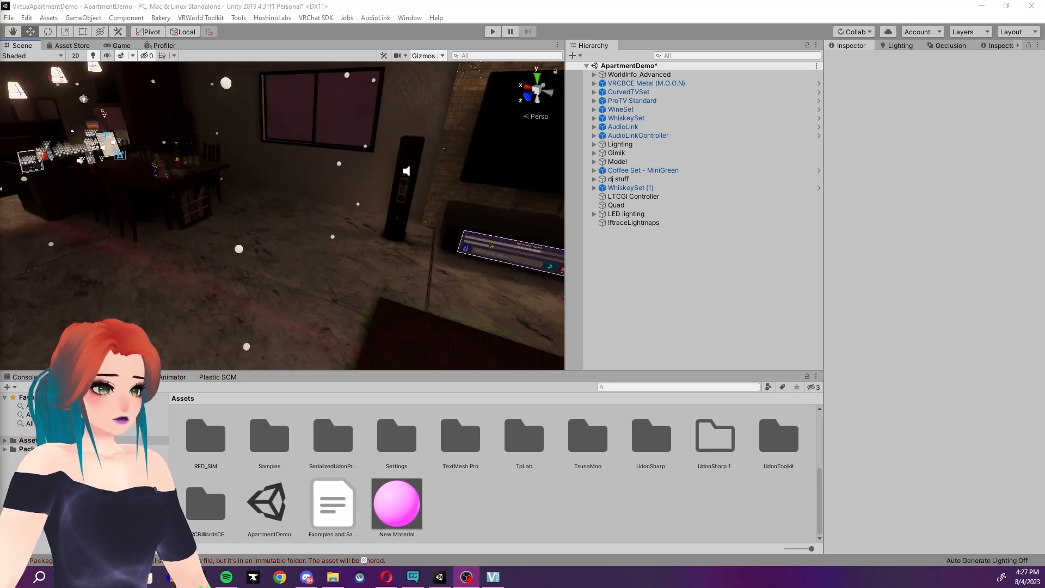
pyautogui.click(442, 4)
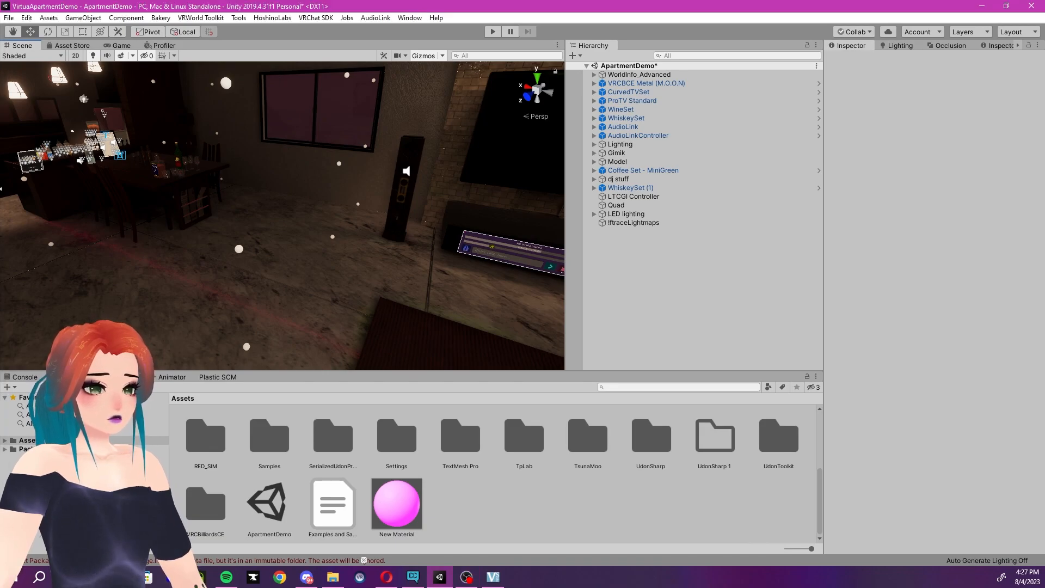
pyautogui.moveTo(326, 134); pyautogui.dragTo(0, 153)
pyautogui.moveTo(294, 218)
pyautogui.mouseDown(button='right')
pyautogui.moveTo(210, 230)
pyautogui.moveTo(203, 242)
pyautogui.moveTo(118, 212)
pyautogui.moveTo(206, 179)
pyautogui.moveTo(145, 236)
pyautogui.moveTo(297, 216)
pyautogui.mouseUp(button='right')
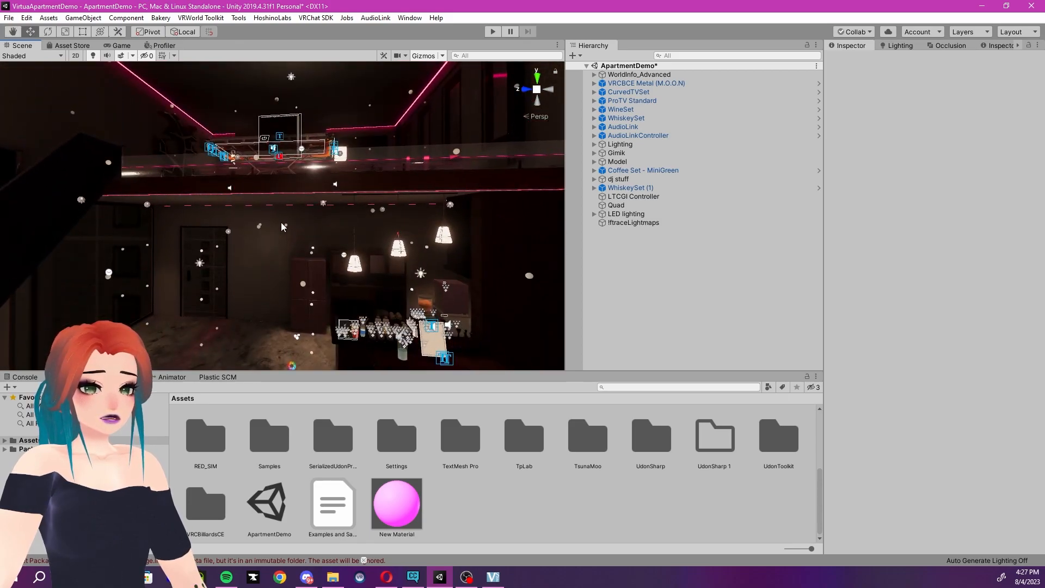
# Run the scene in play mode and walk along the entrance hallway to check the lighting
pyautogui.click(492, 33)
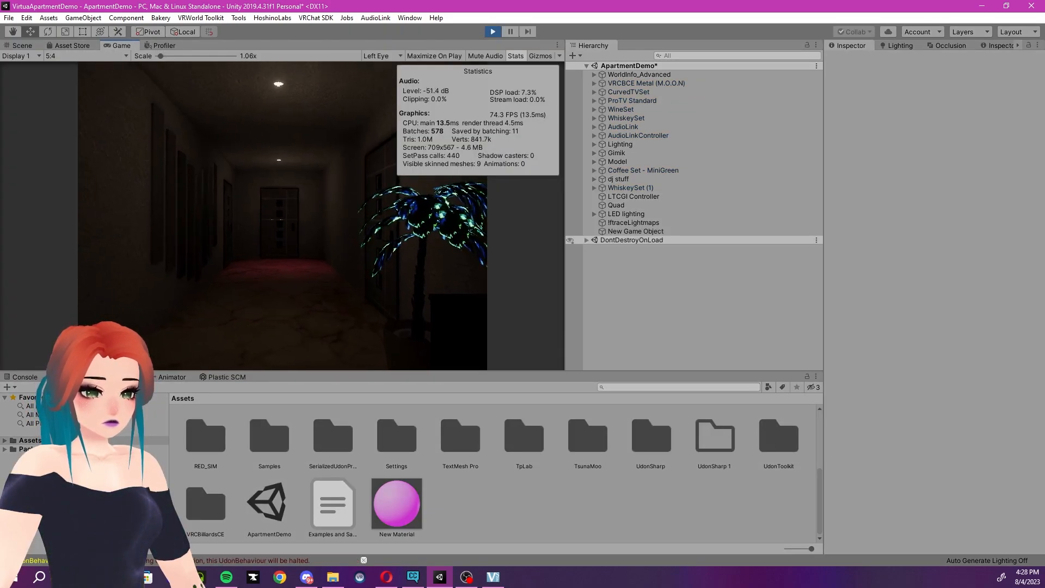
pyautogui.press('w')
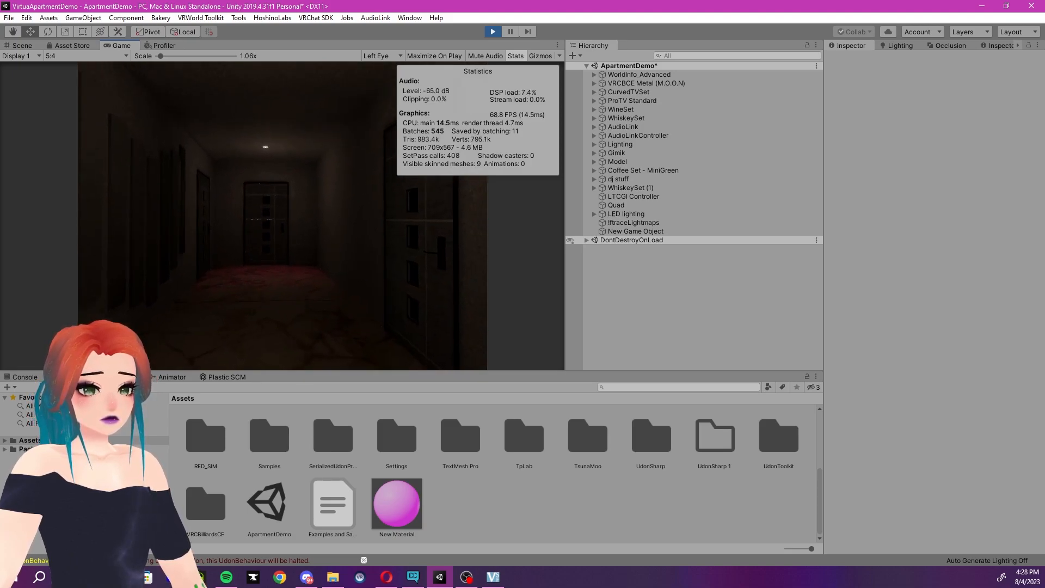
pyautogui.press('w')
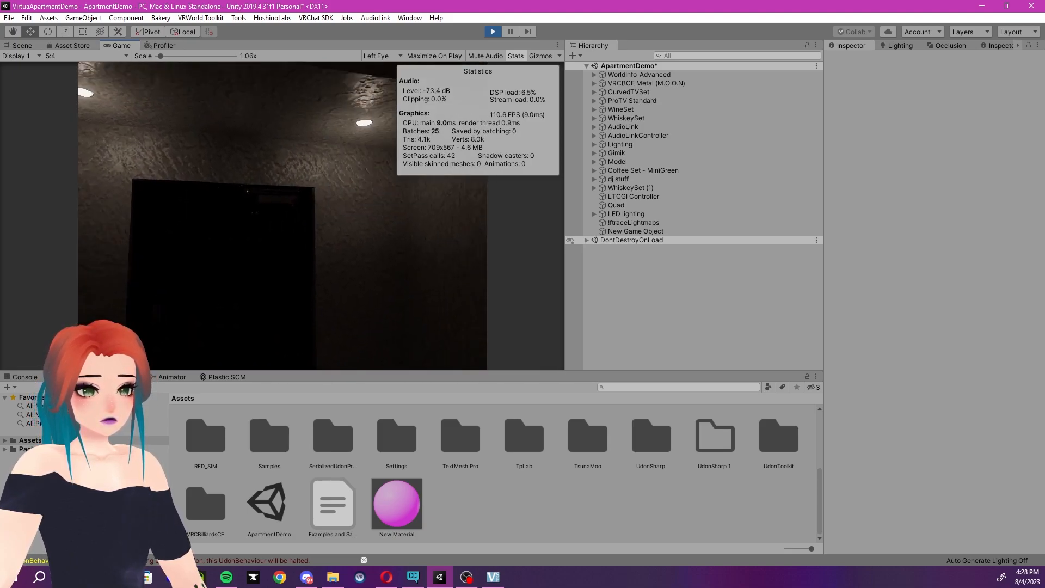
pyautogui.press('w')
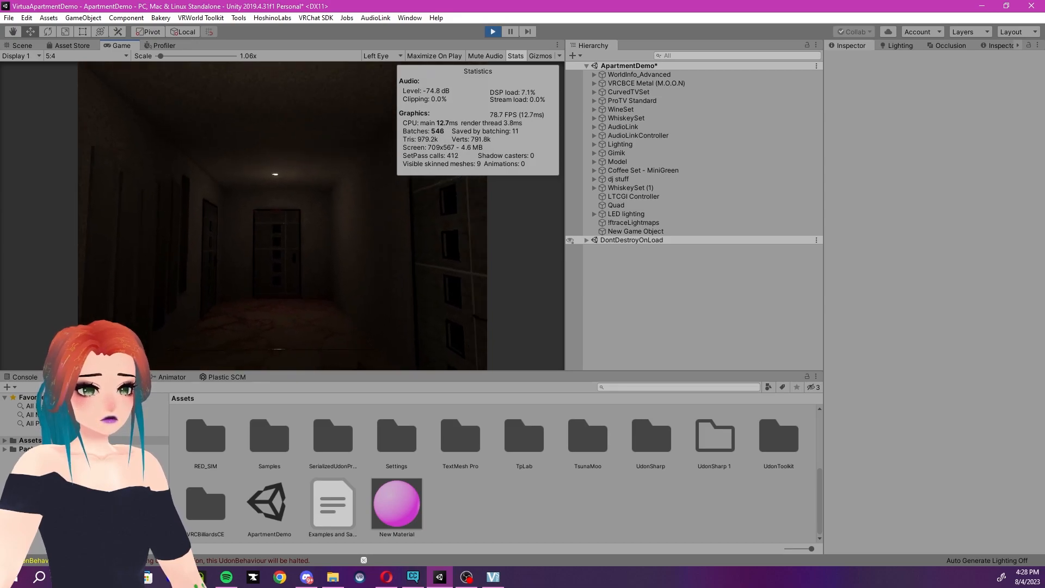
pyautogui.press('w')
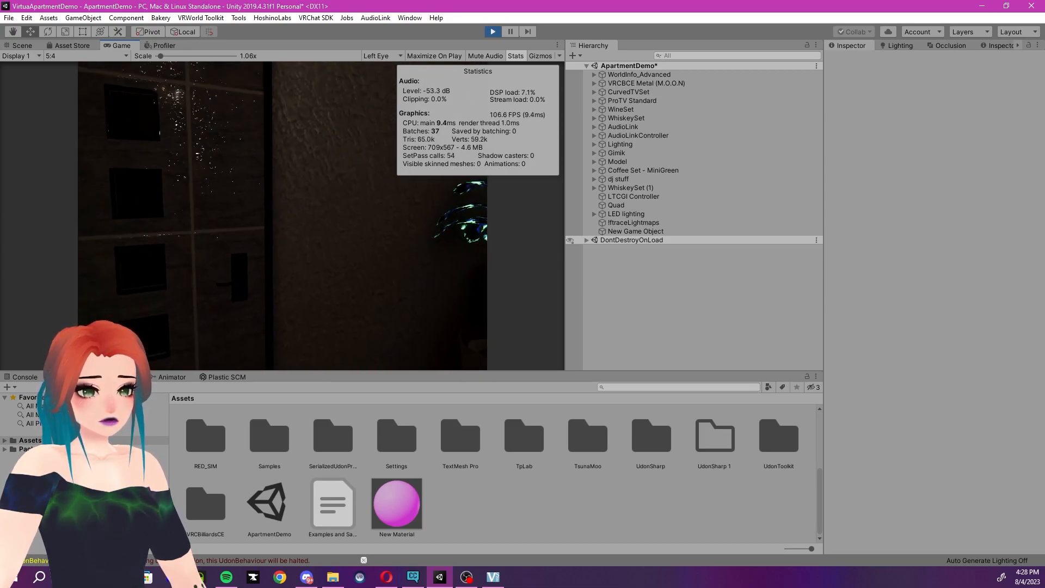
# Walk through the apartment in play mode to examine its lighting, reflections and furnishings, and exit play mode
pyautogui.press('w')
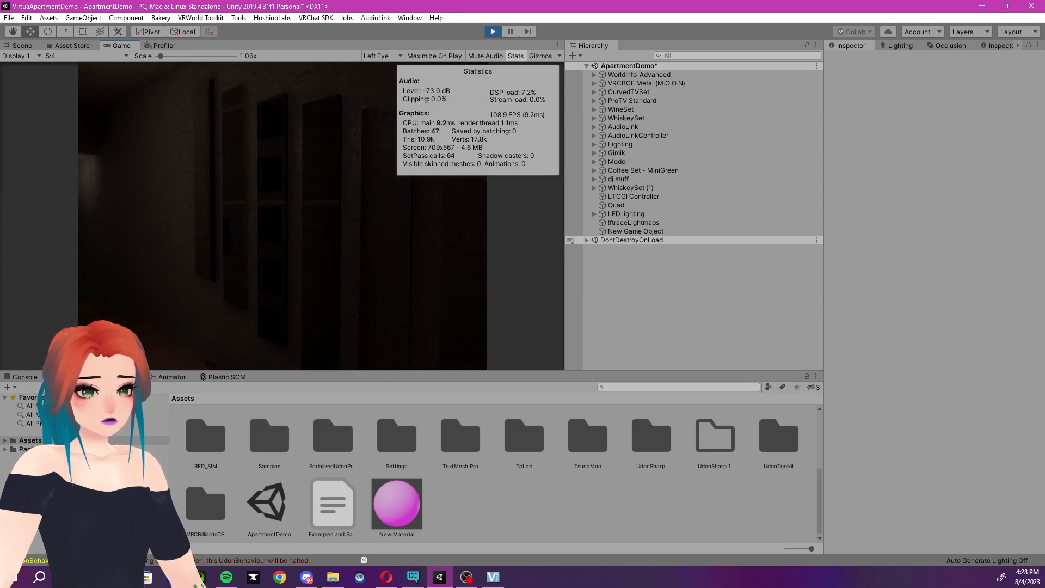
pyautogui.press('w')
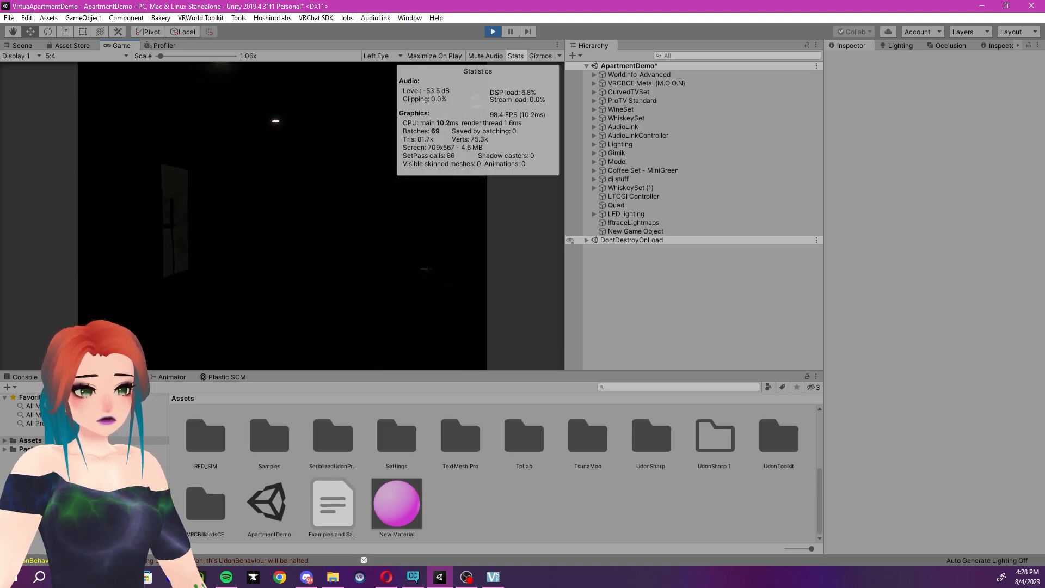
pyautogui.press('w')
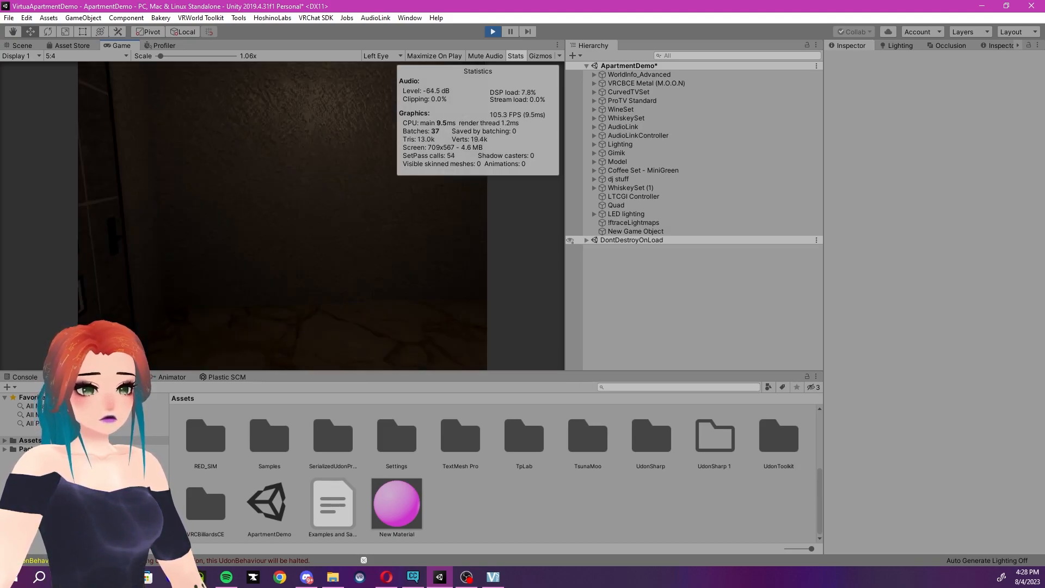
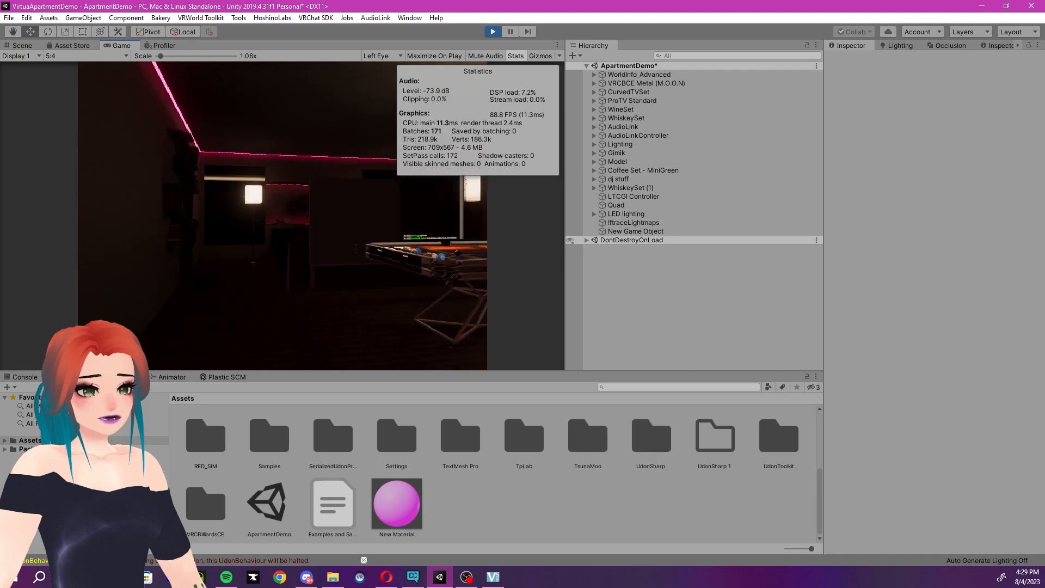
pyautogui.press('w')
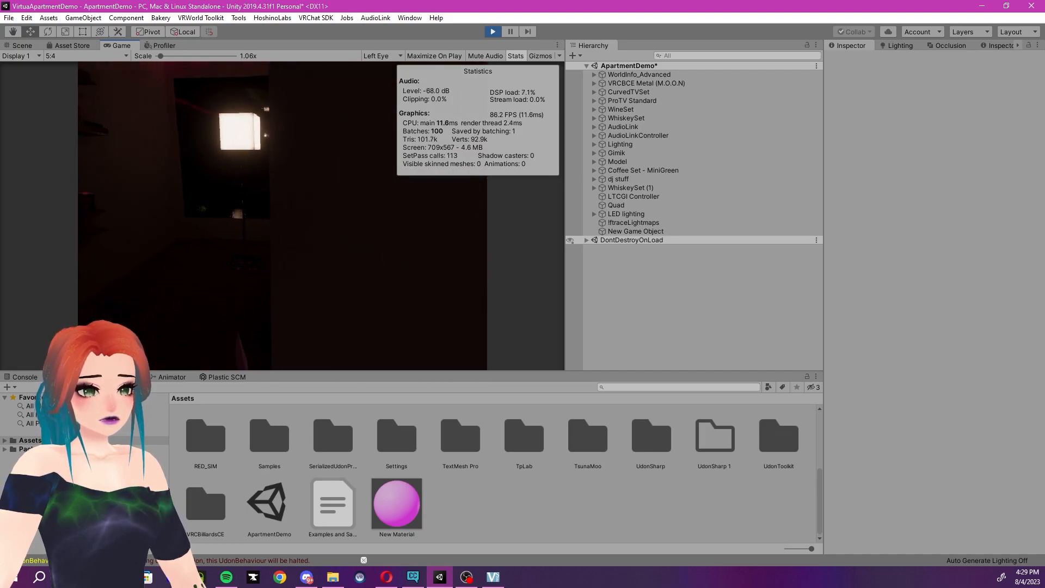
pyautogui.press('w')
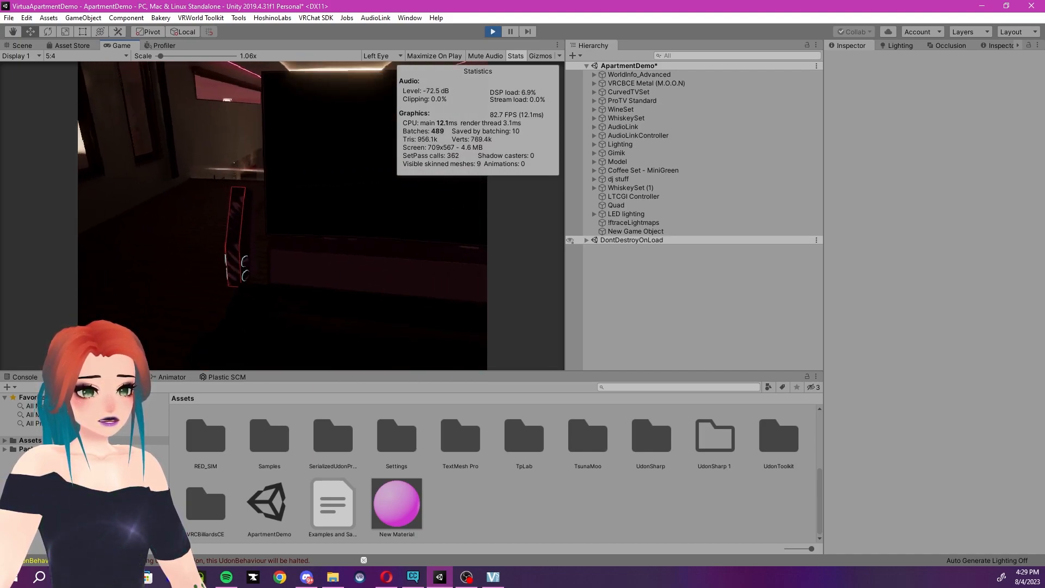
pyautogui.press('w')
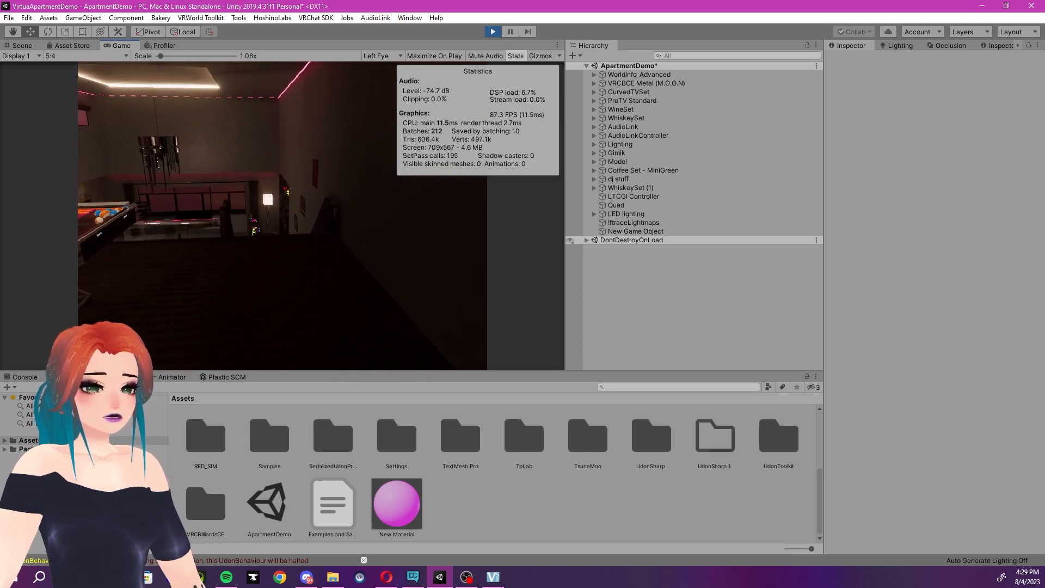
pyautogui.press('w')
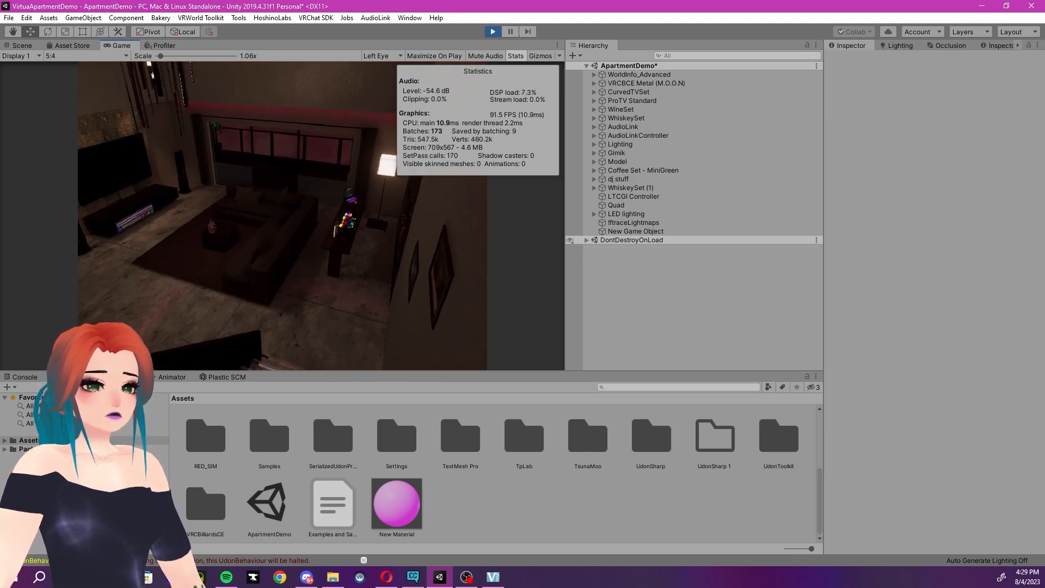
pyautogui.press('w')
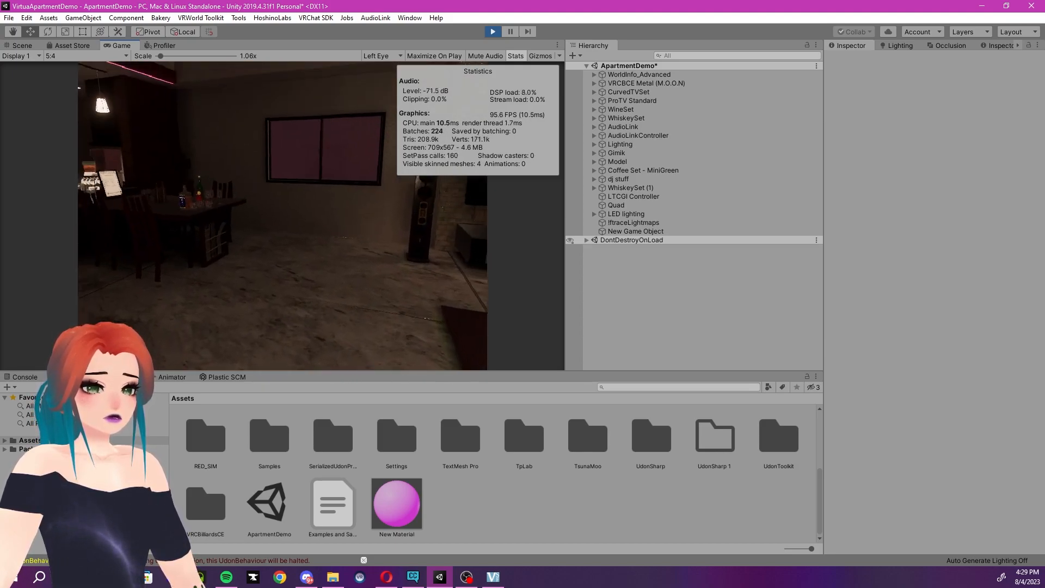
pyautogui.press('w')
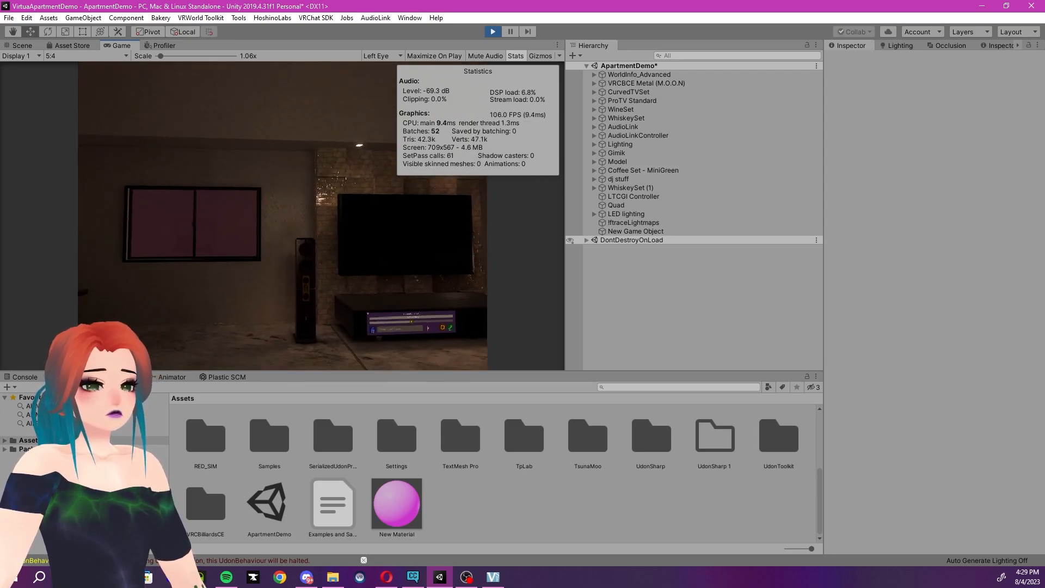
pyautogui.press('w')
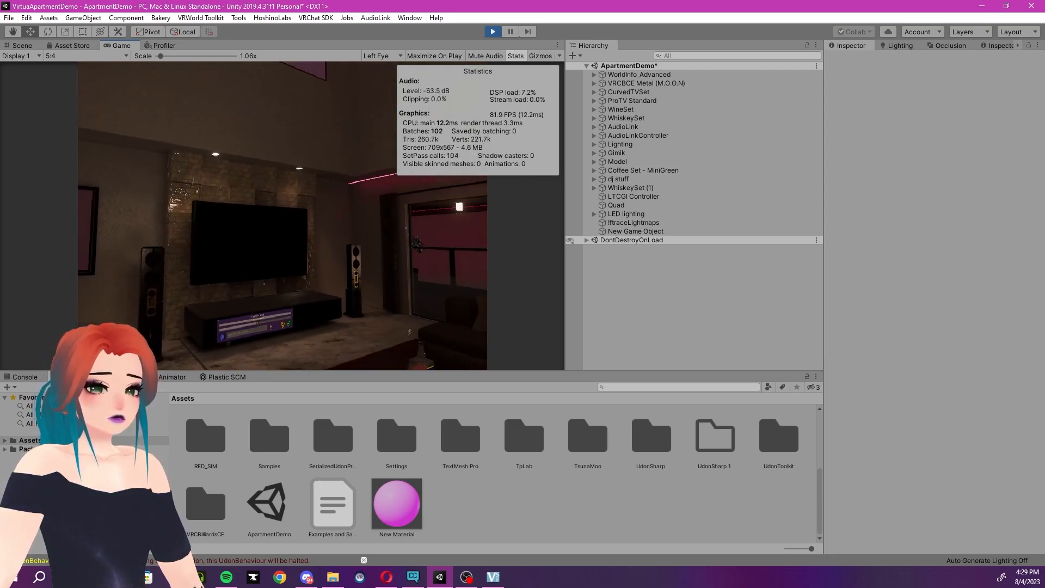
pyautogui.press('Escape')
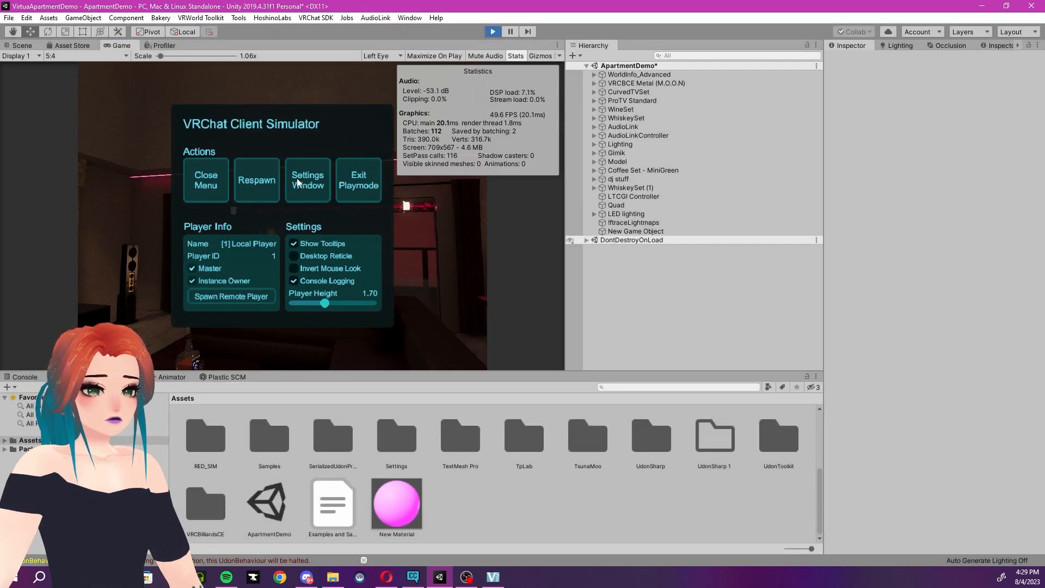
pyautogui.click(359, 179)
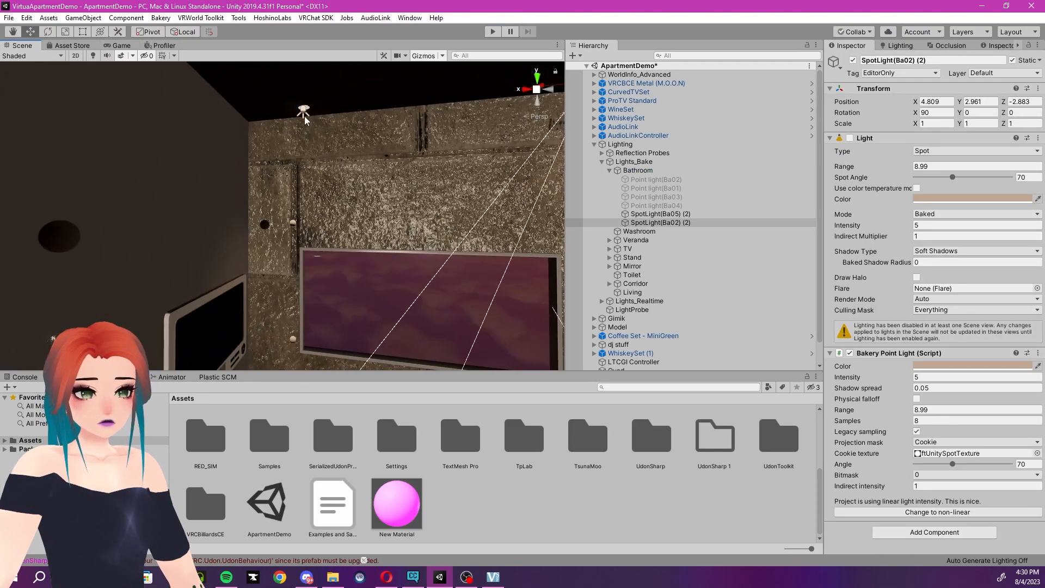
# Adjust the bathroom spotlight's color and distribute duplicates of the spotlights across the bathroom ceiling
pyautogui.click(969, 199)
pyautogui.click(452, 149)
pyautogui.moveTo(327, 185); pyautogui.dragTo(283, 158, button='right')
pyautogui.hotkey('ctrl', 'd')
pyautogui.moveTo(471, 129); pyautogui.dragTo(228, 147)
pyautogui.moveTo(229, 147); pyautogui.dragTo(338, 131, button='right')
pyautogui.click(334, 118)
pyautogui.hotkey('ctrl', 'd')
pyautogui.moveTo(333, 122); pyautogui.dragTo(262, 131)
pyautogui.moveTo(327, 158); pyautogui.dragTo(381, 163, button='right')
pyautogui.hotkey('ctrl', 'd')
pyautogui.moveTo(169, 153); pyautogui.dragTo(307, 158)
pyautogui.moveTo(278, 200); pyautogui.dragTo(327, 164, button='right')
# Adjust the color of a single point light, set its intensity to 3, match its Bakery light settings and reposition it
pyautogui.click(289, 109)
pyautogui.click(972, 188)
pyautogui.click(452, 152)
pyautogui.click(922, 215)
pyautogui.write('3')
pyautogui.click(921, 482)
pyautogui.moveTo(327, 207); pyautogui.dragTo(273, 190, button='right')
pyautogui.moveTo(272, 191); pyautogui.dragTo(256, 185)
pyautogui.moveTo(283, 185); pyautogui.dragTo(245, 240, button='right')
# Set a range of point lights to intensity 3 with a pale cream color and match their Bakery light settings
pyautogui.click(660, 257)
pyautogui.keyDown('shift'); pyautogui.click(660, 213); pyautogui.keyUp('shift')
pyautogui.click(330, 219)
pyautogui.click(168, 208)
pyautogui.click(922, 214)
pyautogui.write('3')
pyautogui.click(972, 188)
pyautogui.moveTo(517, 148); pyautogui.dragTo(514, 143)
pyautogui.click(533, 82)
pyautogui.moveTo(223, 219); pyautogui.dragTo(245, 256, button='right')
pyautogui.click(938, 480)
# Duplicate a corridor point light and move the copy near the ceiling above the corridor door
pyautogui.click(275, 255)
pyautogui.moveTo(305, 228); pyautogui.dragTo(294, 283, button='right')
pyautogui.hotkey('ctrl', 'd')
pyautogui.moveTo(218, 289); pyautogui.dragTo(290, 338)
pyautogui.moveTo(292, 341); pyautogui.dragTo(326, 218, button='right')
pyautogui.moveTo(283, 180); pyautogui.dragTo(283, 158)
pyautogui.moveTo(283, 158); pyautogui.dragTo(348, 180, button='right')
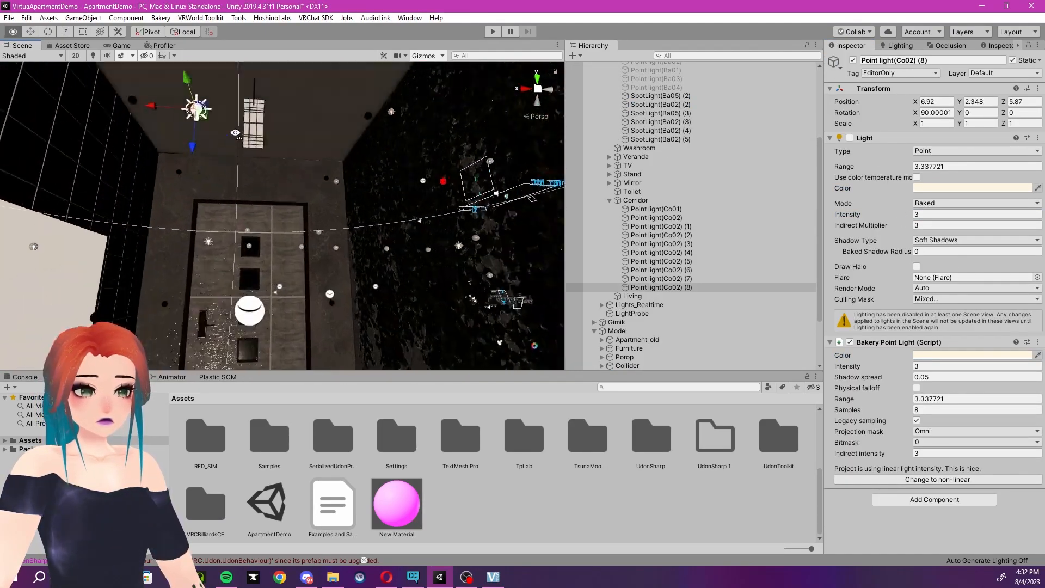
# Fine-tune the position of the duplicated corridor point light and match its Bakery light settings
pyautogui.moveTo(332, 158); pyautogui.dragTo(357, 147)
pyautogui.moveTo(357, 147); pyautogui.dragTo(468, 188, button='right')
pyautogui.moveTo(477, 181); pyautogui.dragTo(462, 182)
pyautogui.moveTo(462, 182); pyautogui.dragTo(283, 174, button='right')
pyautogui.moveTo(250, 143); pyautogui.dragTo(250, 158)
pyautogui.moveTo(262, 164); pyautogui.dragTo(410, 179, button='right')
pyautogui.moveTo(410, 180); pyautogui.dragTo(427, 177)
pyautogui.click(938, 480)
# Duplicate the corridor point light twice more and space the copies apart
pyautogui.moveTo(381, 218); pyautogui.dragTo(438, 269, button='right')
pyautogui.hotkey('ctrl', 'd')
pyautogui.moveTo(442, 265); pyautogui.dragTo(311, 232)
pyautogui.moveTo(311, 232); pyautogui.dragTo(283, 210, button='right')
pyautogui.hotkey('ctrl', 'd')
pyautogui.moveTo(284, 210); pyautogui.dragTo(256, 188)
pyautogui.moveTo(256, 188); pyautogui.dragTo(330, 261, button='right')
pyautogui.click(331, 271)
# Disable all three box colliders on the table object Dy_table 1 (1) holding the DJ equipment
pyautogui.moveTo(449, 272); pyautogui.dragTo(349, 256, button='right')
pyautogui.click(272, 294)
pyautogui.click(850, 324)
pyautogui.click(850, 397)
pyautogui.click(850, 469)
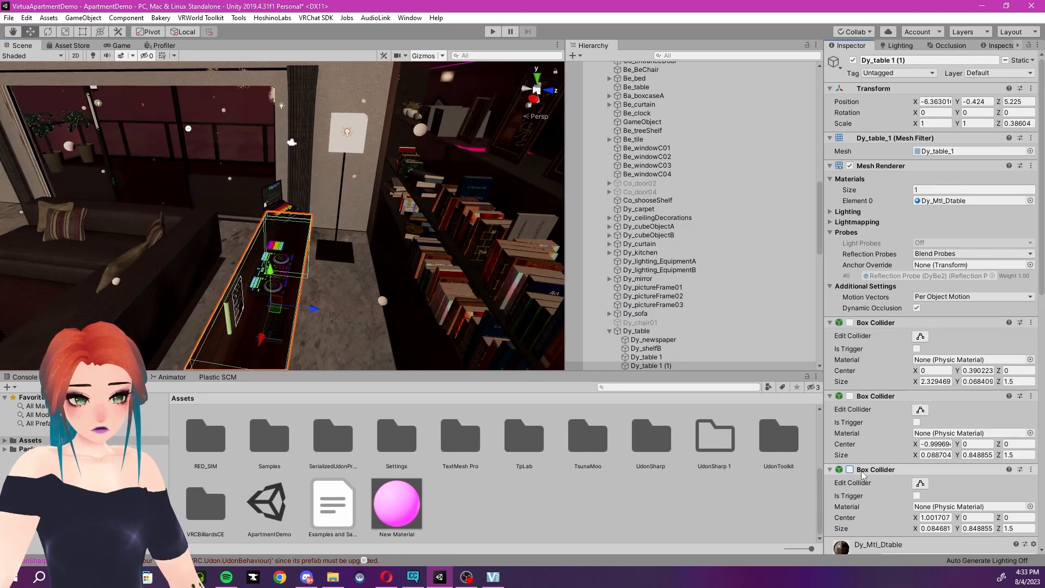
# Set the AudioLinkController object's layer to Pickup
pyautogui.moveTo(436, 261); pyautogui.dragTo(338, 250, button='right')
pyautogui.click(371, 300)
pyautogui.click(594, 65)
pyautogui.click(1019, 73)
pyautogui.click(974, 213)
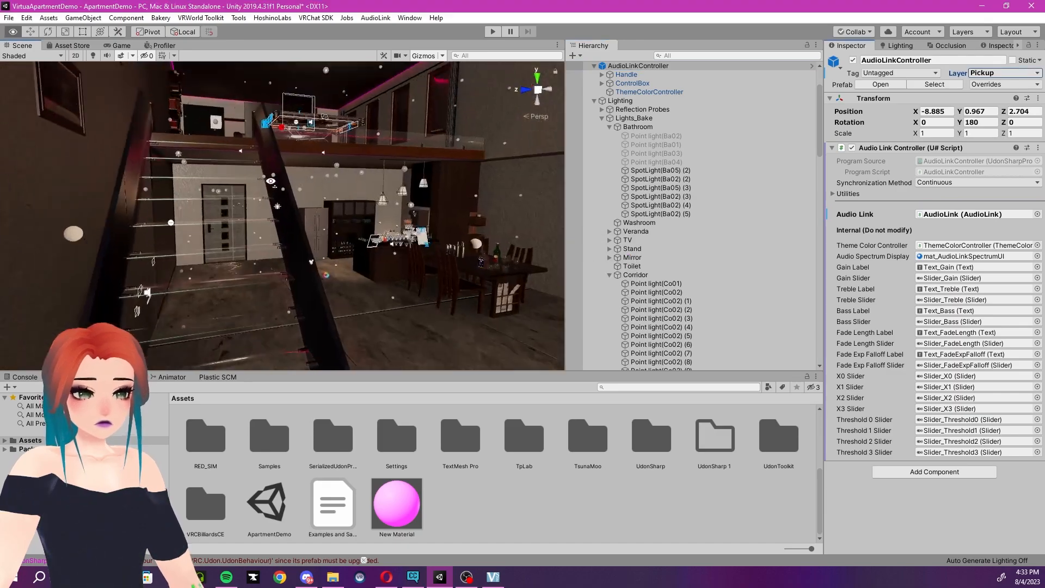
# Assign the kitchen base object Dy_kithcenBase to the Pickup layer
pyautogui.click(327, 324)
pyautogui.click(1001, 73)
pyautogui.click(966, 203)
pyautogui.moveTo(136, 185); pyautogui.dragTo(356, 200, button='right')
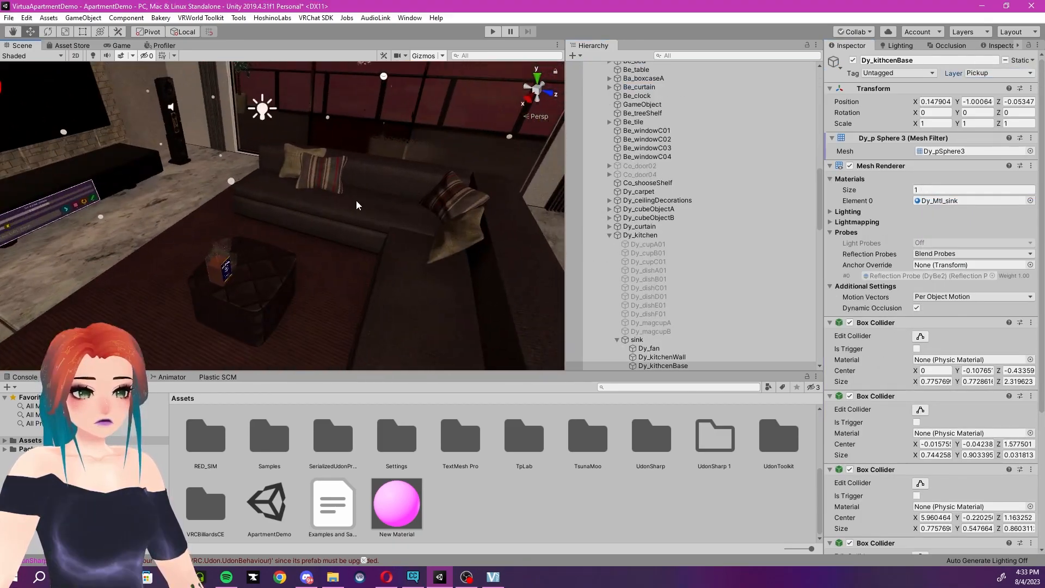
pyautogui.click(357, 204)
pyautogui.click(382, 272)
pyautogui.click(326, 180)
pyautogui.click(651, 358)
pyautogui.scroll(-3, 651, 358)
pyautogui.keyDown('ctrl'); pyautogui.click(648, 301); pyautogui.keyUp('ctrl')
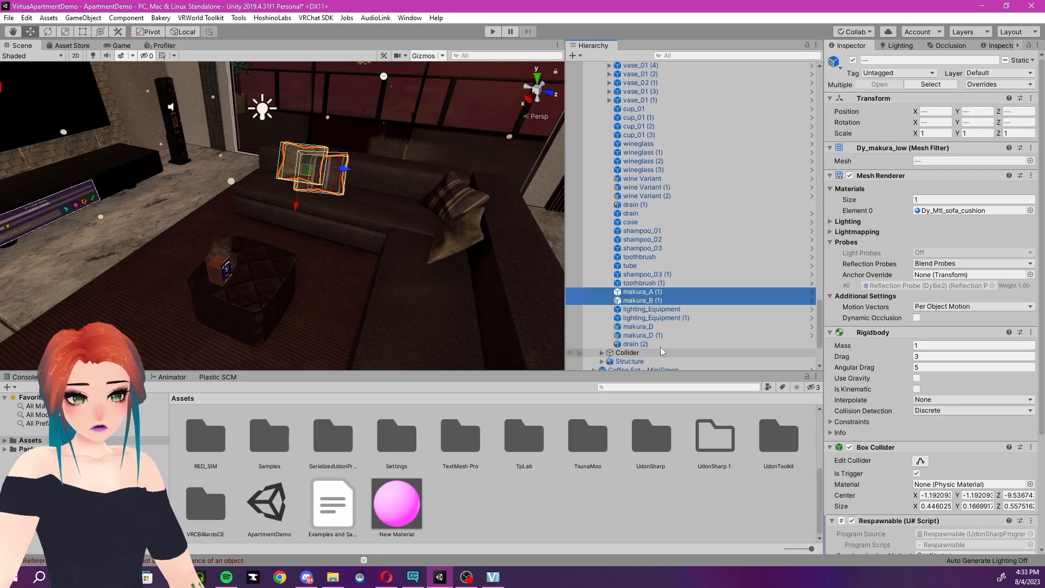
pyautogui.keyDown('ctrl'); pyautogui.click(648, 327); pyautogui.keyUp('ctrl')
pyautogui.keyDown('ctrl'); pyautogui.click(648, 335); pyautogui.keyUp('ctrl')
# Filter the hierarchy by "makura", assign all the listed cushions to the Pickup layer and clear the filter
pyautogui.click(673, 55)
pyautogui.write('makura')
pyautogui.click(642, 74)
pyautogui.keyDown('shift'); pyautogui.click(649, 127); pyautogui.keyUp('shift')
pyautogui.click(1001, 73)
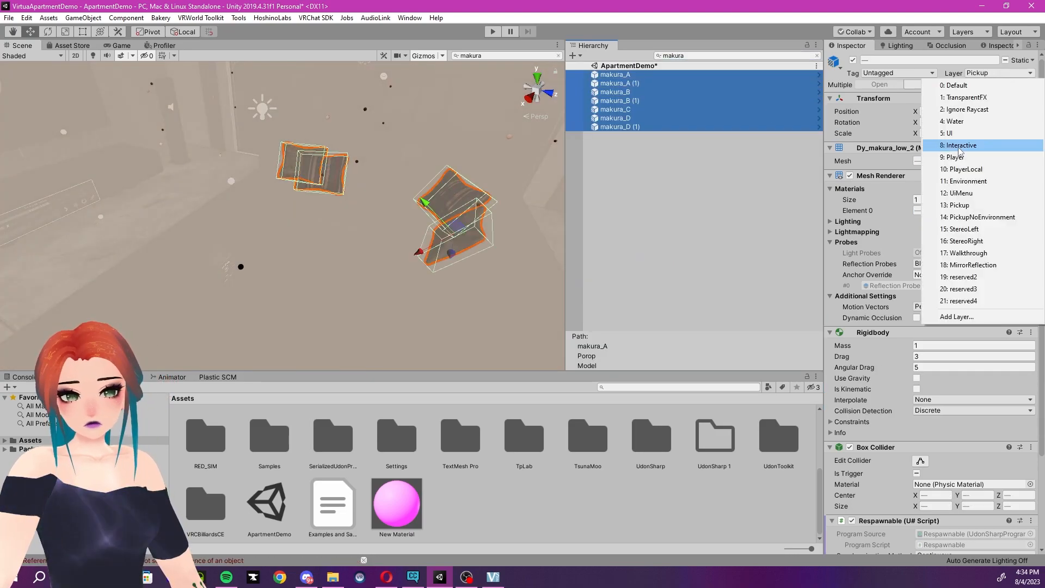
pyautogui.click(967, 204)
pyautogui.click(631, 101)
pyautogui.click(817, 56)
# Find the Dy_amari window surround under Dy_wall and disable its box collider
pyautogui.moveTo(348, 229); pyautogui.dragTo(301, 454, button='right')
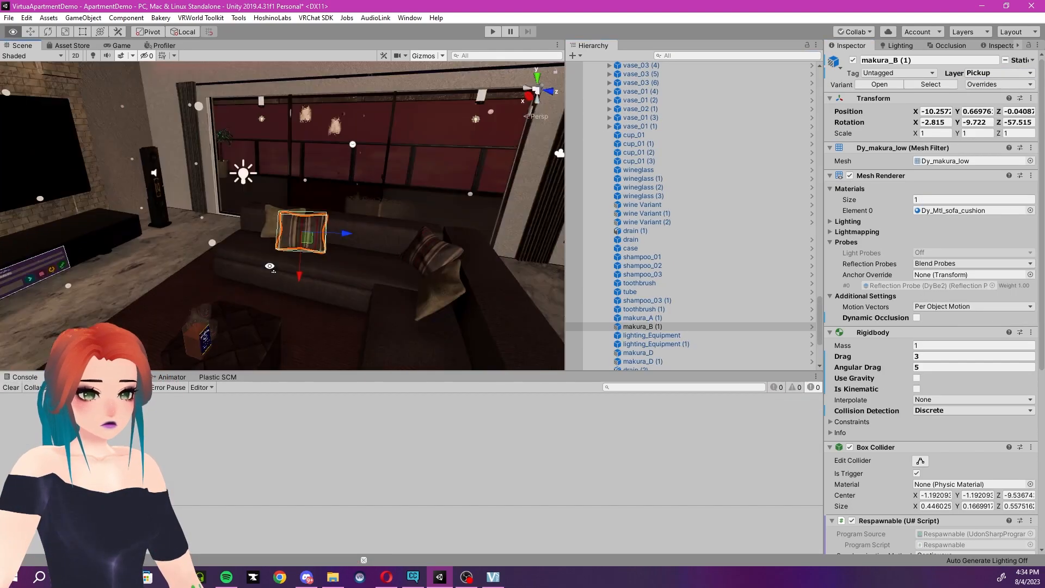
pyautogui.moveTo(305, 305); pyautogui.dragTo(311, 233, button='right')
pyautogui.click(311, 233)
pyautogui.moveTo(537, 210); pyautogui.dragTo(469, 218, button='right')
pyautogui.scroll(4, 627, 175)
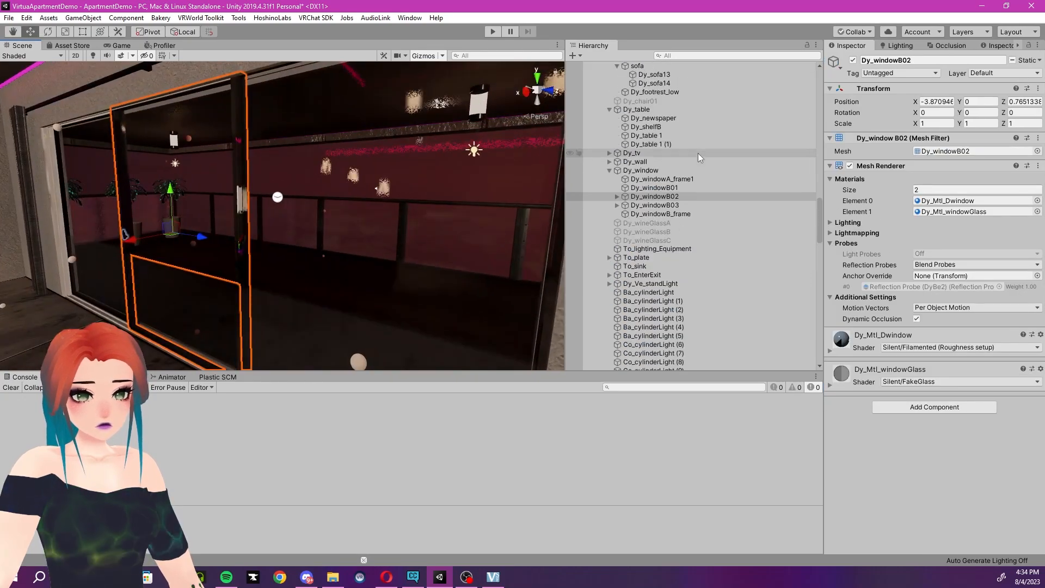
pyautogui.click(626, 170)
pyautogui.click(610, 170)
pyautogui.click(618, 162)
pyautogui.click(610, 162)
pyautogui.click(626, 179)
pyautogui.click(617, 179)
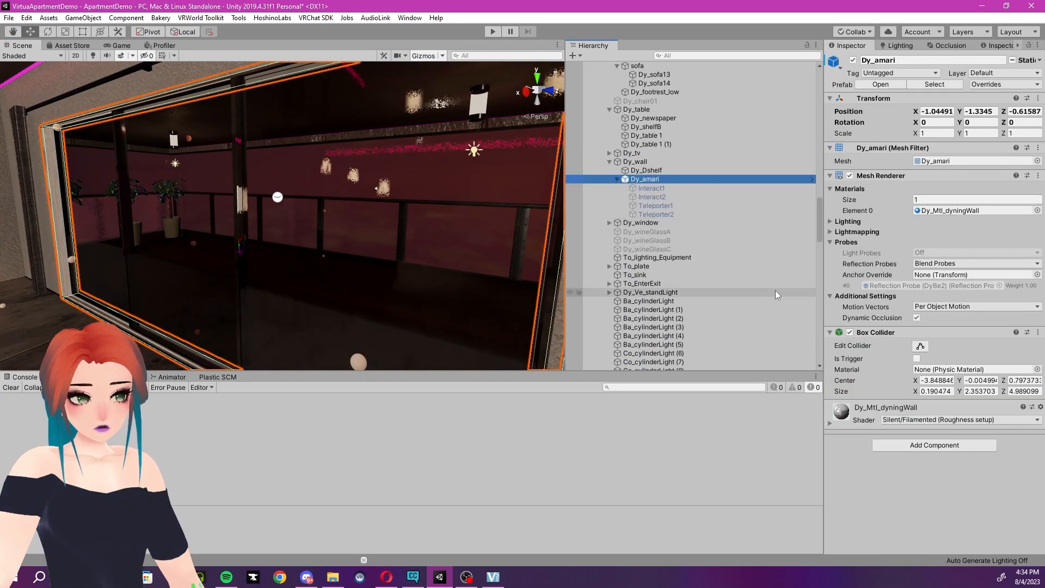
pyautogui.click(850, 332)
# Open the scene lighting settings and clear the console messages
pyautogui.moveTo(250, 172); pyautogui.dragTo(110, 201, button='right')
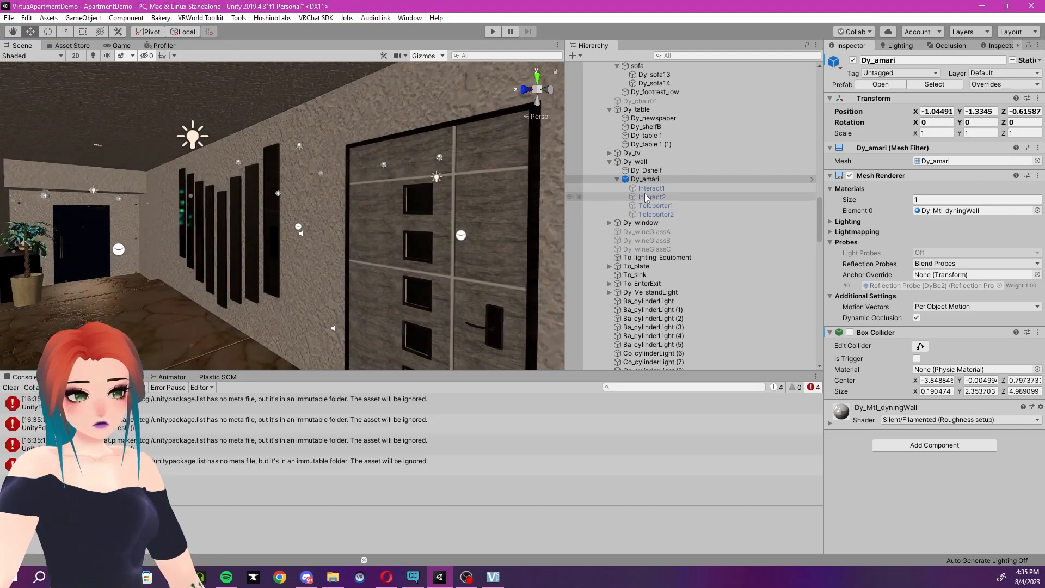
pyautogui.click(899, 46)
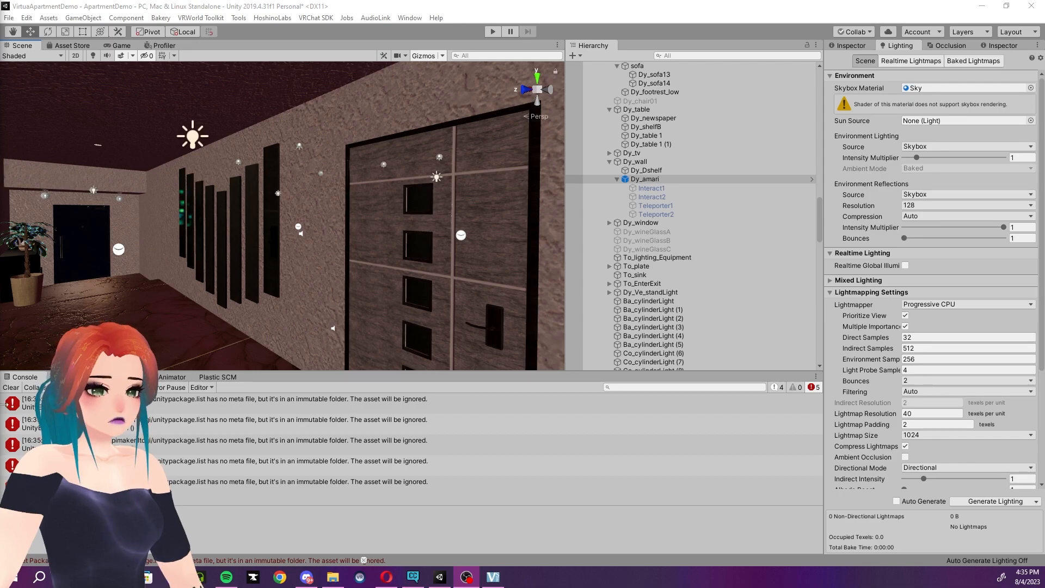
pyautogui.click(11, 387)
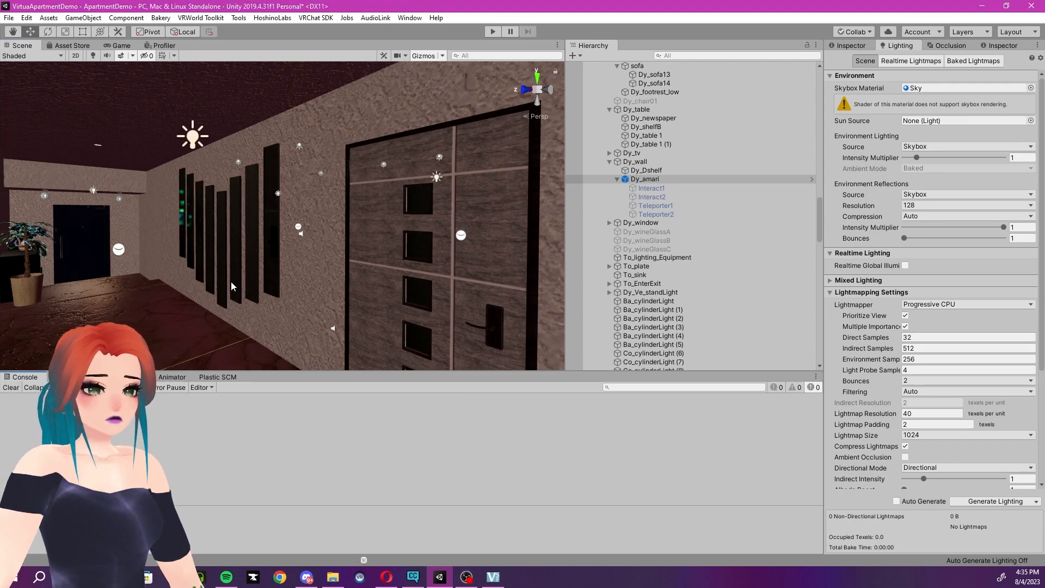
pyautogui.moveTo(232, 250); pyautogui.dragTo(225, 247, button='right')
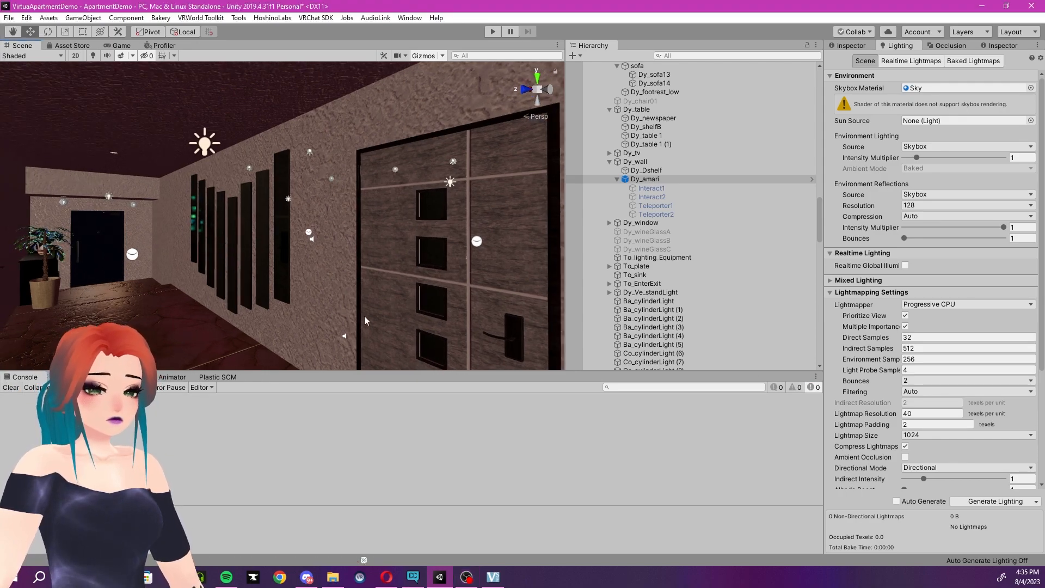
# Clear Bakery's baked data references with lightmap file deletion enabled, and clear the scene's baked lighting data
pyautogui.moveTo(497, 299); pyautogui.dragTo(668, 295)
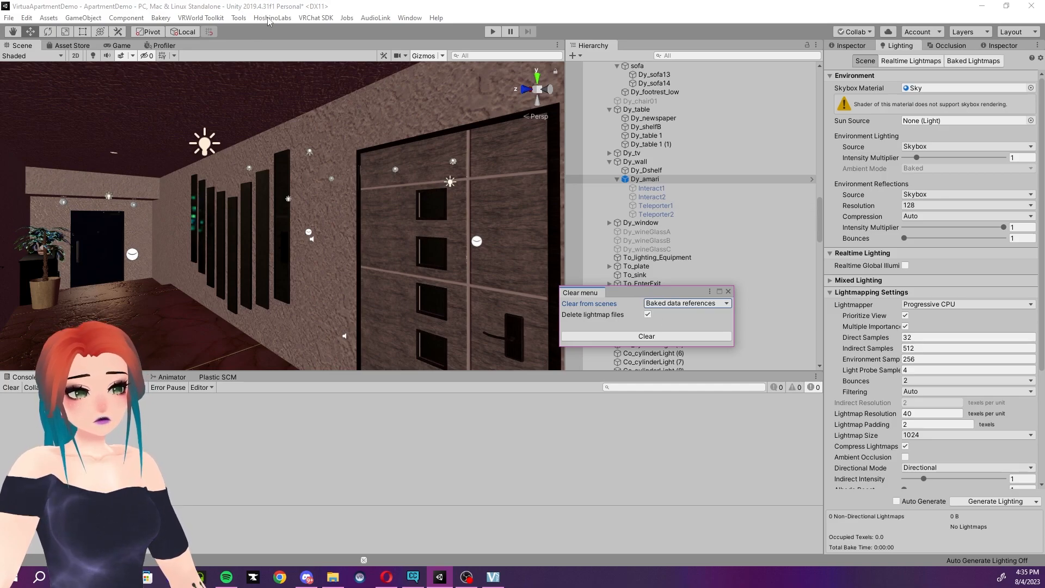
pyautogui.click(161, 18)
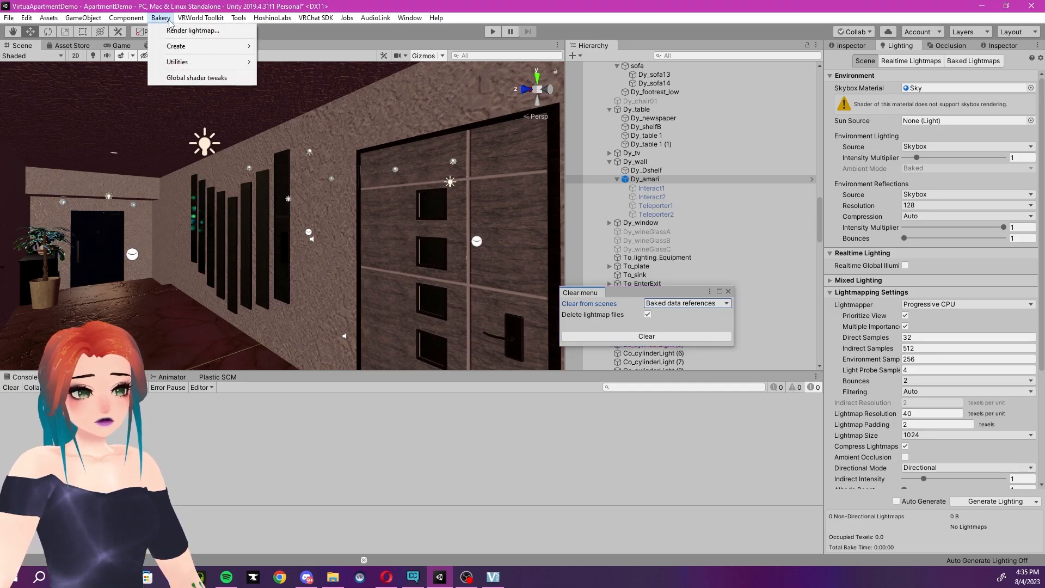
pyautogui.moveTo(205, 64)
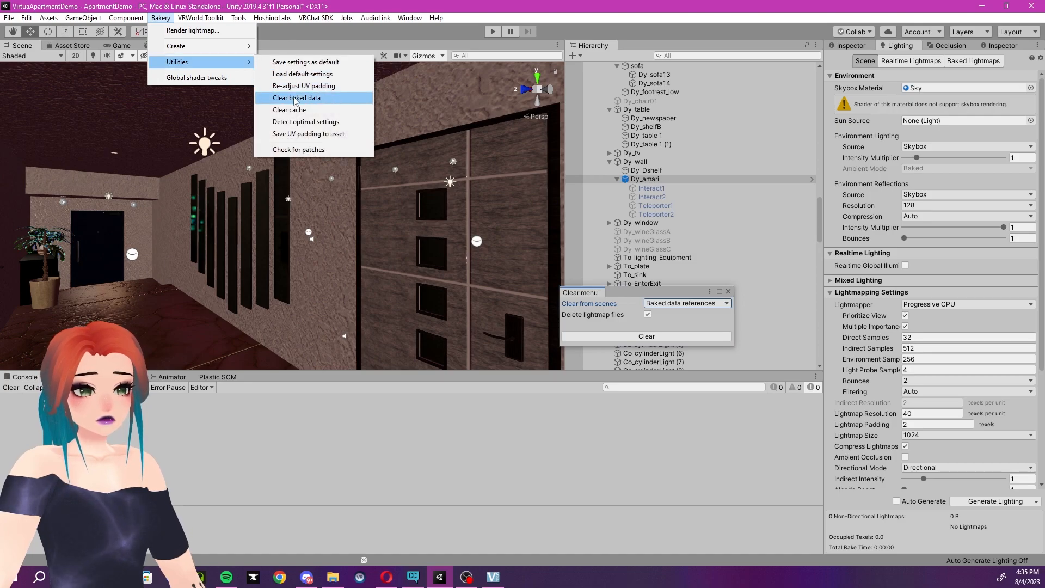
pyautogui.click(312, 99)
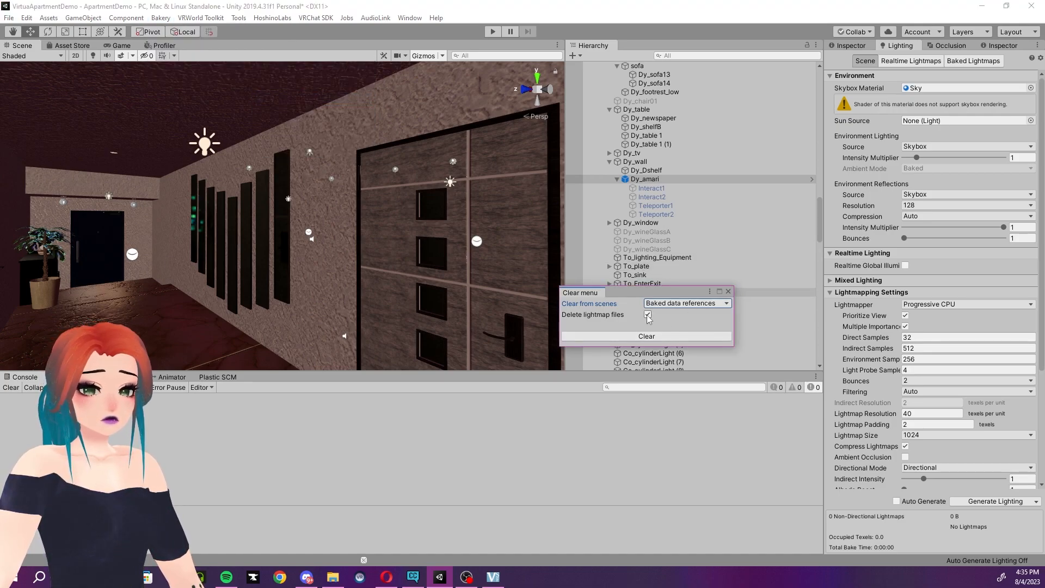
pyautogui.click(661, 336)
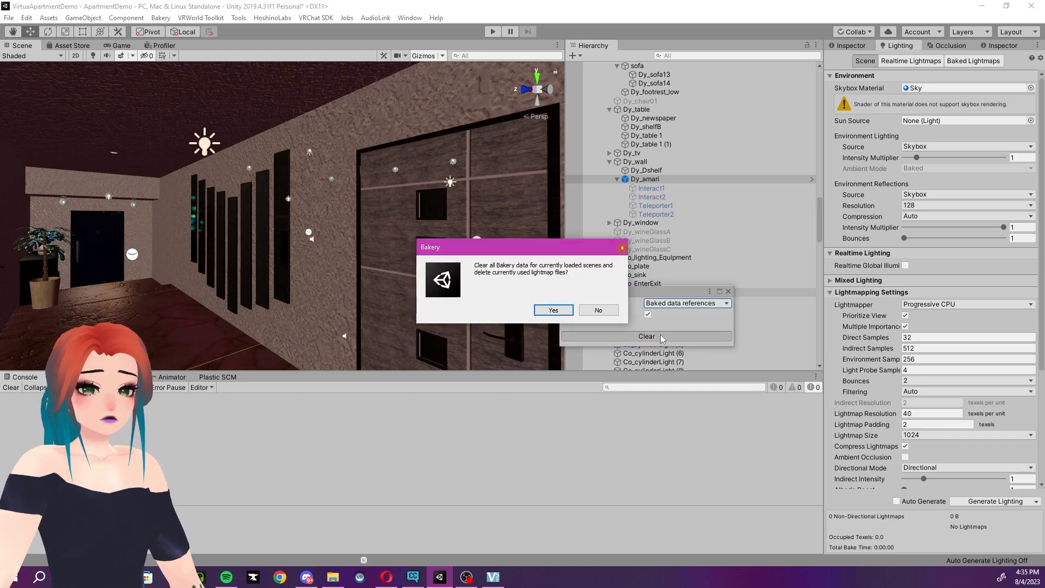
pyautogui.click(542, 310)
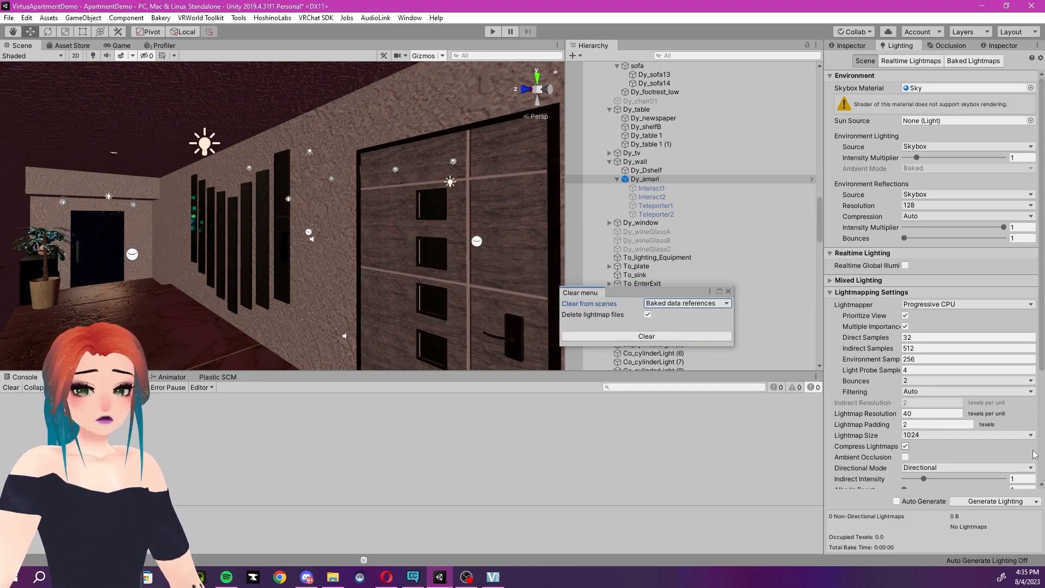
pyautogui.click(1037, 501)
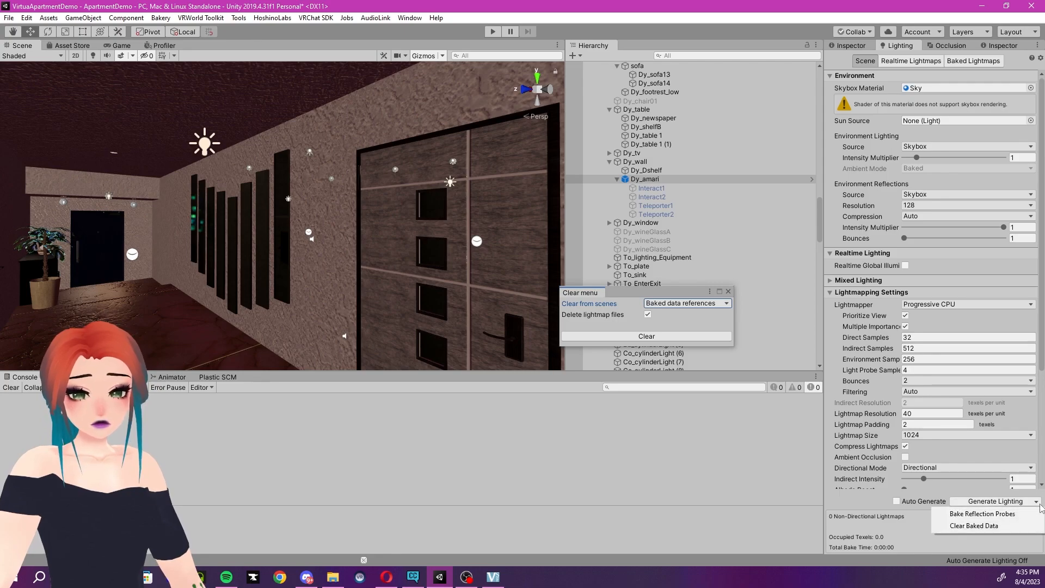
pyautogui.click(1014, 526)
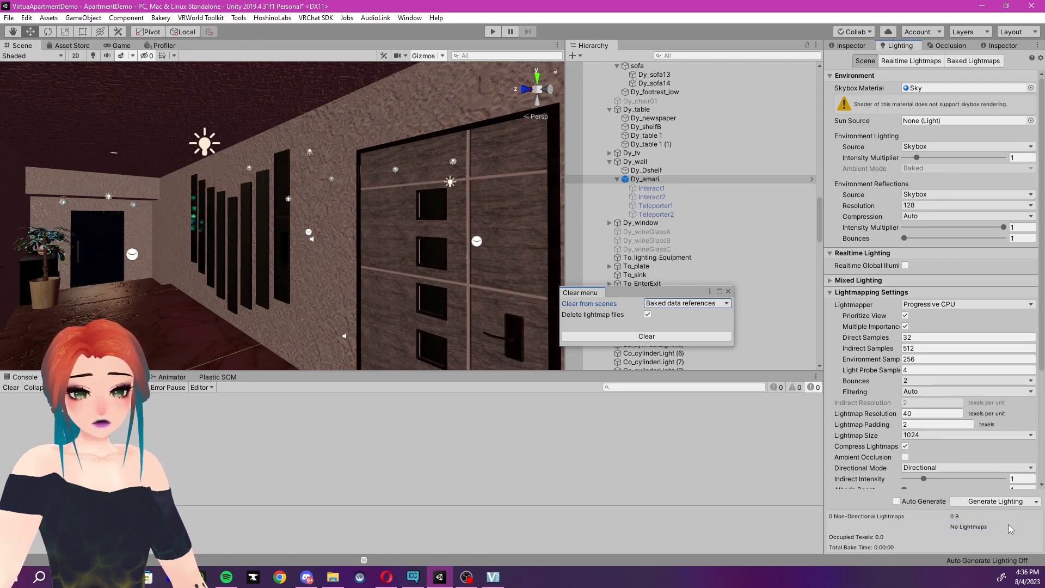
# Clear the LTCGI Controller's baked shadowmap data
pyautogui.moveTo(623, 294); pyautogui.dragTo(269, 247)
pyautogui.scroll(-10, 655, 309)
pyautogui.scroll(-10, 655, 309)
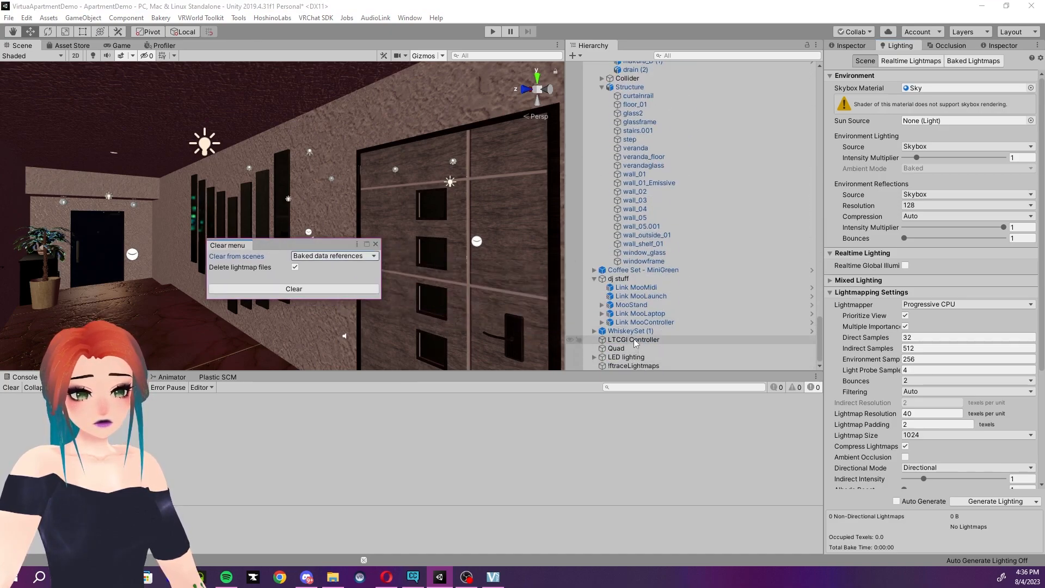
pyautogui.click(634, 341)
pyautogui.click(854, 46)
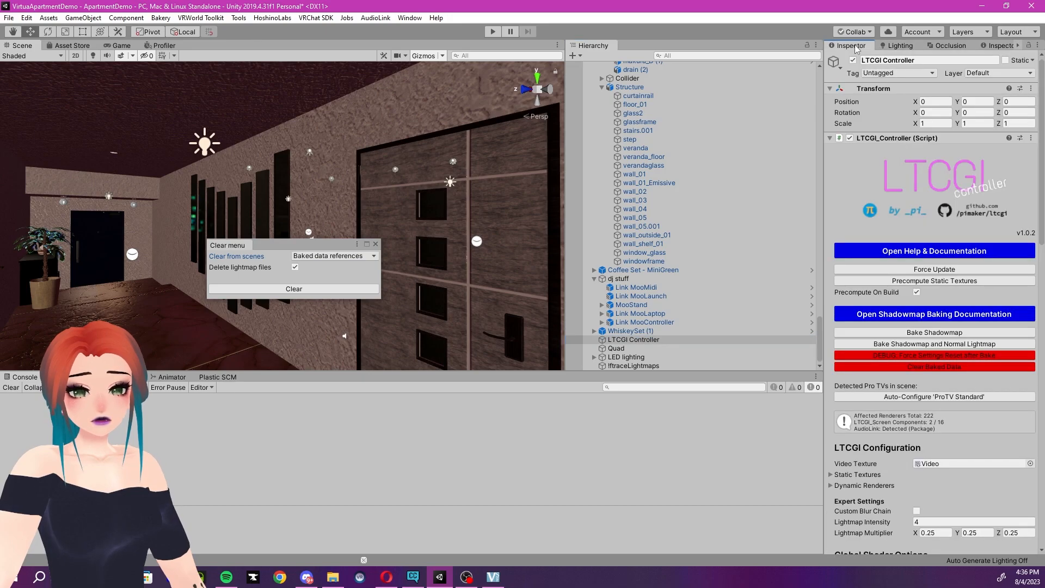
pyautogui.click(920, 367)
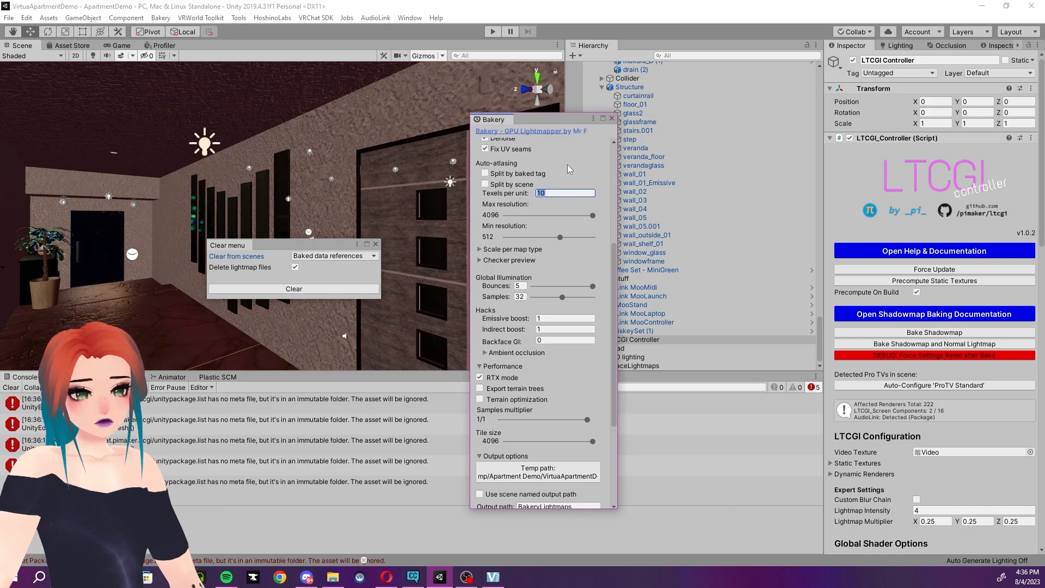
# Set Bakery's auto-atlasing density to 20 texels per unit
pyautogui.click(544, 194)
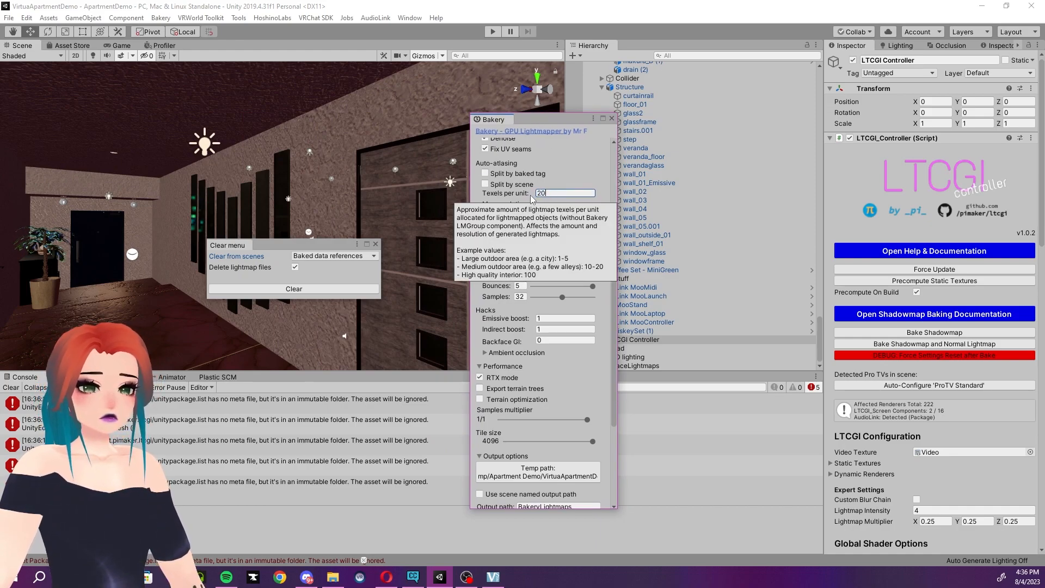
pyautogui.moveTo(614, 296); pyautogui.dragTo(613, 258)
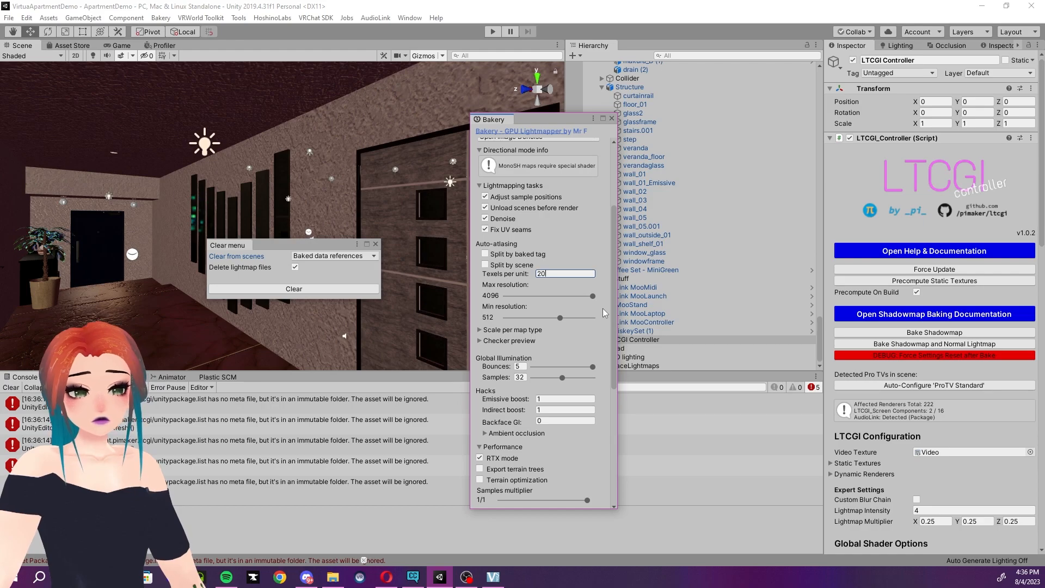
pyautogui.moveTo(614, 325); pyautogui.dragTo(591, 401)
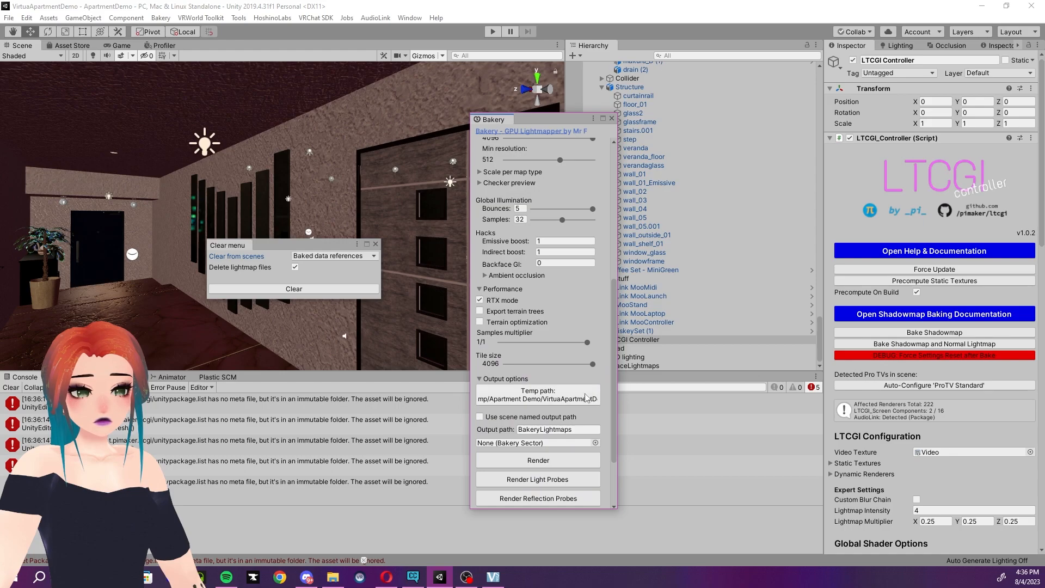
# Set Bakery's ambient occlusion intensity to 1 and start rendering the lightmaps
pyautogui.click(533, 277)
pyautogui.click(539, 286)
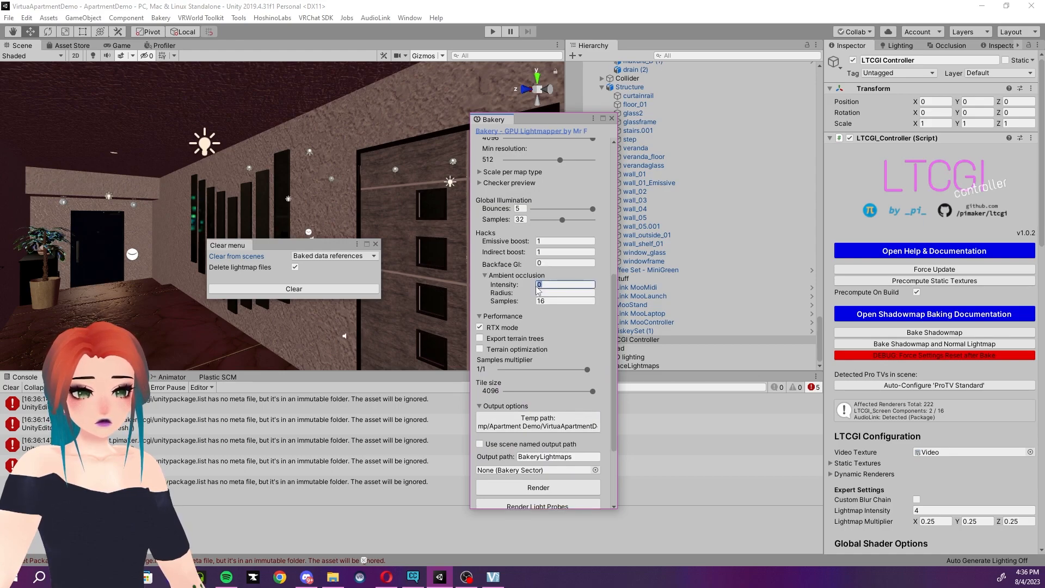
pyautogui.write('1')
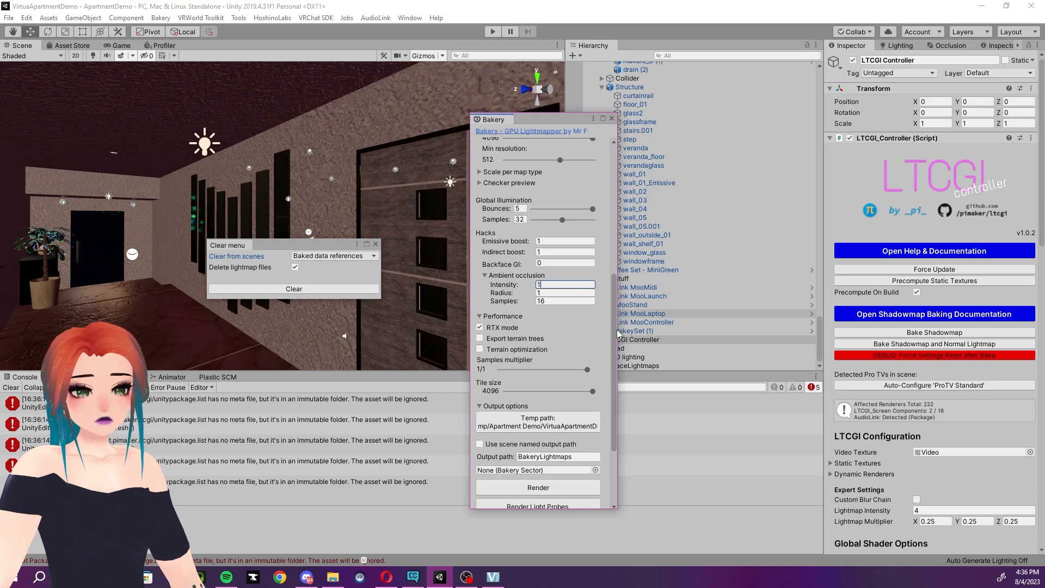
pyautogui.moveTo(614, 332); pyautogui.dragTo(616, 372)
pyautogui.scroll(-1, 577, 393)
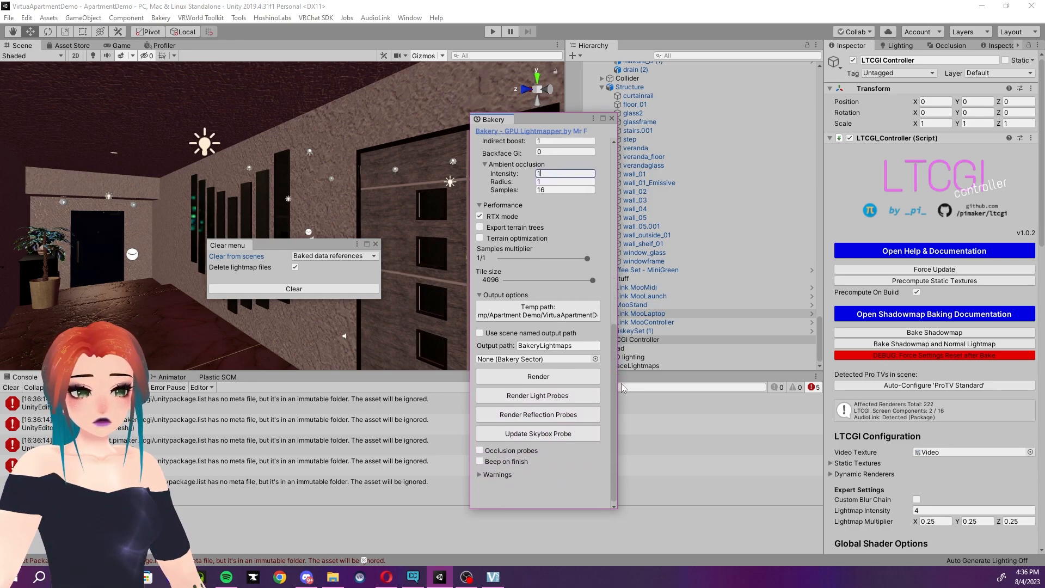
pyautogui.click(553, 377)
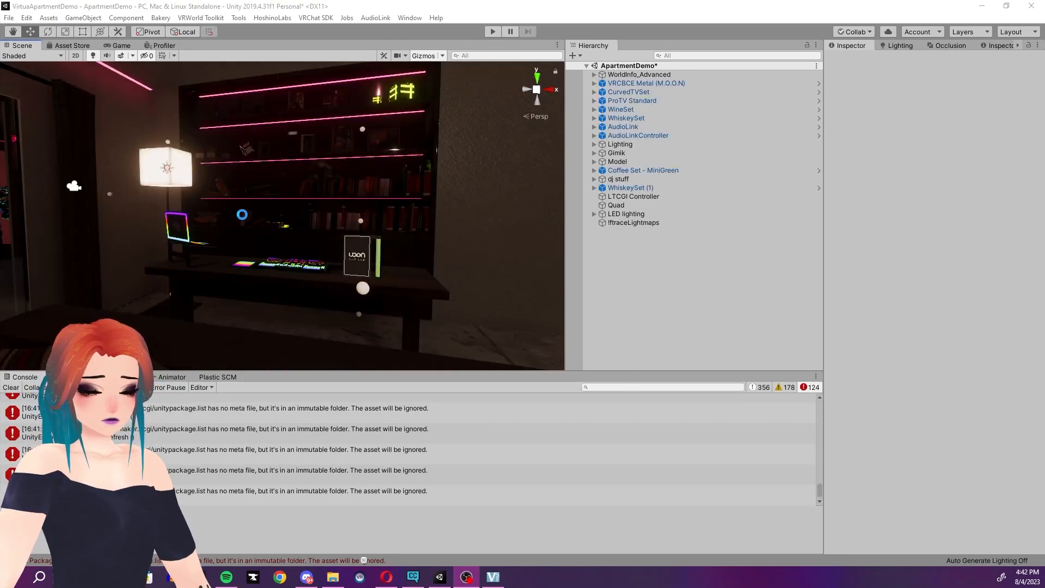
# Assign the vase_plant texture as the main source texture of the TV screen quad's noribenLCD_512 material
pyautogui.moveTo(220, 203); pyautogui.dragTo(452, 197, button='right')
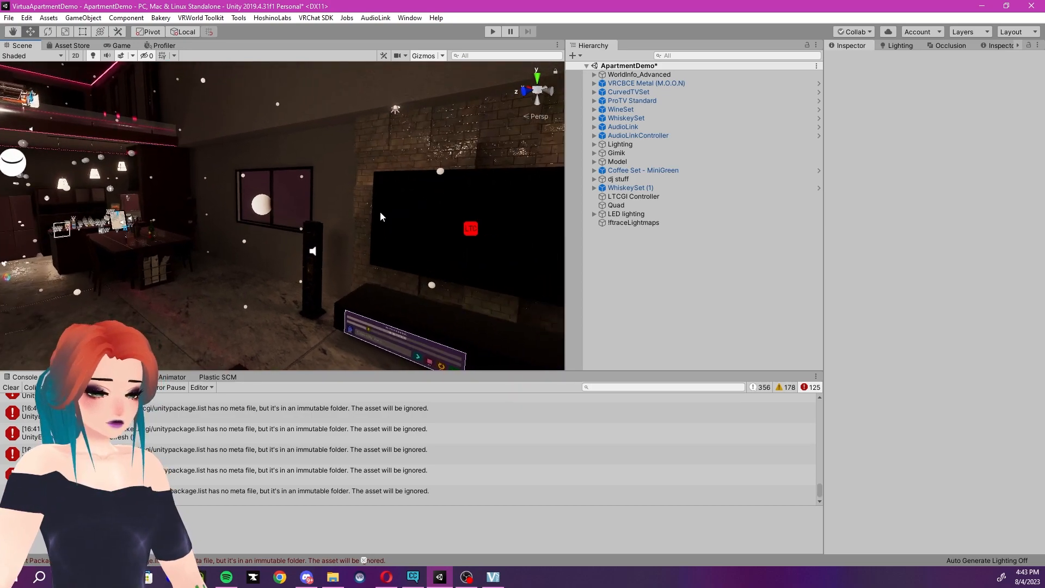
pyautogui.moveTo(324, 236)
pyautogui.mouseDown(button='right')
pyautogui.moveTo(369, 230)
pyautogui.moveTo(344, 234)
pyautogui.mouseUp(button='right')
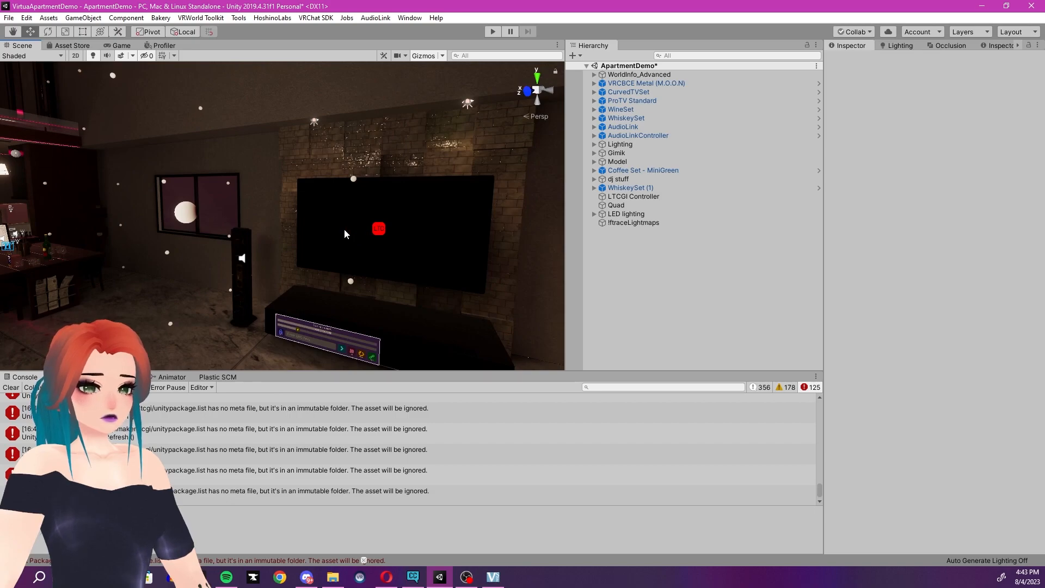
pyautogui.click(344, 234)
pyautogui.scroll(-6, 896, 449)
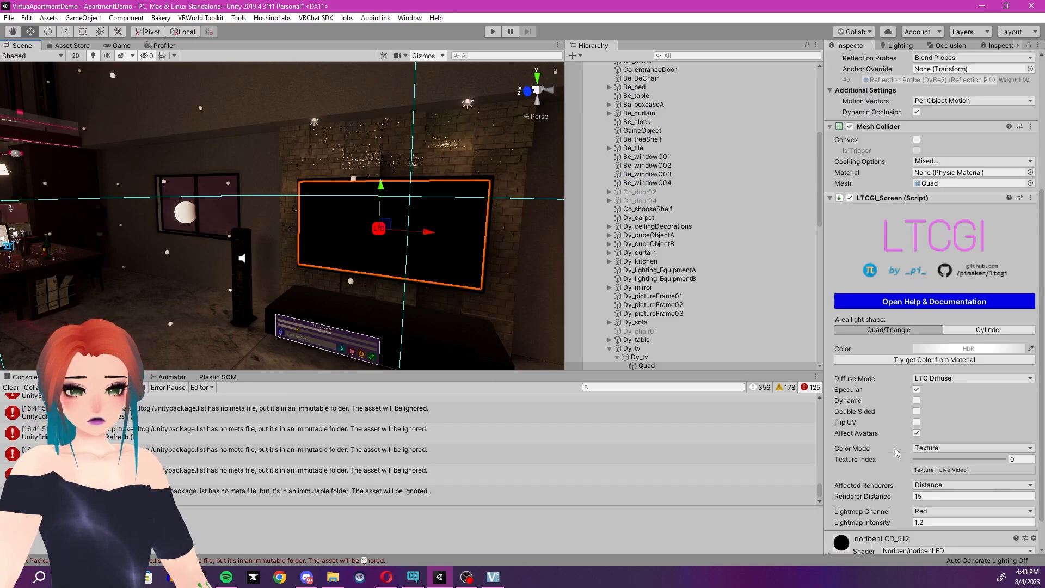
pyautogui.click(830, 519)
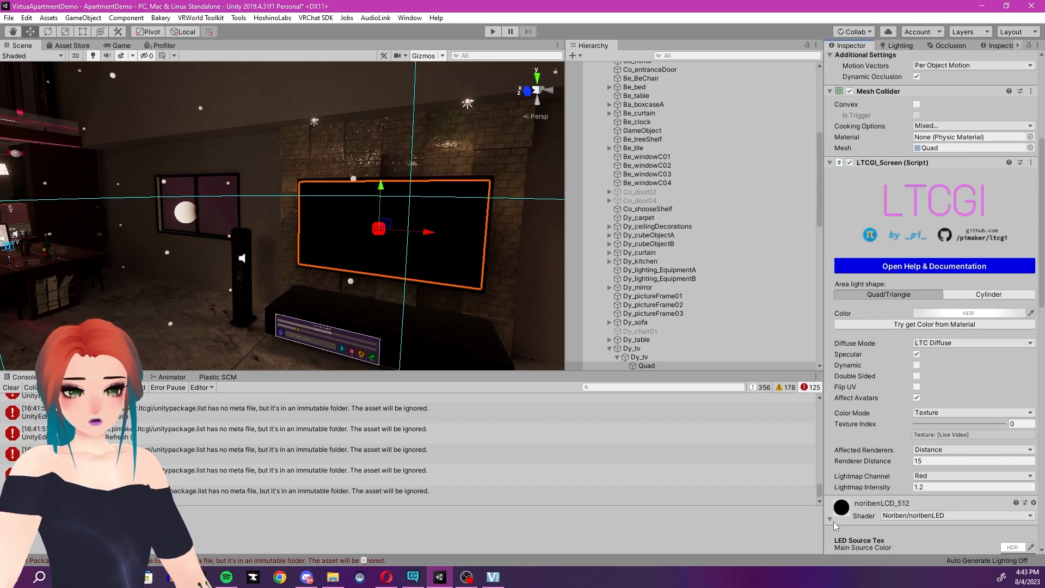
pyautogui.scroll(-5, 919, 533)
pyautogui.click(1025, 388)
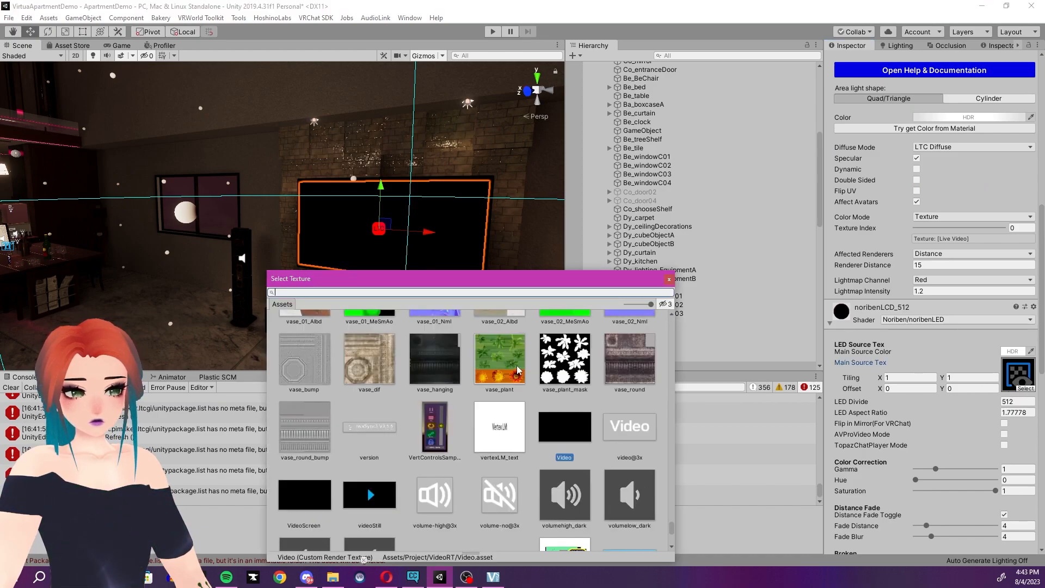
pyautogui.click(519, 370)
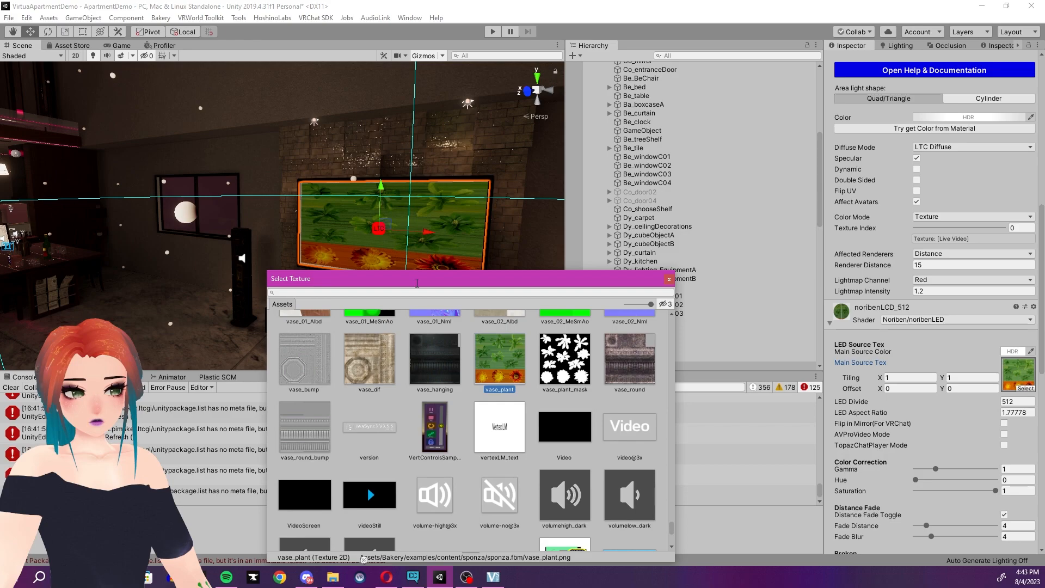
# View the textured TV screen from across the room and restore its Video source texture
pyautogui.moveTo(309, 241); pyautogui.dragTo(446, 147, button='right')
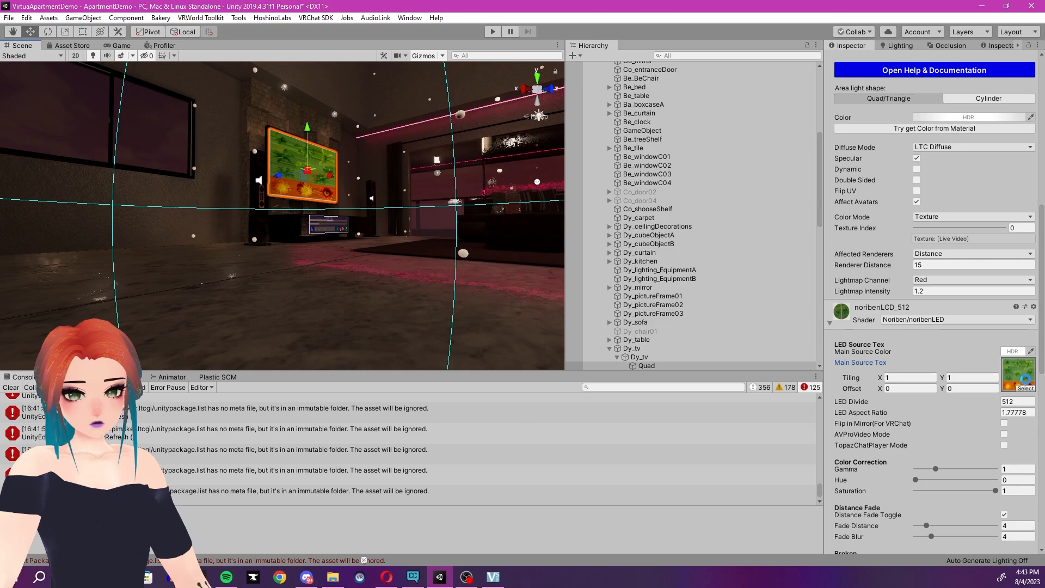
pyautogui.click(1027, 380)
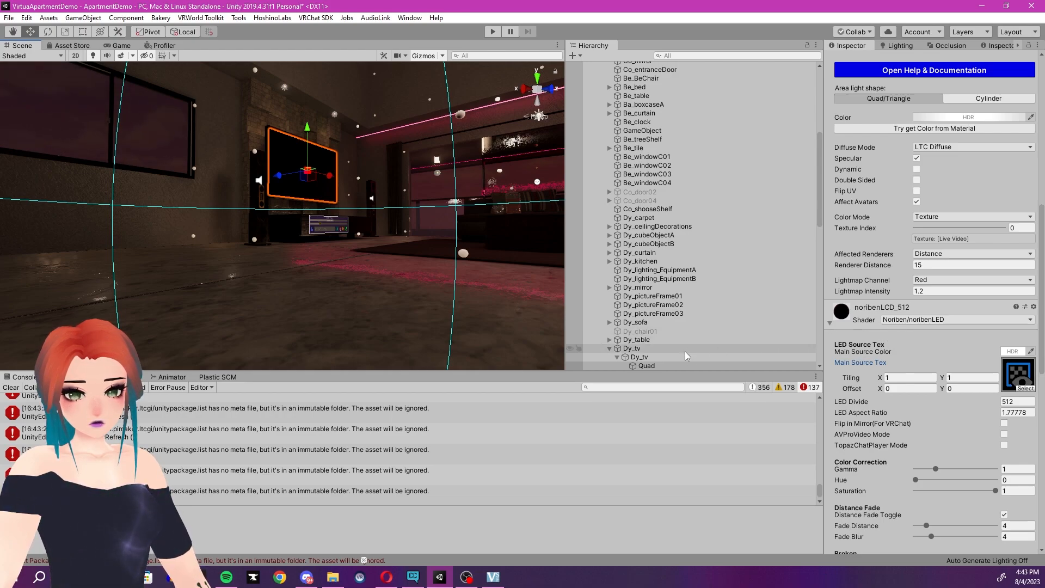
# Examine the lightmap options, including LTCGI Mode, of the M_common_02 material on the floor_01 mesh
pyautogui.moveTo(262, 248)
pyautogui.mouseDown(button='right')
pyautogui.moveTo(323, 245)
pyautogui.moveTo(281, 251)
pyautogui.mouseUp(button='right')
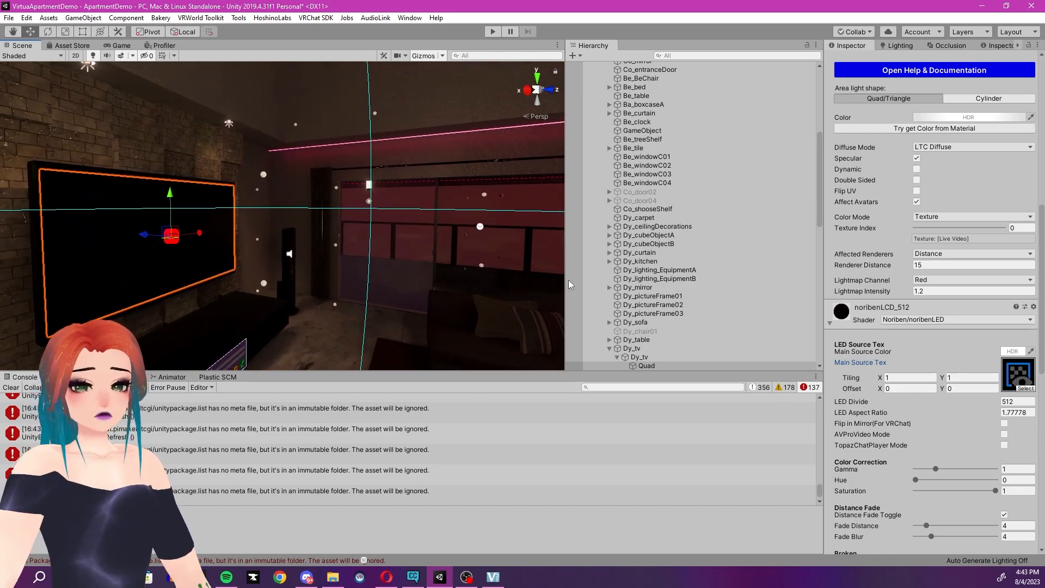
pyautogui.moveTo(399, 318); pyautogui.dragTo(185, 323, button='right')
pyautogui.click(185, 322)
pyautogui.click(185, 323)
pyautogui.scroll(-3, 867, 498)
pyautogui.scroll(-9, 866, 499)
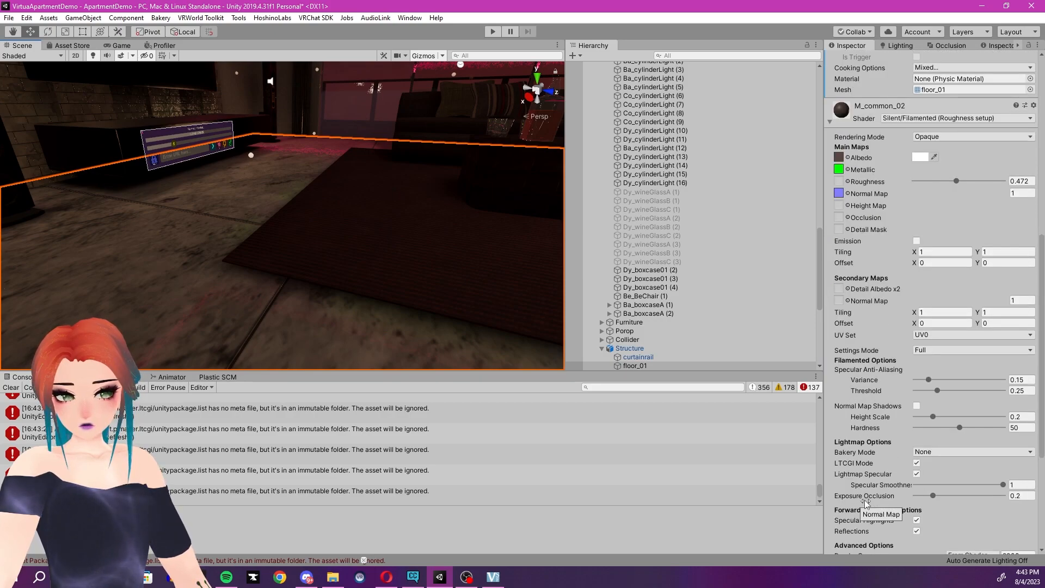
pyautogui.scroll(-4, 867, 503)
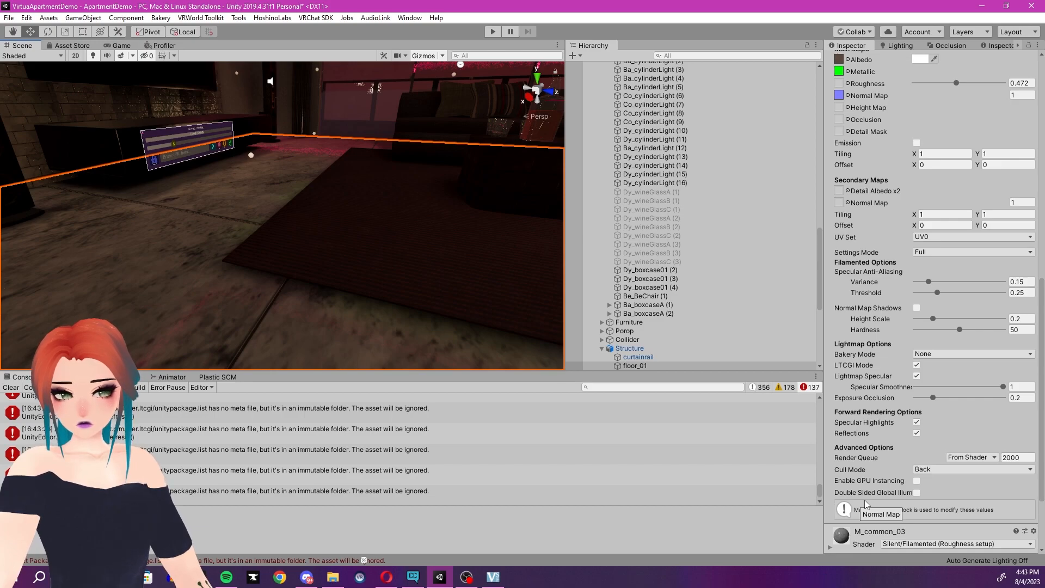
# Switch the material of the pink LED strip Quad (6) to the AudioLink/Surface/AudioReactiveSurface shader
pyautogui.moveTo(326, 261); pyautogui.dragTo(406, 155, button='right')
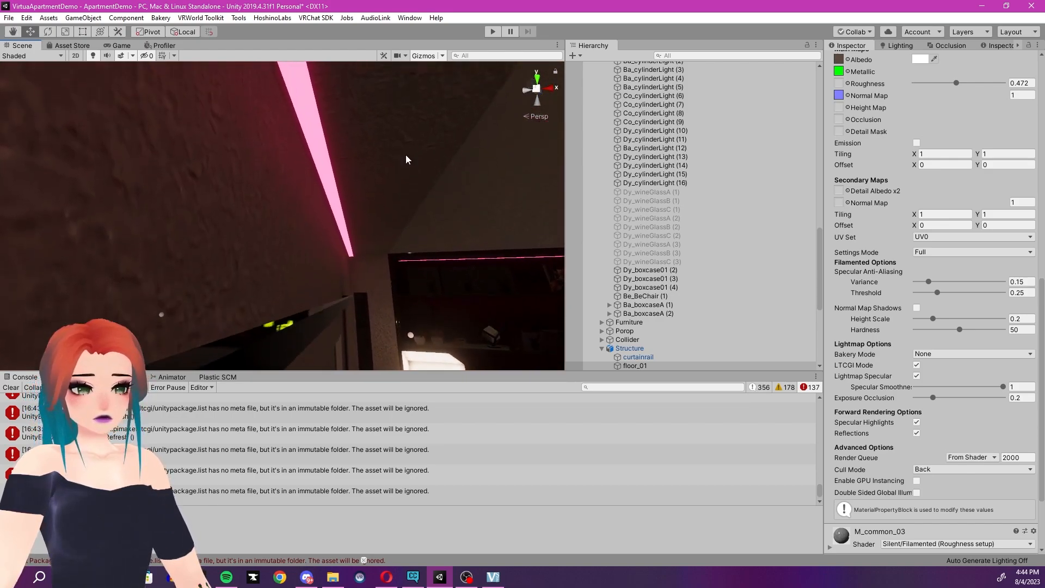
pyautogui.click(336, 184)
pyautogui.click(336, 184)
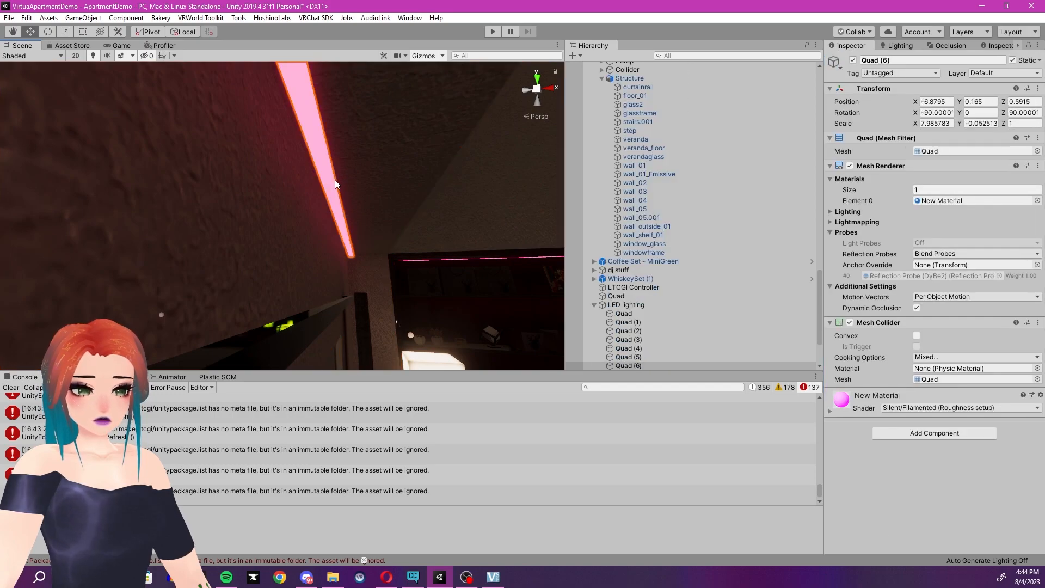
pyautogui.click(831, 413)
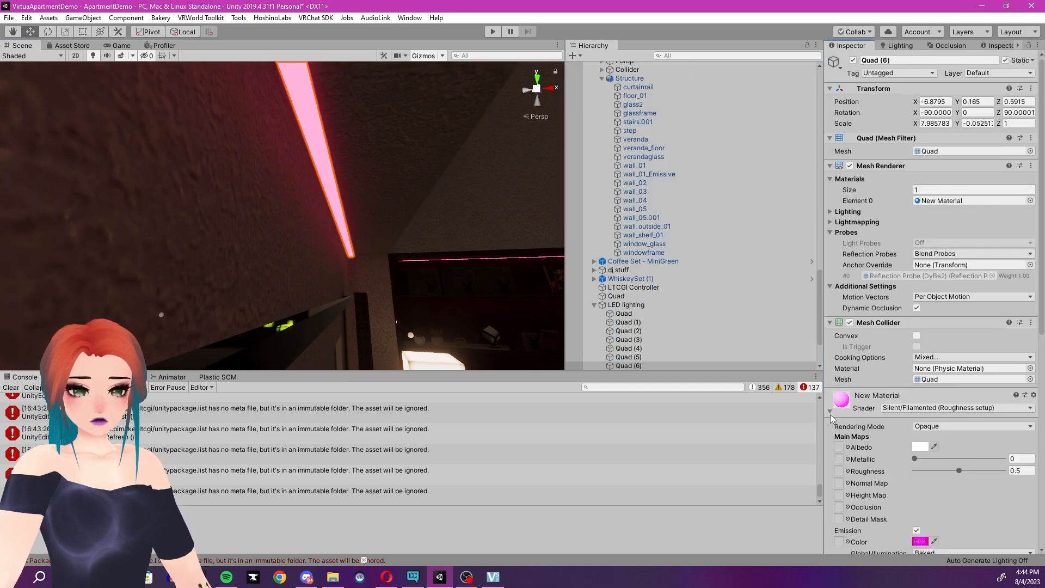
pyautogui.click(925, 409)
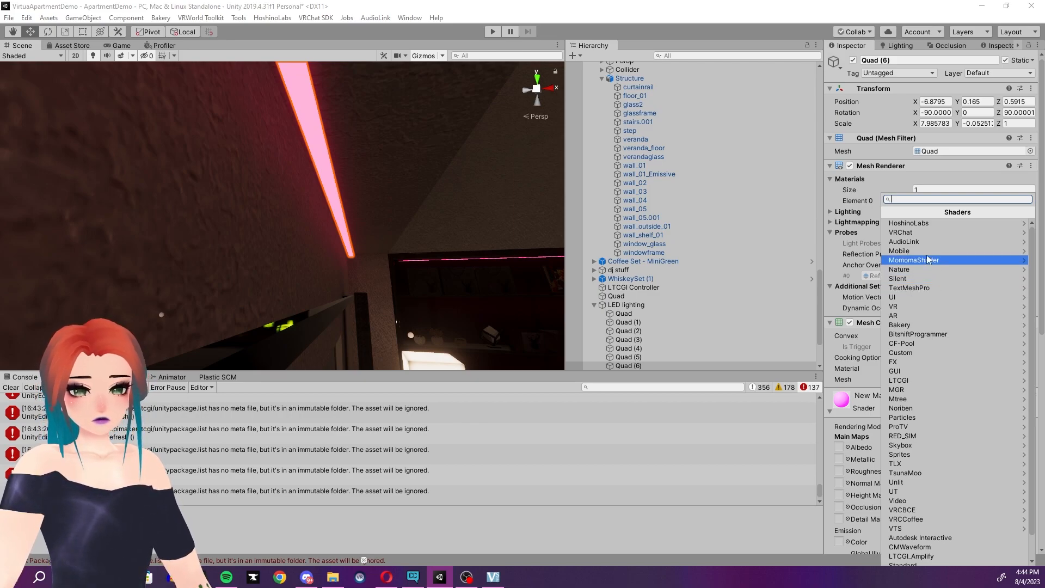
pyautogui.click(922, 240)
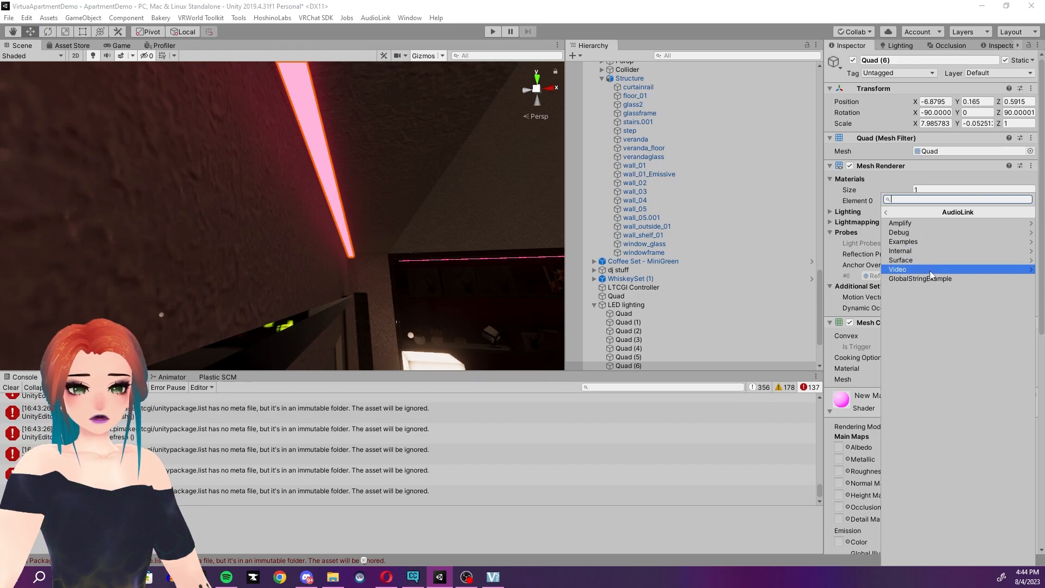
pyautogui.click(924, 260)
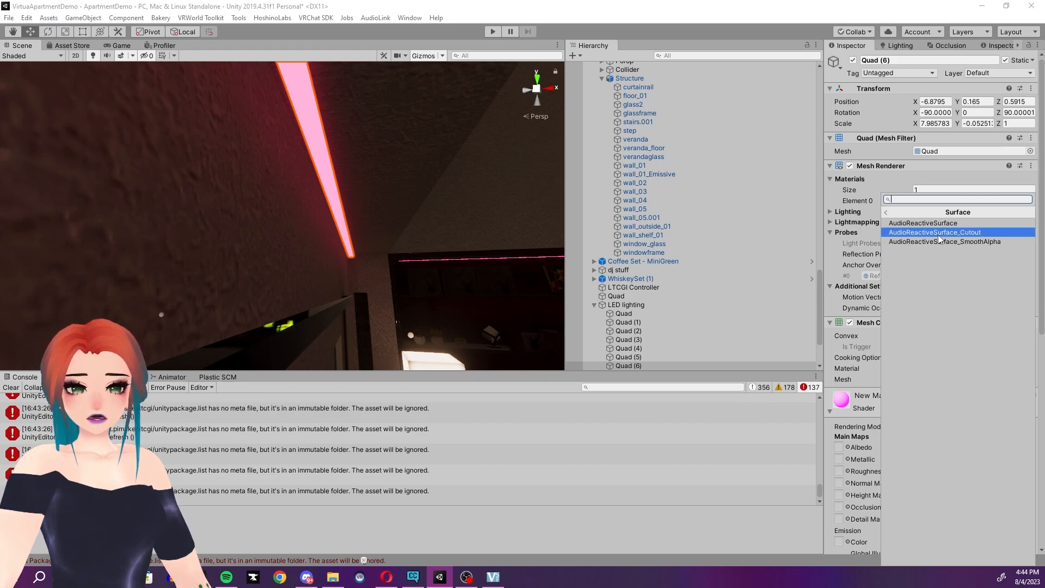
pyautogui.click(934, 224)
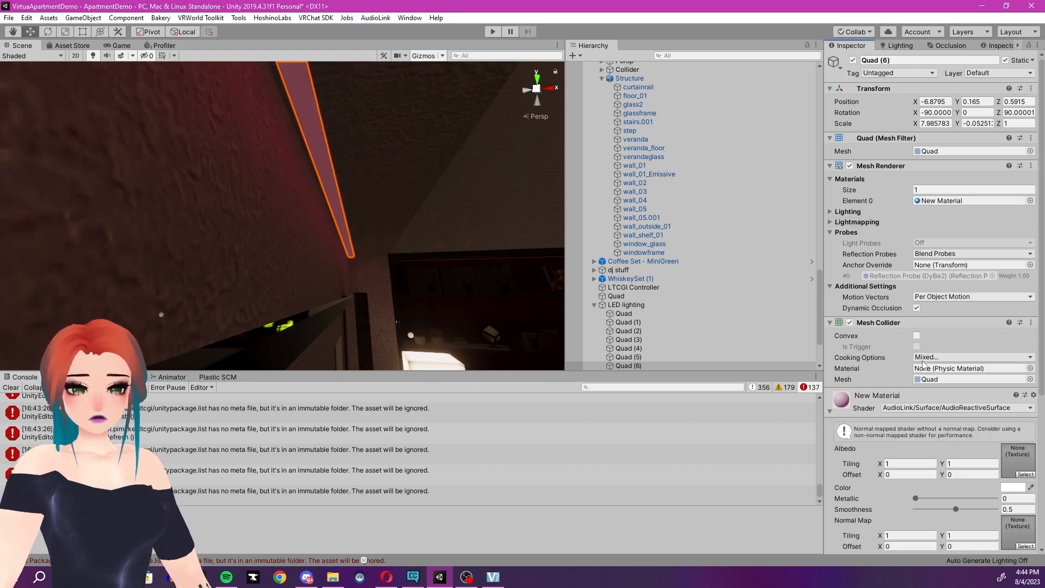
# Set the LED strip material's emission scale to 6 and raise its emission colour intensity to 2.8655
pyautogui.scroll(-4, 864, 478)
pyautogui.click(999, 395)
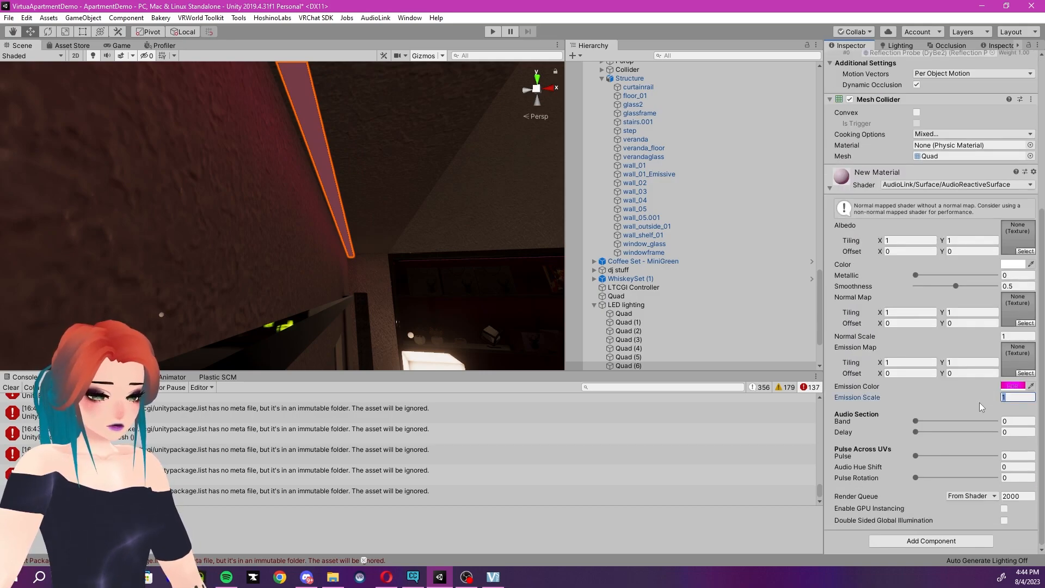
pyautogui.write('6')
pyautogui.click(1014, 386)
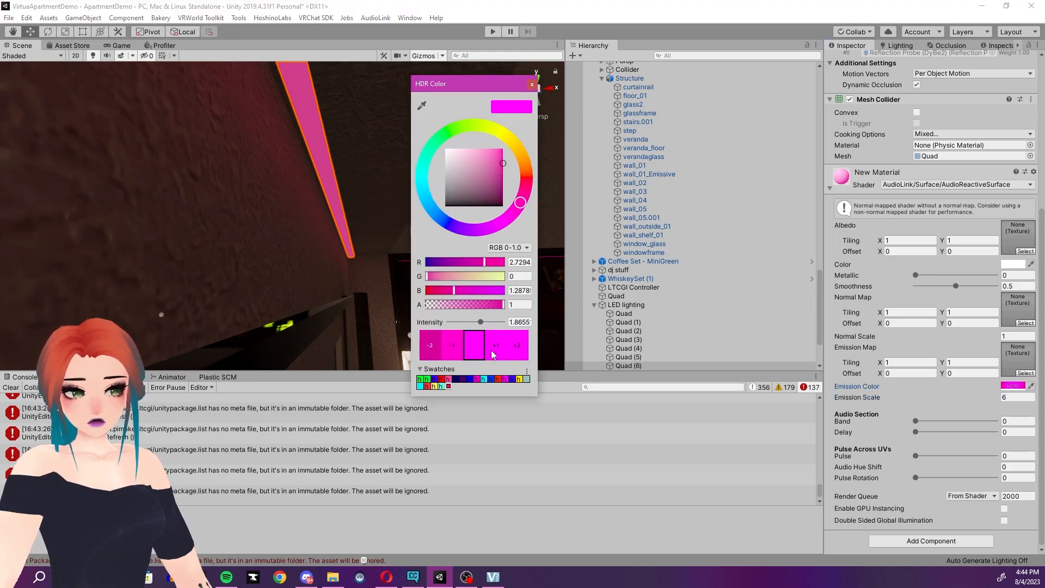
pyautogui.click(501, 352)
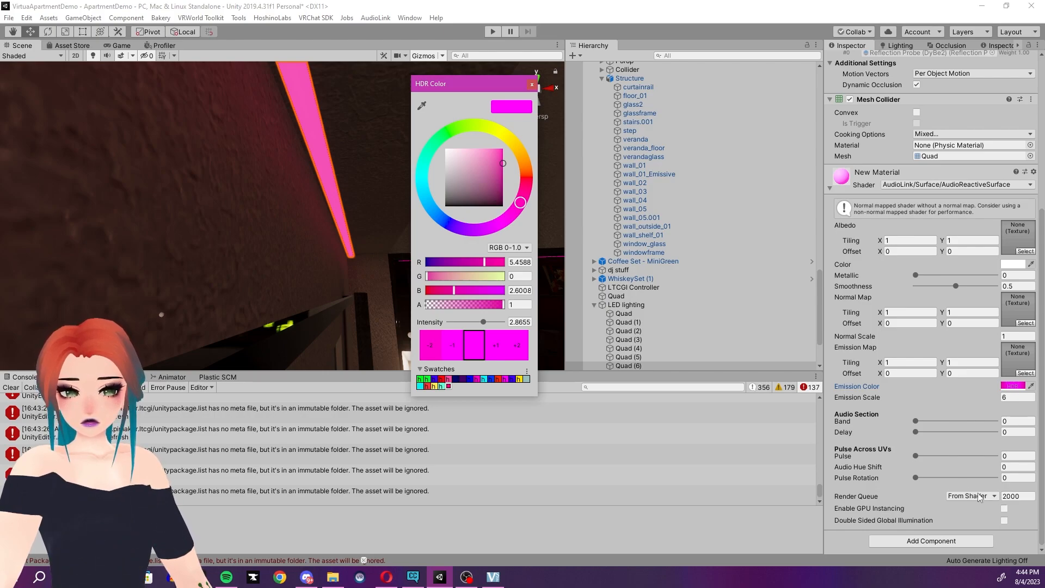
# Set the LED strip material's Pulse Across UVs value to 0.62 and check the strips around the room
pyautogui.moveTo(917, 456); pyautogui.dragTo(968, 463)
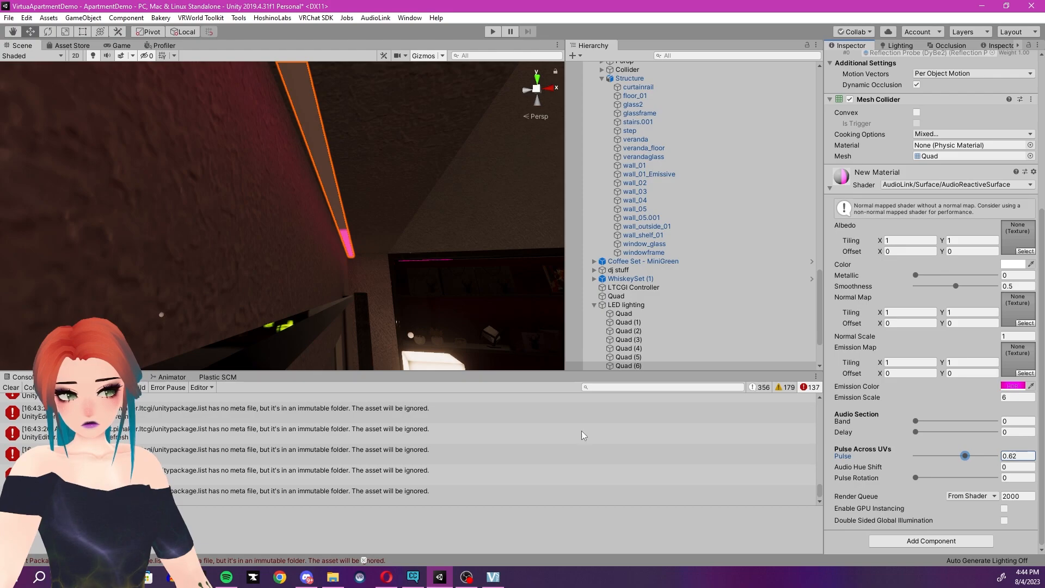
pyautogui.moveTo(468, 294); pyautogui.dragTo(367, 254, button='right')
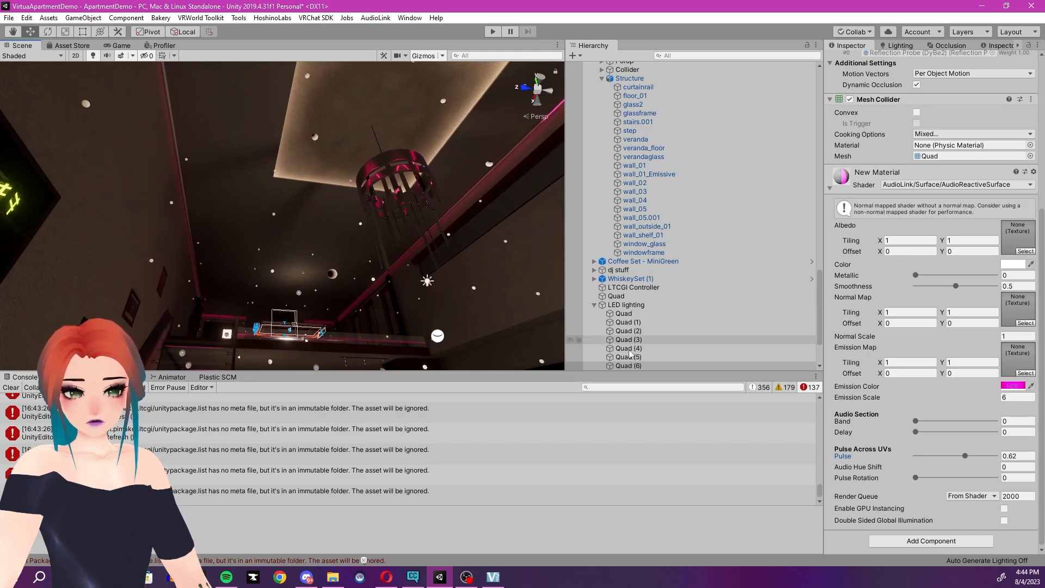
# Set the LED strip material's emission scale to 8 and brighten its emission colour by one exposure step
pyautogui.click(1016, 397)
pyautogui.write('8')
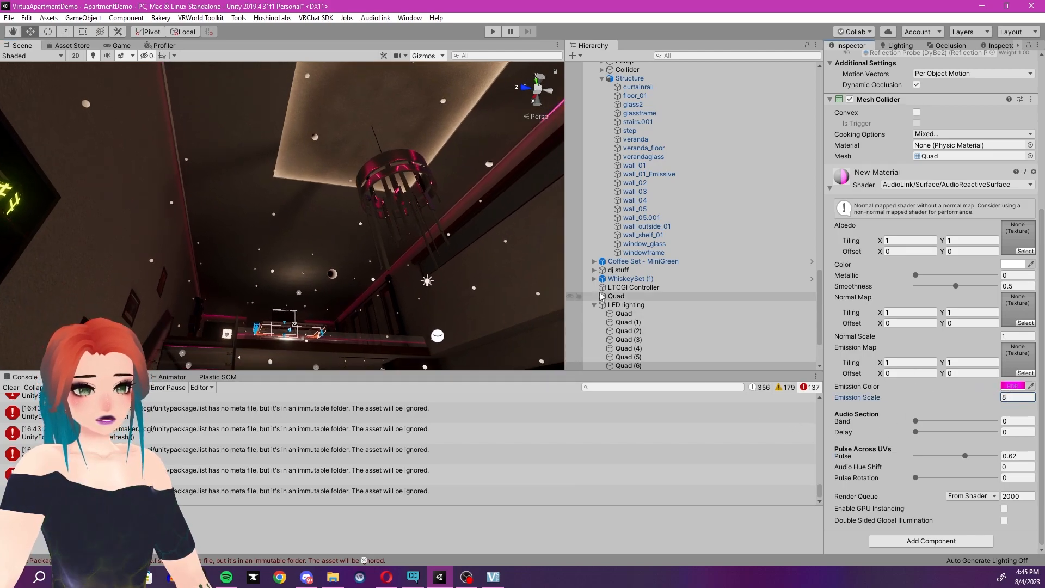
pyautogui.click(1014, 386)
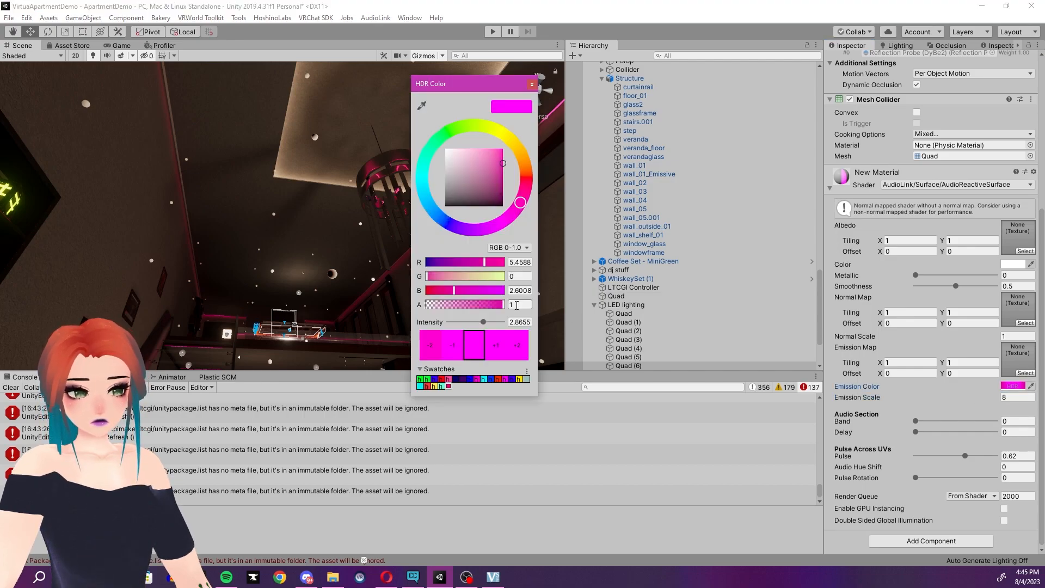
pyautogui.click(496, 345)
# Rotate the two pink LED strips on the bookshelf together
pyautogui.moveTo(247, 277); pyautogui.dragTo(428, 112, button='right')
pyautogui.press('w')
pyautogui.click(354, 181)
pyautogui.keyDown('shift'); pyautogui.click(315, 158); pyautogui.keyUp('shift')
pyautogui.press('e')
pyautogui.moveTo(407, 149); pyautogui.dragTo(384, 201, button='right')
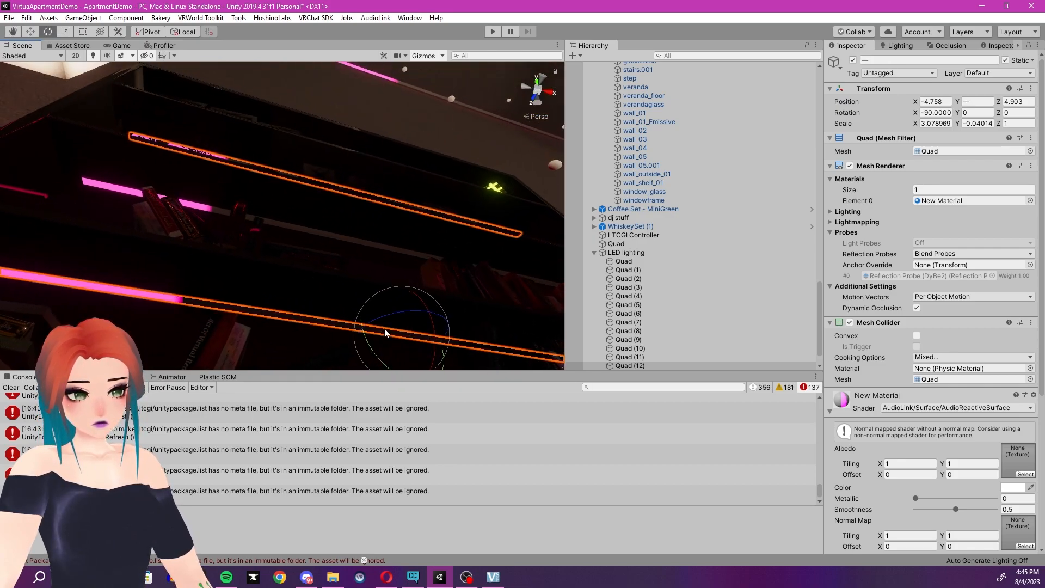
pyautogui.moveTo(389, 318); pyautogui.dragTo(628, 334)
# Rotate the floor-level LED strip Quad (8) near the TV wall to -90 degrees on Z
pyautogui.moveTo(353, 260); pyautogui.dragTo(340, 390, button='right')
pyautogui.moveTo(332, 349); pyautogui.dragTo(296, 129, button='right')
pyautogui.click(296, 129)
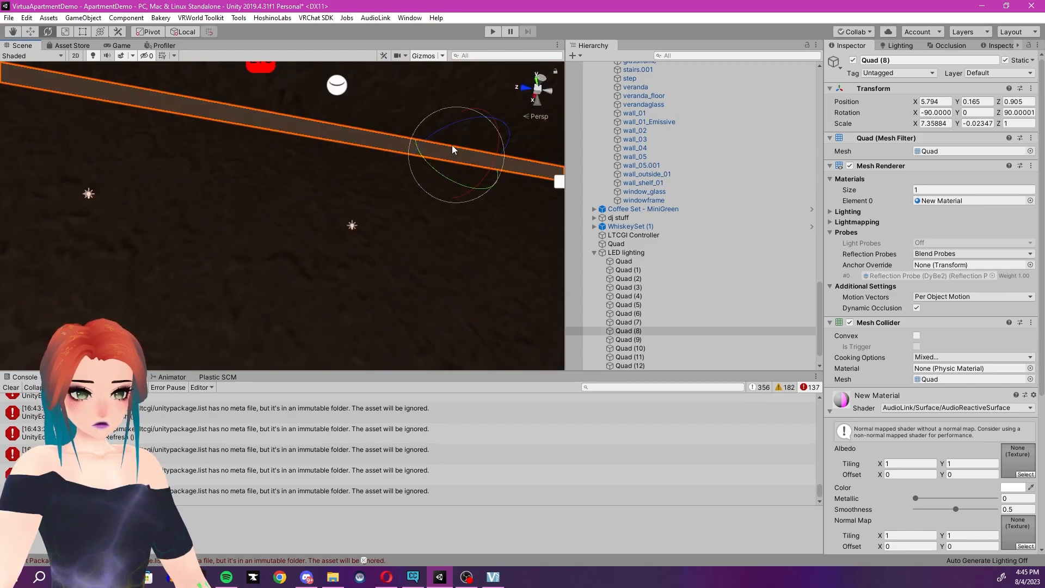
pyautogui.moveTo(444, 127); pyautogui.dragTo(601, 124)
pyautogui.moveTo(417, 156); pyautogui.dragTo(325, 158, button='right')
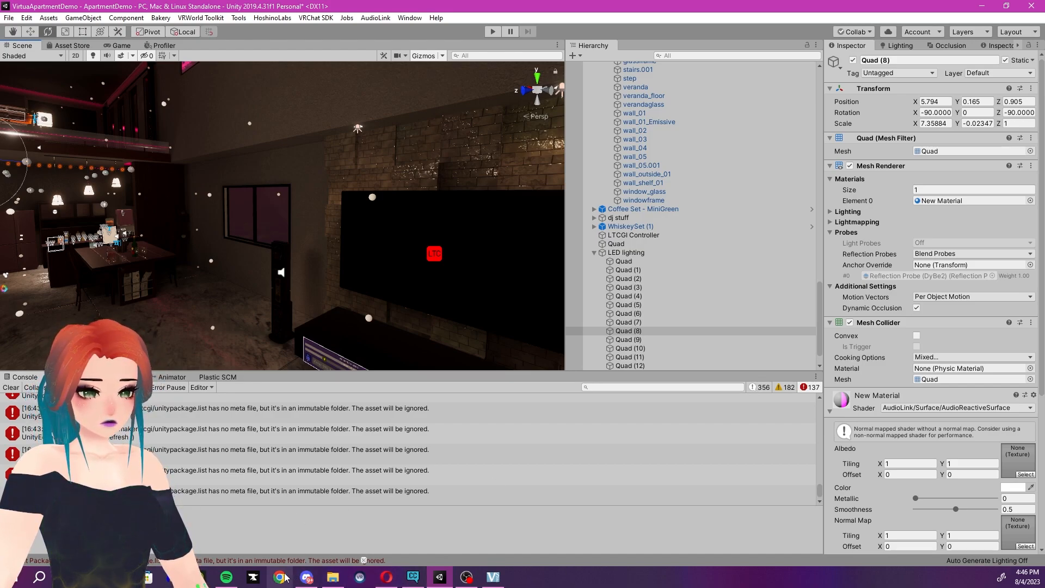
# Import a Unity package into the project from File Explorer
pyautogui.click(333, 577)
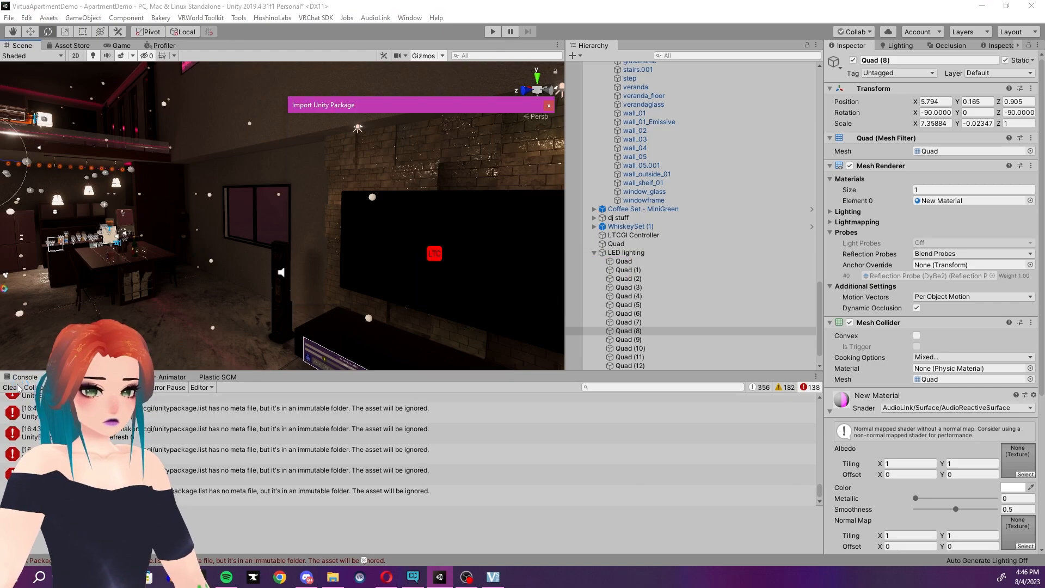
pyautogui.click(534, 294)
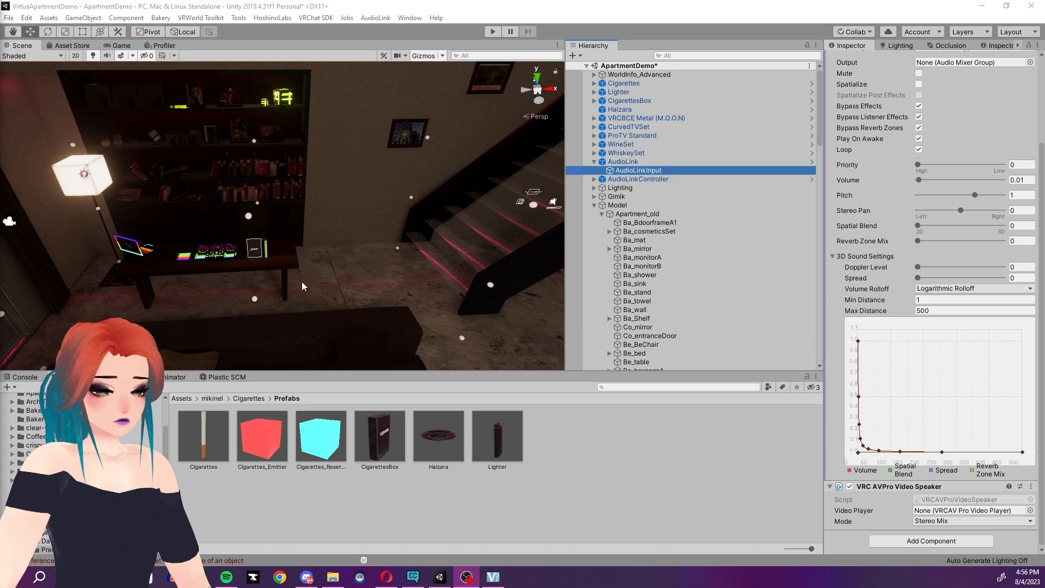
# Assign the scene's AVPro1080p player as the video player of AudioLinkInput's VRC AVPro Video Speaker
pyautogui.moveTo(304, 280); pyautogui.dragTo(316, 285, button='right')
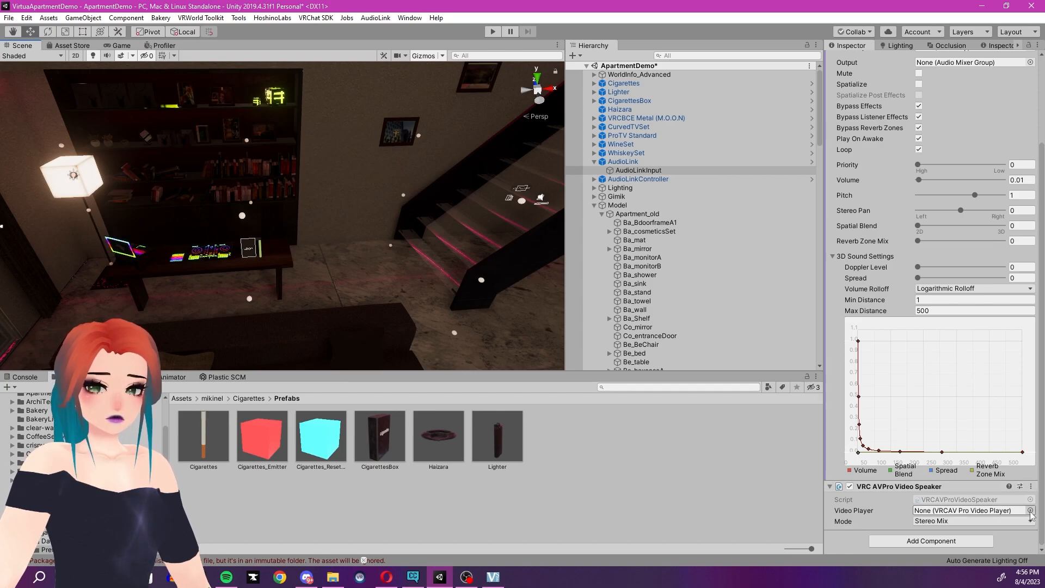
pyautogui.scroll(4, 907, 160)
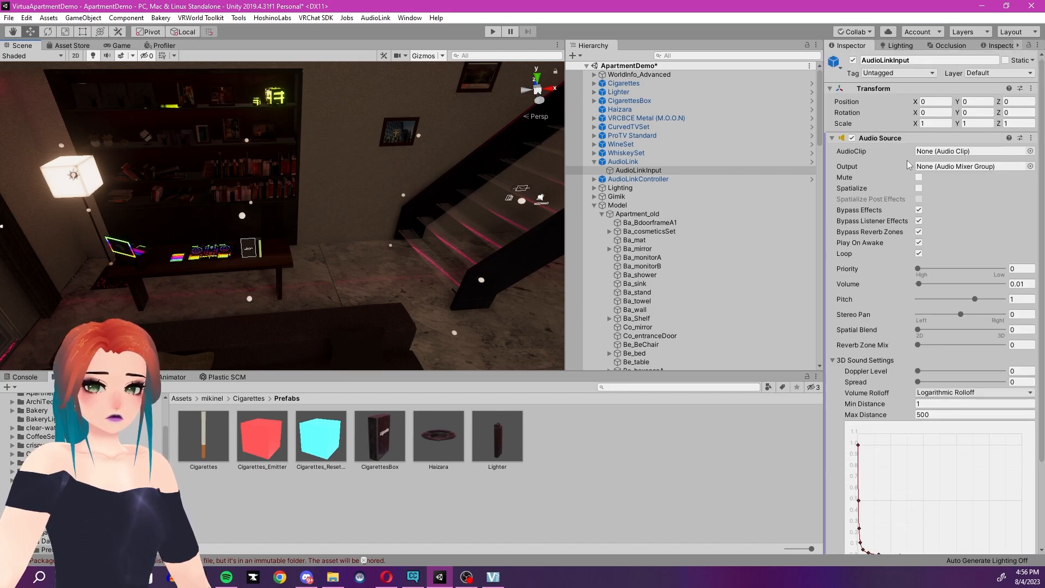
pyautogui.click(691, 171)
pyautogui.scroll(-4, 885, 353)
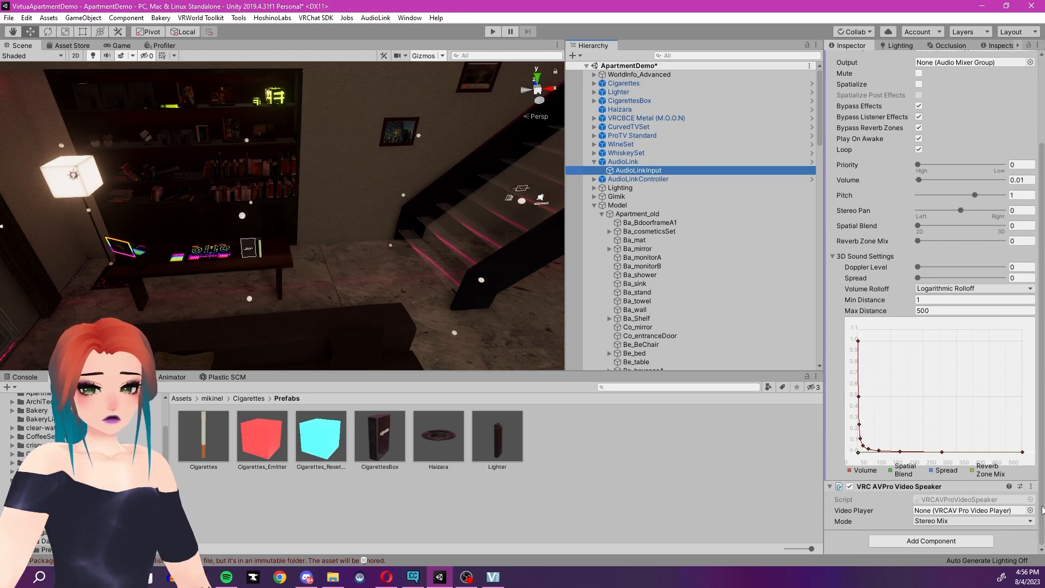
pyautogui.click(1030, 511)
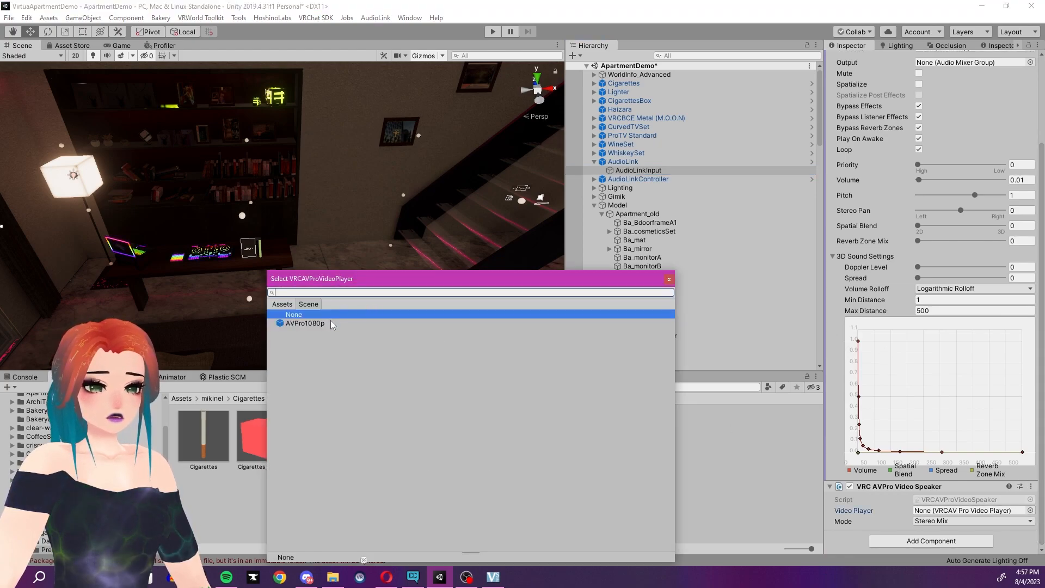
pyautogui.click(305, 324)
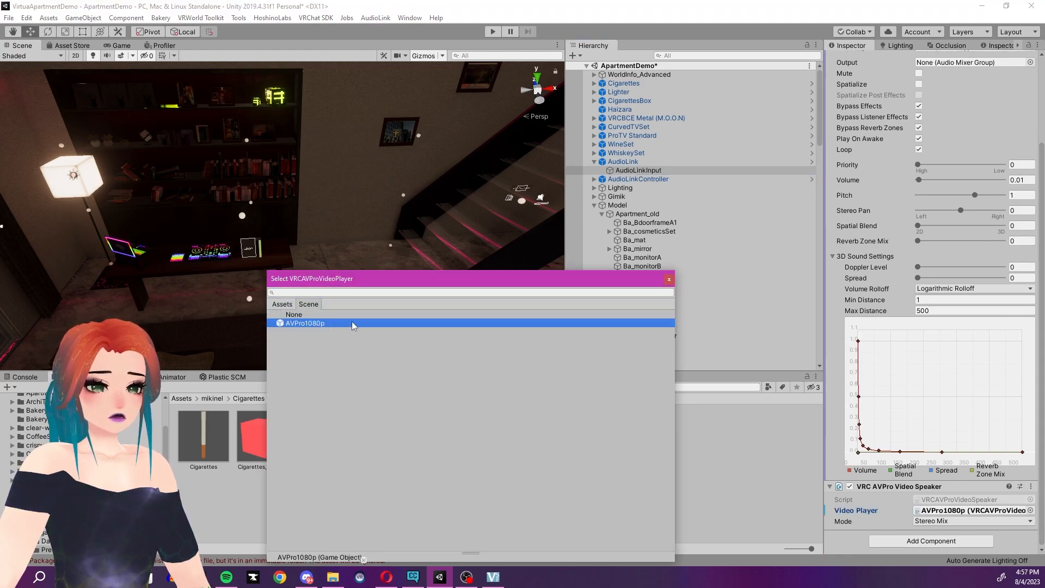
pyautogui.click(669, 280)
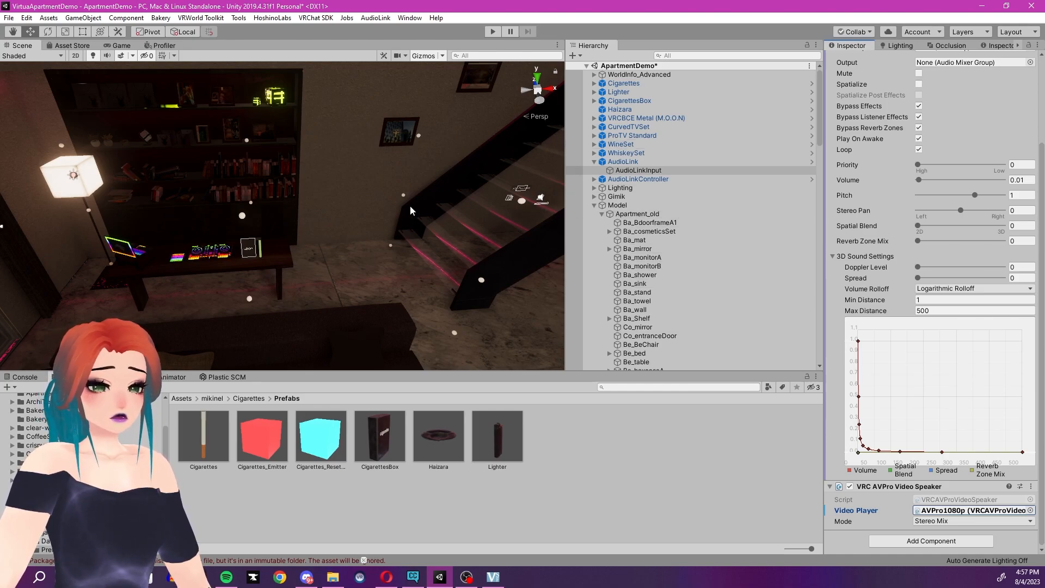
# Link all sound-reactive objects in the scene to the AudioLink object
pyautogui.moveTo(315, 204); pyautogui.dragTo(333, 147, button='right')
pyautogui.click(664, 162)
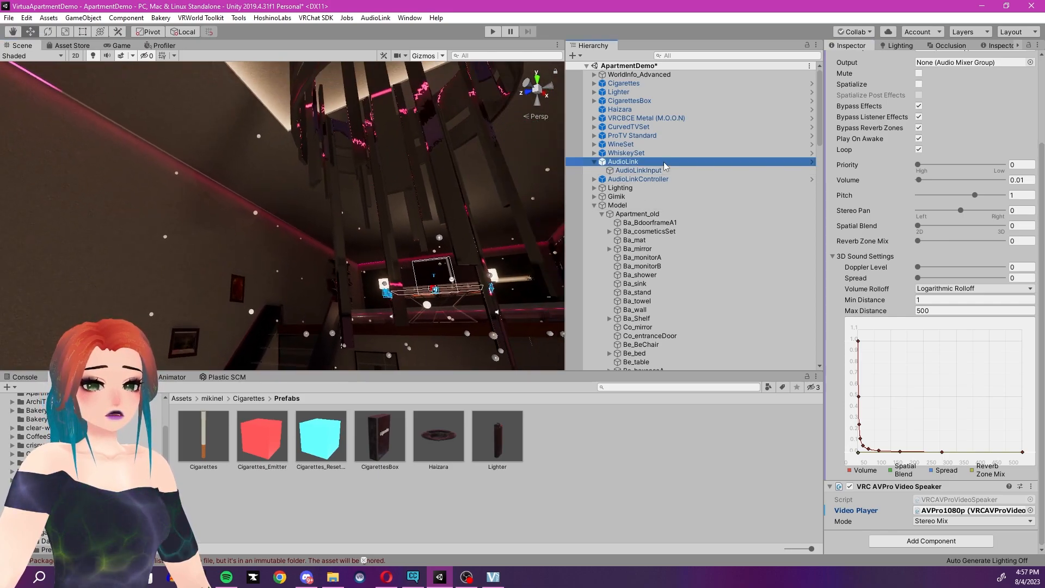
pyautogui.click(876, 110)
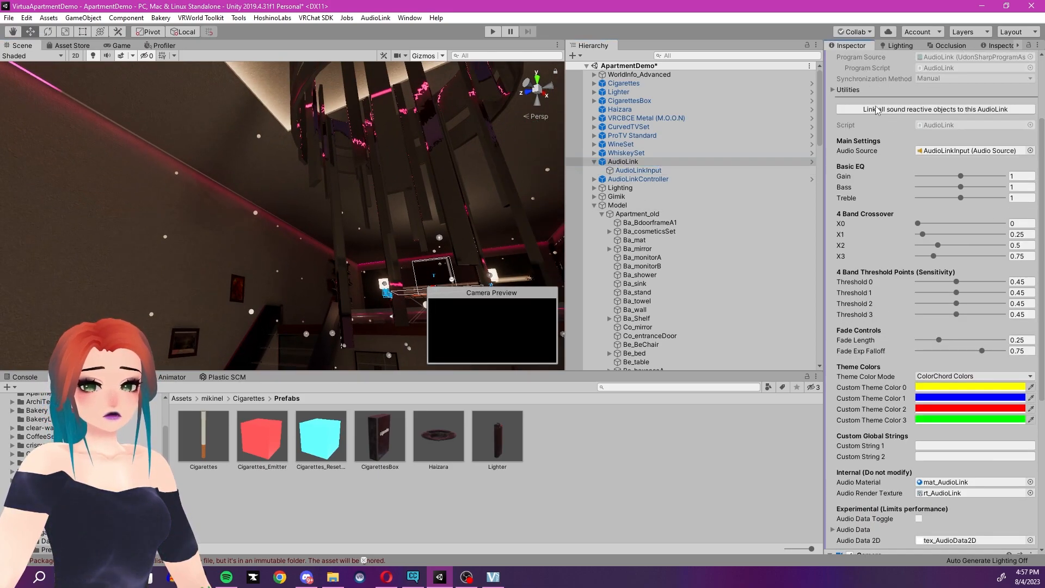
# Open VRWorld Toolkit's Mass Texture Importer
pyautogui.moveTo(329, 199)
pyautogui.mouseDown(button='right')
pyautogui.moveTo(350, 156)
pyautogui.moveTo(384, 150)
pyautogui.moveTo(346, 177)
pyautogui.moveTo(316, 272)
pyautogui.moveTo(287, 283)
pyautogui.moveTo(338, 270)
pyautogui.moveTo(154, 309)
pyautogui.moveTo(330, 202)
pyautogui.moveTo(259, 215)
pyautogui.moveTo(338, 200)
pyautogui.mouseUp(button='right')
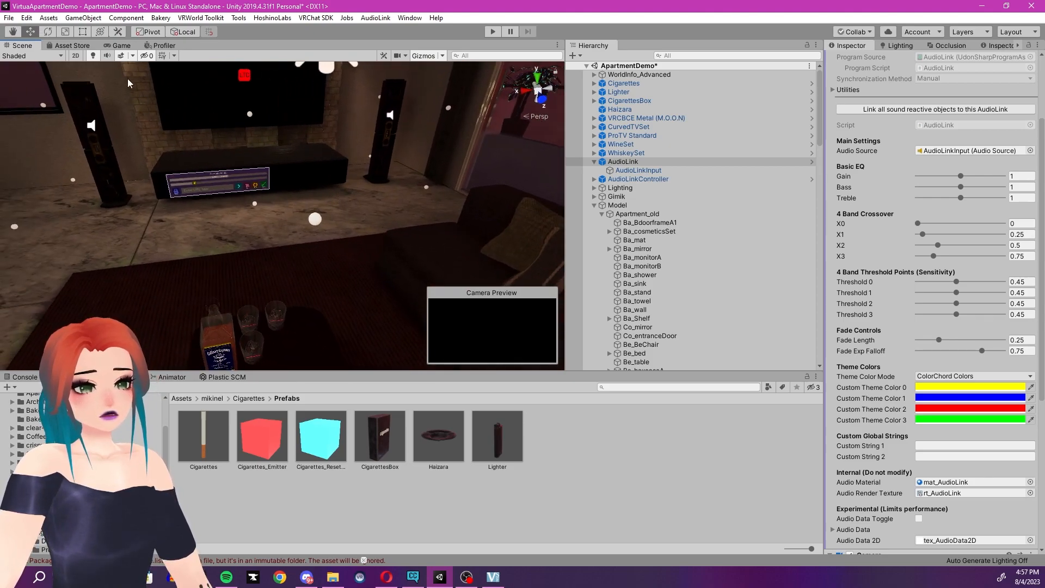
pyautogui.moveTo(288, 252); pyautogui.dragTo(238, 262, button='right')
pyautogui.click(274, 244)
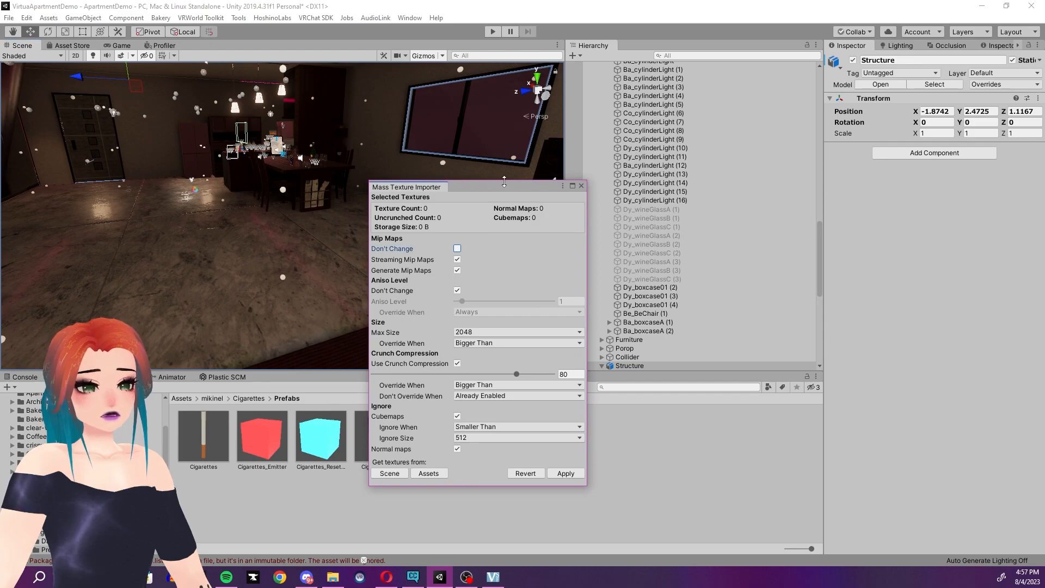
pyautogui.click(209, 18)
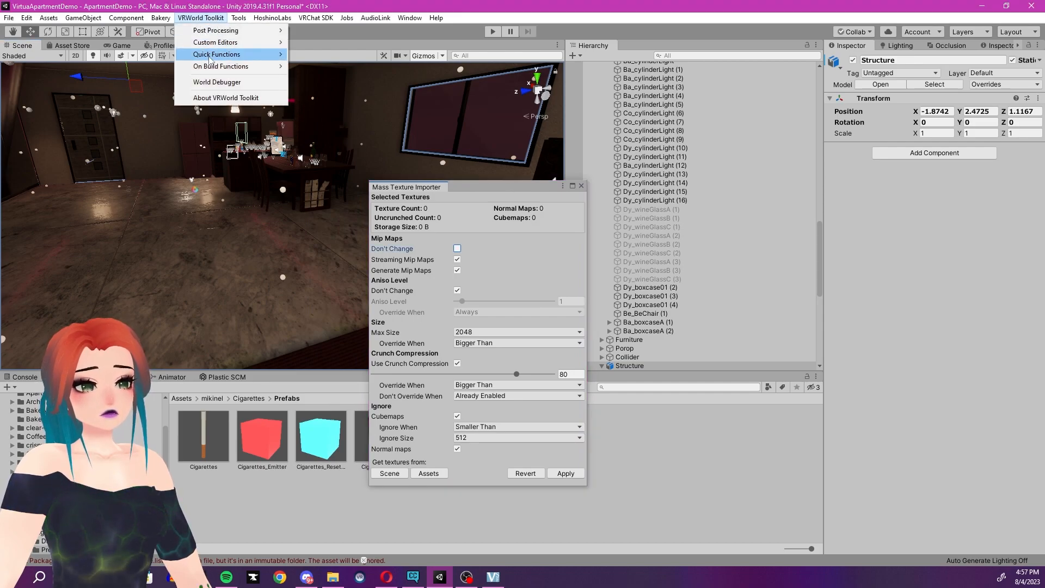
pyautogui.moveTo(216, 71)
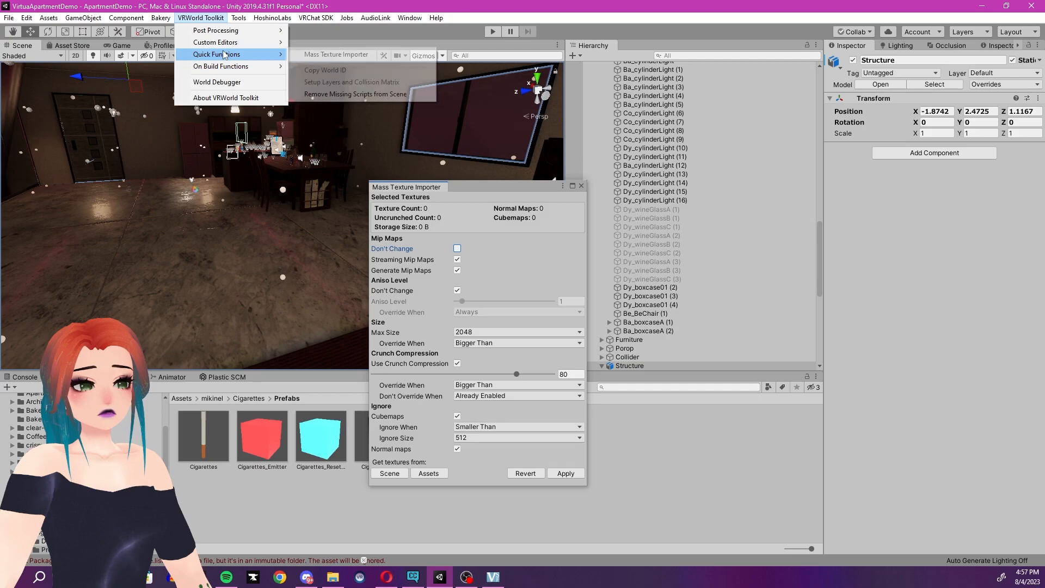
pyautogui.click(308, 55)
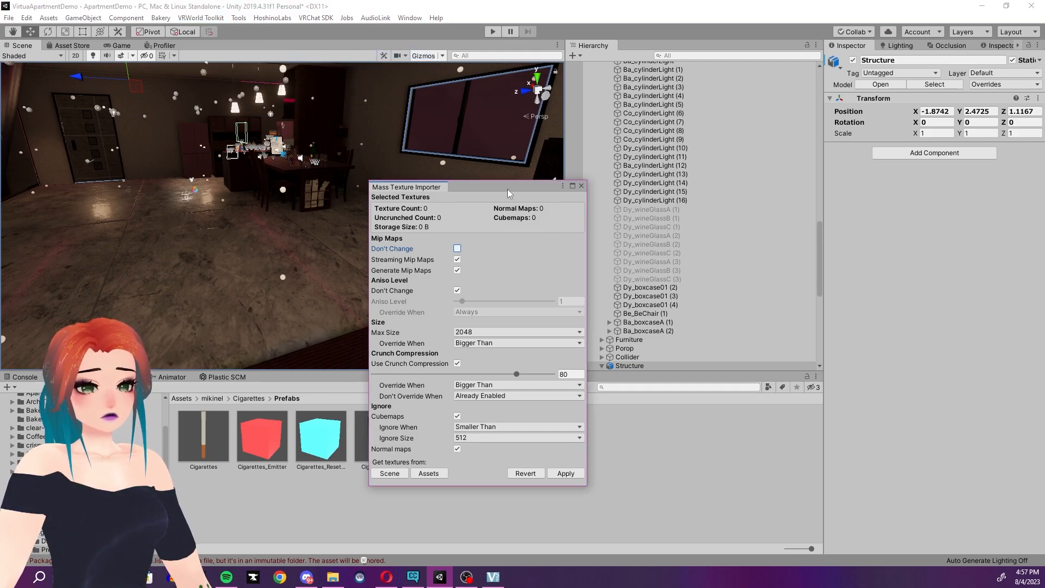
pyautogui.moveTo(506, 188); pyautogui.dragTo(556, 167)
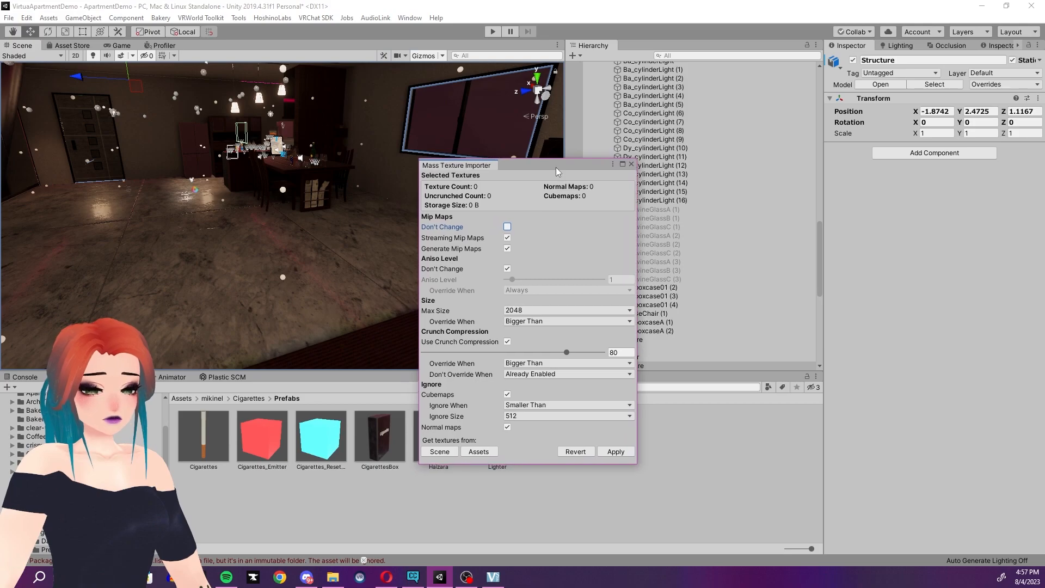
# Set the Mass Texture Importer's max size to 1024 and apply its settings to all textures used in the scene
pyautogui.click(507, 228)
pyautogui.click(507, 228)
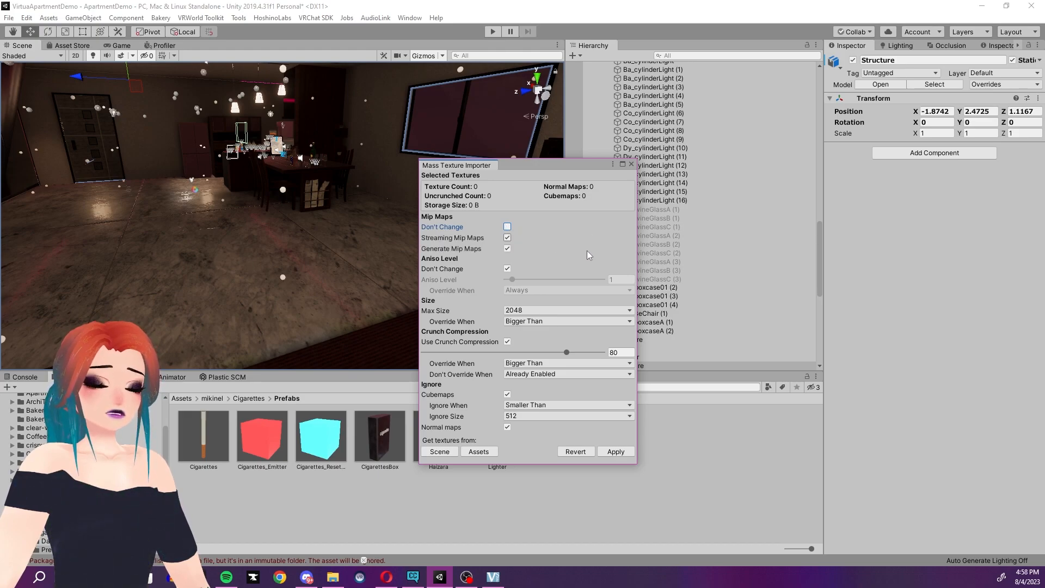
pyautogui.click(531, 312)
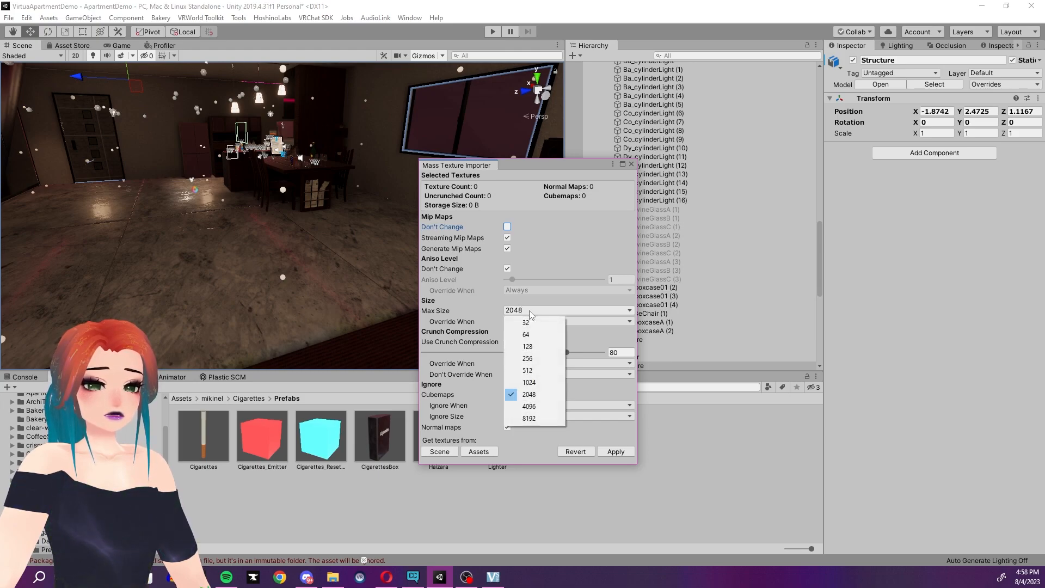
pyautogui.click(532, 382)
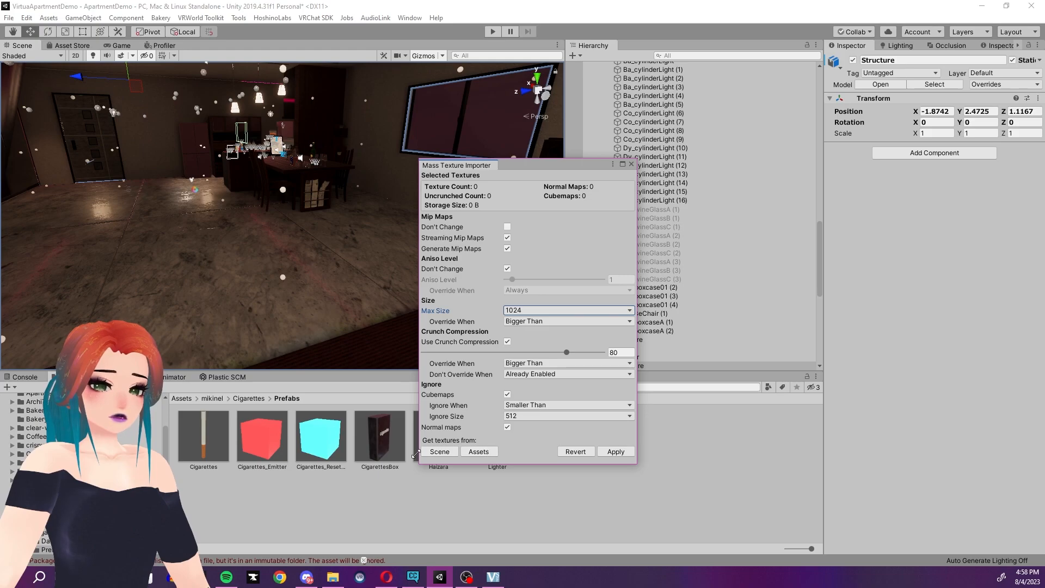
pyautogui.click(440, 452)
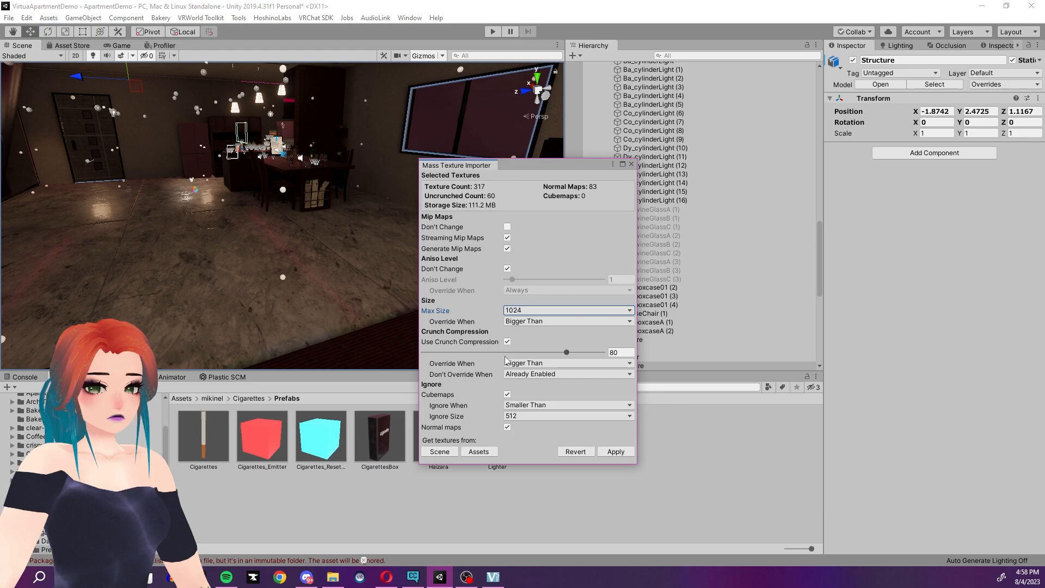
pyautogui.click(615, 452)
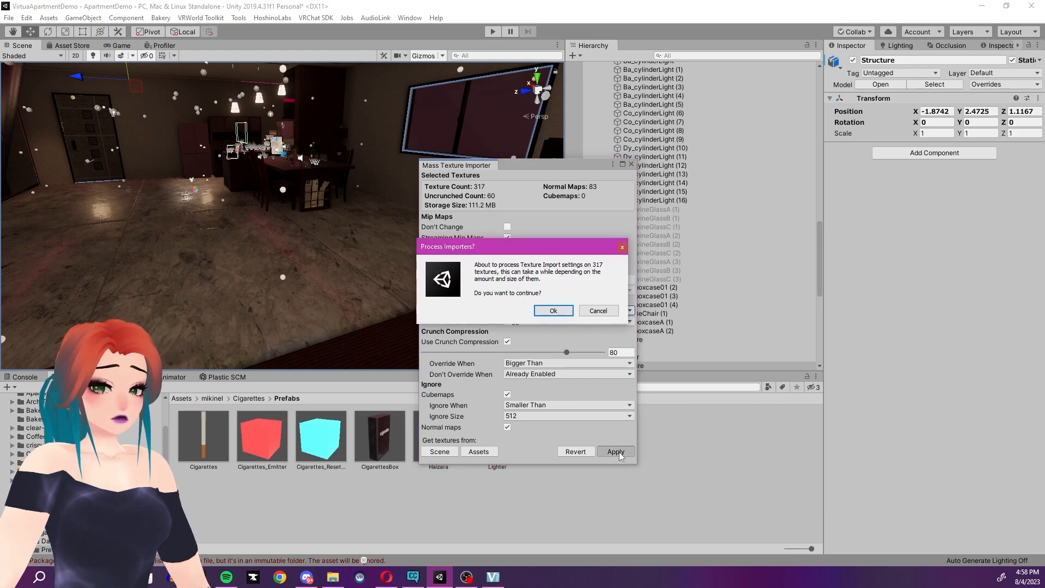
pyautogui.click(547, 310)
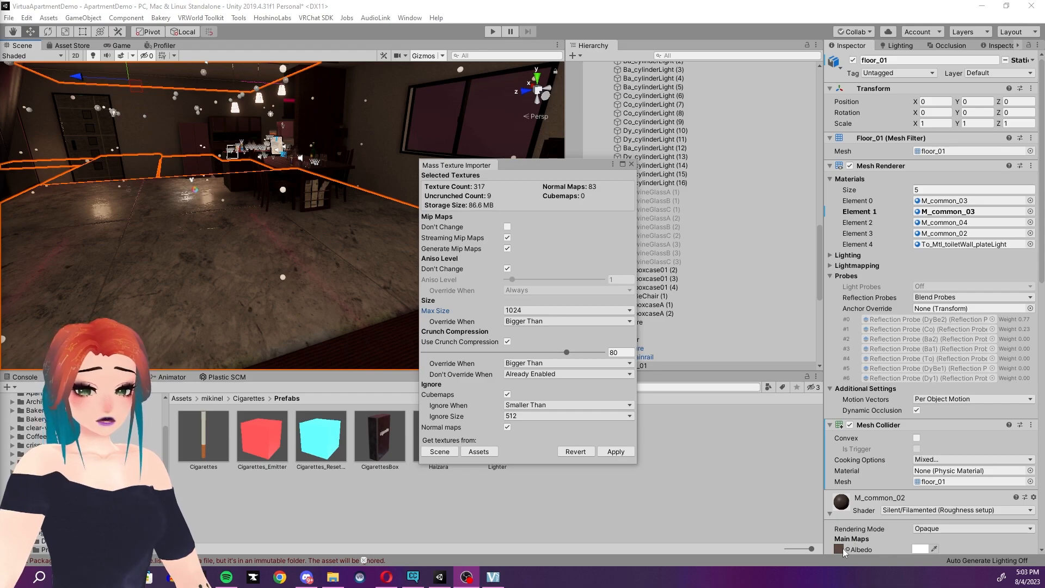
# Locate the albedo texture of floor_01's M_common_02 material in the project and inspect its import settings
pyautogui.click(842, 550)
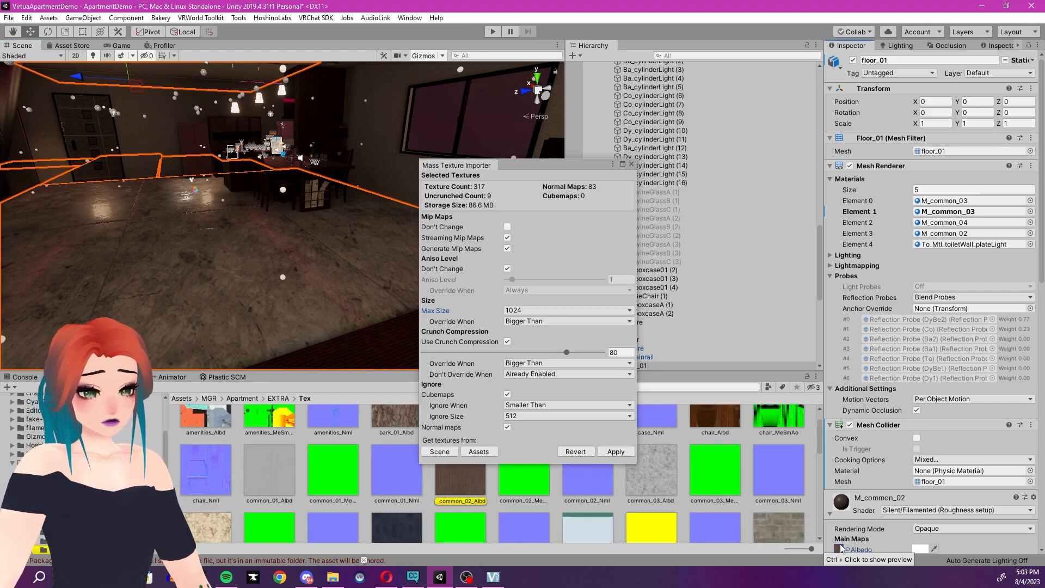
pyautogui.moveTo(544, 167); pyautogui.dragTo(268, 106)
pyautogui.scroll(-5, 912, 469)
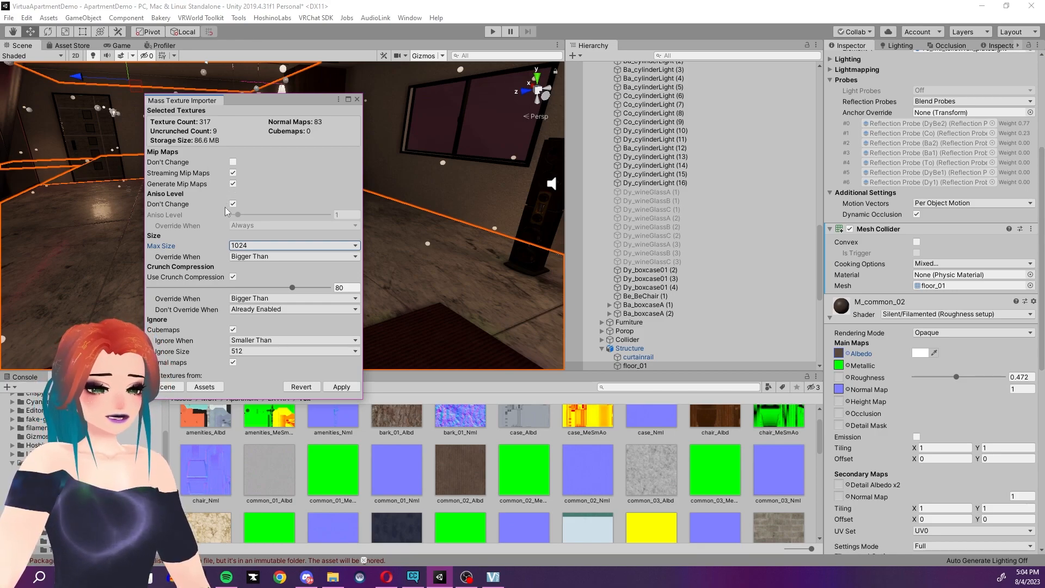
pyautogui.click(842, 354)
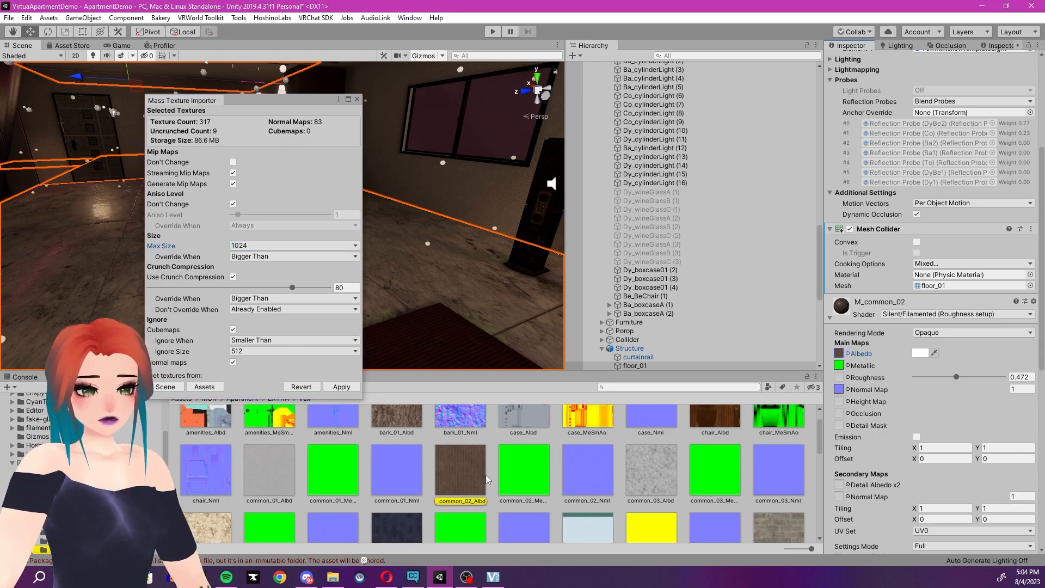
pyautogui.click(457, 470)
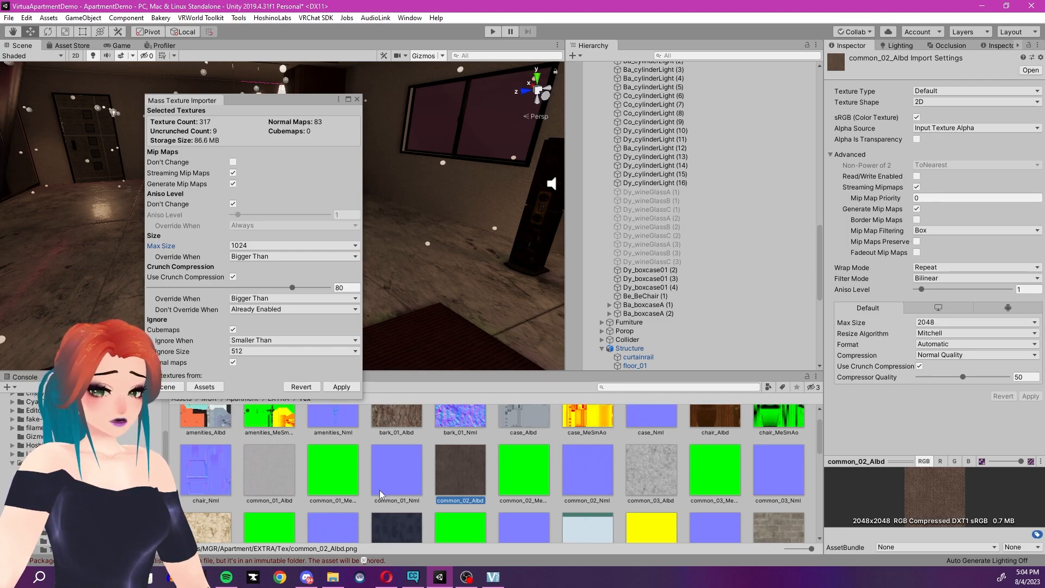
# Select all textures in the Tex folder, from amenities_Albd to wine_Nml, and set their Max Size to 1024
pyautogui.scroll(1, 381, 489)
pyautogui.click(204, 436)
pyautogui.scroll(-10, 204, 437)
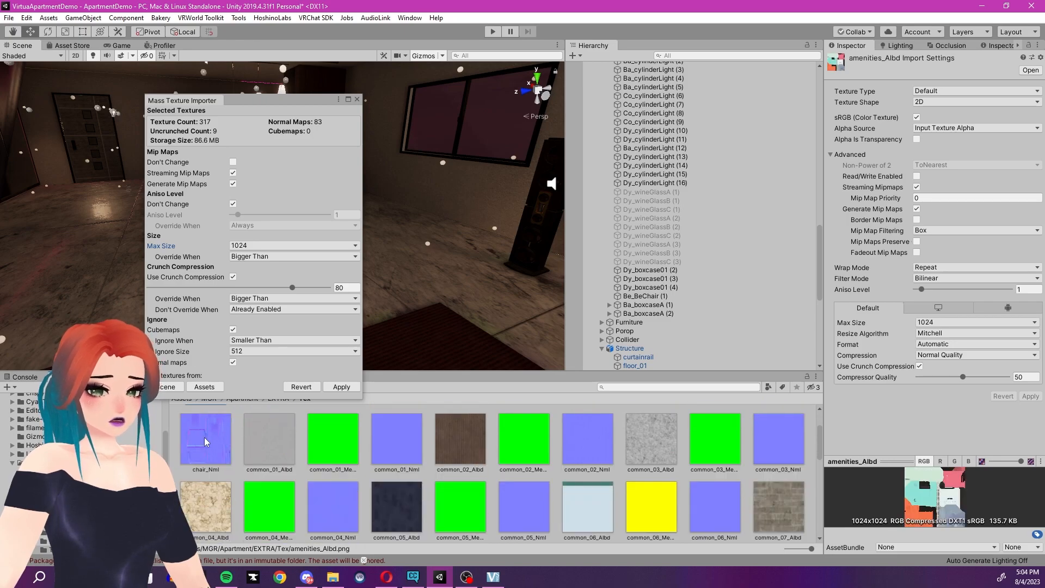
pyautogui.scroll(-3, 204, 437)
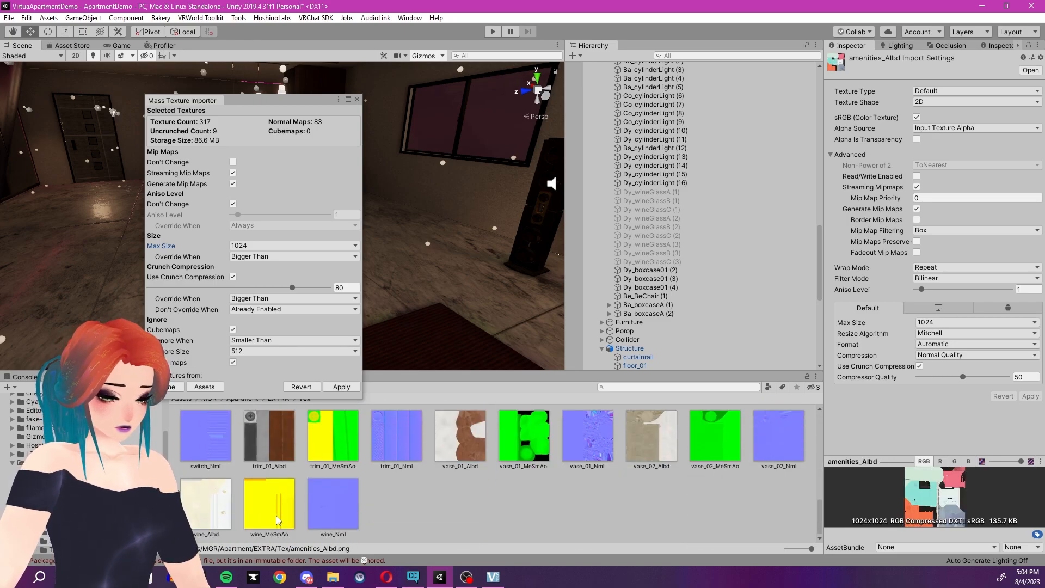
pyautogui.keyDown('shift'); pyautogui.click(329, 515); pyautogui.keyUp('shift')
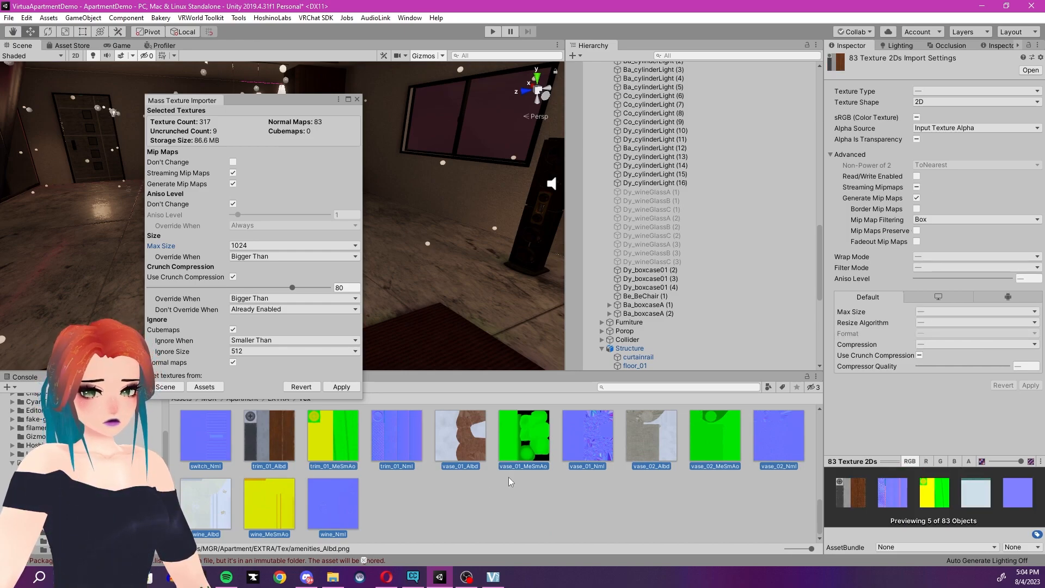
pyautogui.click(945, 312)
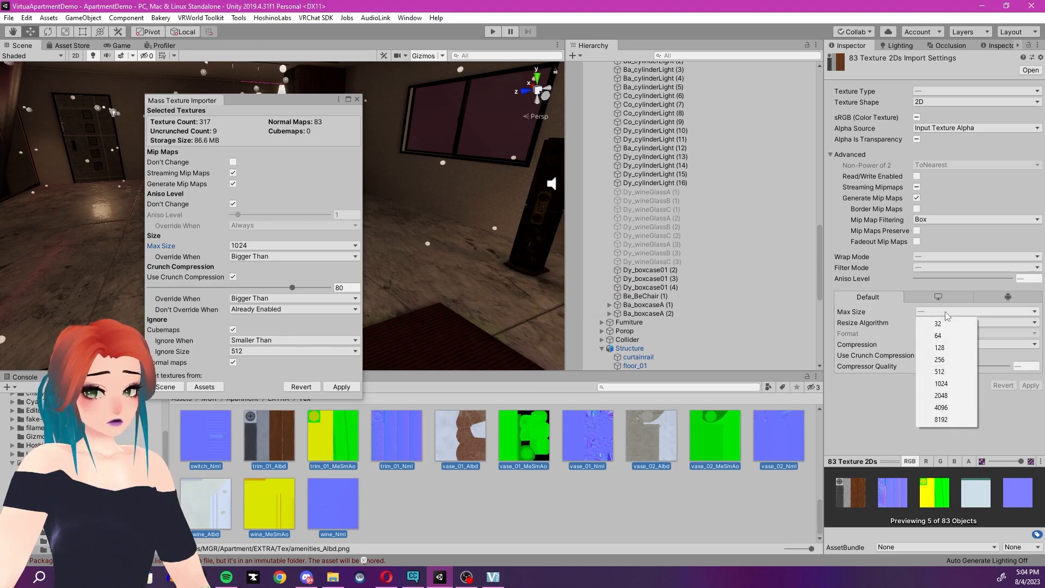
pyautogui.click(954, 384)
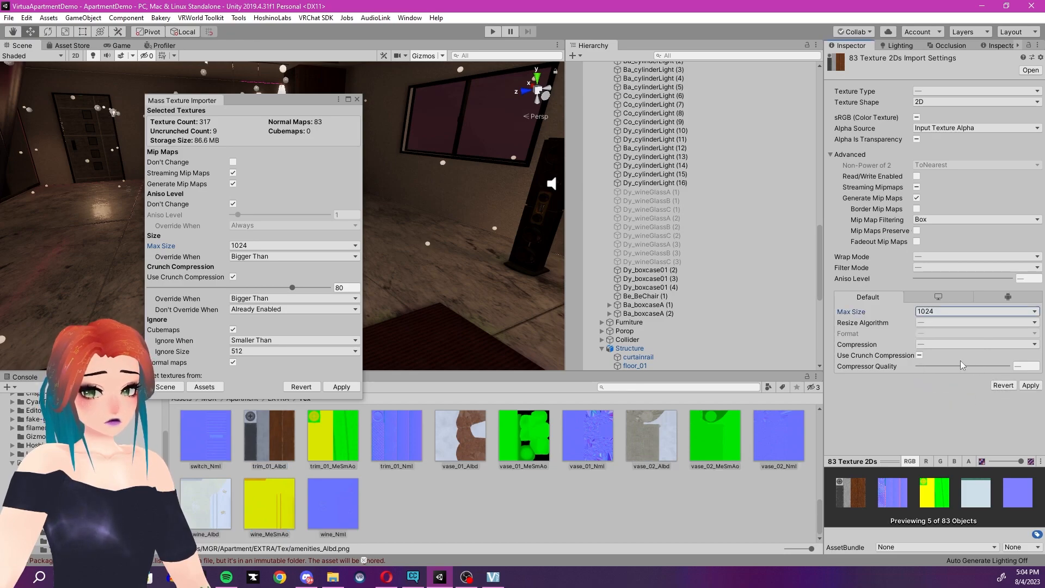
# Enable crunch compression with a compressor quality of 80 for the selected textures and apply the import settings
pyautogui.click(921, 355)
pyautogui.click(984, 366)
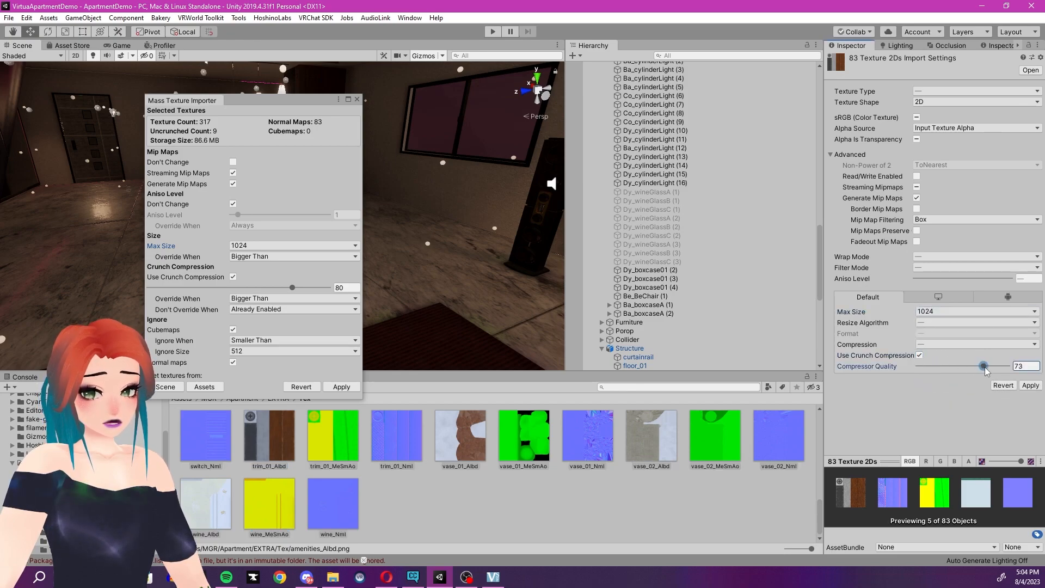
pyautogui.write('80')
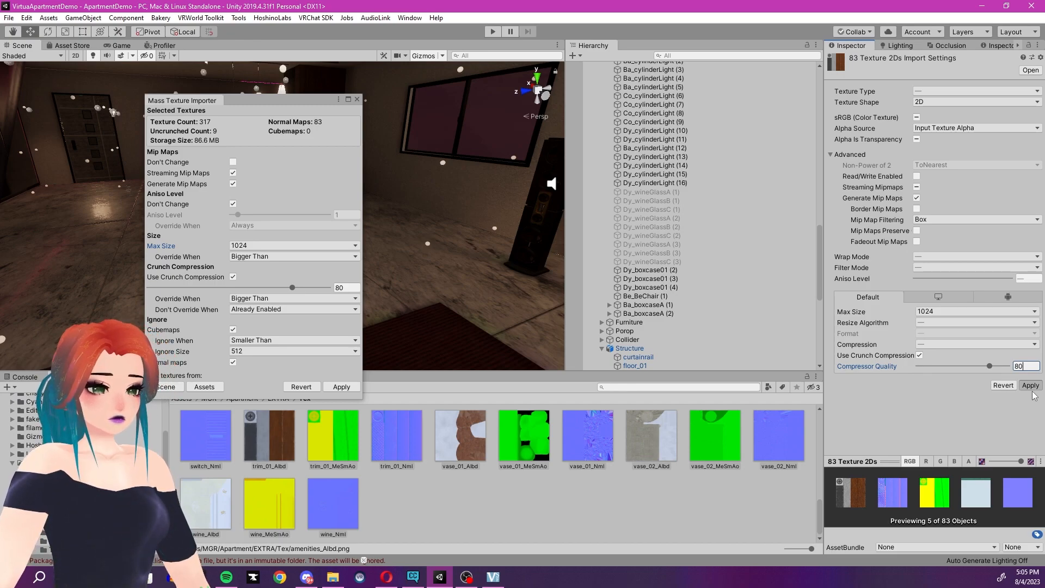
pyautogui.click(1031, 386)
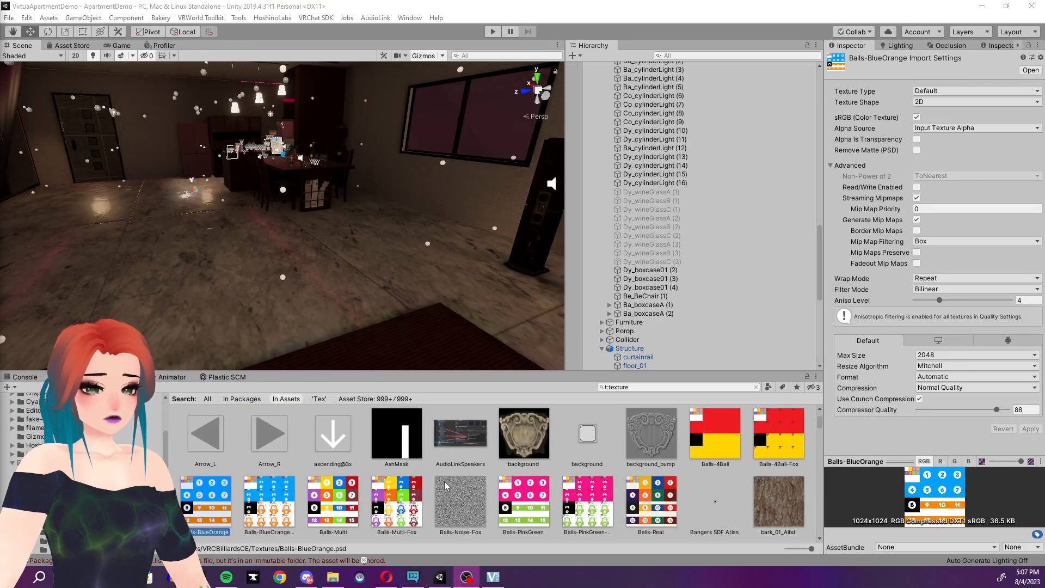
# Look through the t:texture search results across all project assets for textures that need optimising
pyautogui.scroll(3, 459, 466)
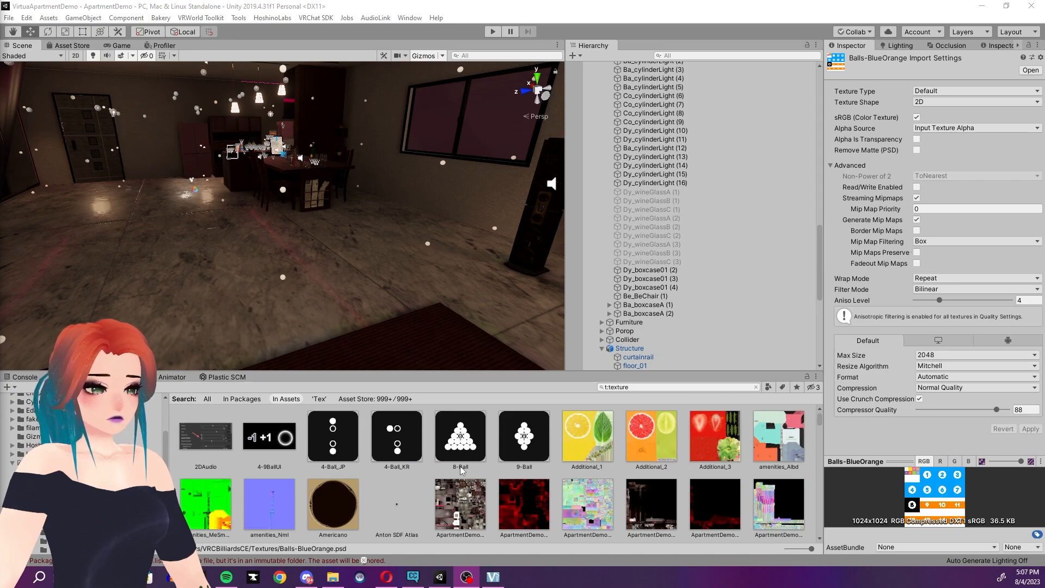
pyautogui.scroll(-6, 460, 466)
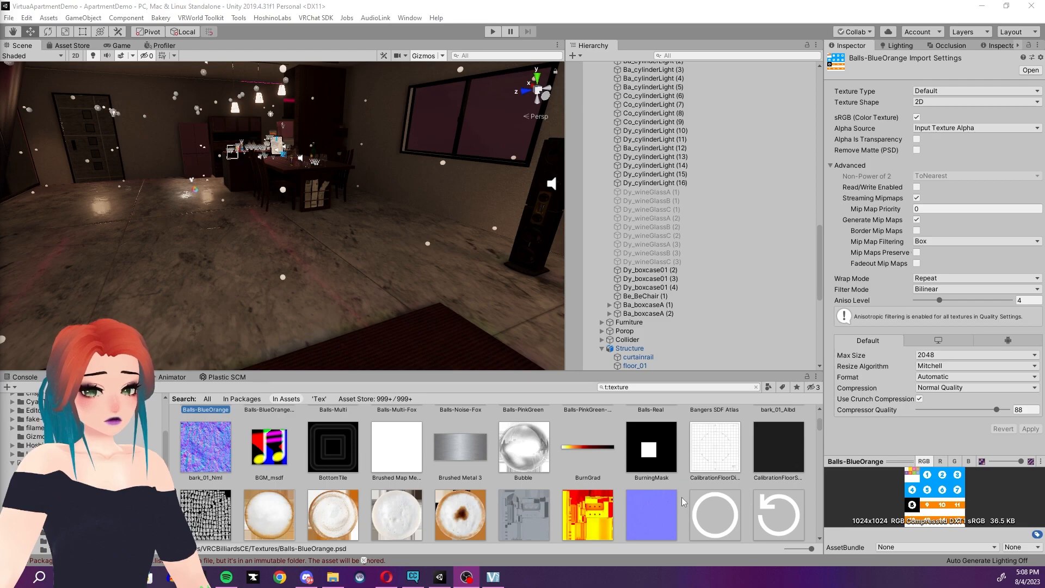
pyautogui.scroll(-3, 681, 497)
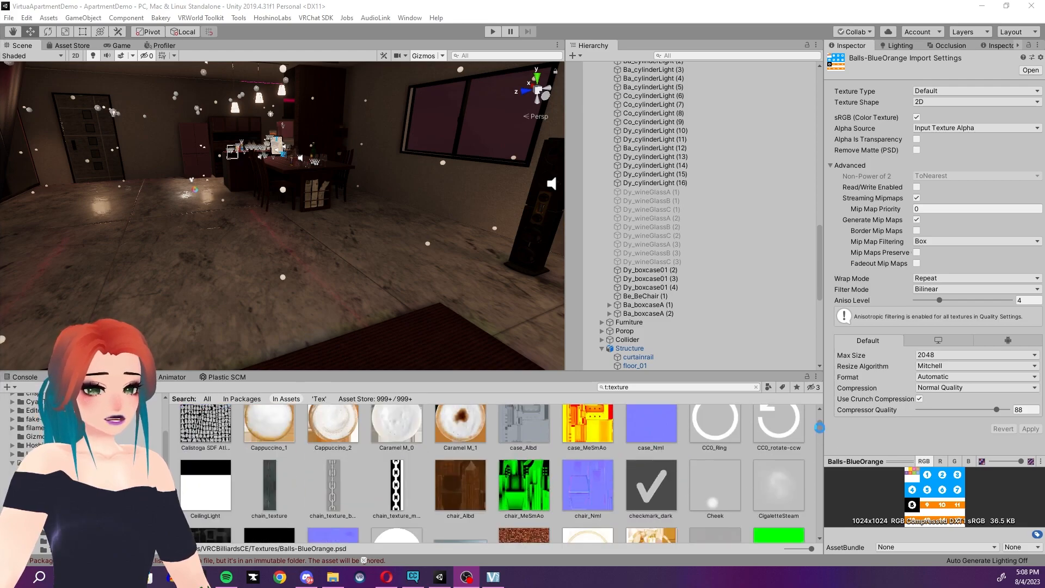
pyautogui.moveTo(820, 430); pyautogui.dragTo(820, 443)
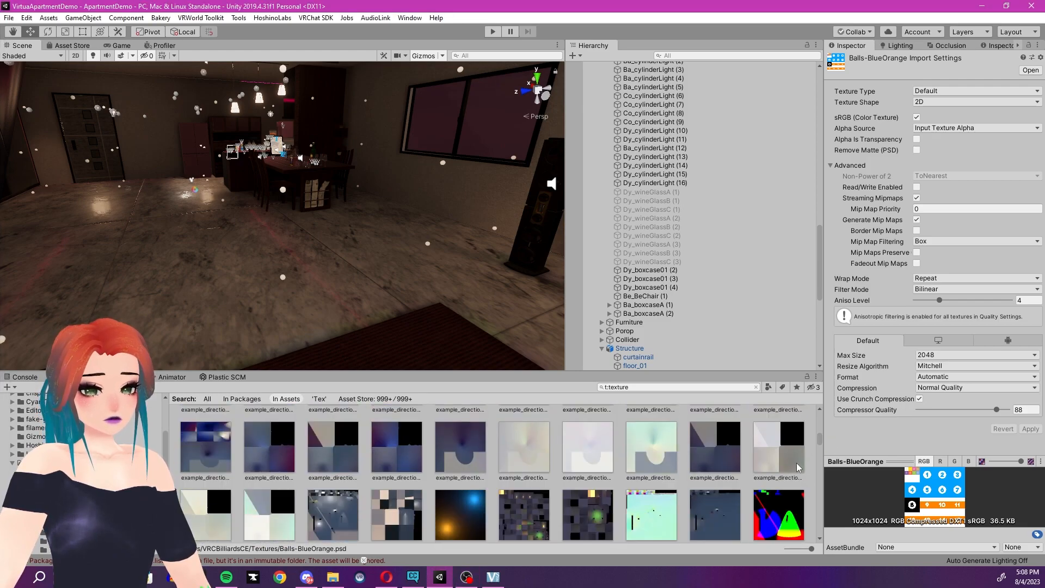
pyautogui.scroll(-3, 795, 465)
pyautogui.scroll(-10, 791, 474)
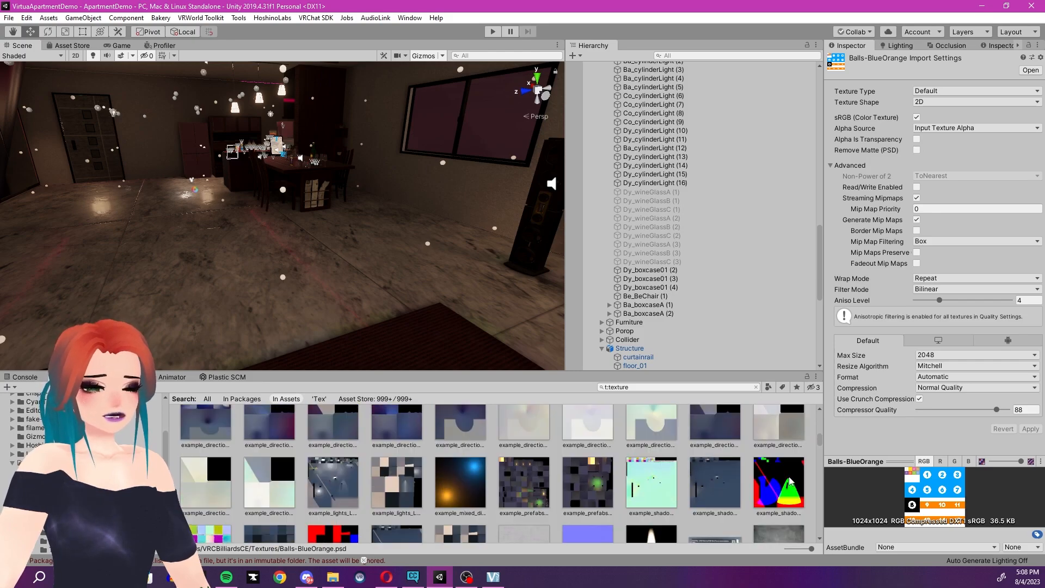
pyautogui.scroll(-5, 790, 476)
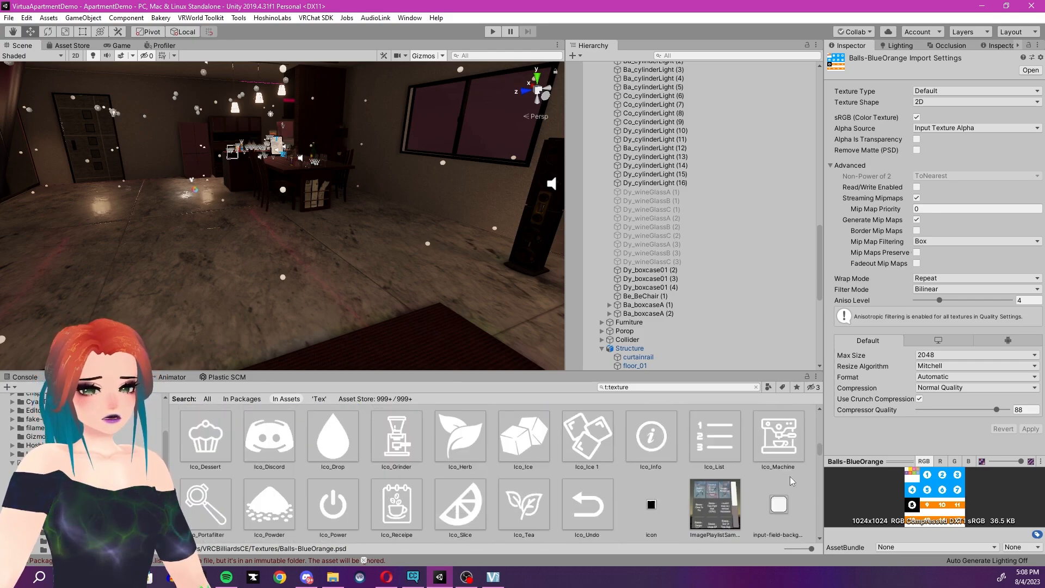
pyautogui.moveTo(821, 460); pyautogui.dragTo(818, 382)
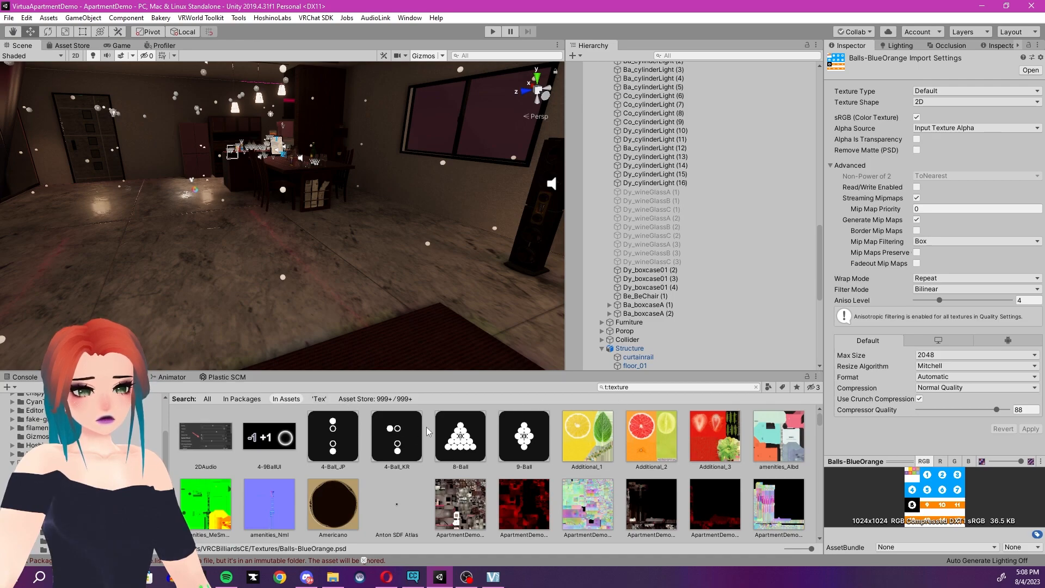
# Limit the texture search to the Tex folder, look through its textures, and return to the Assets root with the search cleared
pyautogui.click(319, 399)
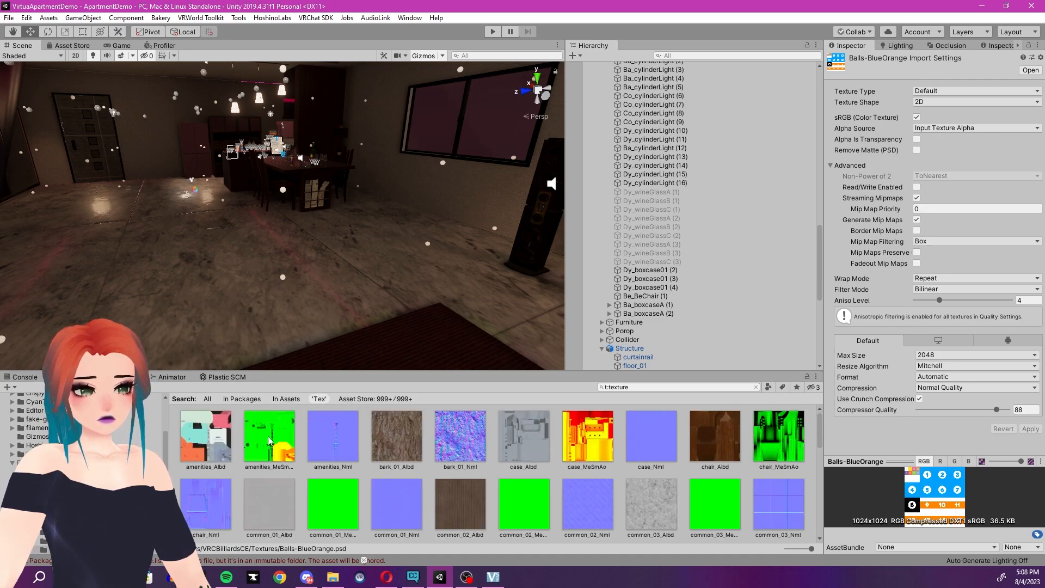
pyautogui.scroll(-1, 377, 462)
pyautogui.scroll(-10, 376, 462)
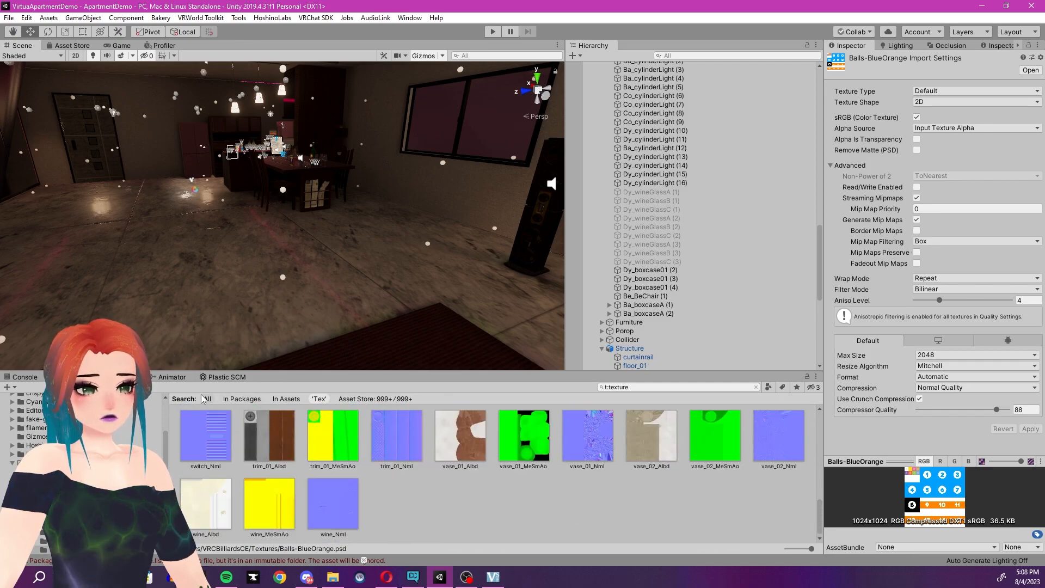
pyautogui.click(756, 387)
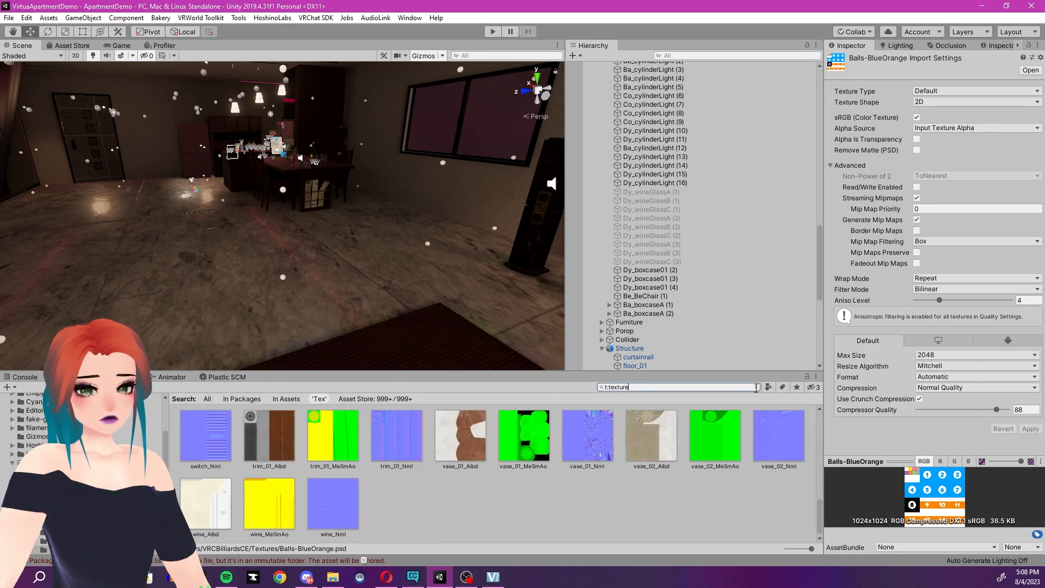
pyautogui.click(188, 401)
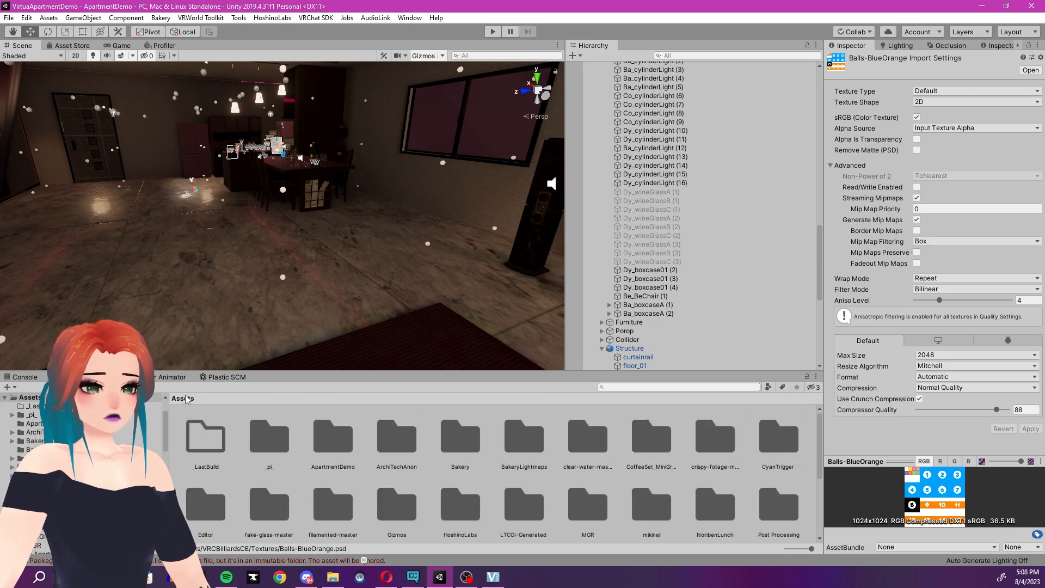
# Check the _pi_ folder's _LTCGI and Shaders subfolders for textures and return to the Assets root
pyautogui.scroll(-3, 518, 471)
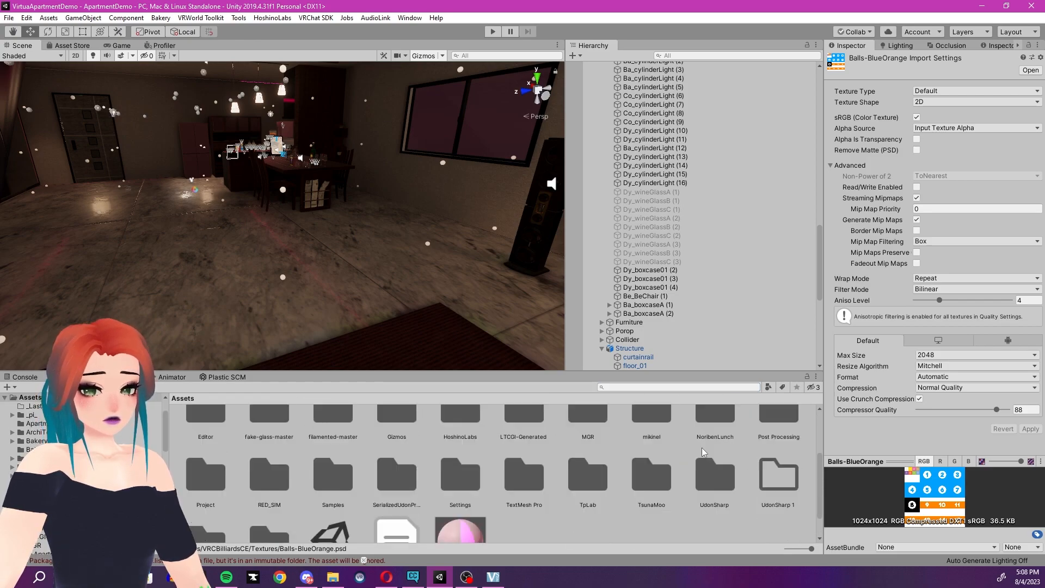
pyautogui.scroll(3, 337, 487)
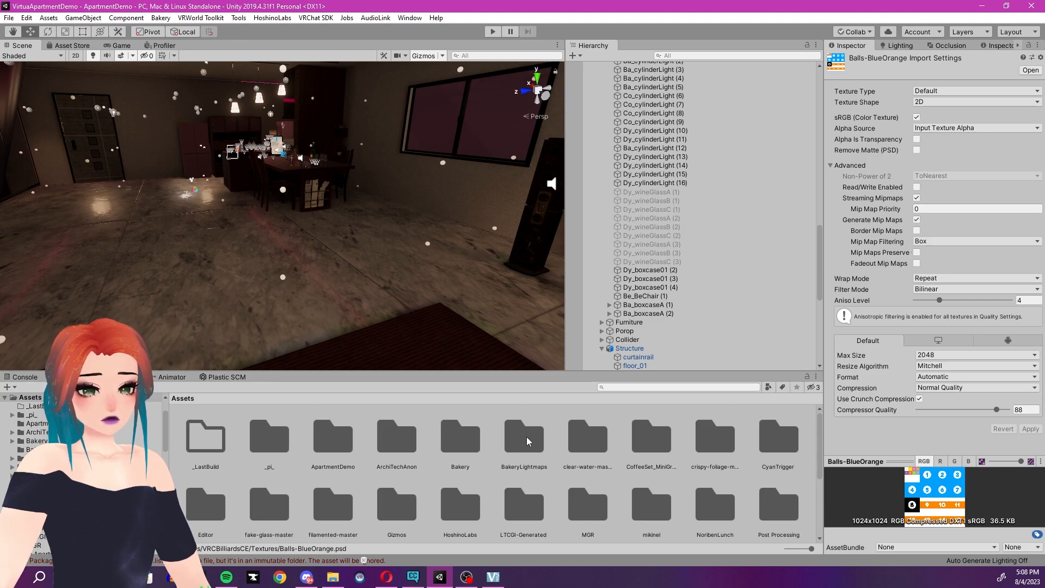
pyautogui.doubleClick(263, 444)
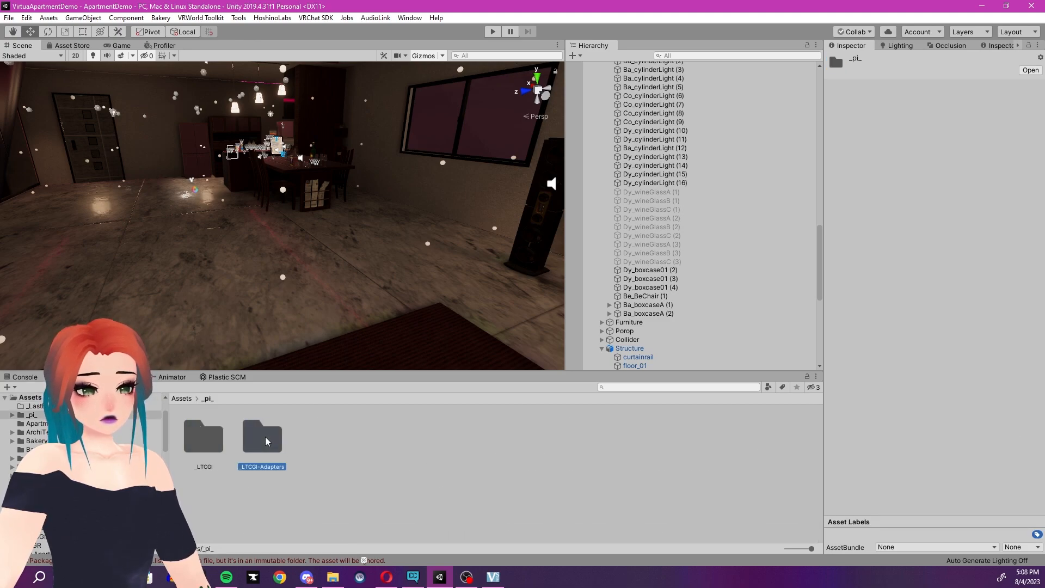
pyautogui.doubleClick(256, 440)
pyautogui.doubleClick(206, 443)
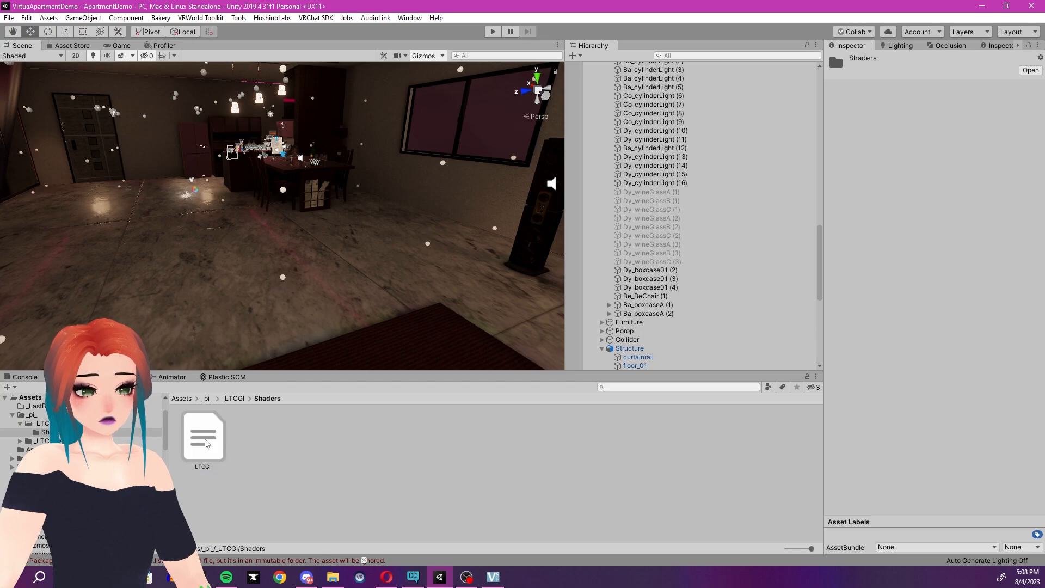
pyautogui.click(181, 400)
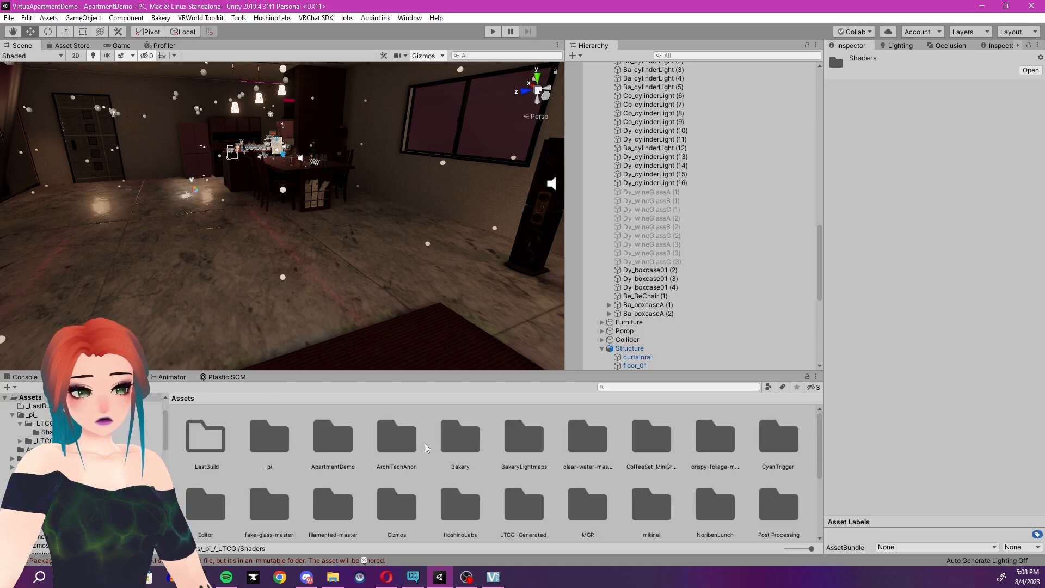
# Open the CoffeeSet_MiniGreen folder and filter its contents with the search t:texture
pyautogui.doubleClick(661, 439)
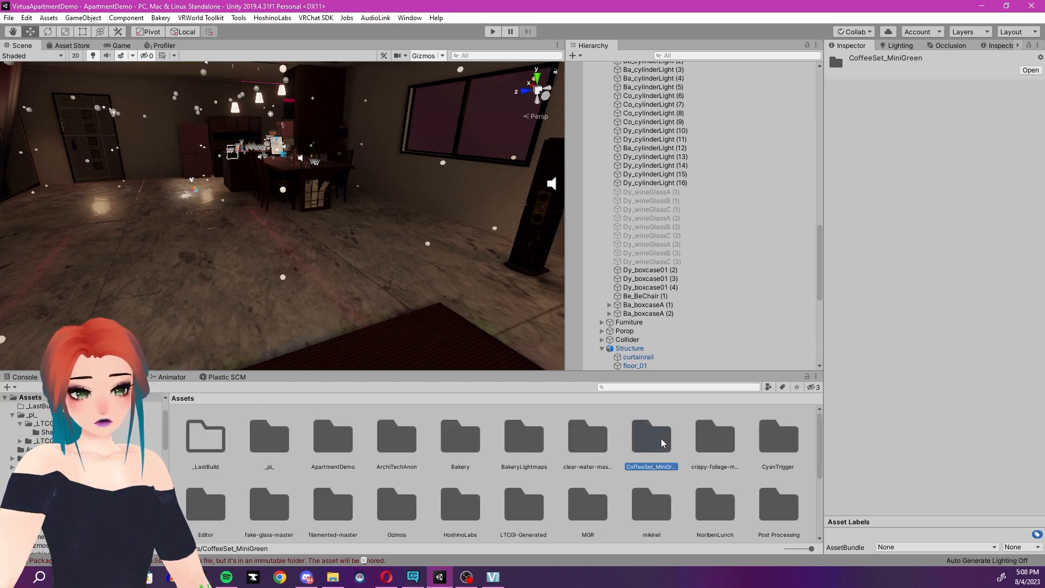
pyautogui.click(618, 387)
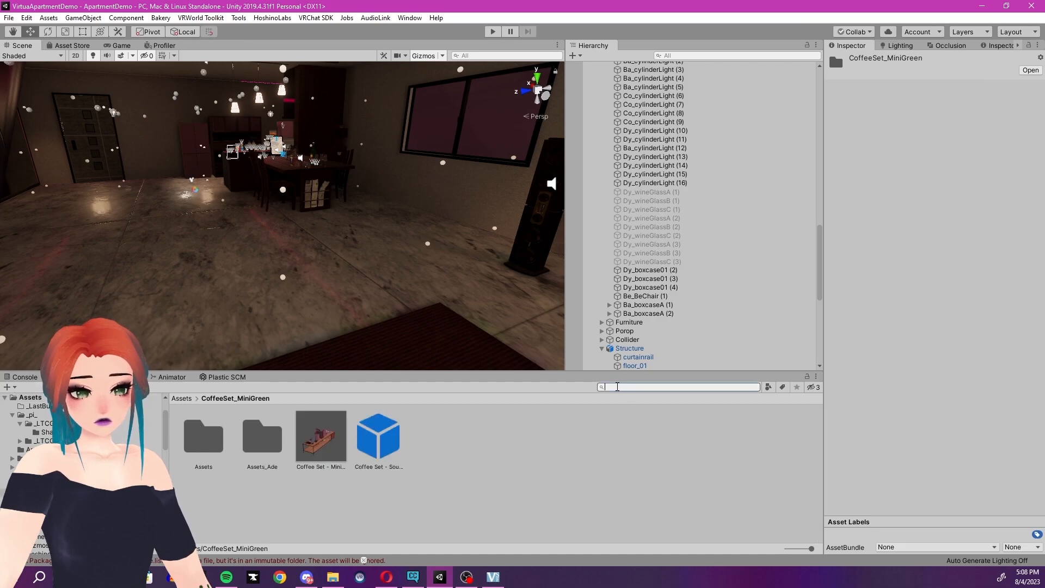
pyautogui.write('t:t')
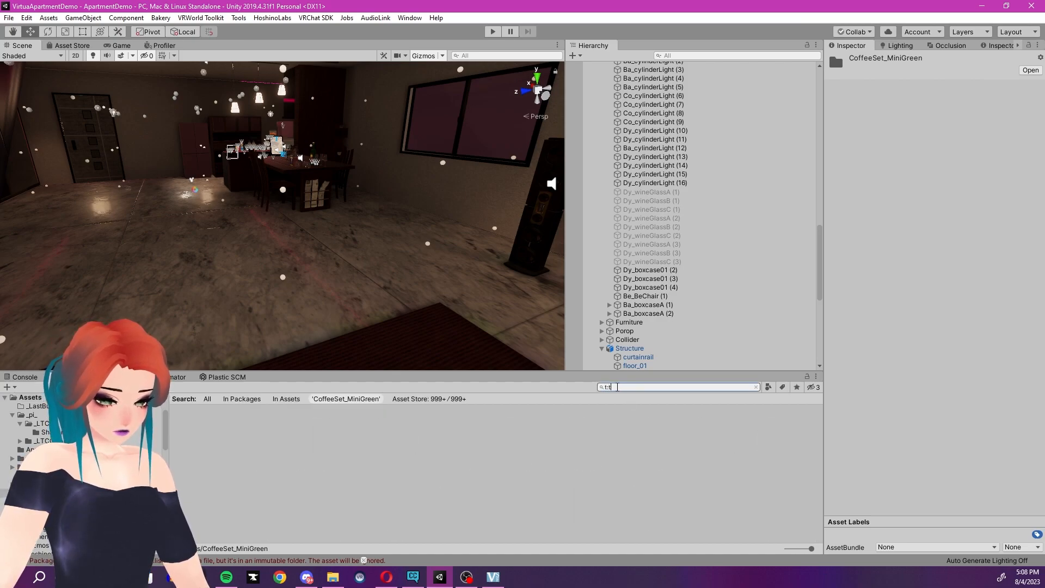
pyautogui.write('exture')
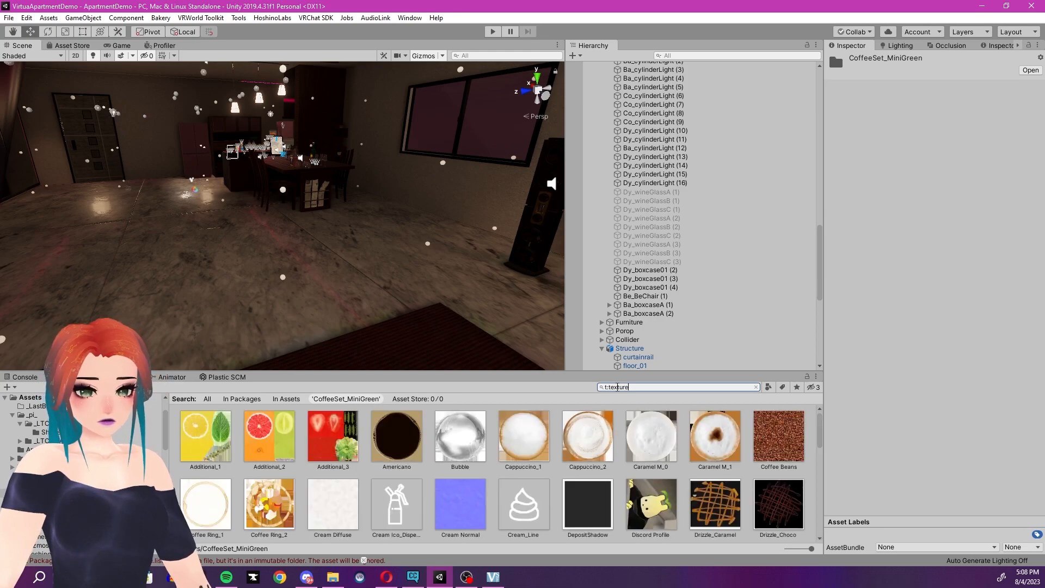
# Inspect the import settings of Additional_1, Caramel M_1, Drizzle_Choco and RV Wood 2_baseColor, then clear the search and return to the Assets root
pyautogui.click(225, 437)
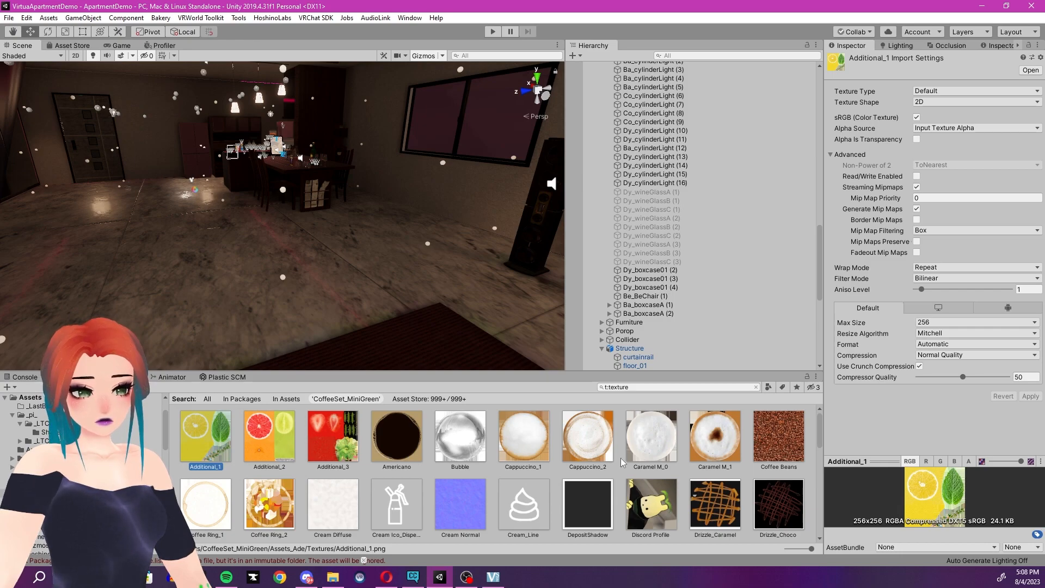
pyautogui.click(710, 435)
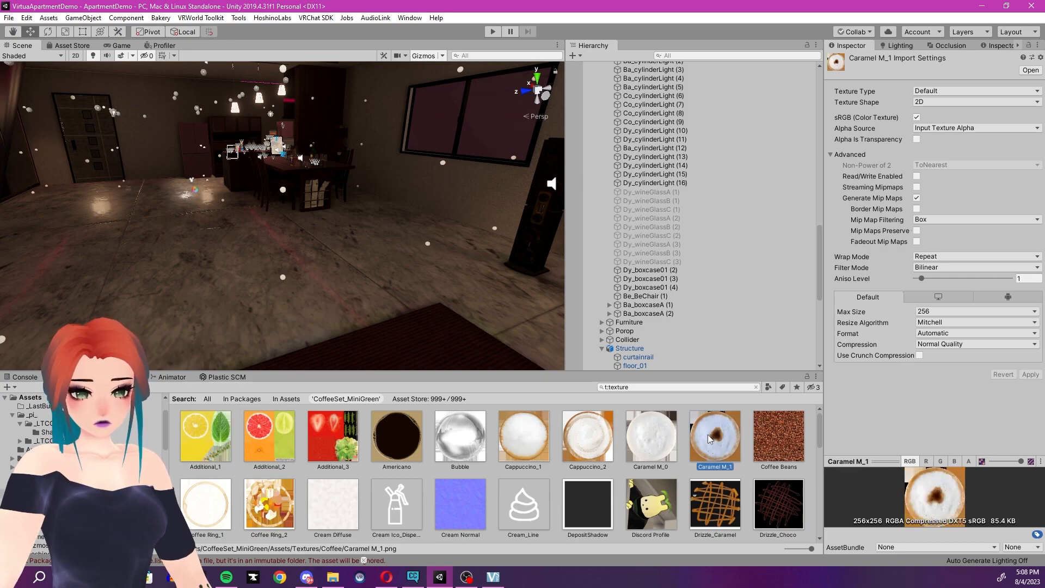
pyautogui.scroll(-2, 711, 436)
pyautogui.click(774, 463)
pyautogui.scroll(-8, 773, 463)
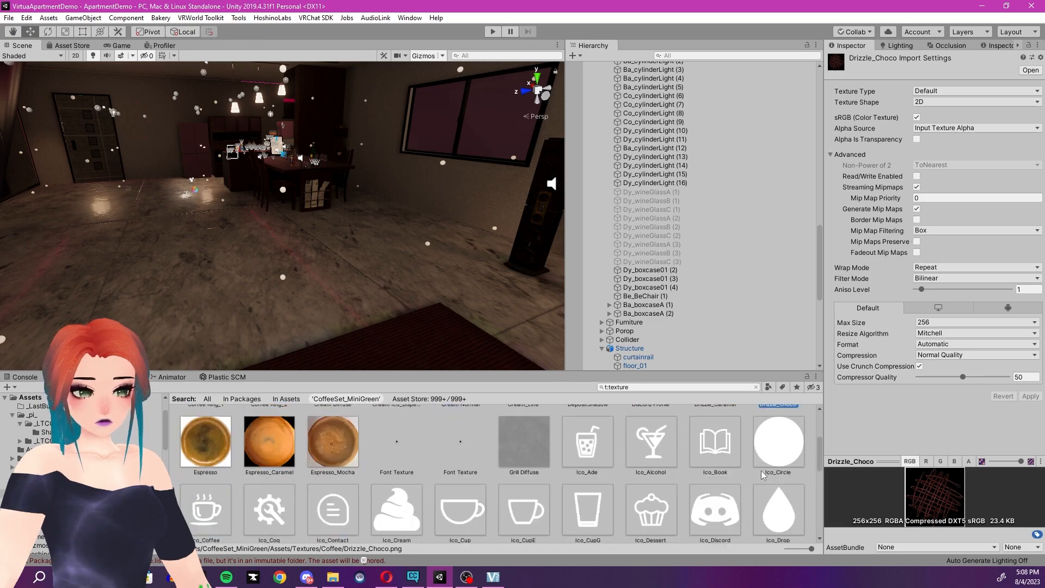
pyautogui.click(779, 446)
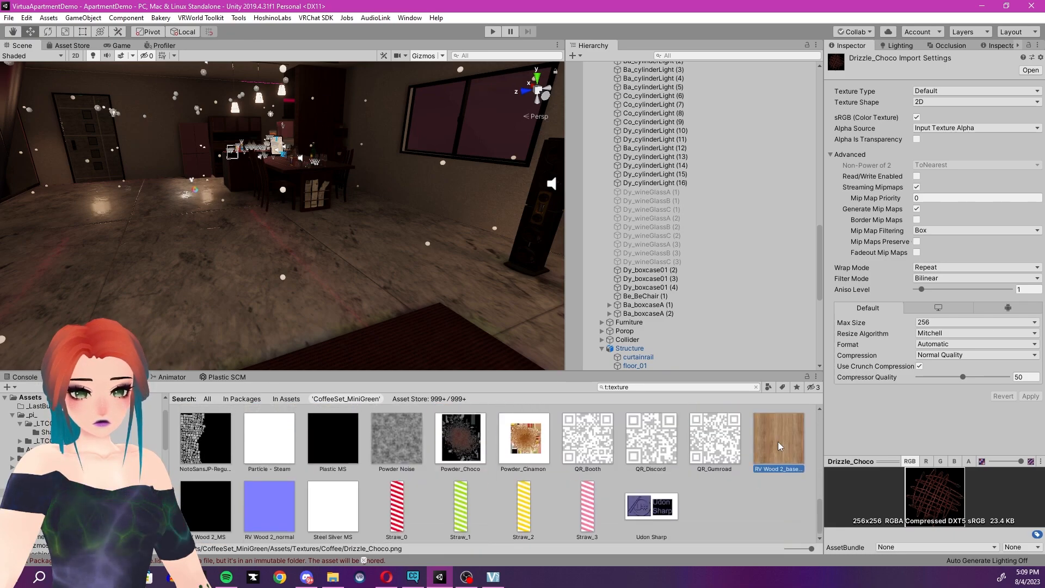
pyautogui.scroll(2, 533, 490)
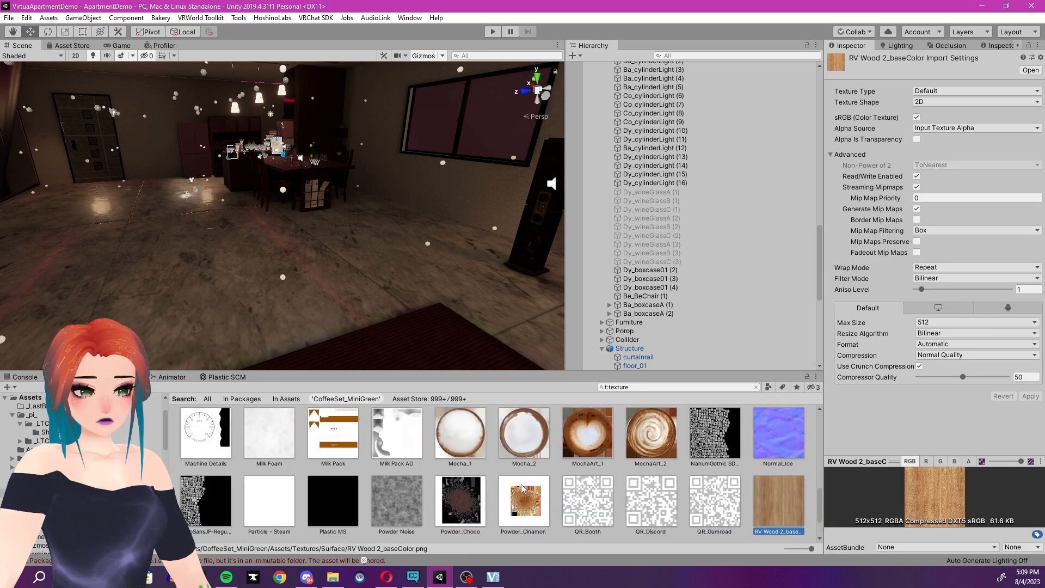
pyautogui.click(756, 387)
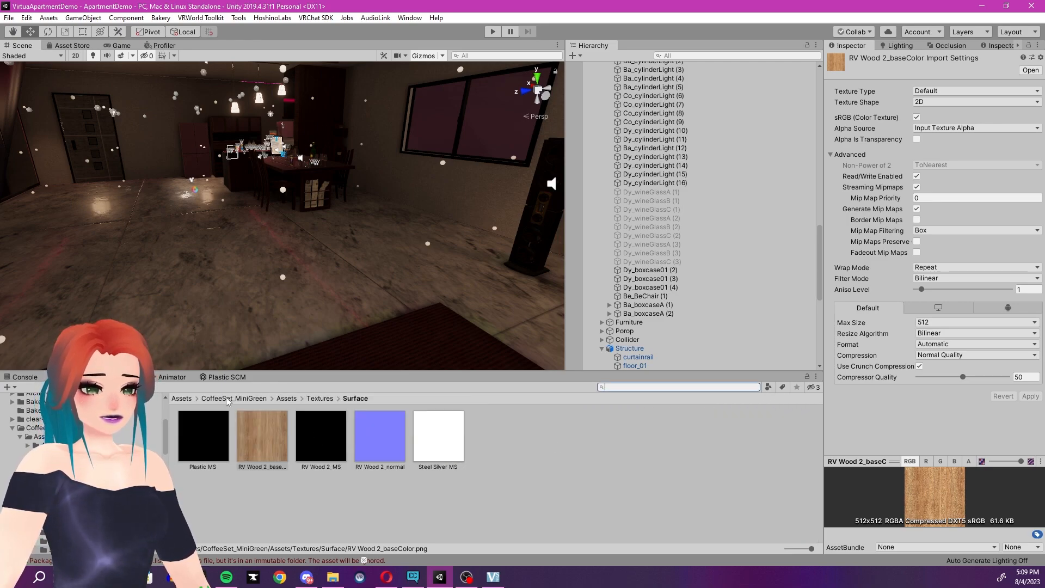
pyautogui.click(183, 398)
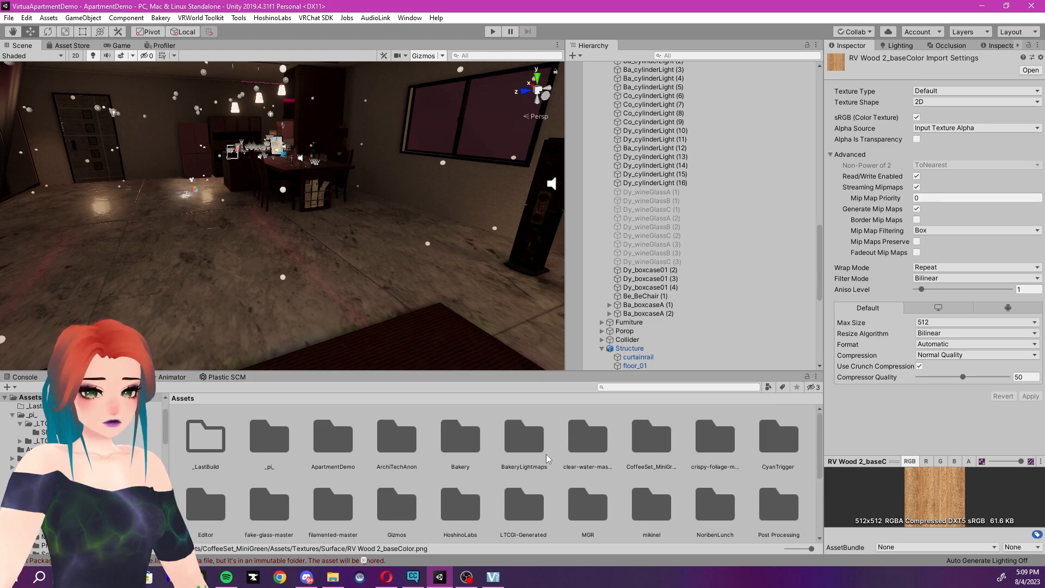
# Open the MGR folder and filter its contents with the search t:texture
pyautogui.scroll(-1, 357, 472)
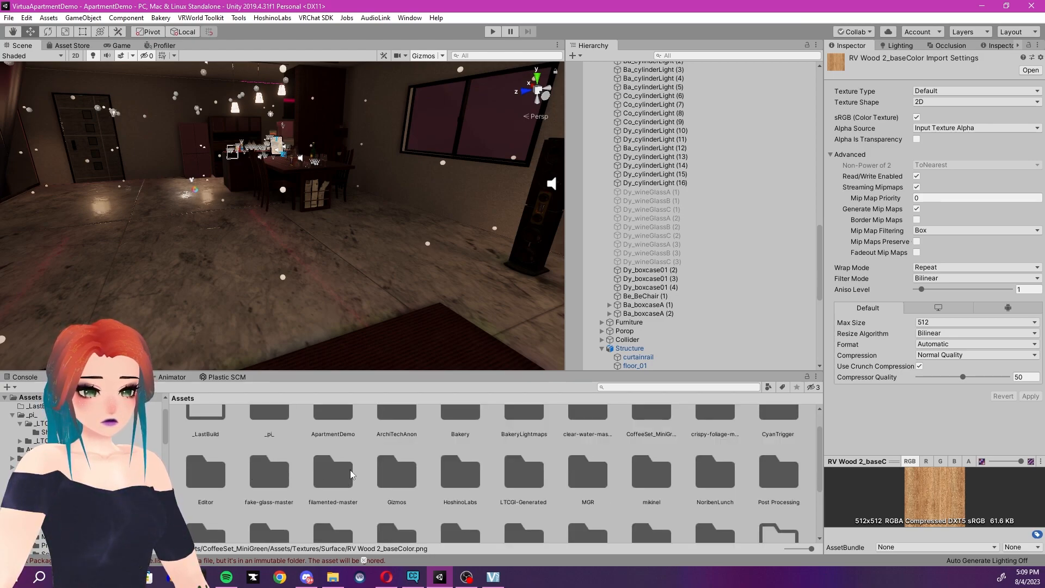
pyautogui.click(654, 476)
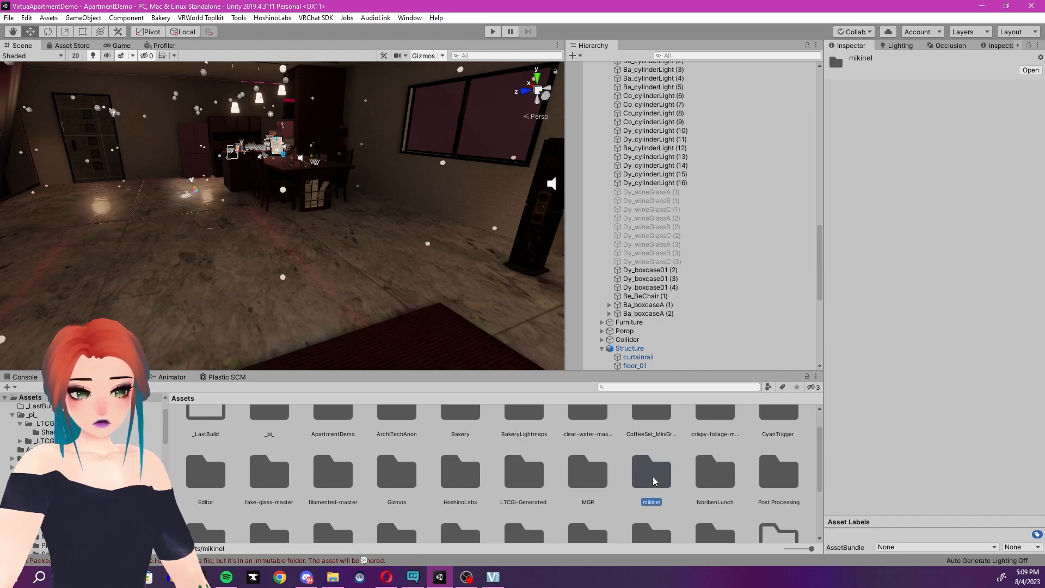
pyautogui.doubleClick(589, 484)
pyautogui.click(640, 386)
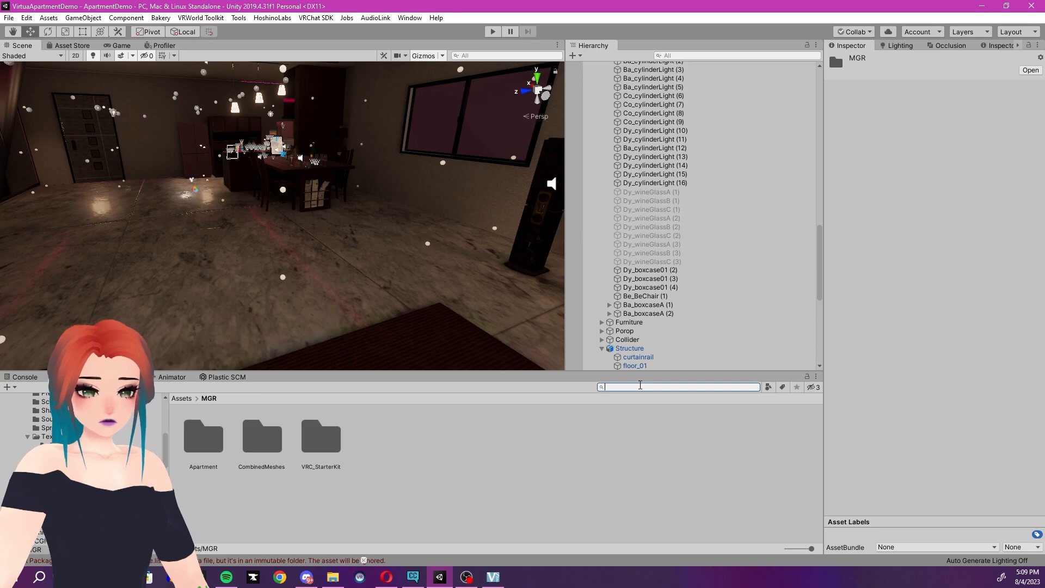
pyautogui.write('t:texture')
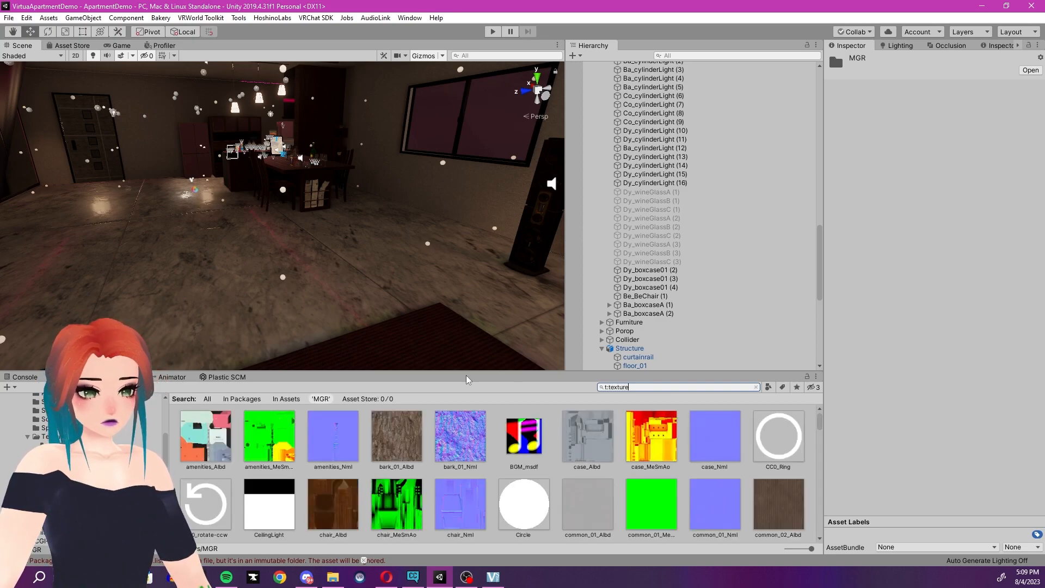
# Inspect the import settings of amenities_Albd and look through the other textures in the MGR folder
pyautogui.click(212, 445)
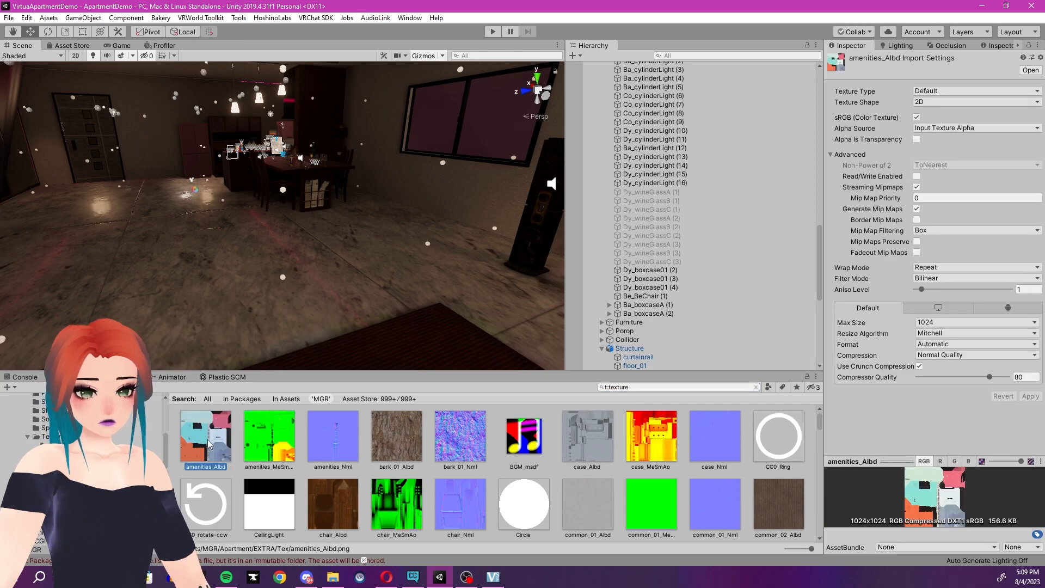
pyautogui.scroll(-2, 466, 474)
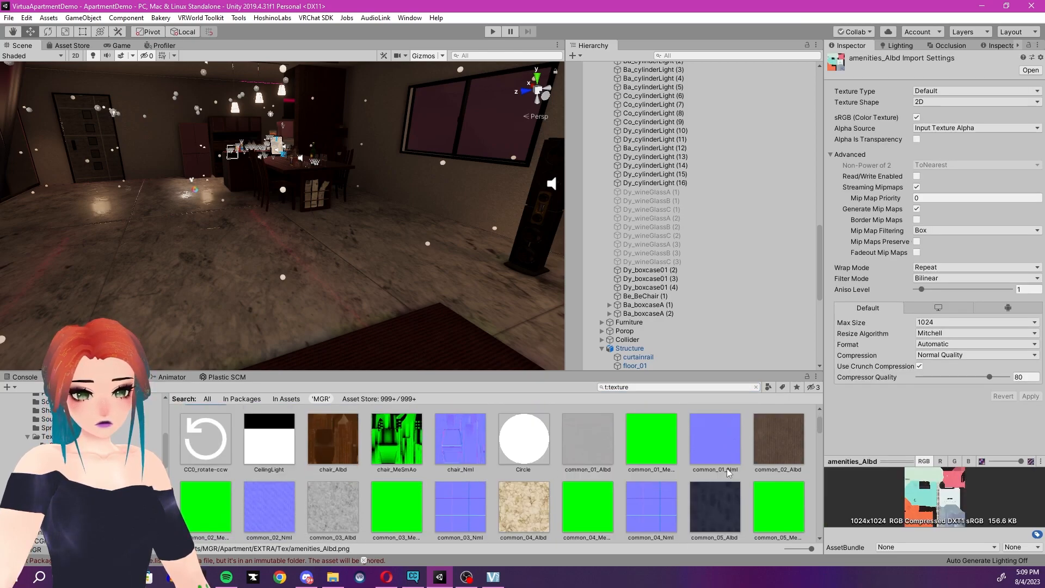
pyautogui.scroll(-4, 729, 474)
pyautogui.scroll(-2, 728, 473)
pyautogui.scroll(-2, 729, 474)
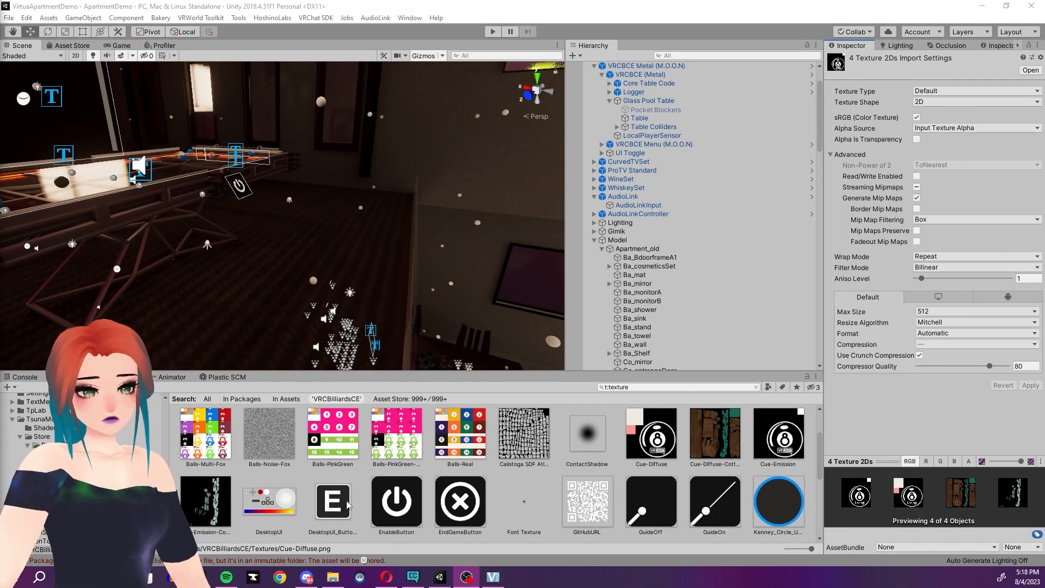
# Set DesktopUI_Button_E, EnableButton and EndGameButton to max size 512 with Normal Quality compression and crunch compression, and apply
pyautogui.click(287, 503)
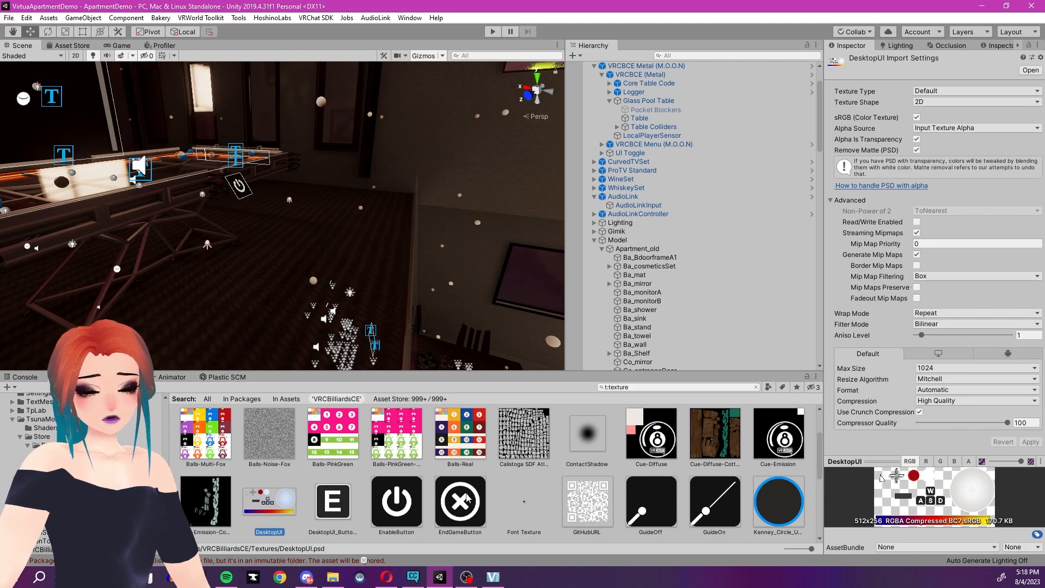
pyautogui.click(332, 515)
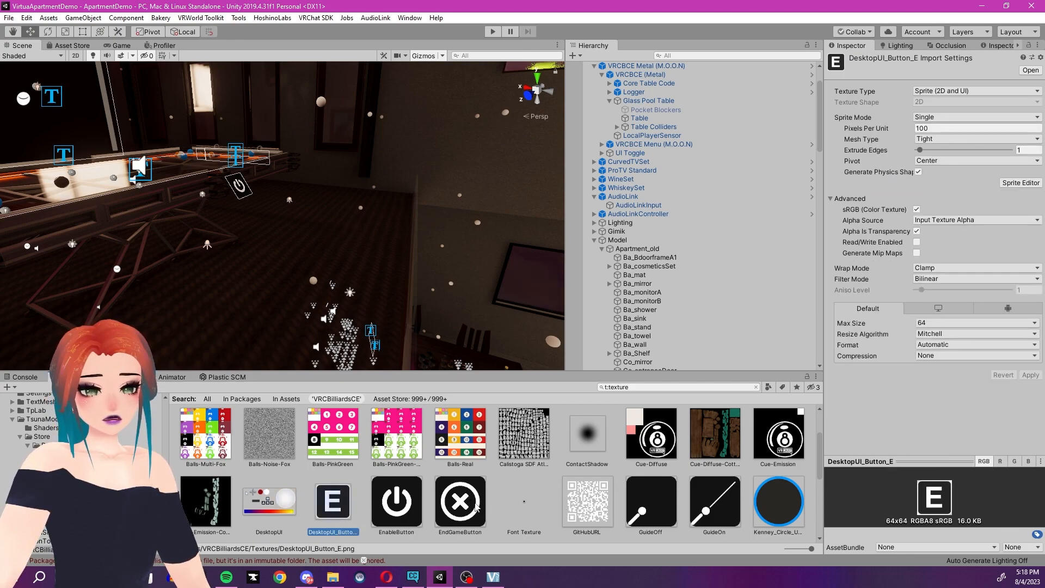
pyautogui.keyDown('shift'); pyautogui.click(475, 508); pyautogui.keyUp('shift')
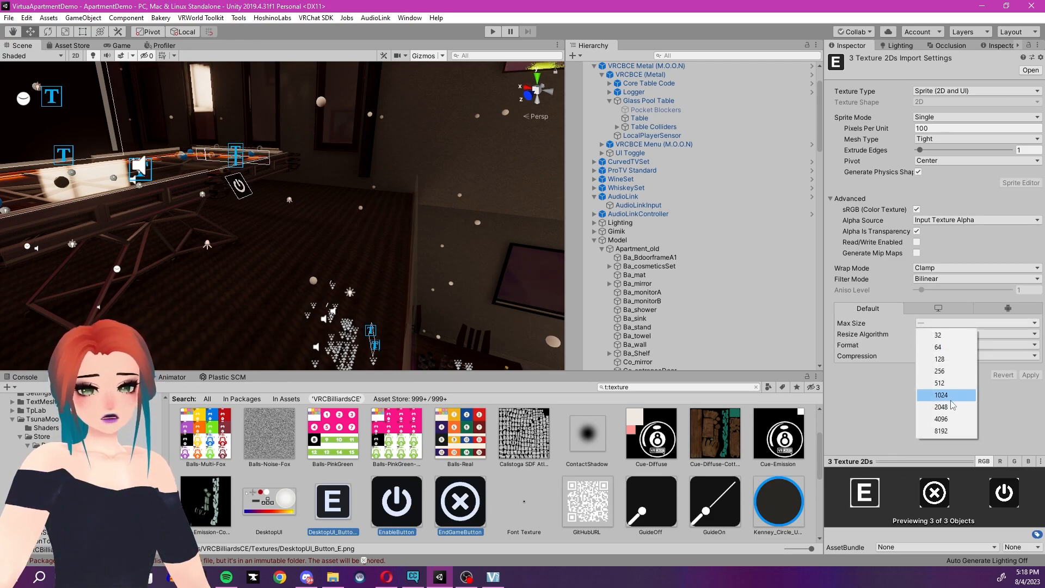
pyautogui.click(949, 383)
pyautogui.click(956, 356)
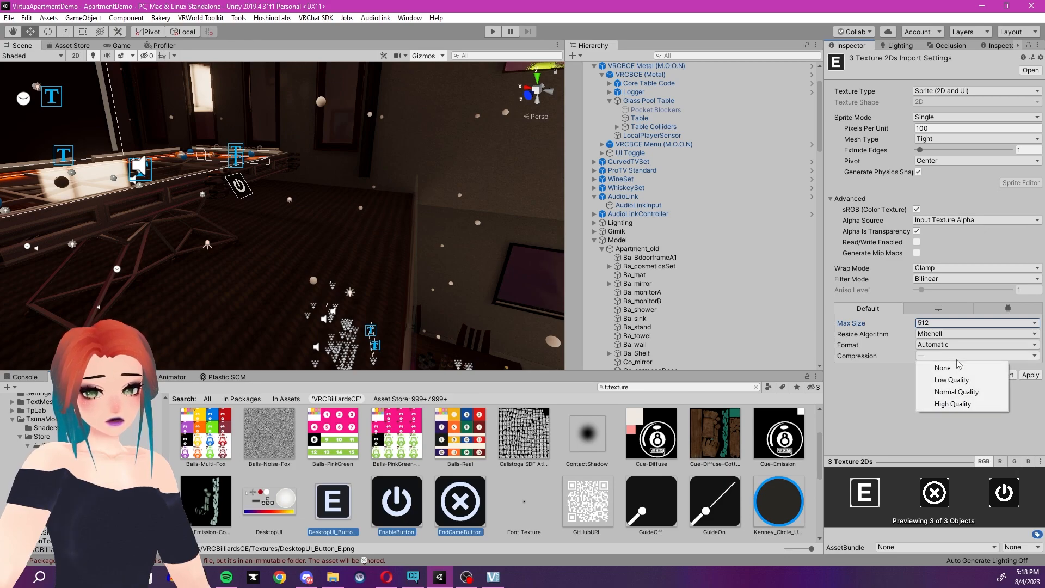
pyautogui.click(957, 392)
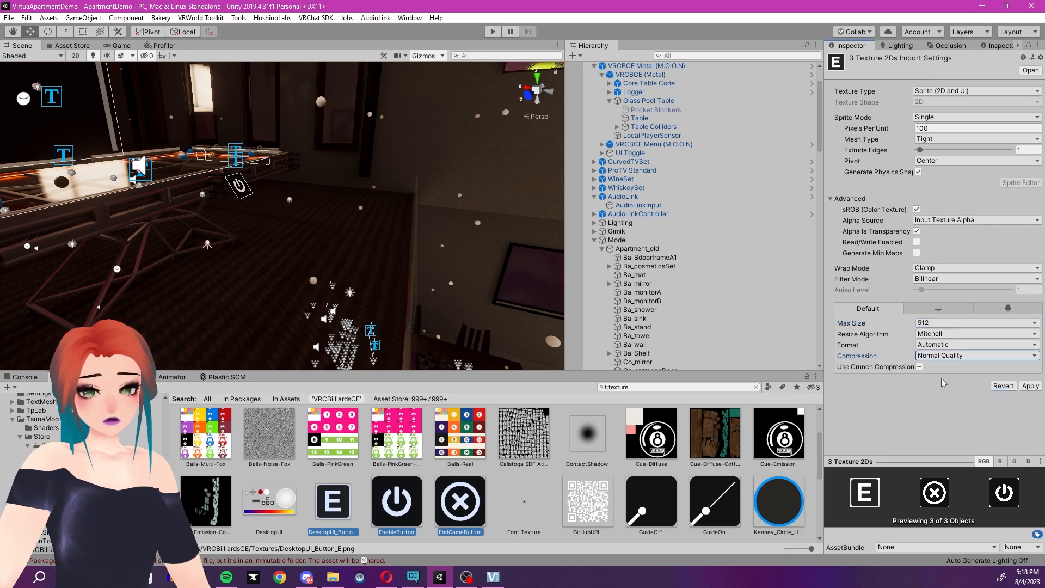
pyautogui.click(920, 366)
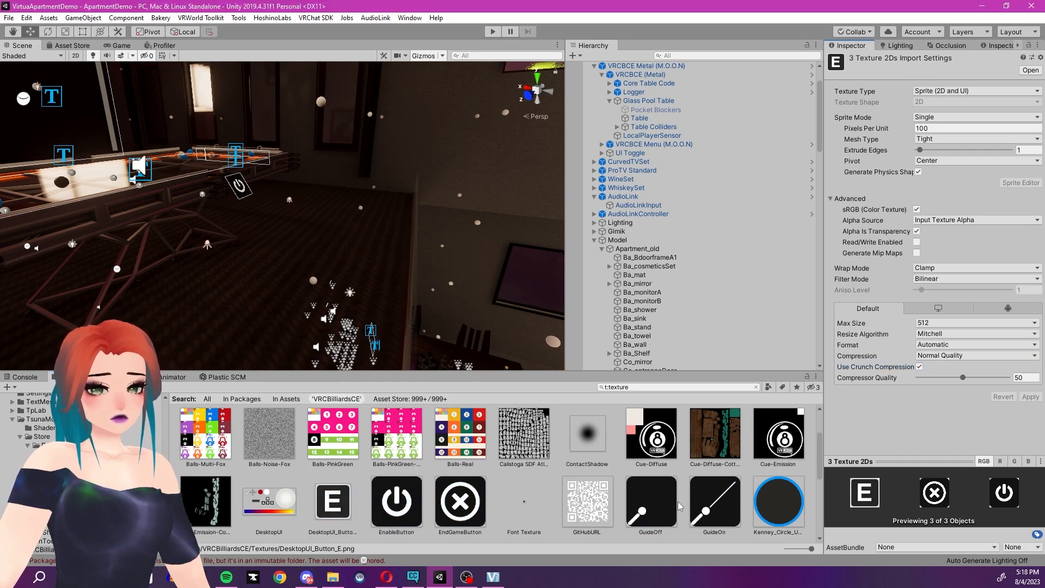
# Set the nine textures from GitHubURL through Reset to max size 1024 with crunch compression at compressor quality 80, and apply
pyautogui.click(609, 496)
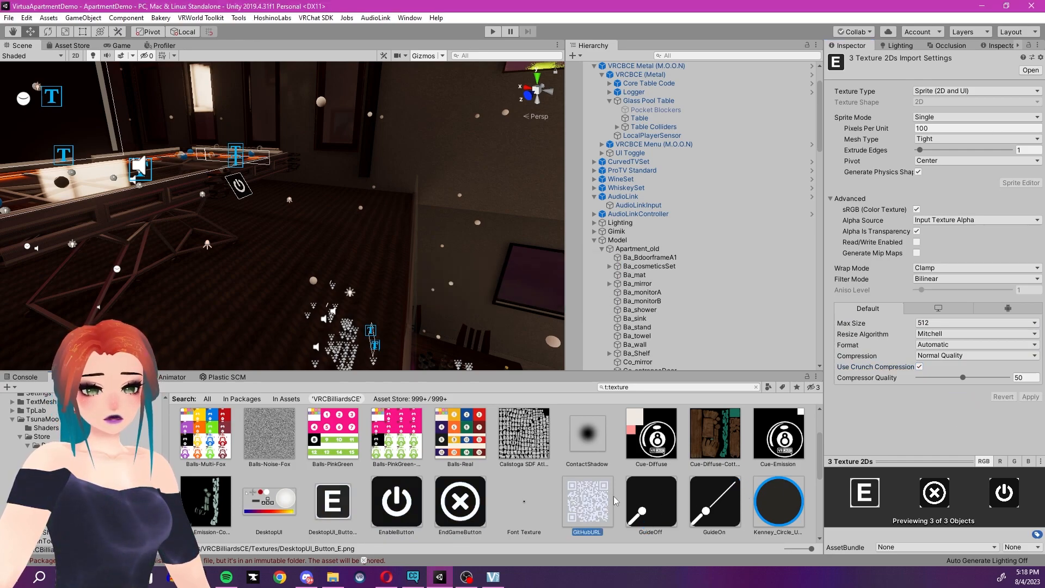
pyautogui.scroll(-1, 730, 494)
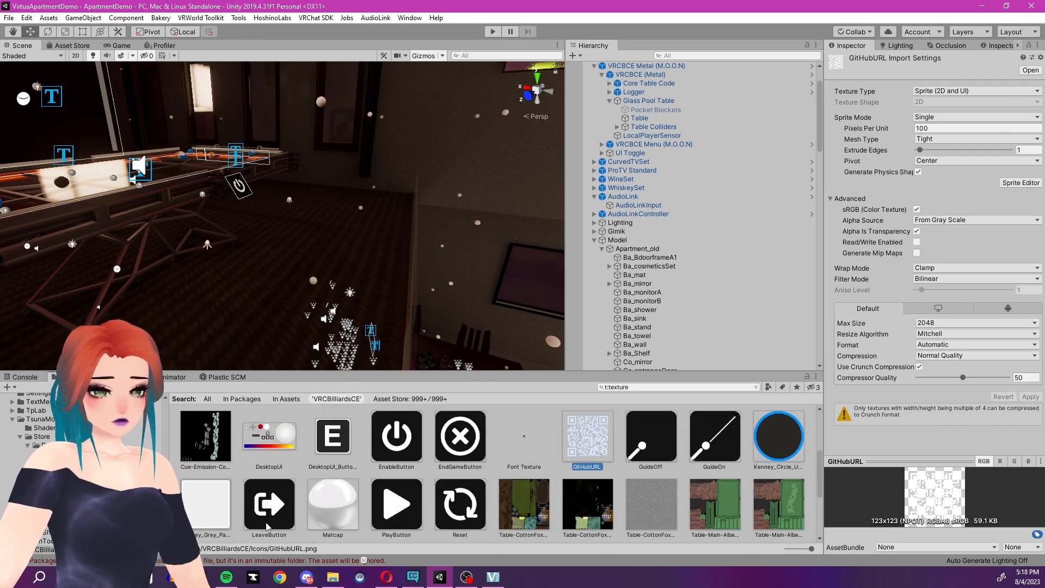
pyautogui.keyDown('shift'); pyautogui.click(469, 502); pyautogui.keyUp('shift')
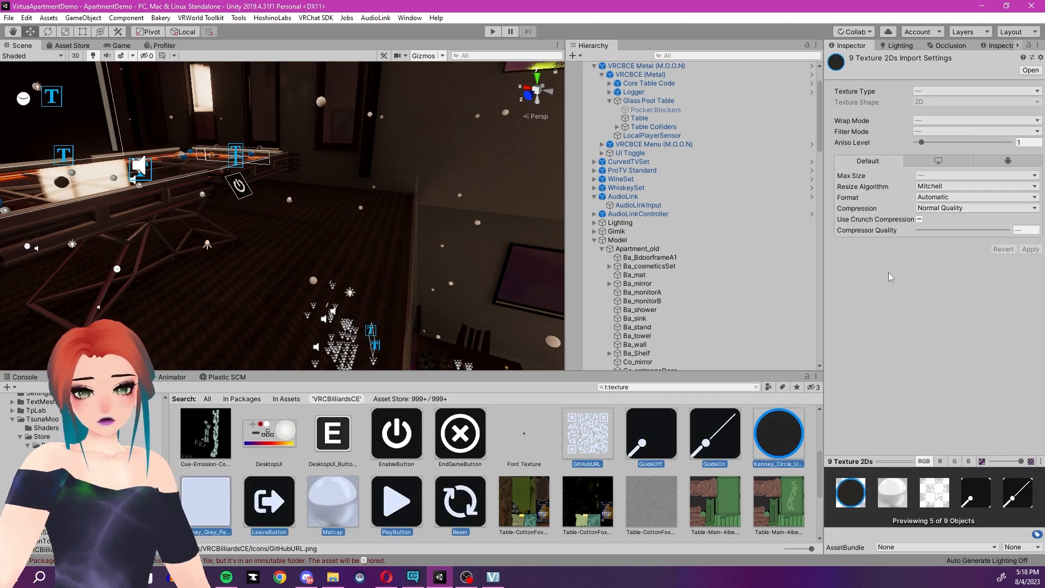
pyautogui.click(942, 175)
pyautogui.click(942, 247)
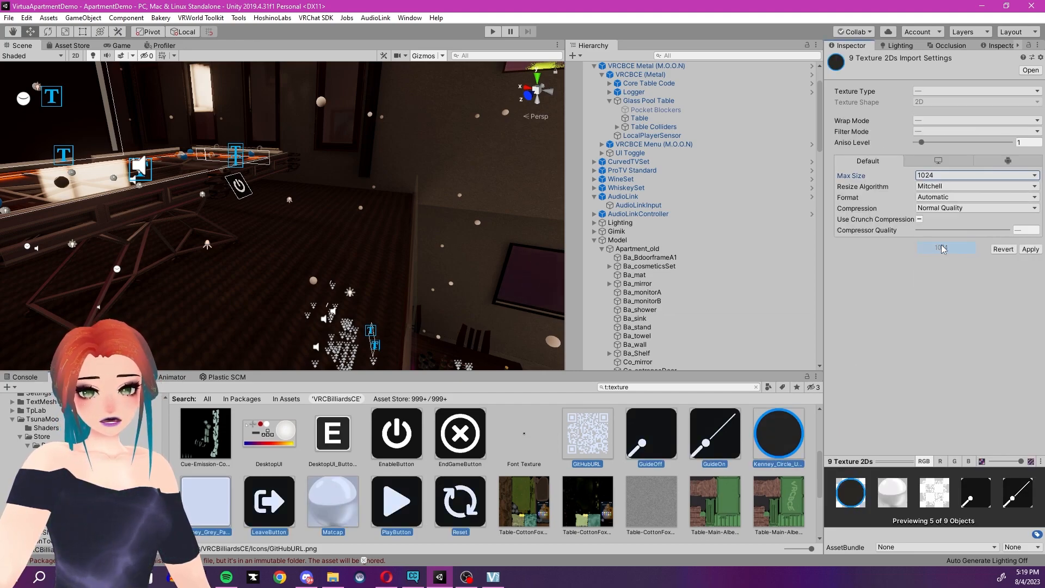
pyautogui.click(920, 220)
pyautogui.click(1021, 230)
pyautogui.write('80')
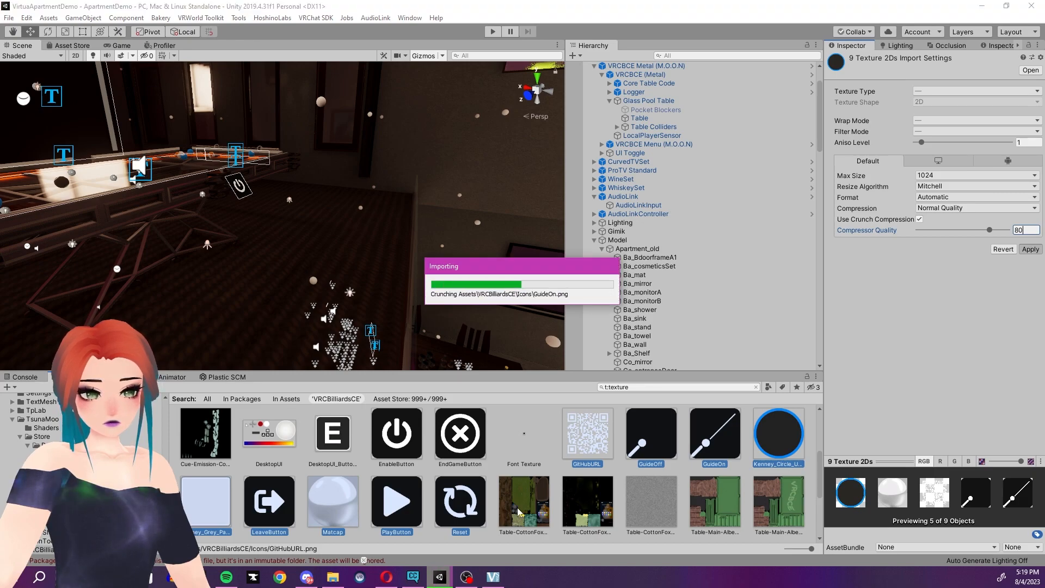
# Check the Table-CottonFox textures, then set the max size of Table-CottonFox-Diffuse and Table-CottonFox-Emission to 512 and apply
pyautogui.click(543, 511)
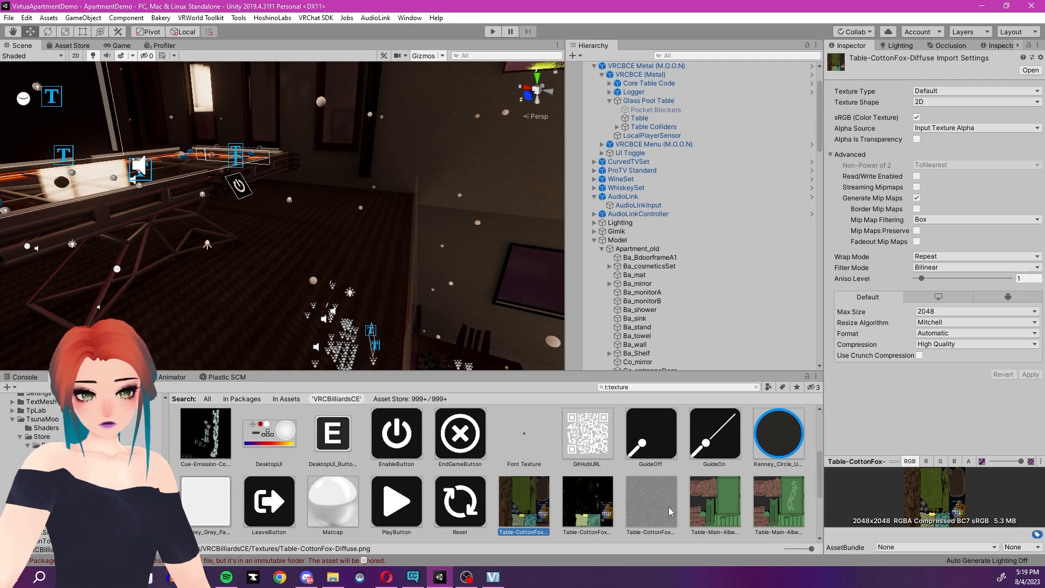
pyautogui.click(597, 511)
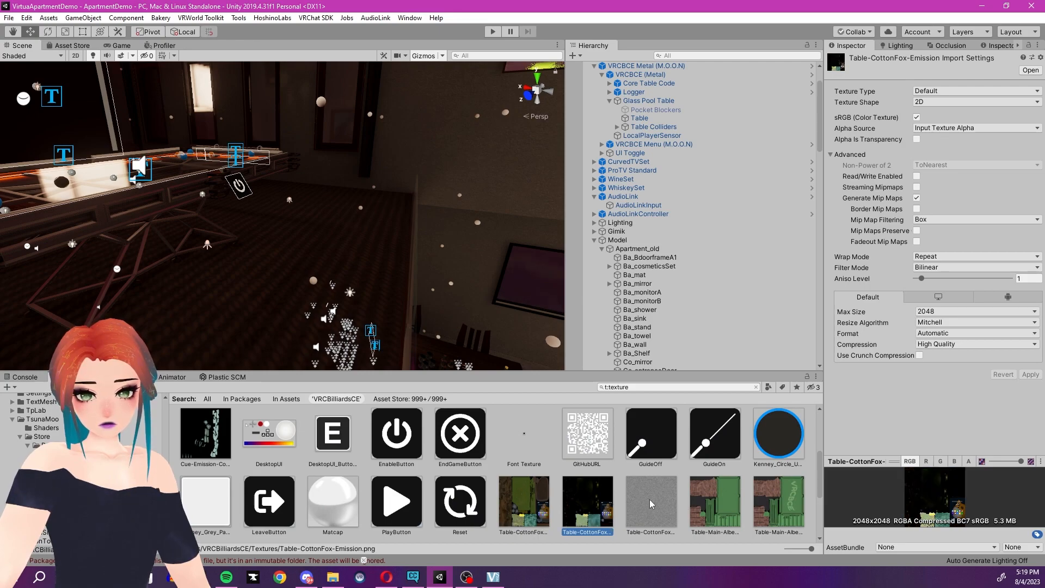
pyautogui.click(649, 499)
pyautogui.click(587, 502)
pyautogui.keyDown('ctrl'); pyautogui.click(523, 504); pyautogui.keyUp('ctrl')
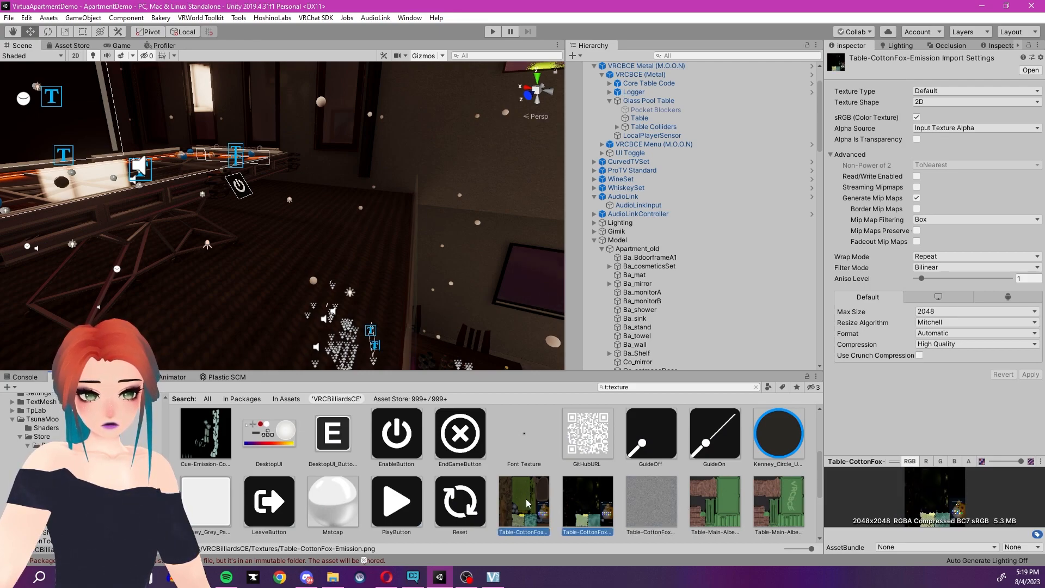
pyautogui.click(942, 313)
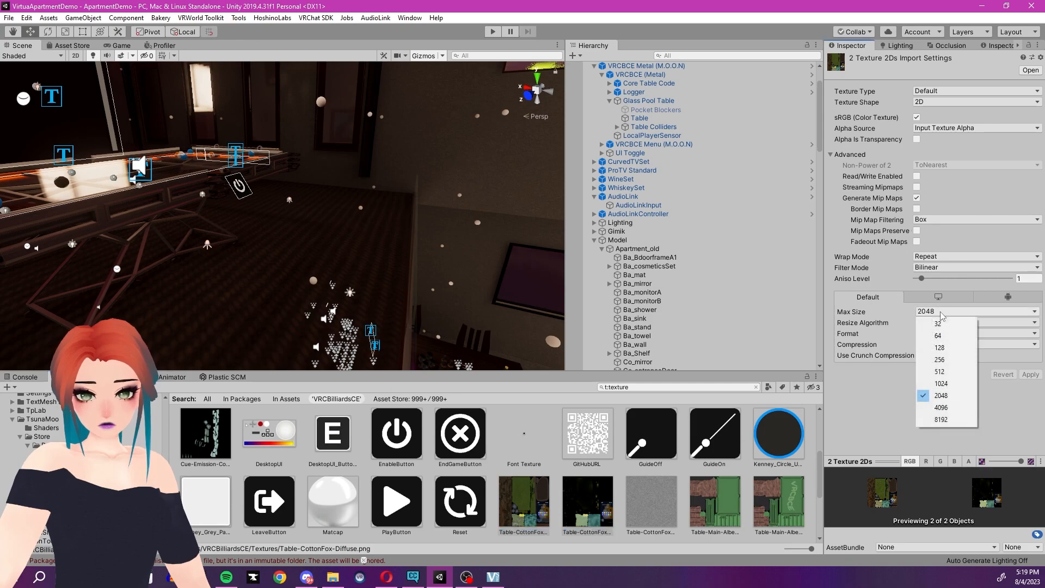
pyautogui.click(947, 372)
pyautogui.click(1039, 375)
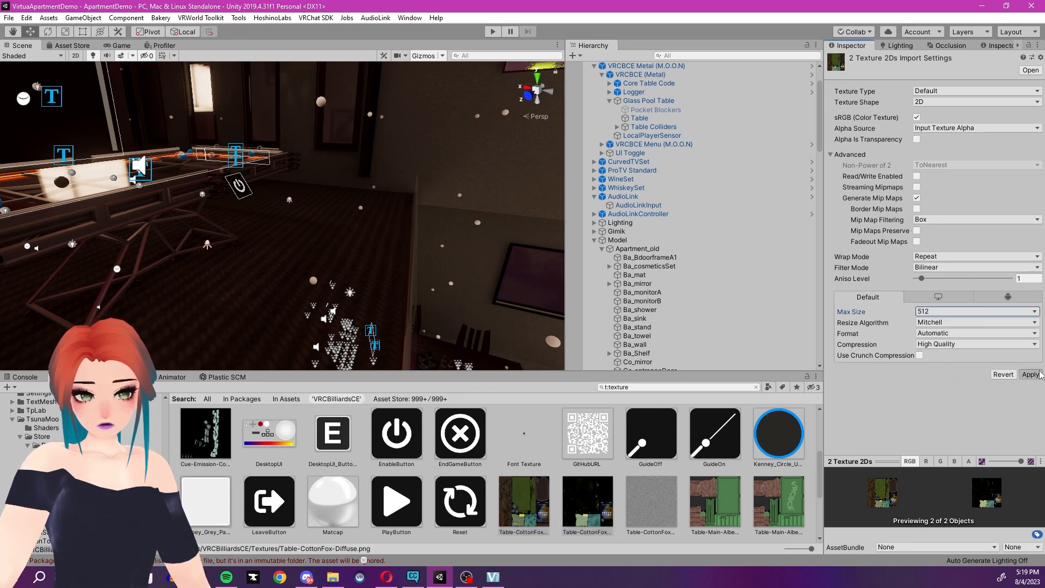
# Set the max size of the eleven textures from Table-Main-Albedo through Table-Xiexe-Metallic to 1024 and apply
pyautogui.click(725, 495)
pyautogui.scroll(-2, 725, 495)
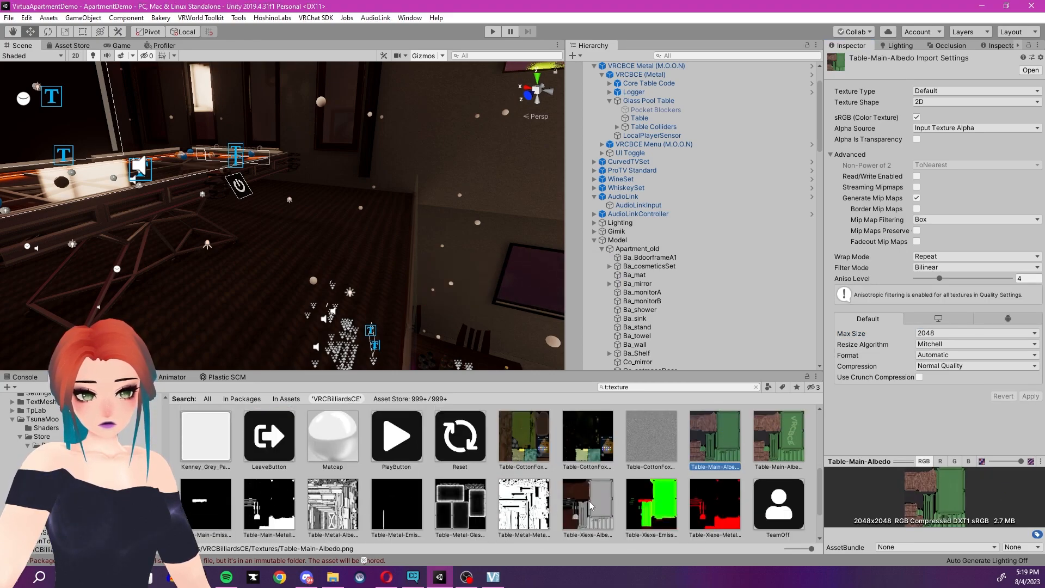
pyautogui.scroll(-1, 701, 498)
pyautogui.keyDown('shift'); pyautogui.click(722, 480); pyautogui.keyUp('shift')
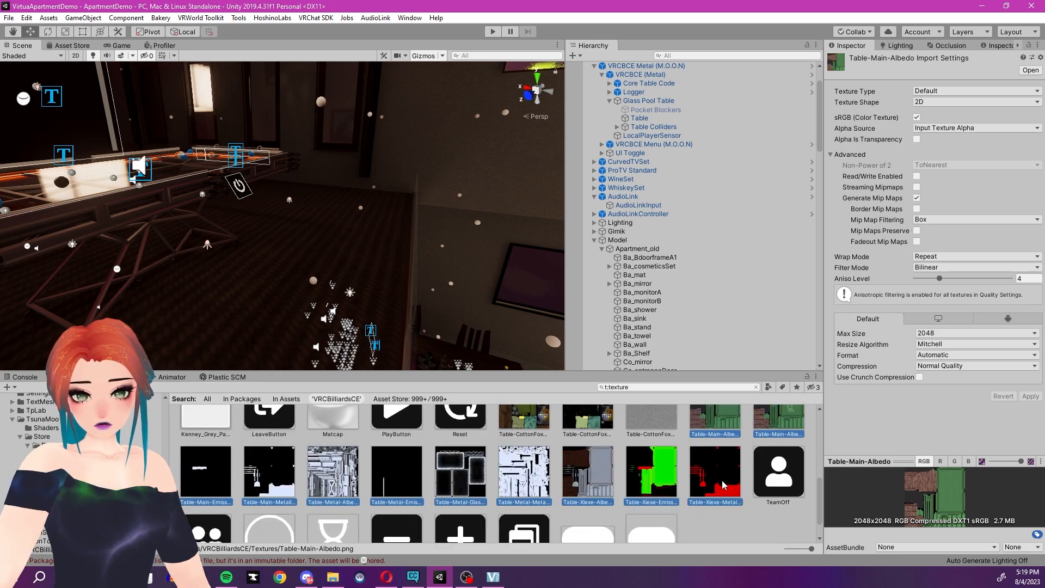
pyautogui.click(929, 332)
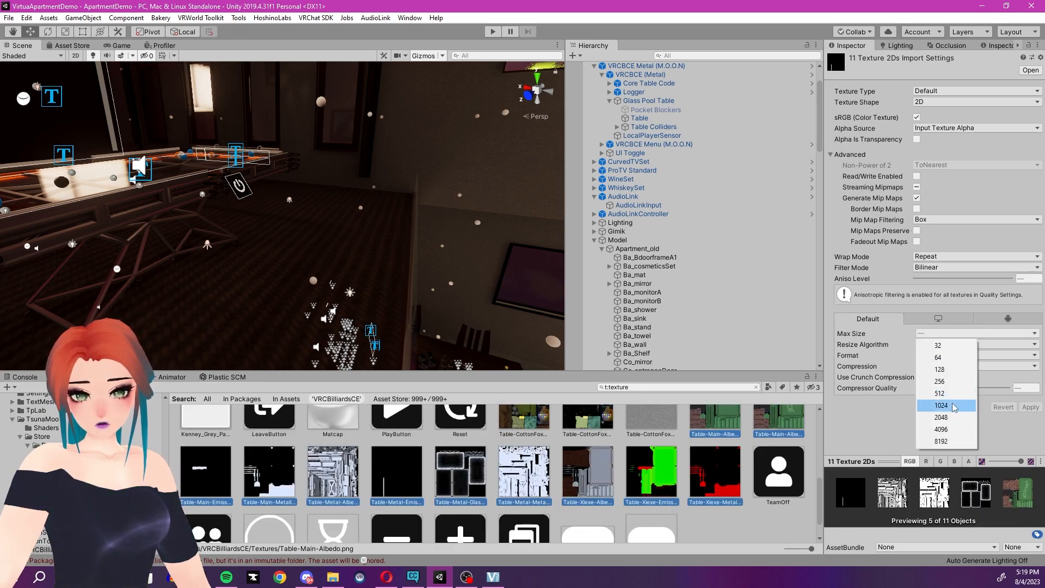
pyautogui.click(942, 402)
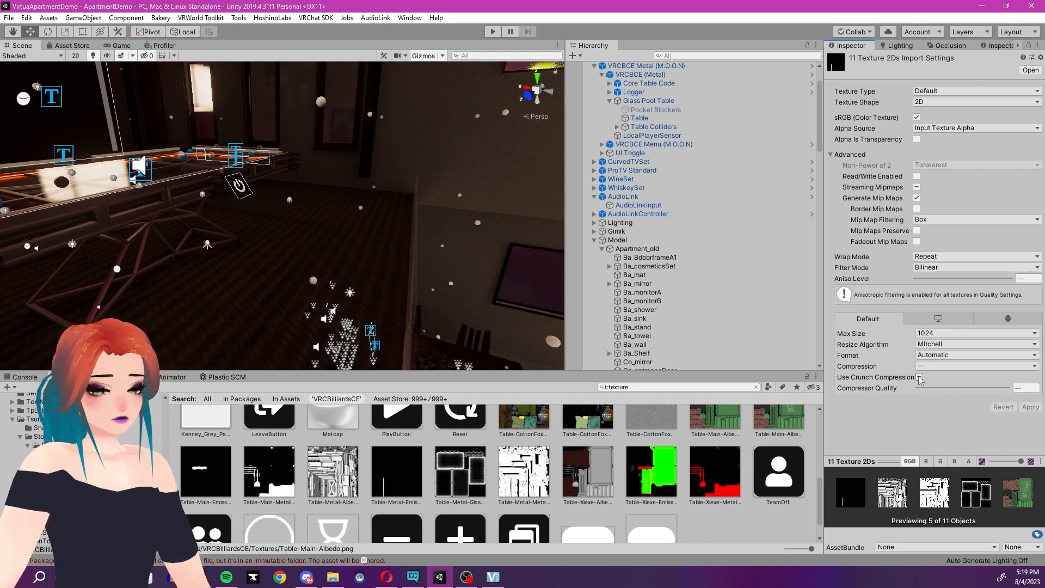
# Enable crunch compression at compressor quality 80 for the eleven table textures, apply, and check Table-Xiexe-Metallic's import settings
pyautogui.click(919, 378)
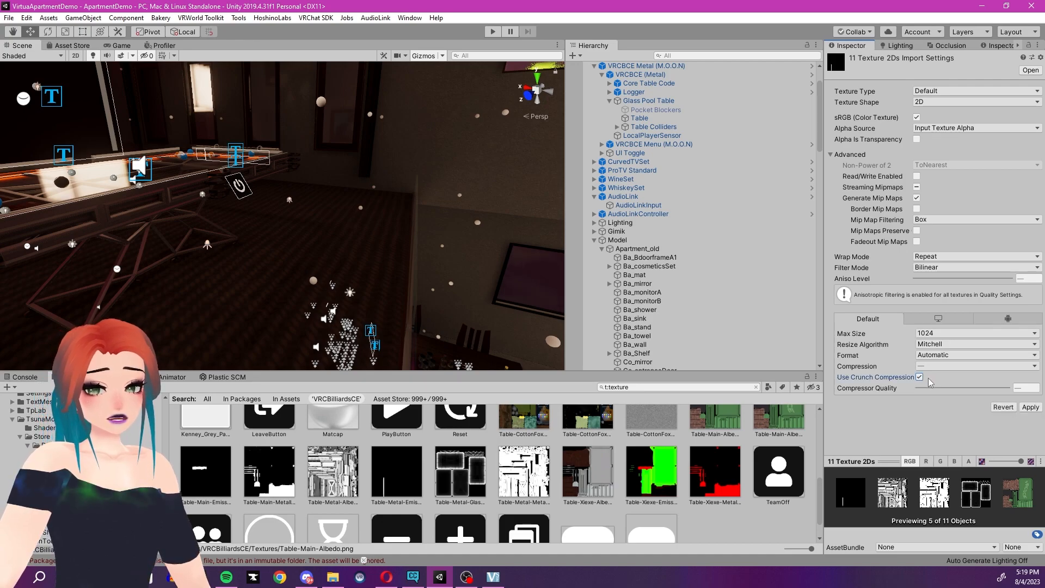
pyautogui.click(1027, 389)
pyautogui.write('80')
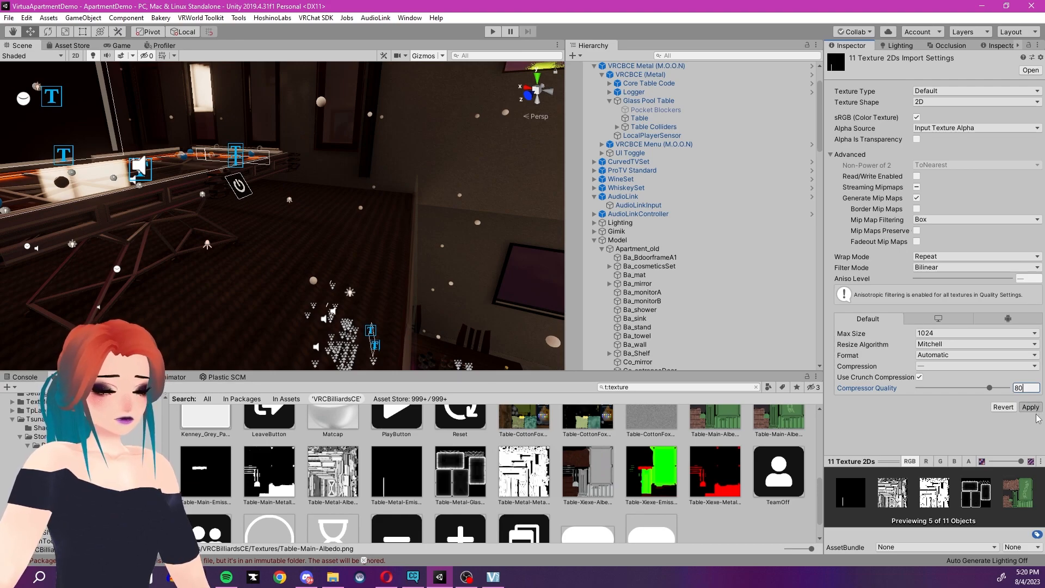
pyautogui.click(1037, 416)
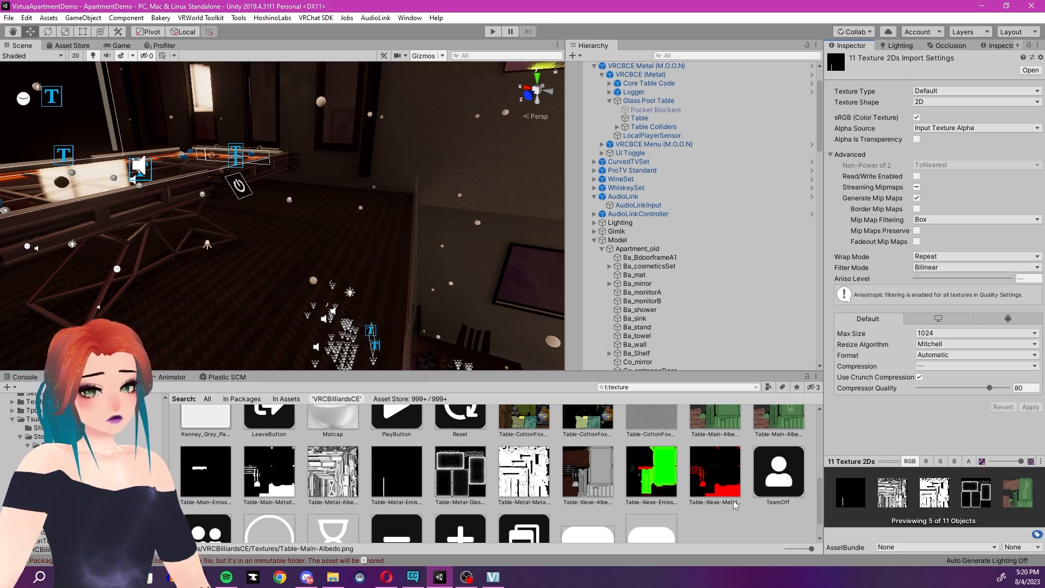
pyautogui.click(737, 481)
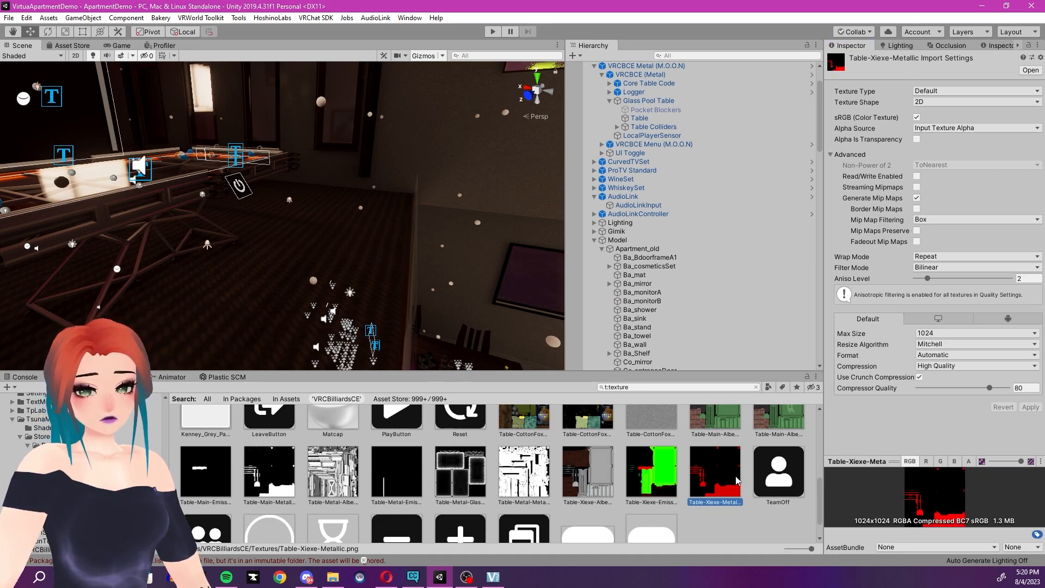
# Set the nine textures from TeamOff through UI_Toggle_Background to max size 1024 with crunch compression at compressor quality 80, and apply
pyautogui.scroll(-1, 736, 480)
pyautogui.click(784, 460)
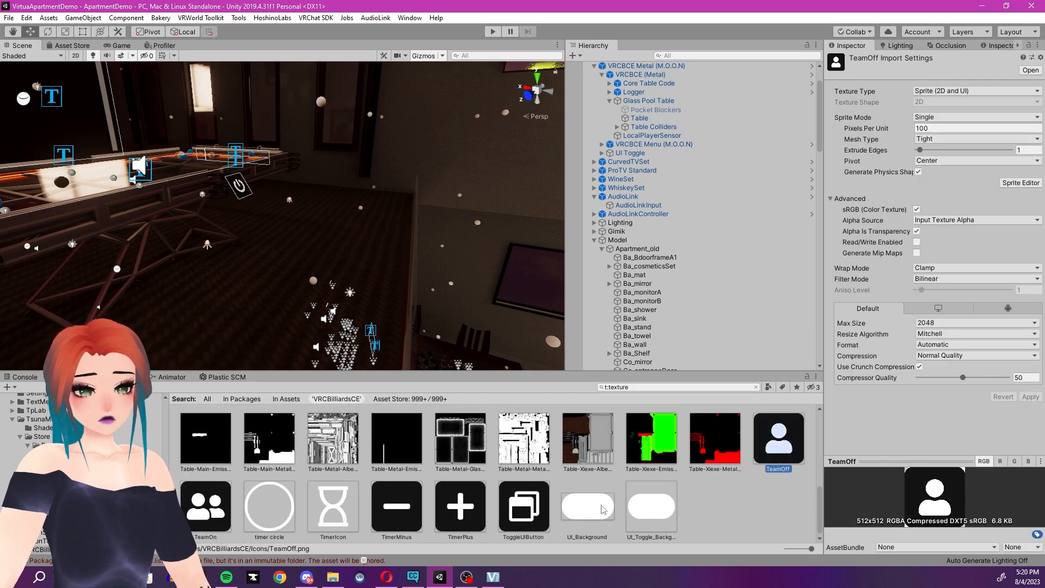
pyautogui.click(625, 515)
pyautogui.click(649, 514)
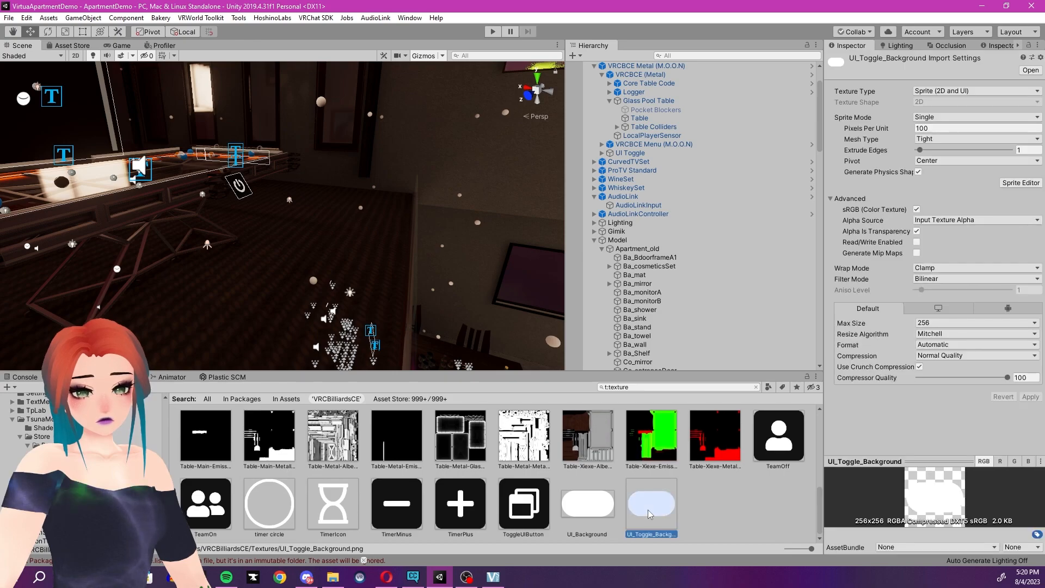
pyautogui.keyDown('shift'); pyautogui.click(772, 444); pyautogui.keyUp('shift')
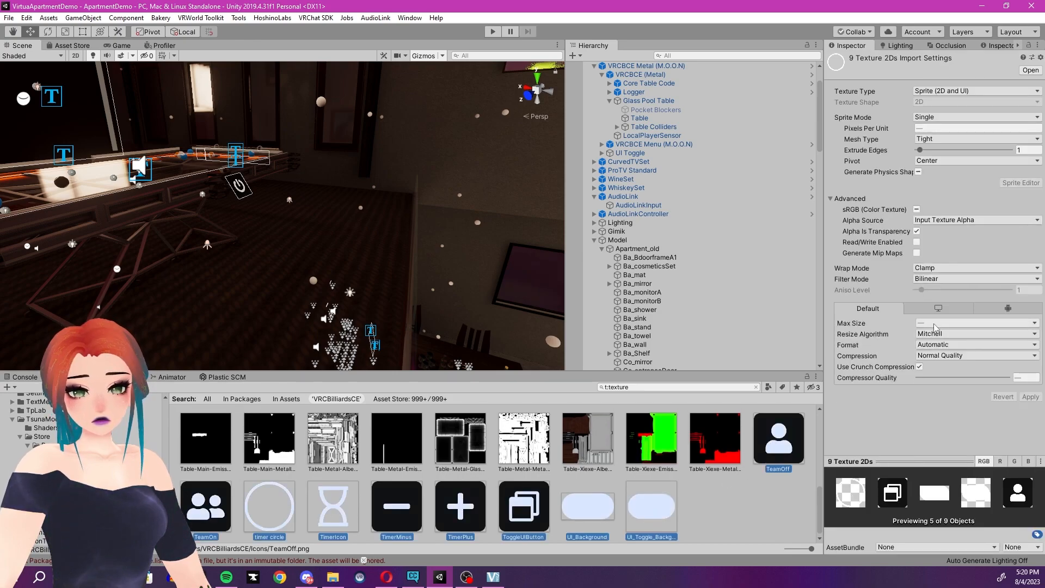
pyautogui.click(939, 323)
pyautogui.click(941, 395)
pyautogui.click(919, 367)
pyautogui.click(1020, 377)
pyautogui.write('8')
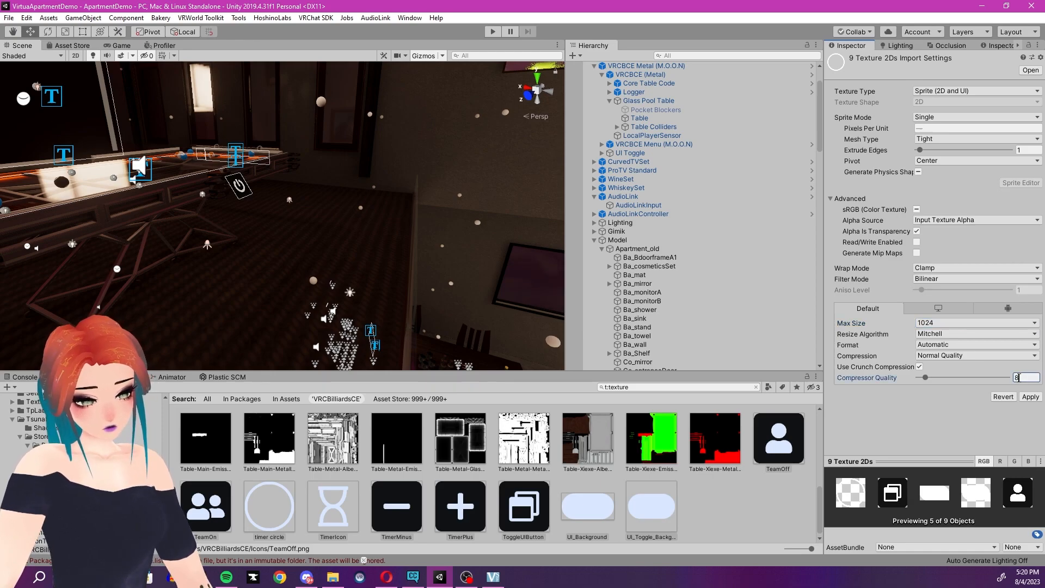
pyautogui.write('0')
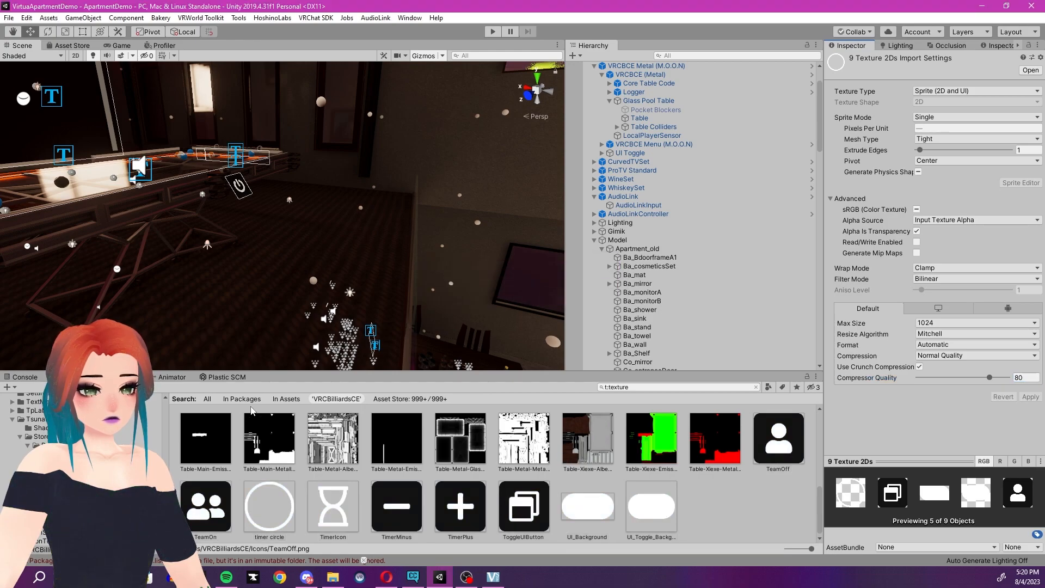
# Clear the texture search and open the BakeryLightmaps folder in Assets
pyautogui.click(755, 388)
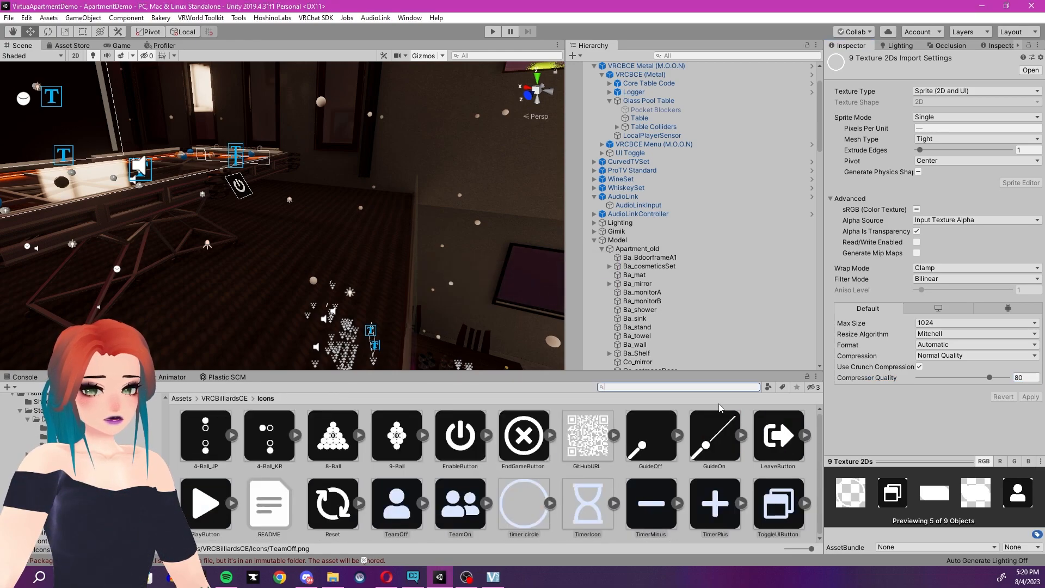
pyautogui.click(182, 399)
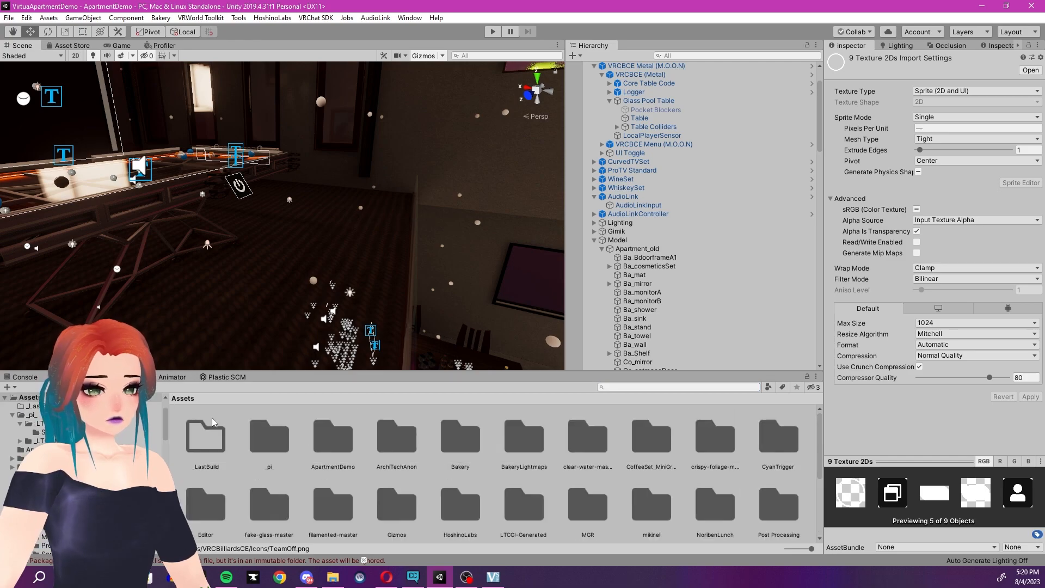
pyautogui.doubleClick(510, 443)
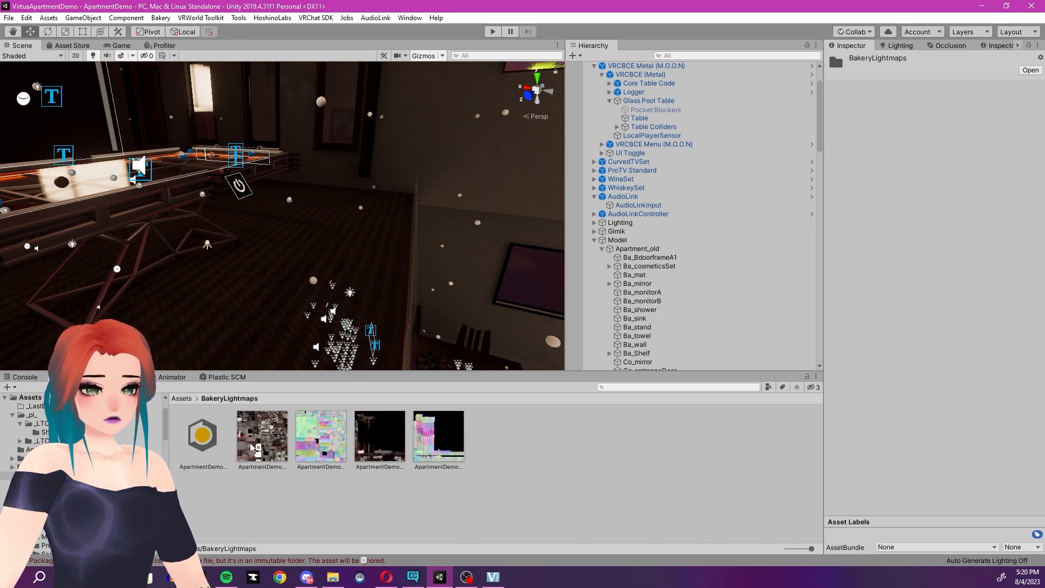
# Check the import settings of the four ApartmentDemo lightmap textures, comparing the L0 and L1 maps
pyautogui.click(282, 437)
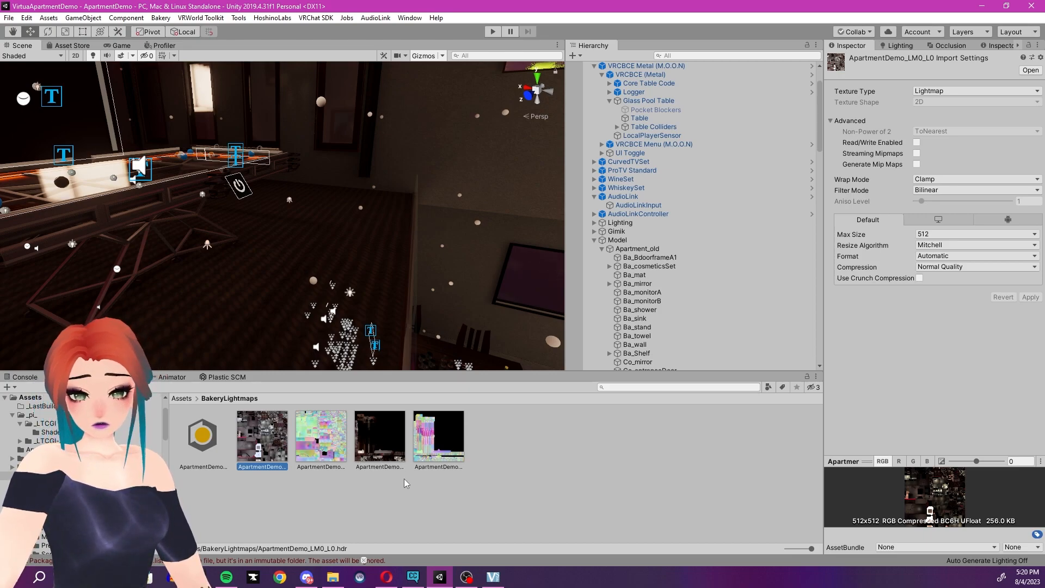
pyautogui.keyDown('ctrl'); pyautogui.click(390, 437); pyautogui.keyUp('ctrl')
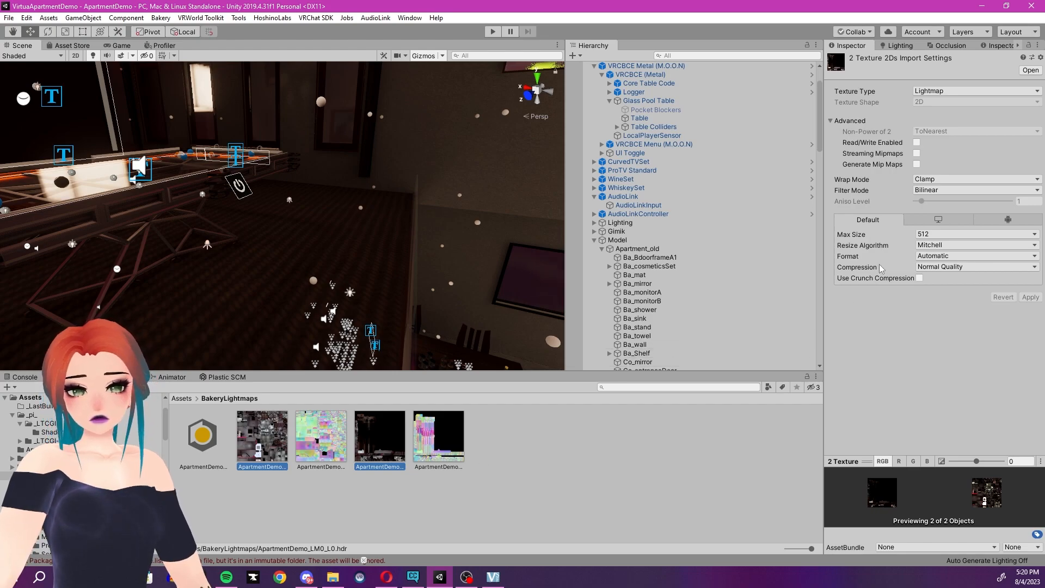
pyautogui.click(397, 449)
pyautogui.click(274, 450)
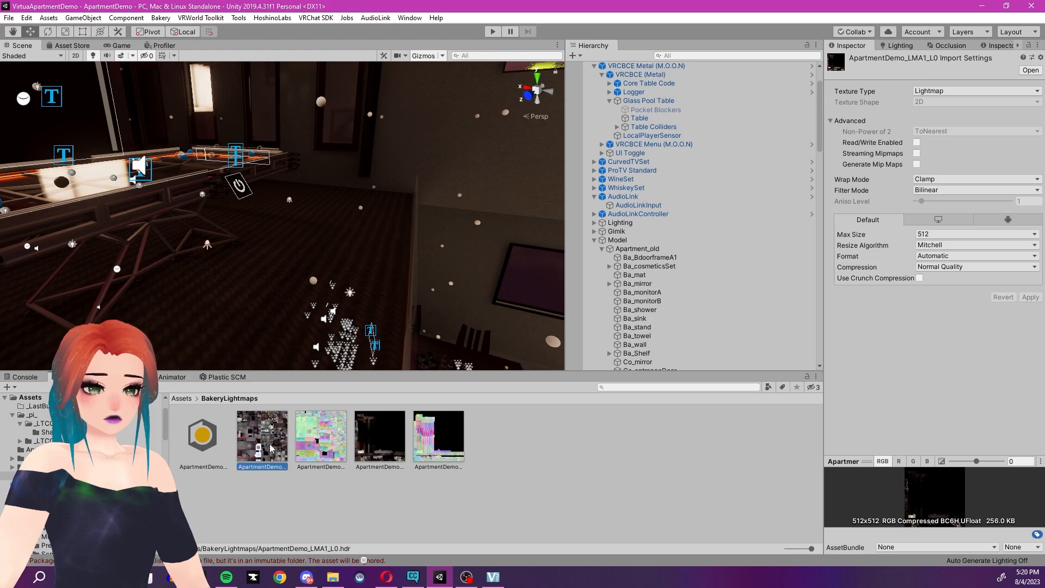
pyautogui.click(332, 446)
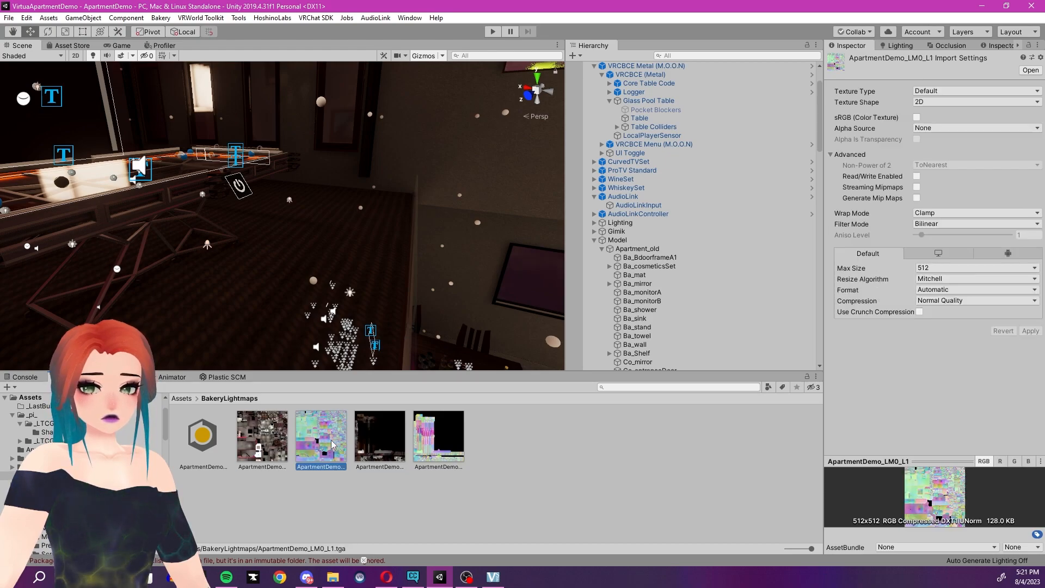
pyautogui.click(449, 450)
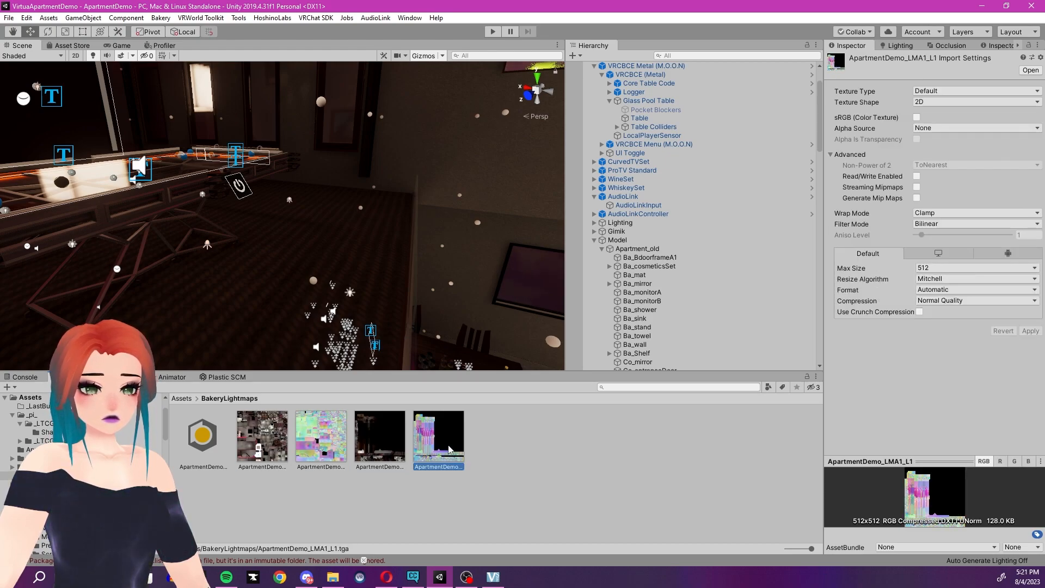
pyautogui.click(270, 447)
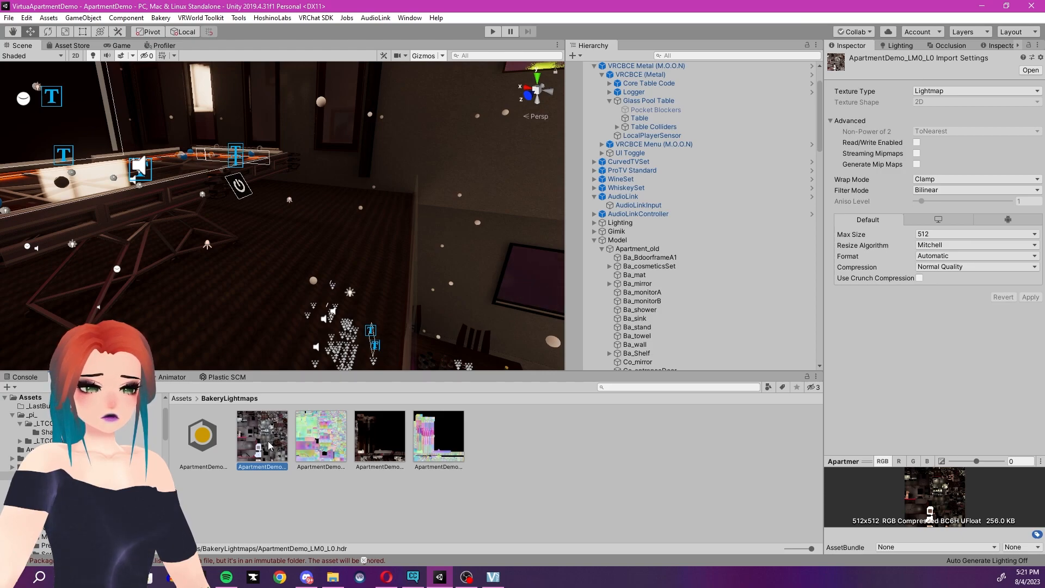
# Enable crunch compression for the two lightmaps ApartmentDemo_LM0_L0 and ApartmentDemo_LMA1_L0, and apply
pyautogui.moveTo(358, 289); pyautogui.dragTo(409, 125, button='right')
pyautogui.moveTo(377, 215); pyautogui.dragTo(225, 240, button='right')
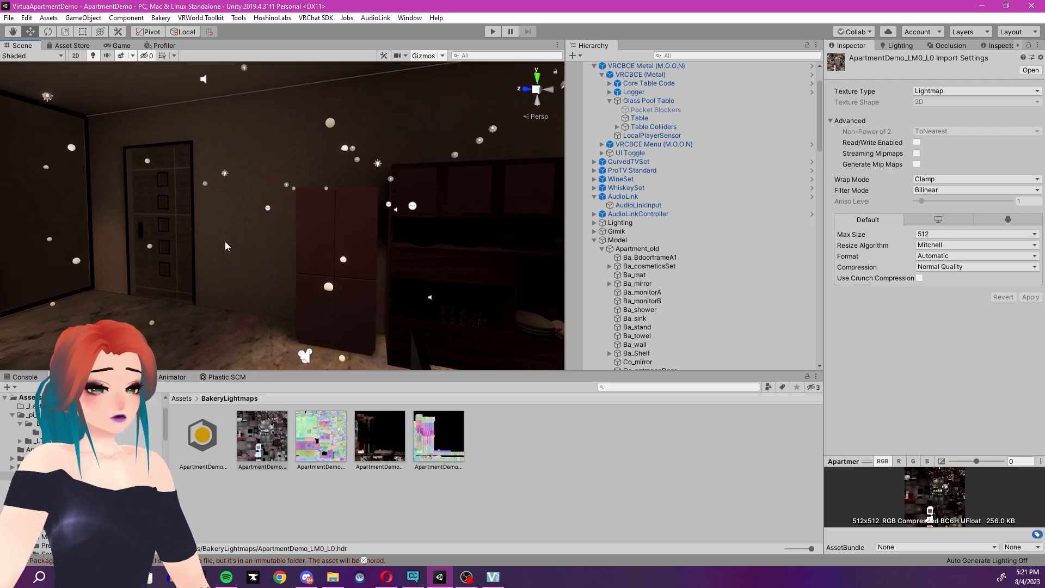
pyautogui.moveTo(305, 281); pyautogui.dragTo(306, 325, button='right')
pyautogui.press('w')
pyautogui.click(267, 444)
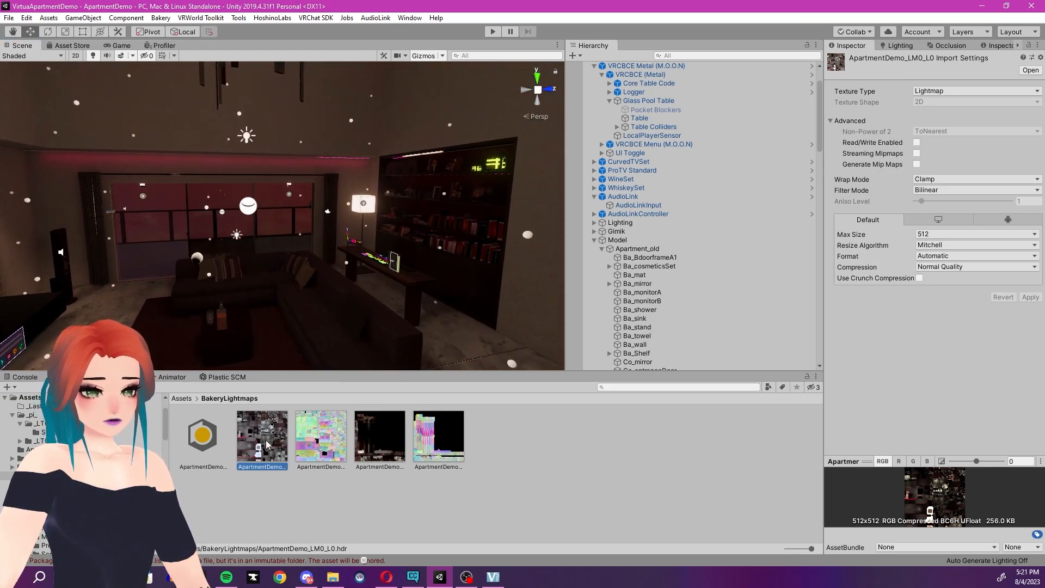
pyautogui.keyDown('ctrl'); pyautogui.click(383, 448); pyautogui.keyUp('ctrl')
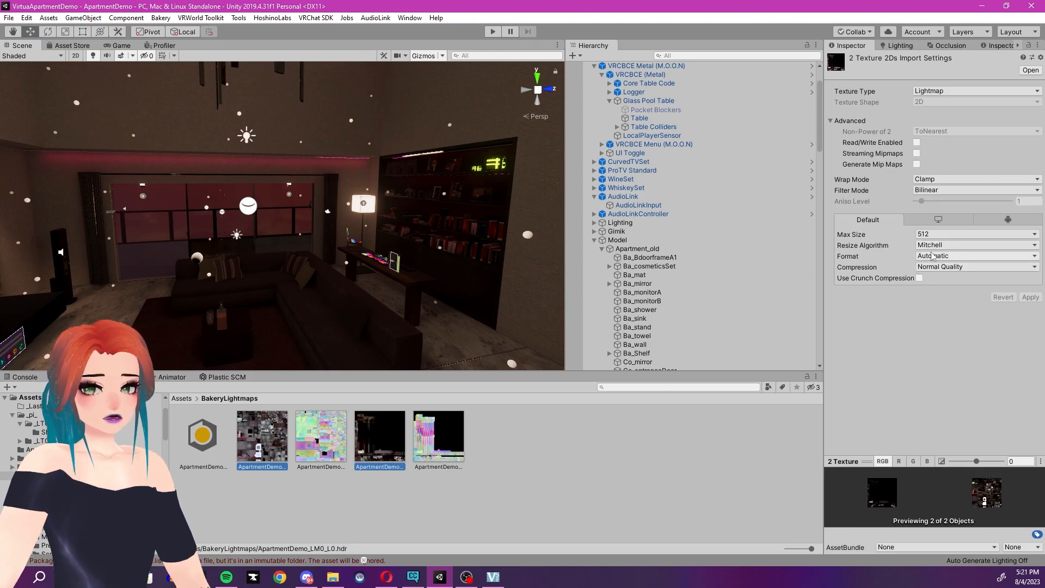
pyautogui.click(920, 278)
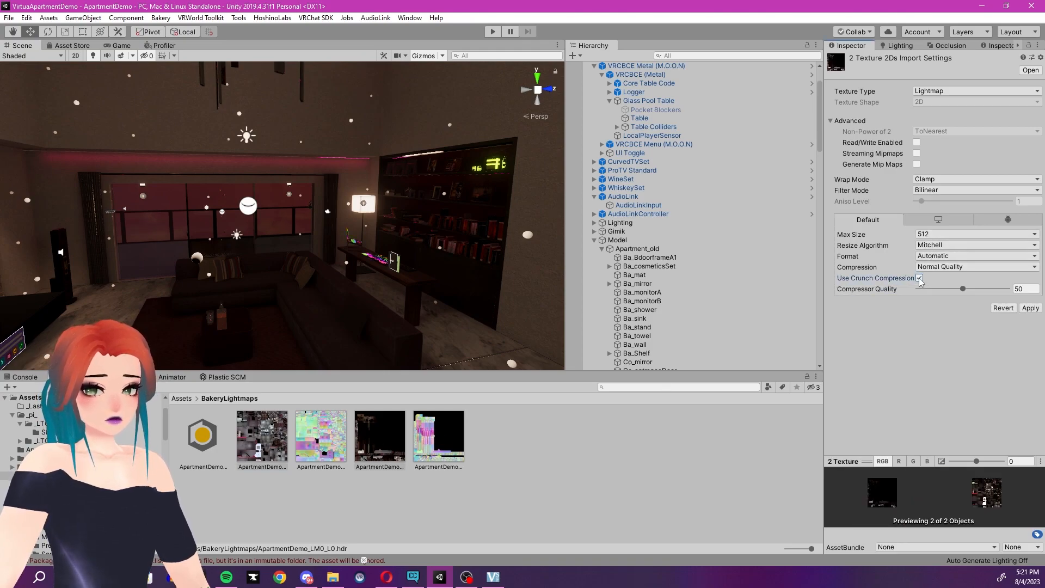
pyautogui.click(1030, 308)
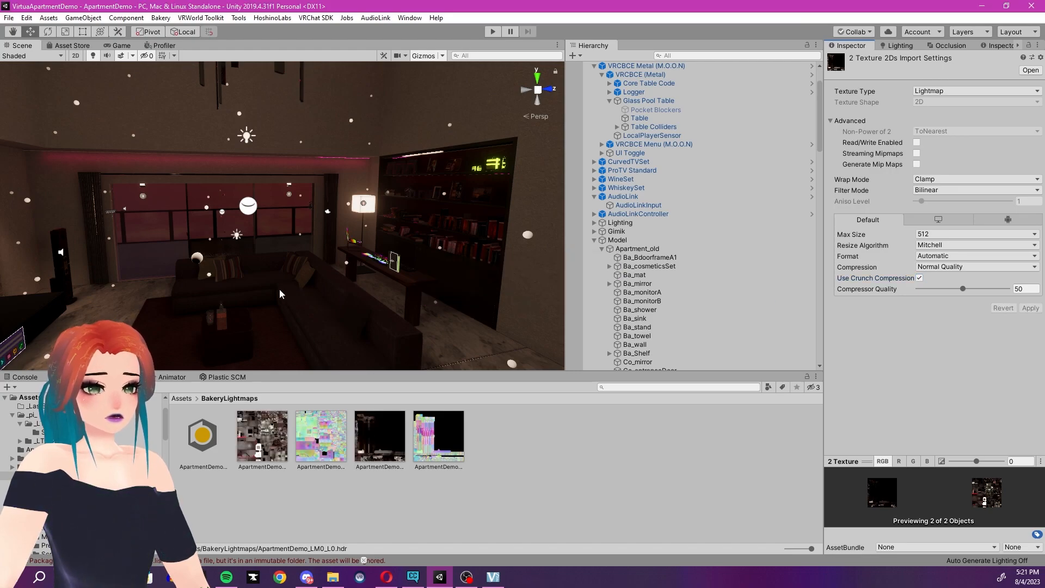
# Select the Tv object in the scene and locate its Tv Set material's albedo texture in the CurvedTV Textures folder
pyautogui.moveTo(280, 289); pyautogui.dragTo(136, 204, button='right')
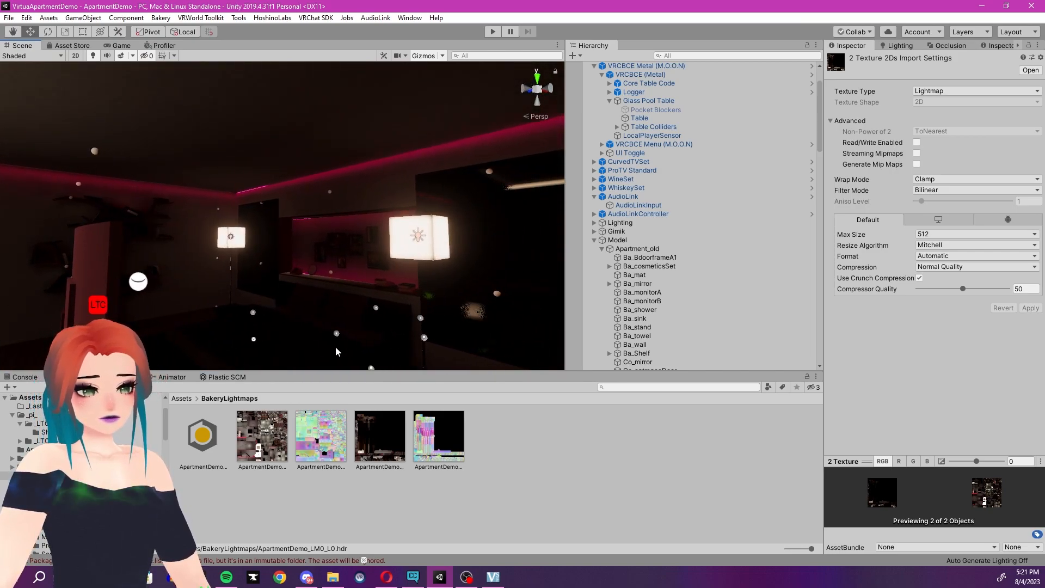
pyautogui.moveTo(329, 282)
pyautogui.mouseDown(button='right')
pyautogui.moveTo(253, 275)
pyautogui.moveTo(321, 274)
pyautogui.mouseUp(button='right')
pyautogui.click(325, 273)
pyautogui.click(325, 273)
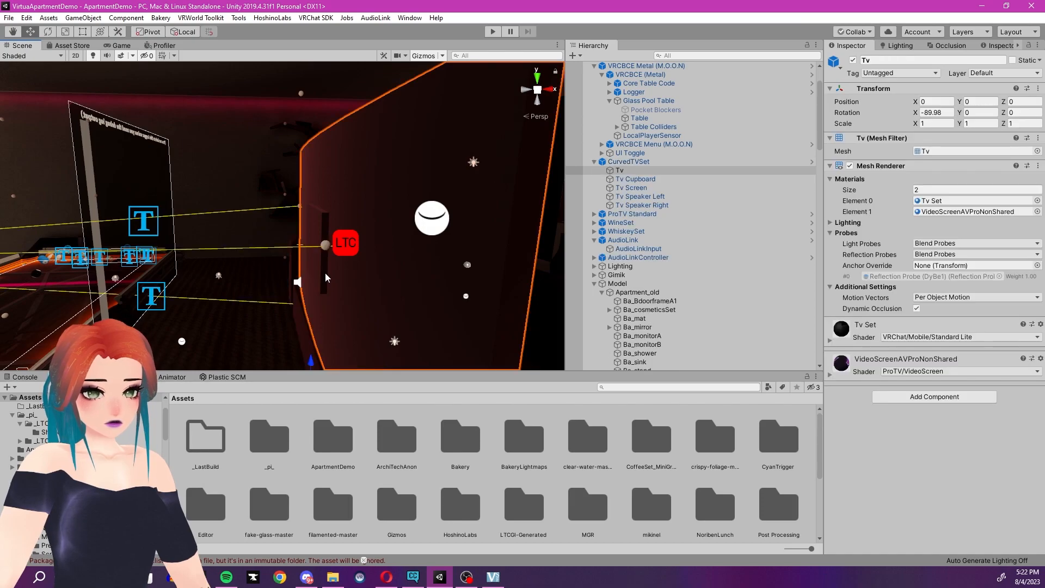
pyautogui.click(831, 341)
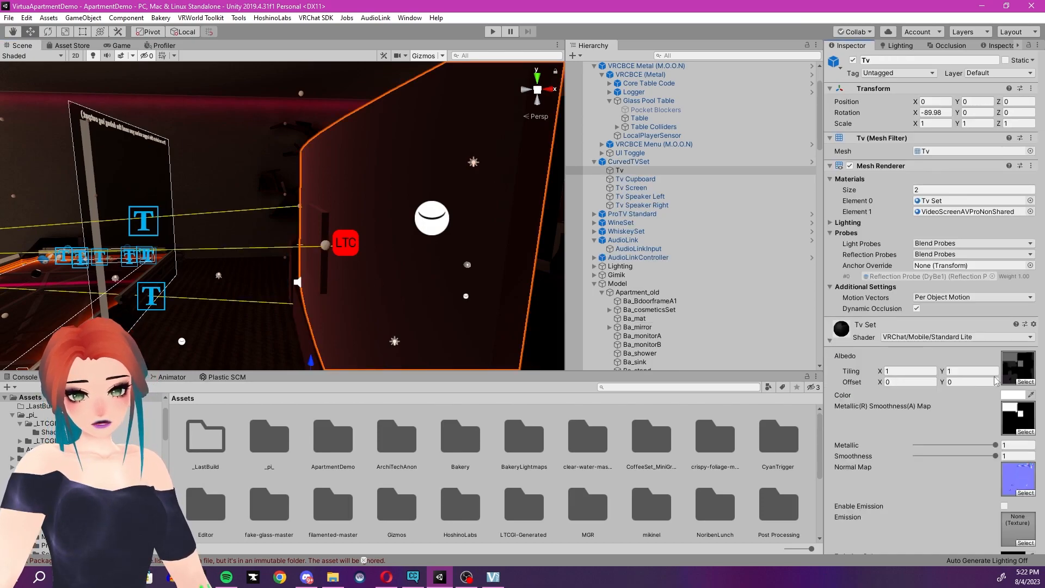
pyautogui.click(1016, 368)
pyautogui.click(513, 448)
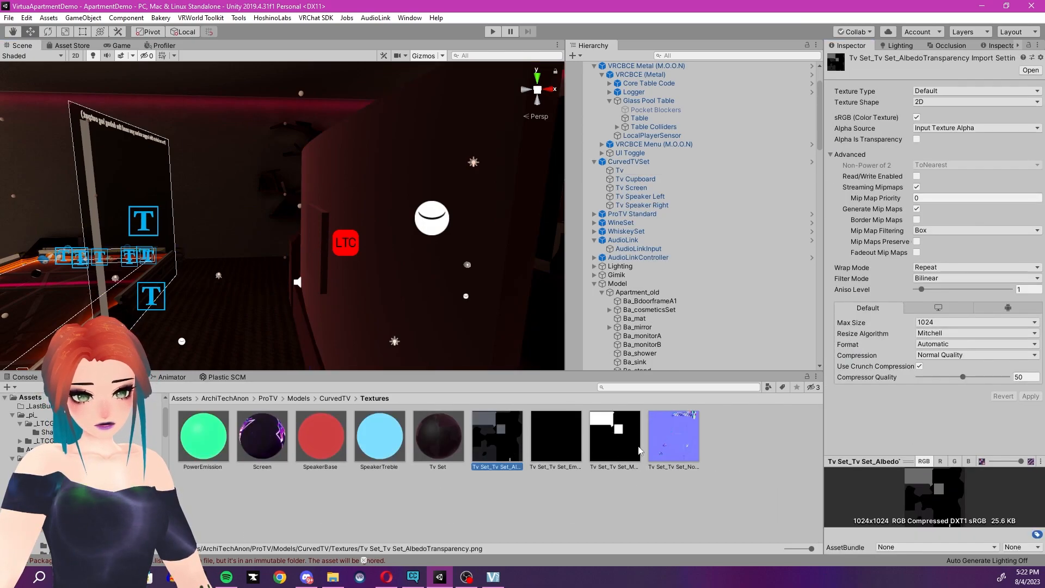
# Check the import settings of the four Tv Set textures, together and individually
pyautogui.keyDown('shift'); pyautogui.click(678, 440); pyautogui.keyUp('shift')
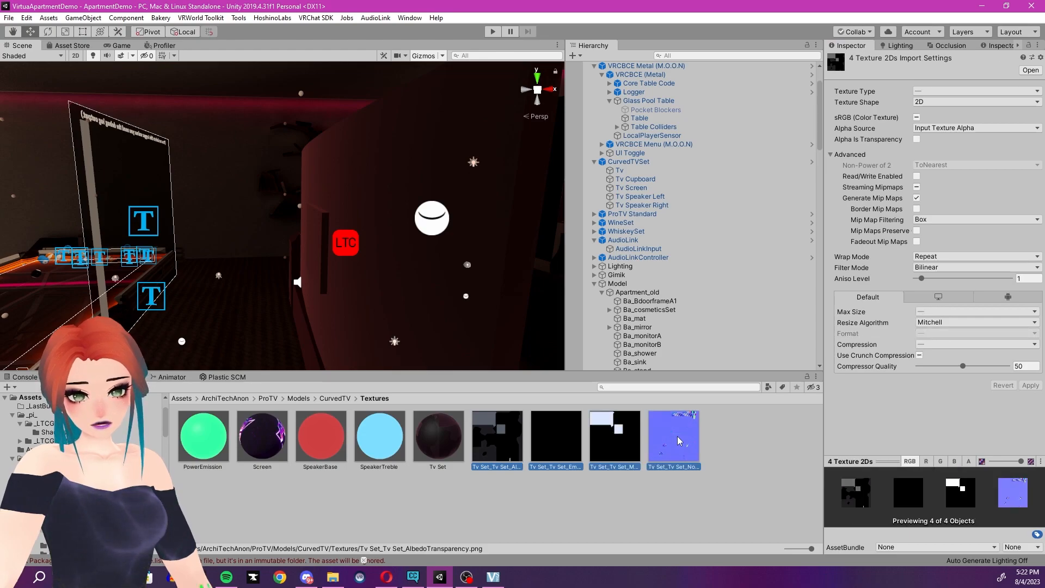
pyautogui.click(608, 456)
pyautogui.click(554, 452)
pyautogui.click(512, 451)
pyautogui.click(570, 452)
# Set the four Tv Set textures to max size 1024 with crunch compression enabled, and apply
pyautogui.moveTo(371, 304); pyautogui.dragTo(280, 265, button='right')
pyautogui.press('w')
pyautogui.click(497, 436)
pyautogui.keyDown('shift'); pyautogui.click(697, 439); pyautogui.keyUp('shift')
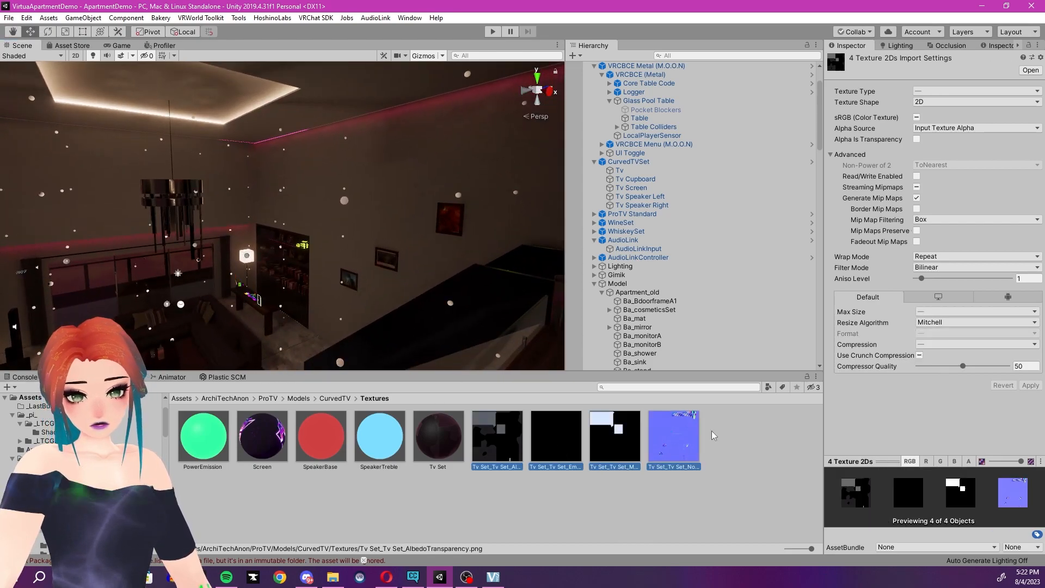
pyautogui.click(959, 312)
pyautogui.click(945, 375)
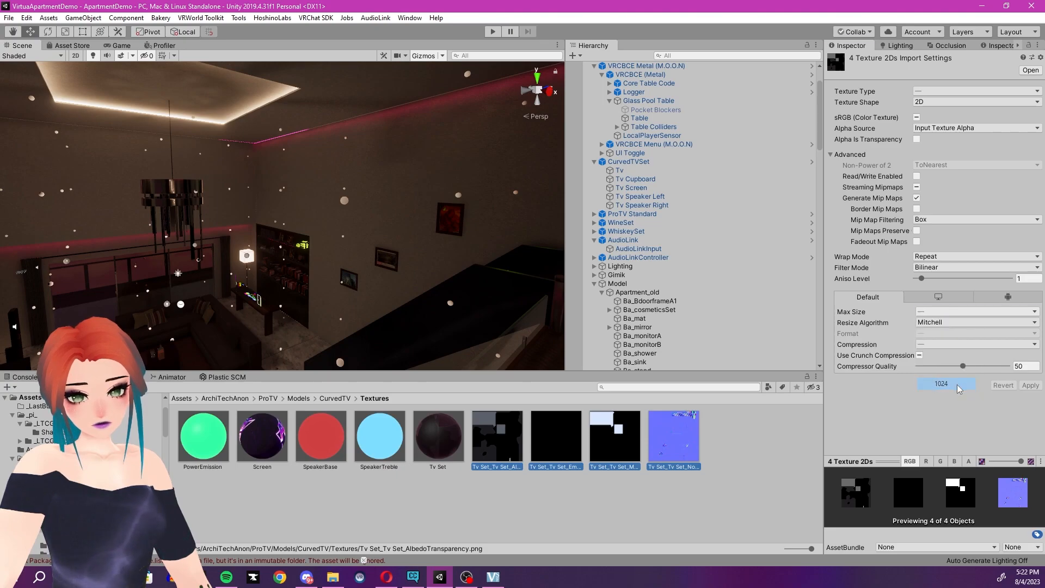
pyautogui.click(919, 355)
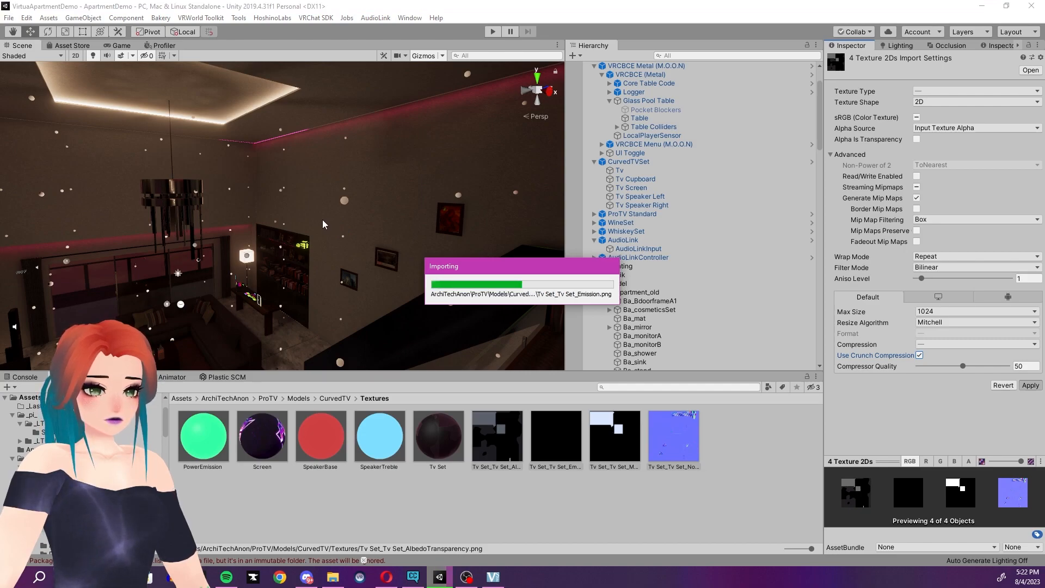
# Open the occlusion culling settings and filter the scene to Occlusion Areas
pyautogui.moveTo(303, 216); pyautogui.dragTo(254, 219, button='right')
pyautogui.press('w')
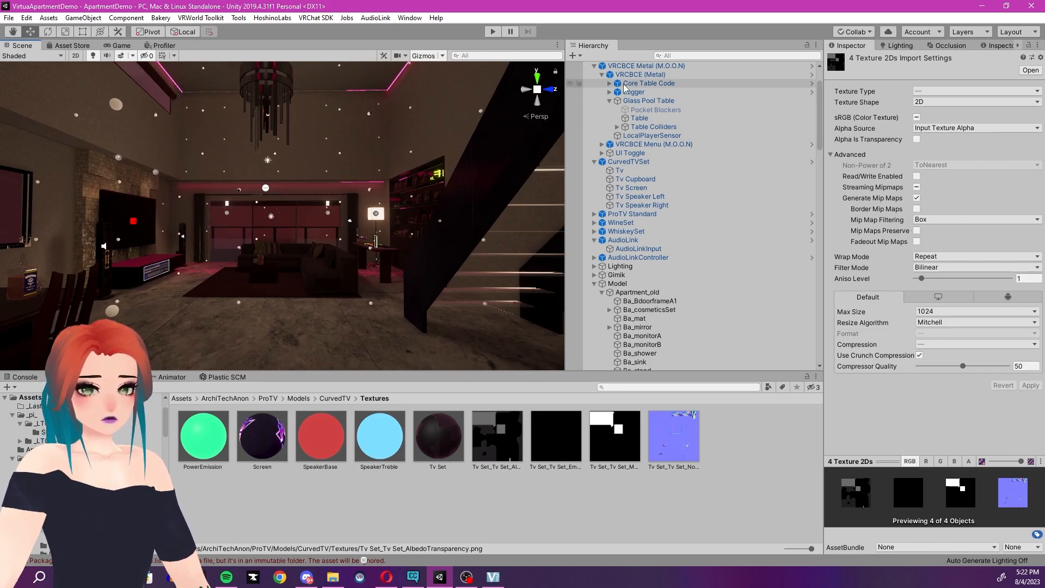
pyautogui.scroll(2, 625, 87)
pyautogui.click(952, 46)
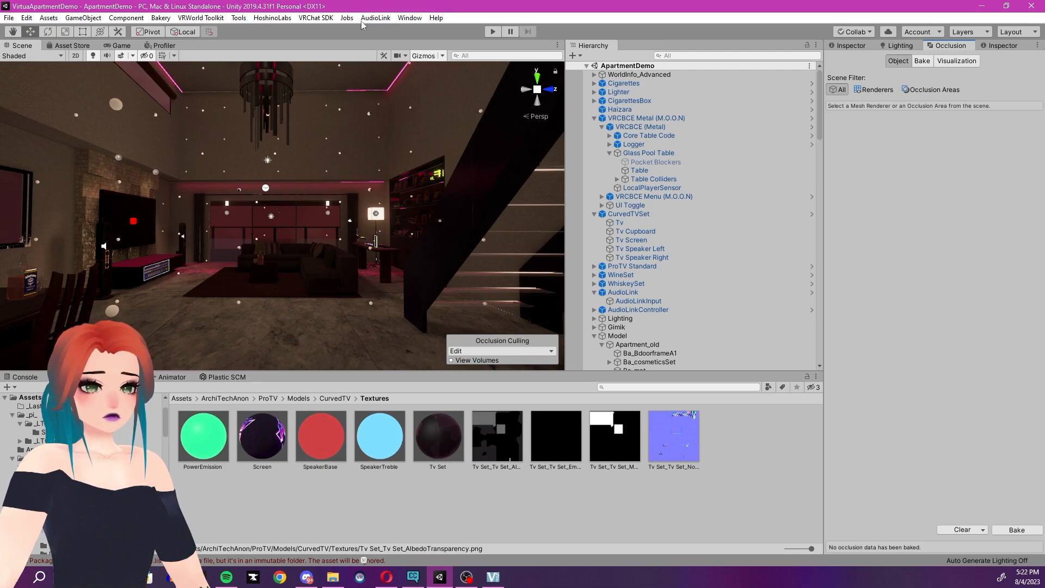
pyautogui.click(411, 18)
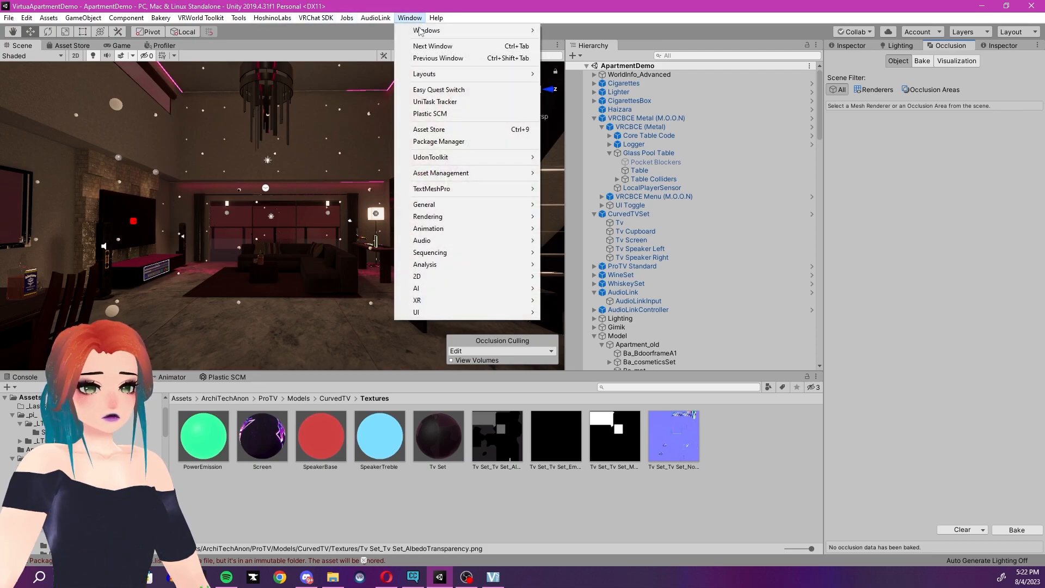
pyautogui.moveTo(430, 217)
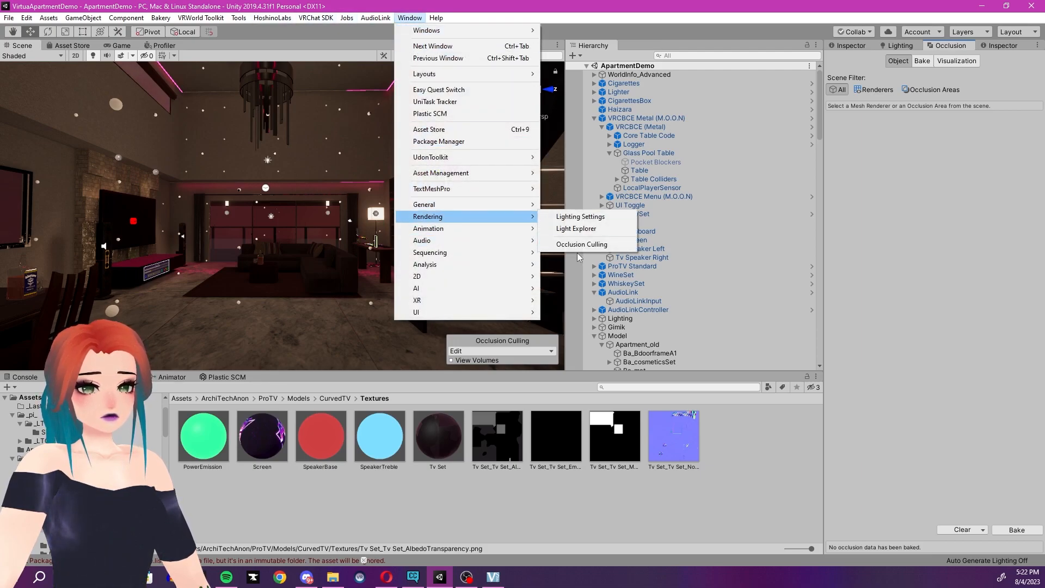
pyautogui.click(964, 49)
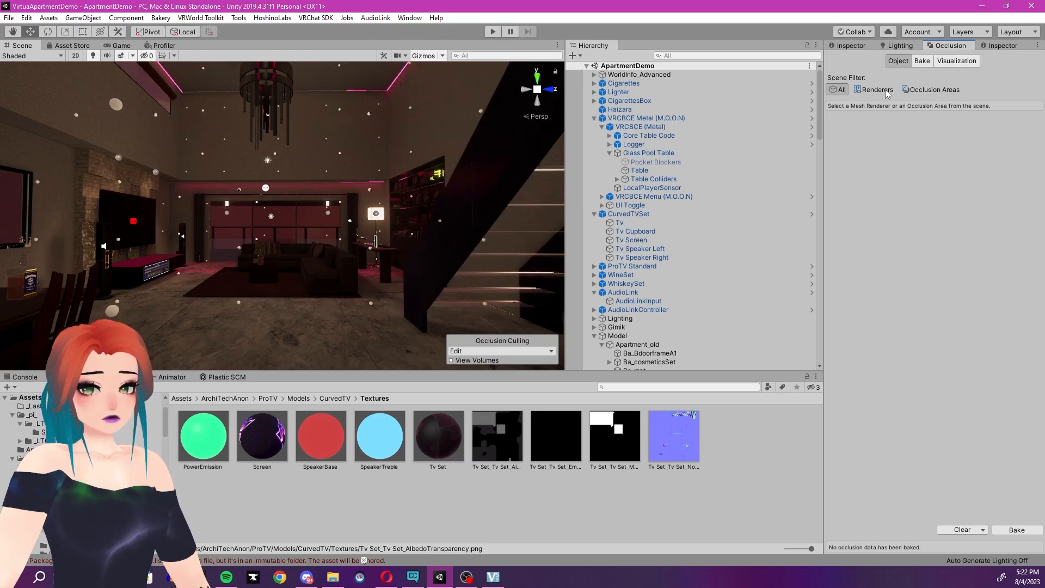
pyautogui.click(950, 91)
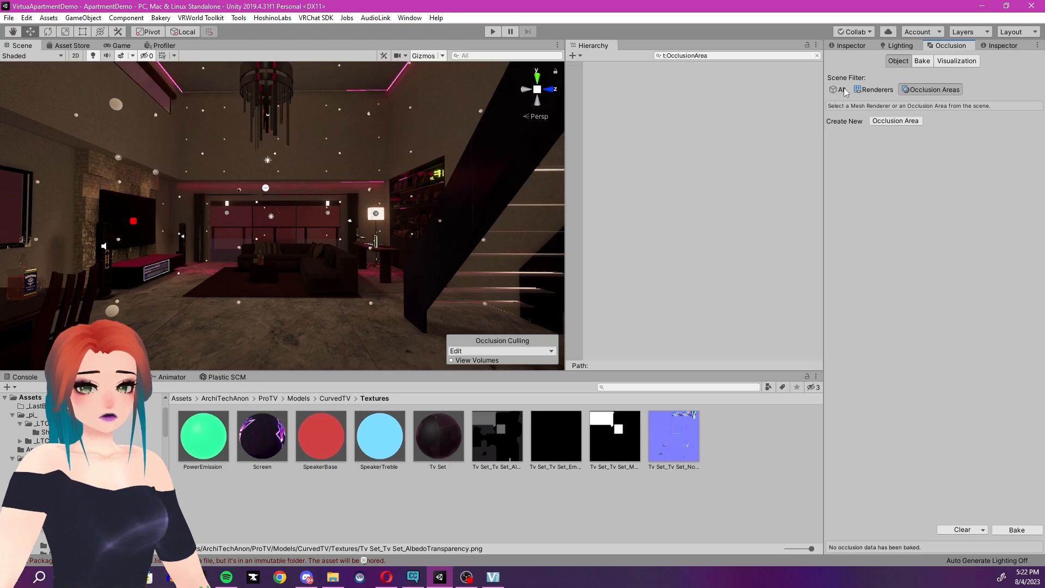
# Create an occlusion area, move it into the living room and stretch it along the apartment's ground floor
pyautogui.click(912, 121)
pyautogui.moveTo(407, 162); pyautogui.dragTo(245, 211, button='right')
pyautogui.press('s')
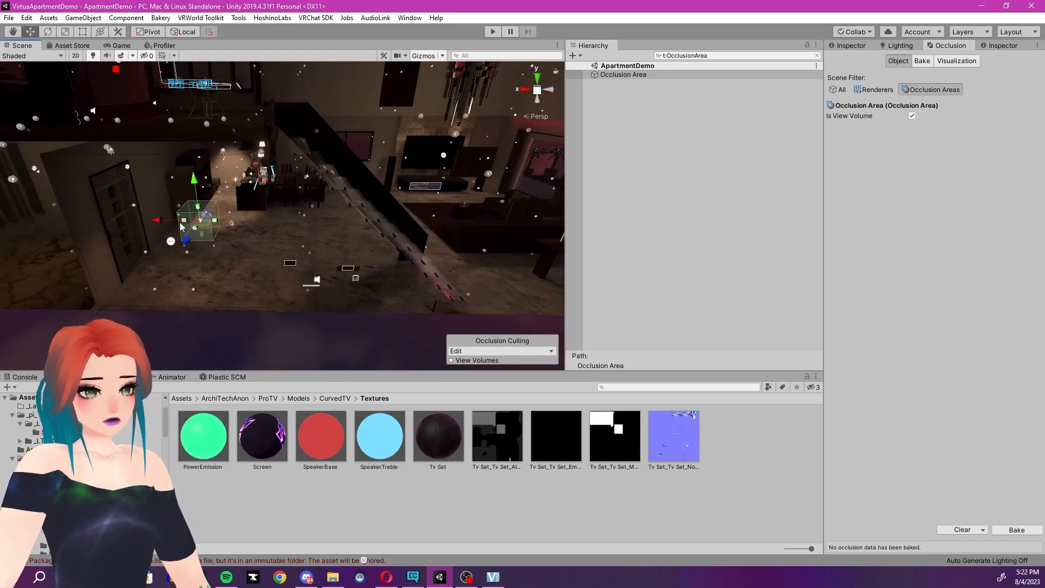
pyautogui.moveTo(164, 220); pyautogui.dragTo(351, 222)
pyautogui.moveTo(377, 213); pyautogui.dragTo(343, 200, button='right')
pyautogui.press('s')
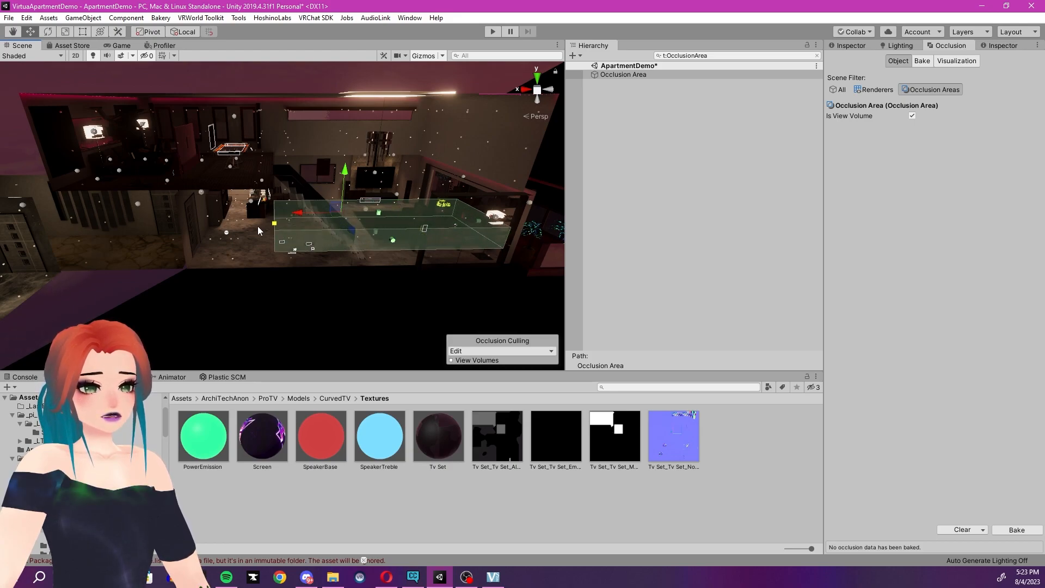
pyautogui.moveTo(219, 231); pyautogui.dragTo(211, 231)
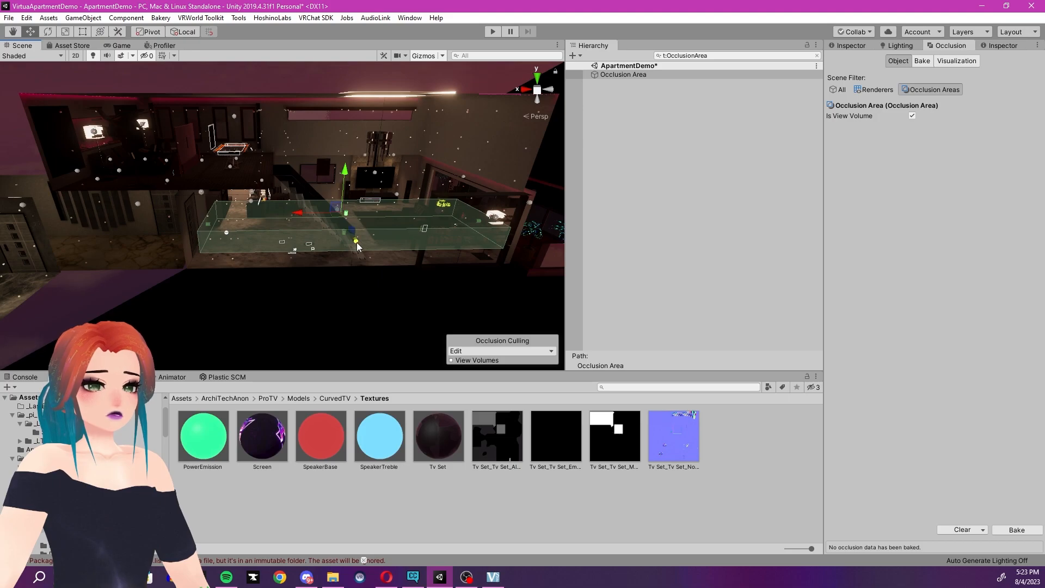
# Extend the occlusion area's sides to cover the full depth of the living room and the balcony
pyautogui.keyDown('alt'); pyautogui.moveTo(357, 247); pyautogui.dragTo(476, 221); pyautogui.keyUp('alt')
pyautogui.moveTo(476, 221); pyautogui.dragTo(415, 259, button='right')
pyautogui.moveTo(387, 261); pyautogui.dragTo(292, 252)
pyautogui.moveTo(293, 252); pyautogui.dragTo(446, 284, button='right')
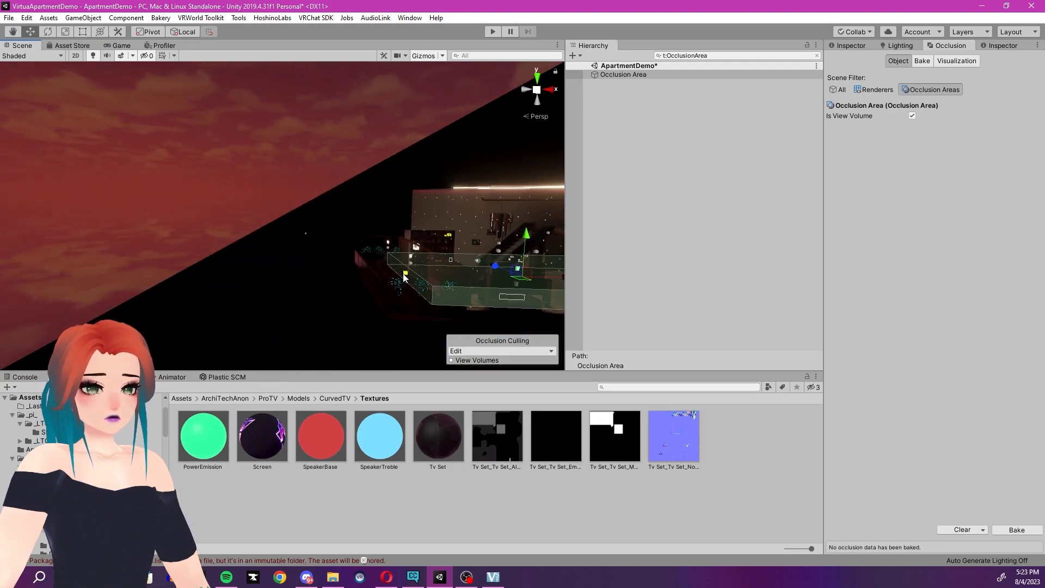
pyautogui.moveTo(373, 278); pyautogui.dragTo(291, 248, button='right')
pyautogui.moveTo(290, 248); pyautogui.dragTo(287, 265, button='middle')
pyautogui.moveTo(288, 265); pyautogui.dragTo(288, 241)
pyautogui.moveTo(289, 251); pyautogui.dragTo(456, 262, button='right')
pyautogui.moveTo(463, 239); pyautogui.dragTo(177, 262)
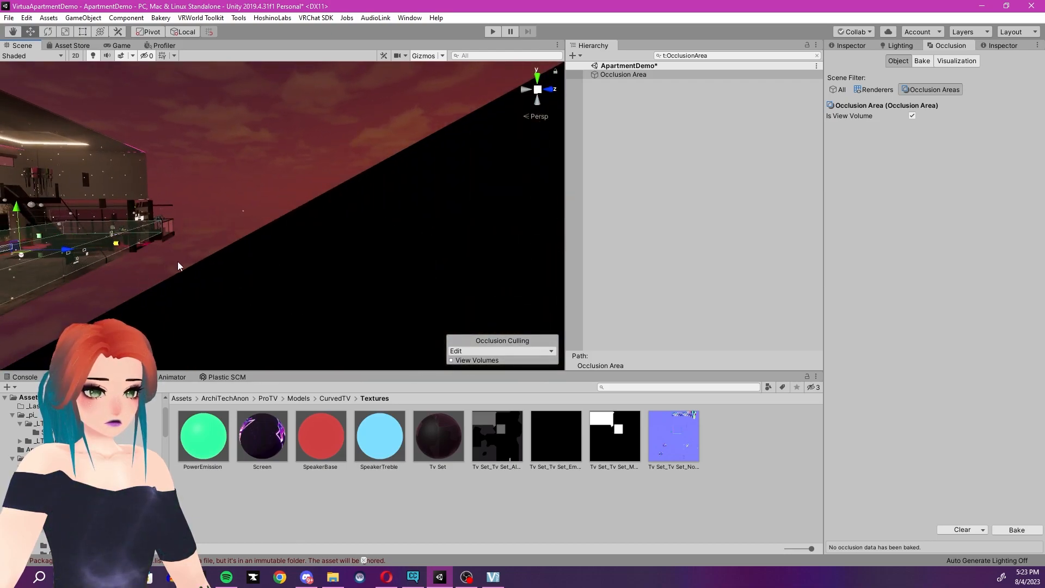
pyautogui.moveTo(186, 266); pyautogui.dragTo(185, 261, button='right')
# Raise the occlusion area over the upper floor and extend it around the remaining rooms, to a size of about 26.2 × 5.7 × 11.2
pyautogui.moveTo(365, 254); pyautogui.dragTo(367, 174)
pyautogui.moveTo(367, 174); pyautogui.dragTo(616, 229, button='right')
pyautogui.moveTo(265, 219); pyautogui.dragTo(404, 220)
pyautogui.moveTo(404, 221); pyautogui.dragTo(109, 236, button='right')
pyautogui.scroll(-4, 109, 236)
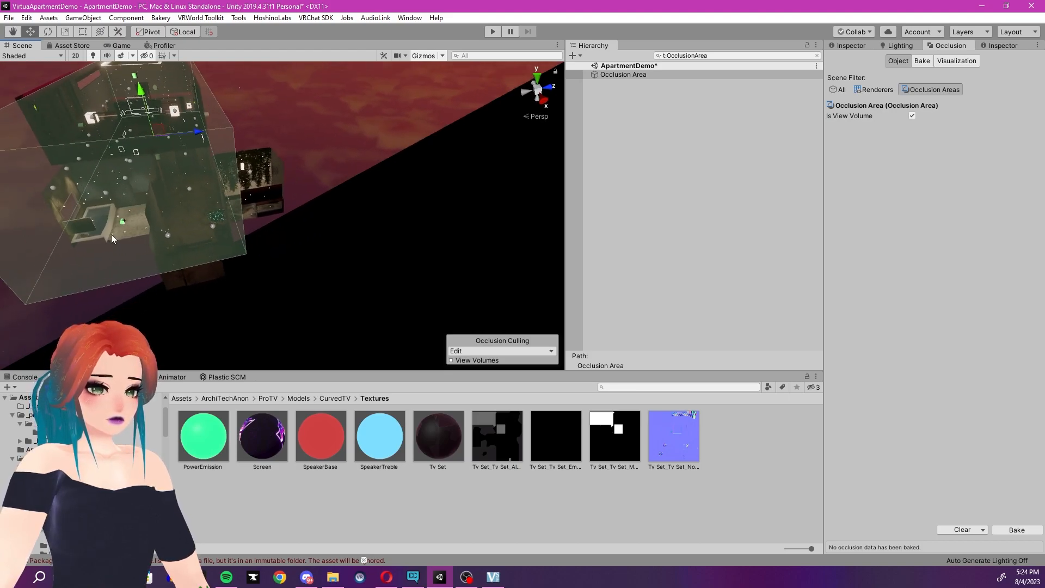
pyautogui.moveTo(136, 220); pyautogui.dragTo(140, 224)
pyautogui.moveTo(245, 216); pyautogui.dragTo(222, 185, button='right')
pyautogui.moveTo(221, 188); pyautogui.dragTo(252, 194)
pyautogui.moveTo(251, 193); pyautogui.dragTo(467, 170, button='right')
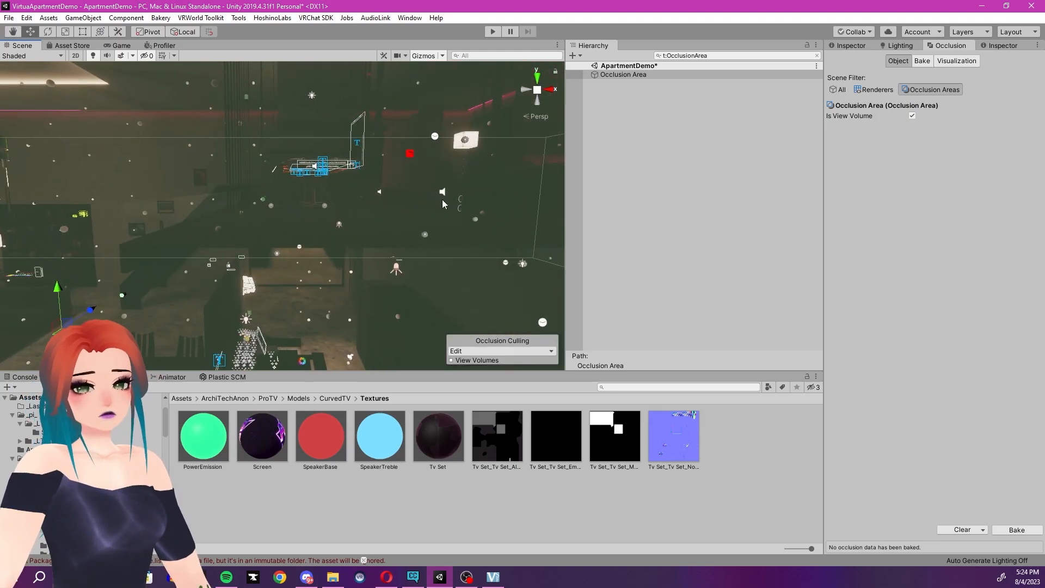
# Bake the occlusion culling with smallest occluder 5, smallest hole 0.25 and backface threshold 100
pyautogui.click(924, 61)
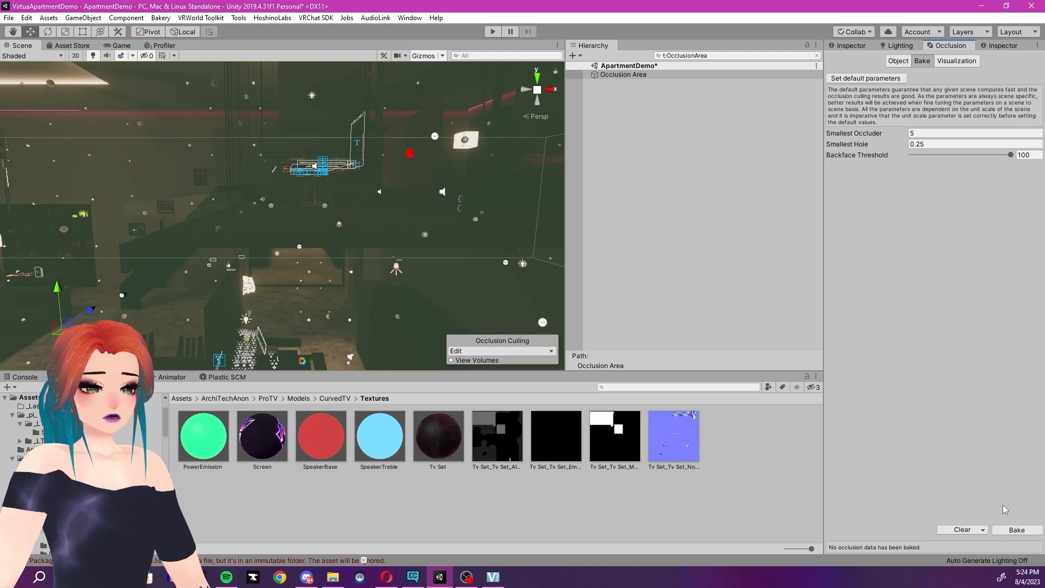
pyautogui.click(1016, 530)
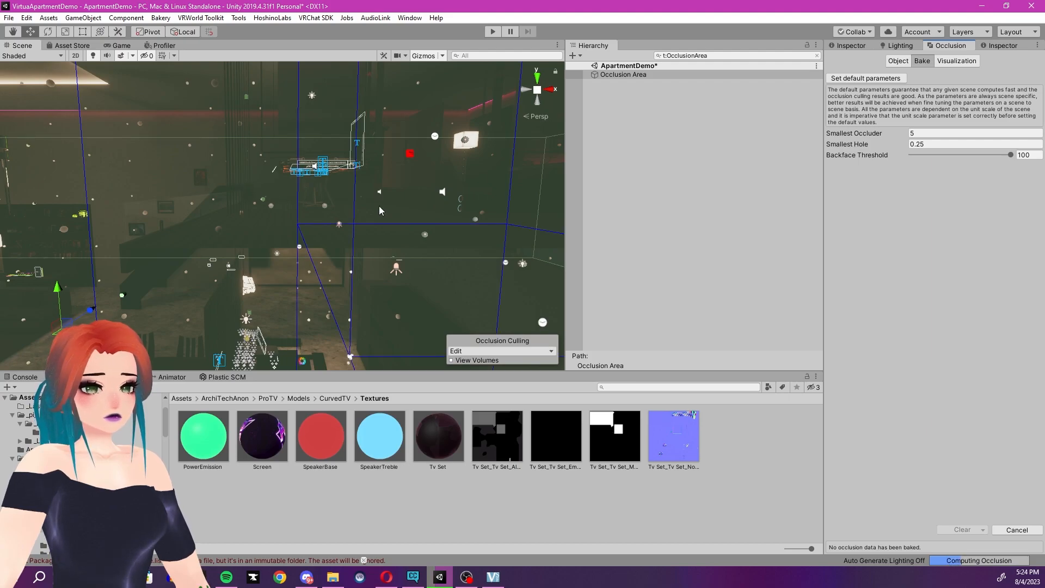
pyautogui.scroll(-5, 380, 206)
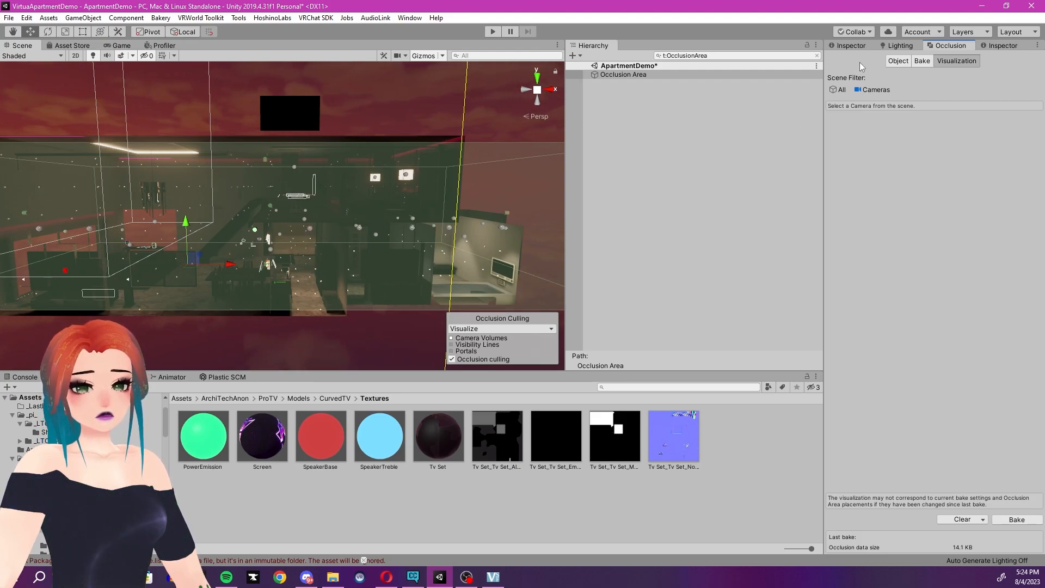
# Deselect the occlusion area and clear the OcclusionArea filter to list the whole scene hierarchy
pyautogui.click(854, 46)
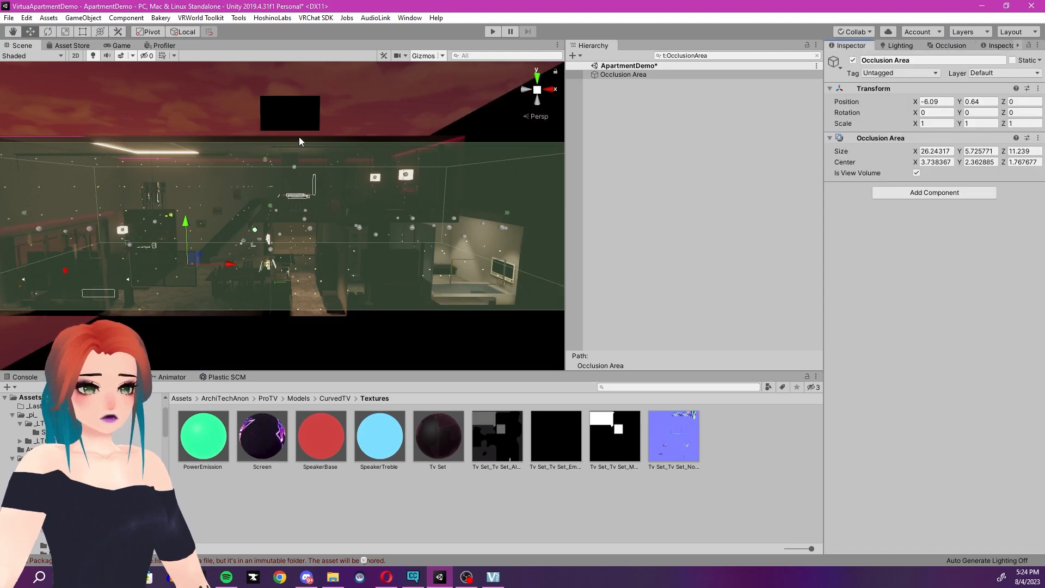
pyautogui.click(203, 114)
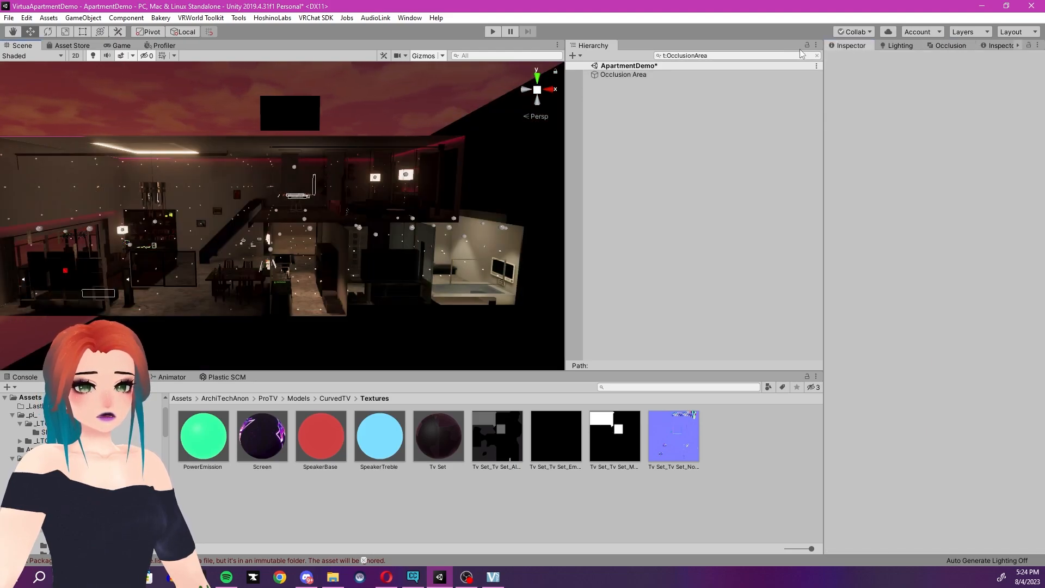
pyautogui.click(817, 56)
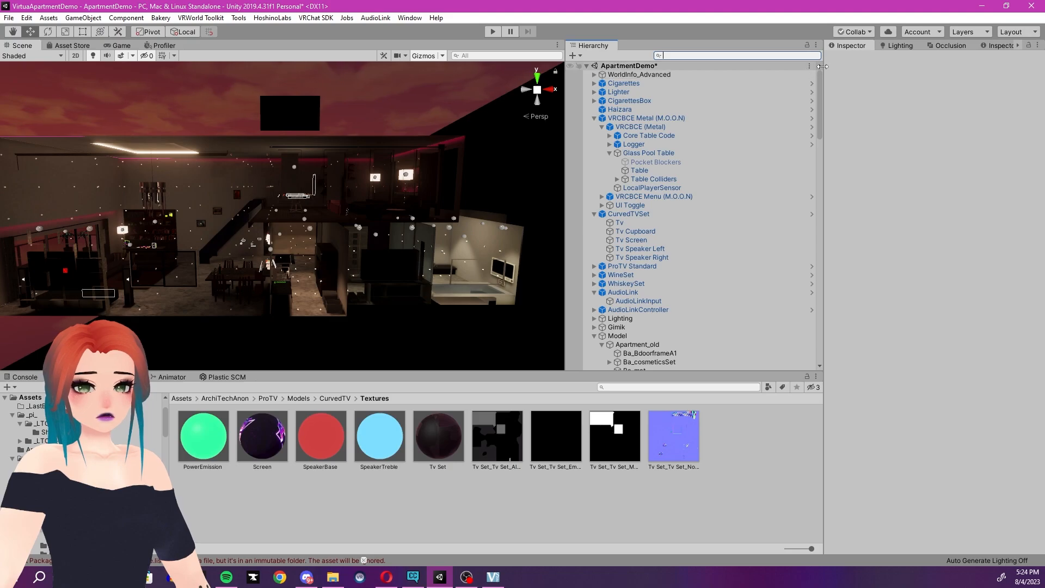
pyautogui.press('w')
pyautogui.moveTo(268, 189); pyautogui.dragTo(367, 210, button='right')
pyautogui.moveTo(318, 235); pyautogui.dragTo(236, 262, button='right')
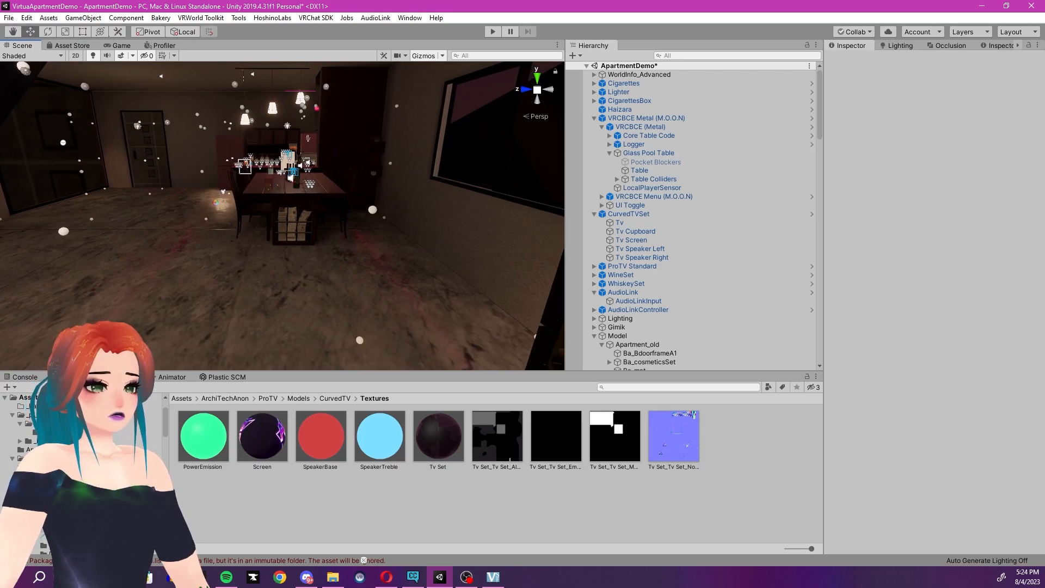
# Clear the console messages and sign in to the VRChat SDK with the account's username and password
pyautogui.moveTo(293, 8); pyautogui.dragTo(527, 28)
pyautogui.click(27, 377)
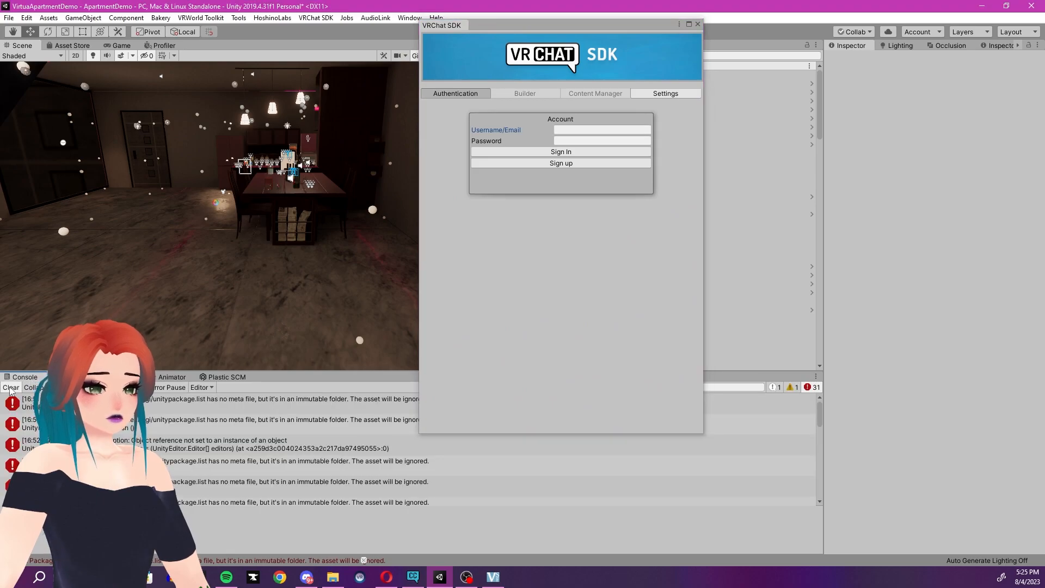
pyautogui.click(10, 388)
pyautogui.click(576, 131)
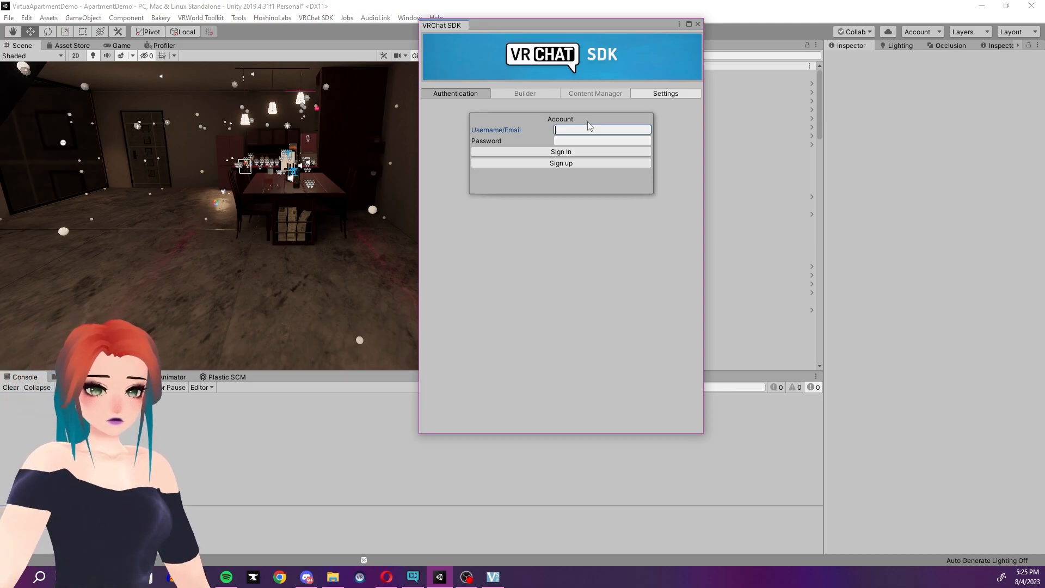
pyautogui.moveTo(544, 29); pyautogui.dragTo(0, 209)
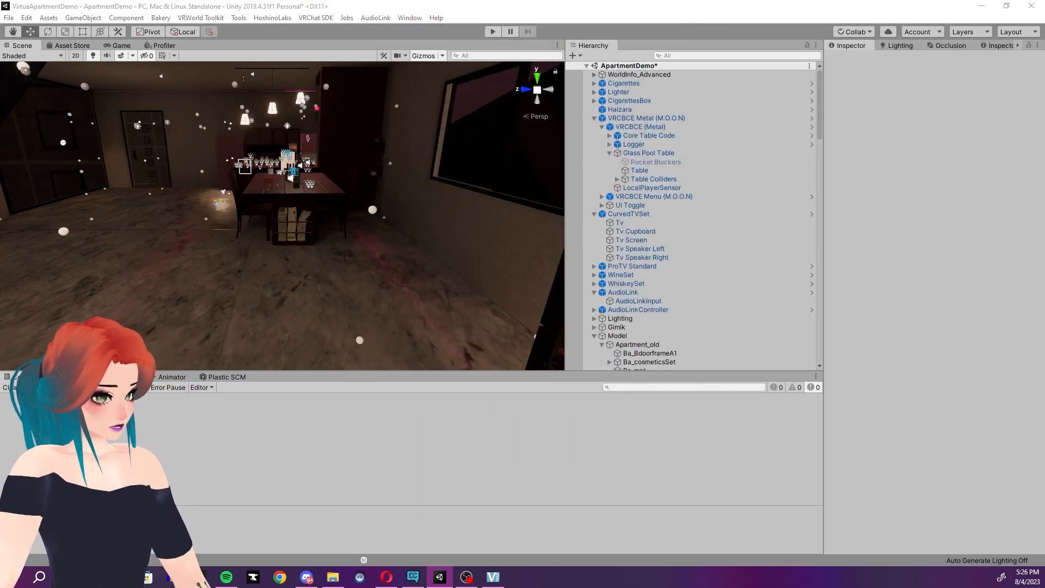
pyautogui.moveTo(0, 210); pyautogui.dragTo(500, 60)
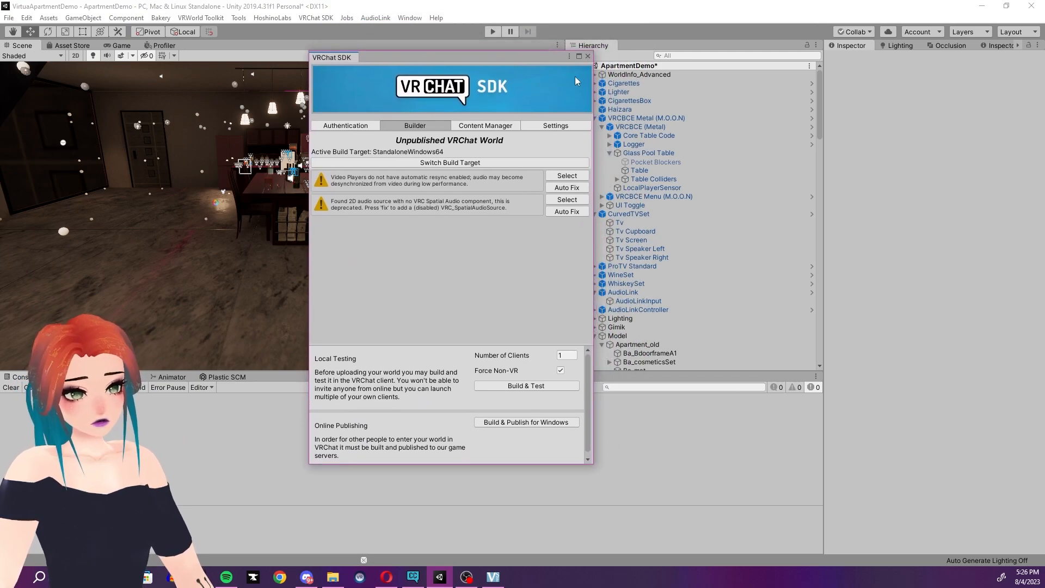
# Select the VRCWorld object under WorldInfo_Advanced and check its components down to the Pipeline Manager
pyautogui.click(609, 5)
pyautogui.click(518, 56)
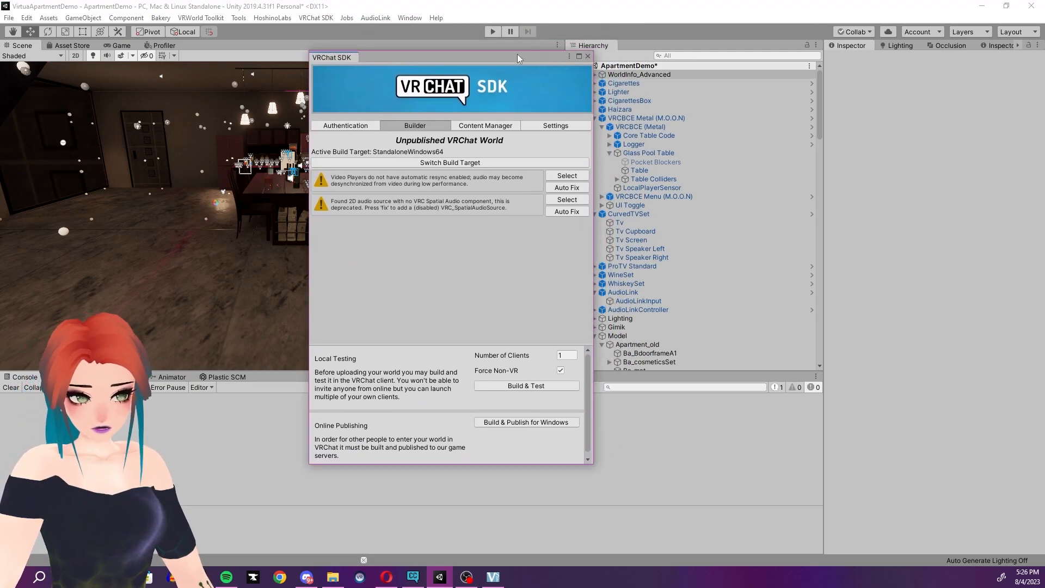
pyautogui.moveTo(513, 55); pyautogui.dragTo(467, 49)
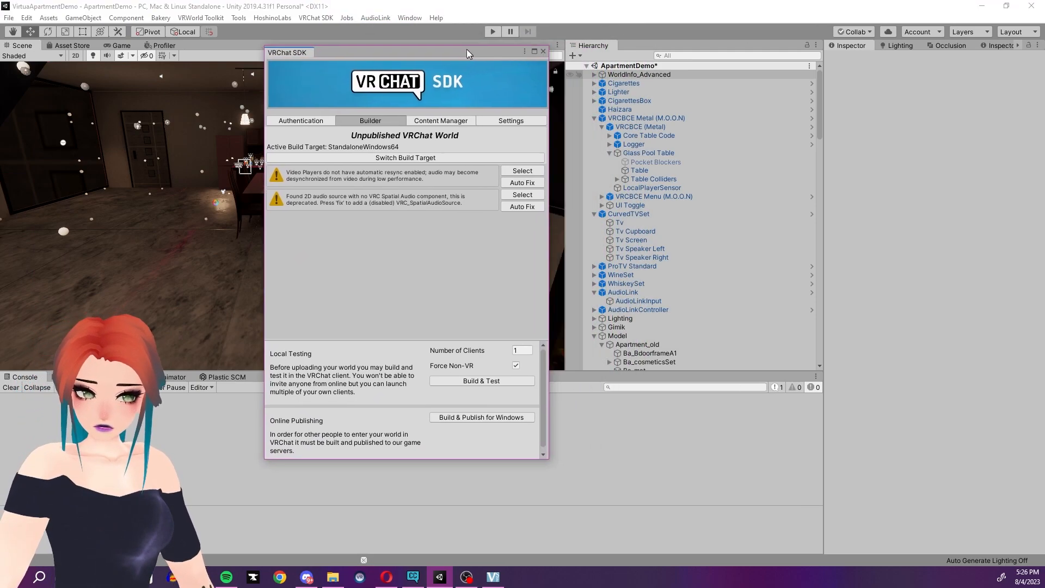
pyautogui.click(594, 75)
pyautogui.click(626, 84)
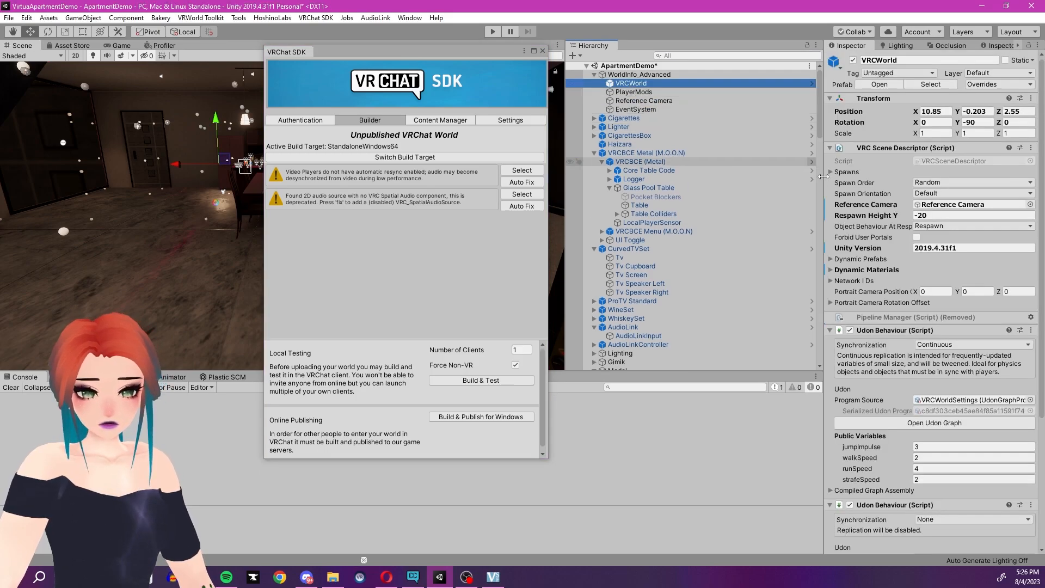
pyautogui.scroll(-5, 882, 348)
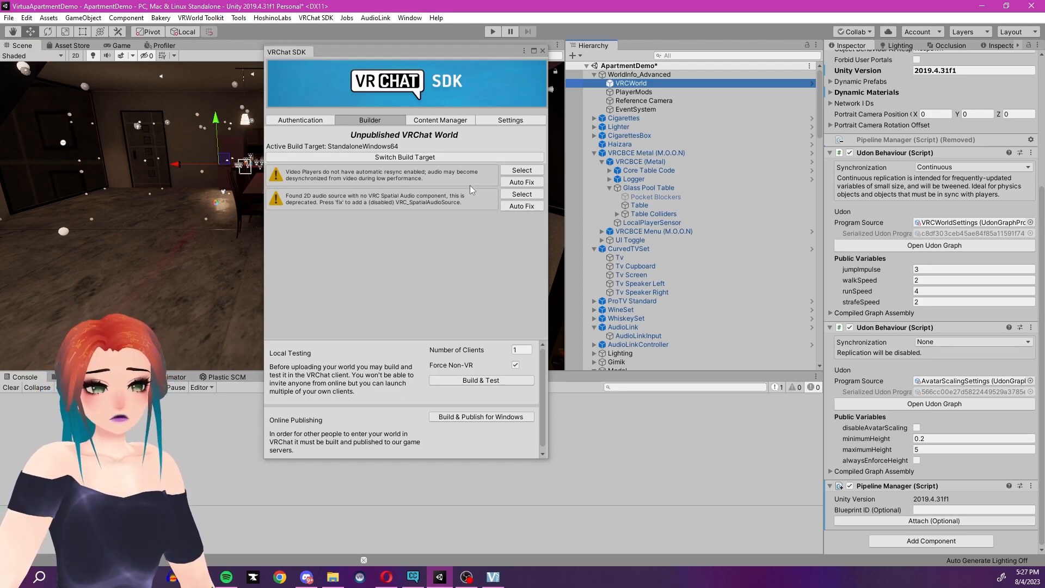
# Auto-fix the video player resync and 2D audio source warnings, and build and publish the world for Windows
pyautogui.click(520, 183)
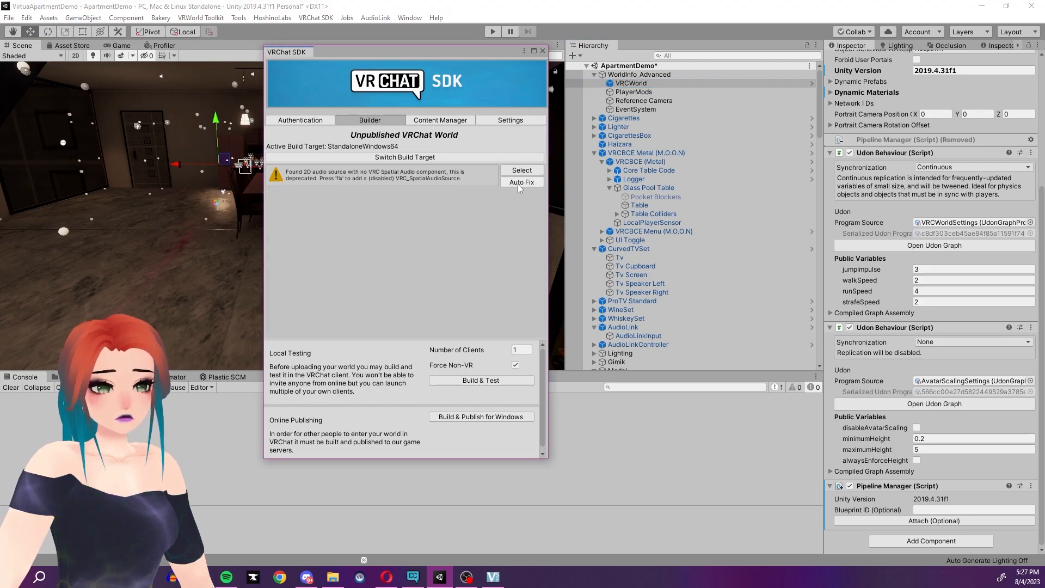
pyautogui.click(520, 182)
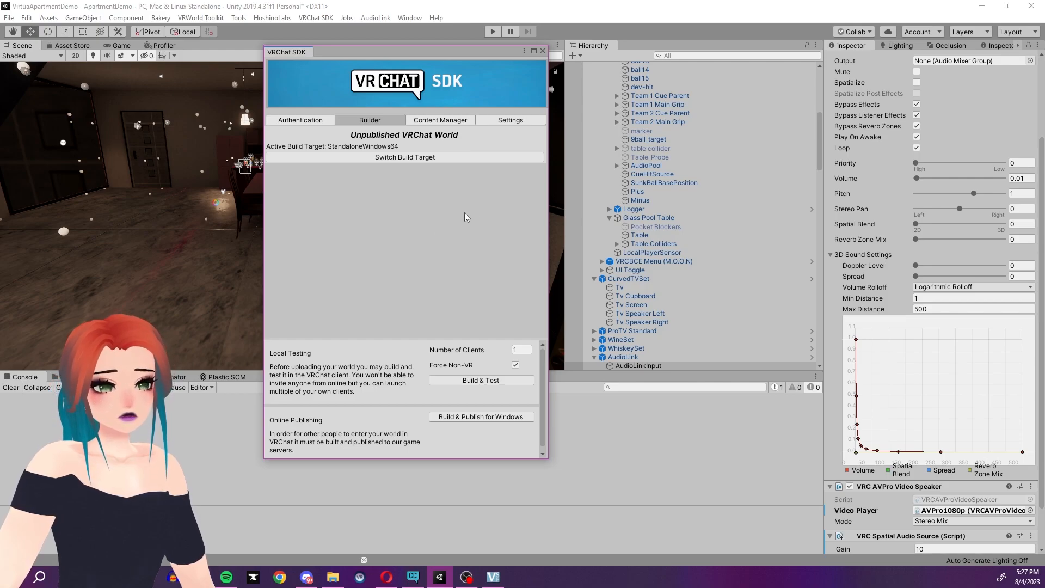
pyautogui.click(471, 415)
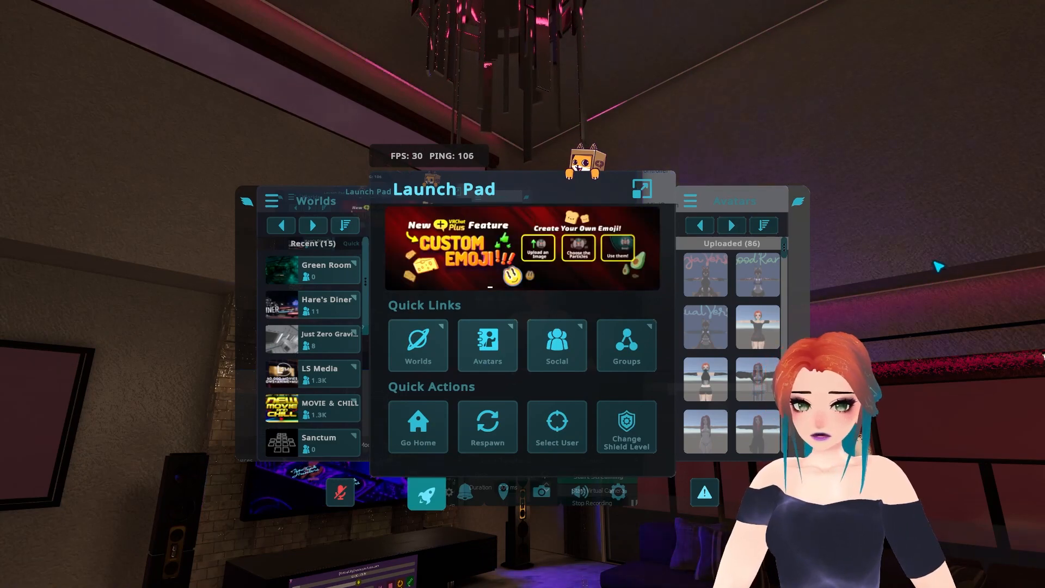
# Walk around the apartment's living room in VRChat to examine the TV, lighting and floor reflections, and open the menu's audio settings
pyautogui.press('Escape')
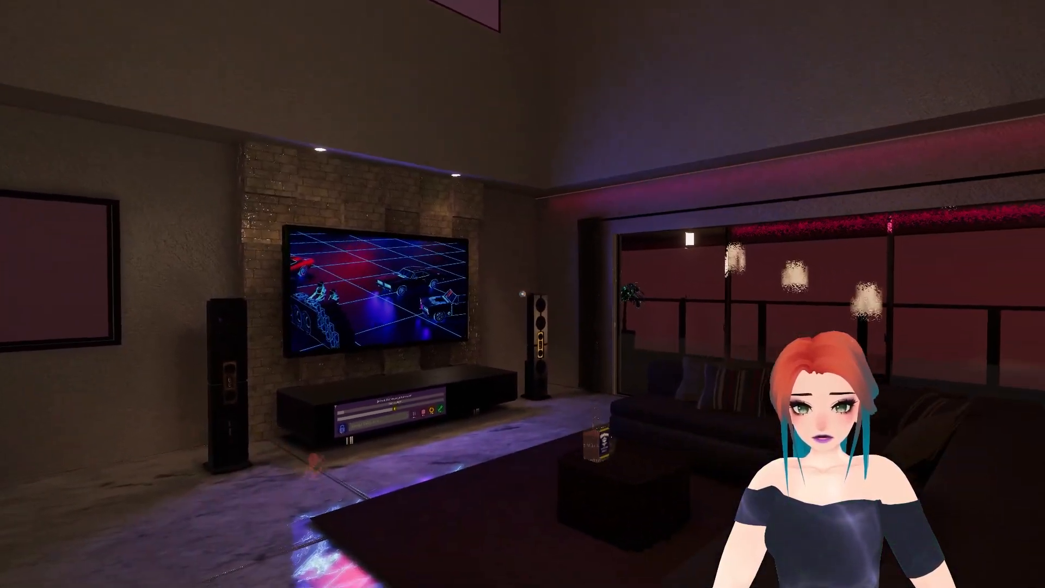
pyautogui.press('a')
pyautogui.press('s')
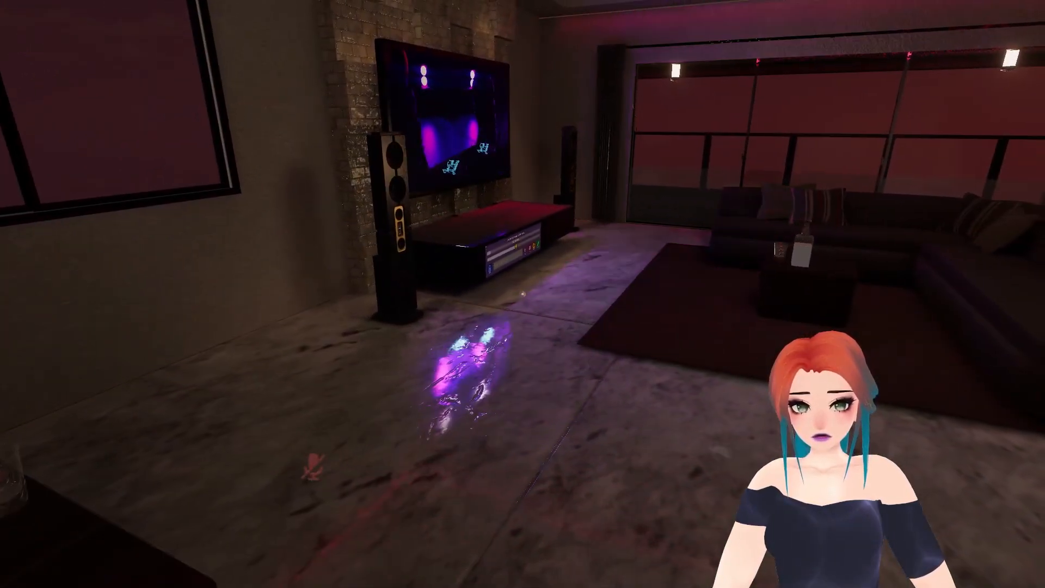
pyautogui.press('w')
pyautogui.press('s')
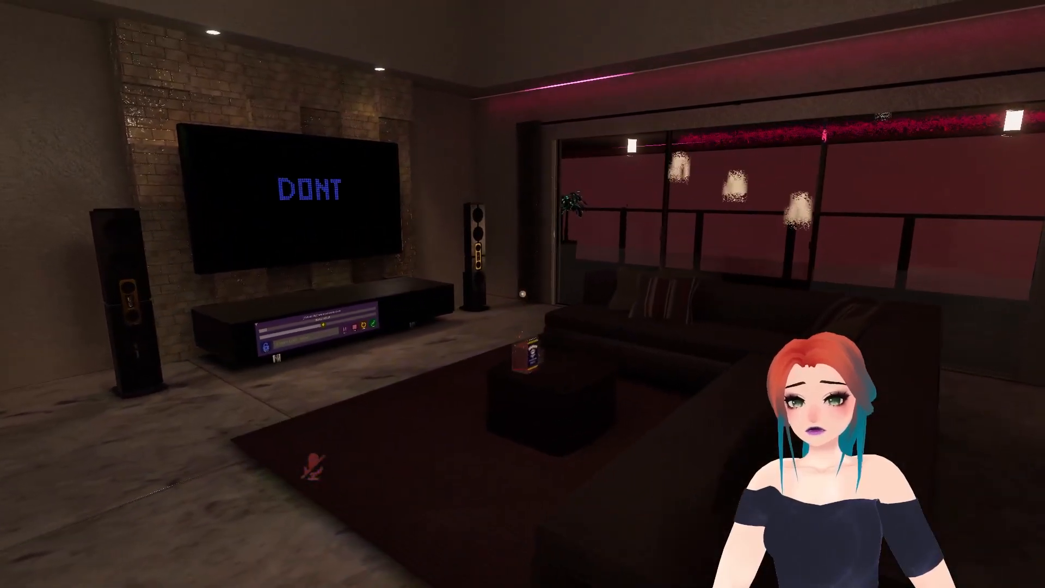
pyautogui.press('Escape')
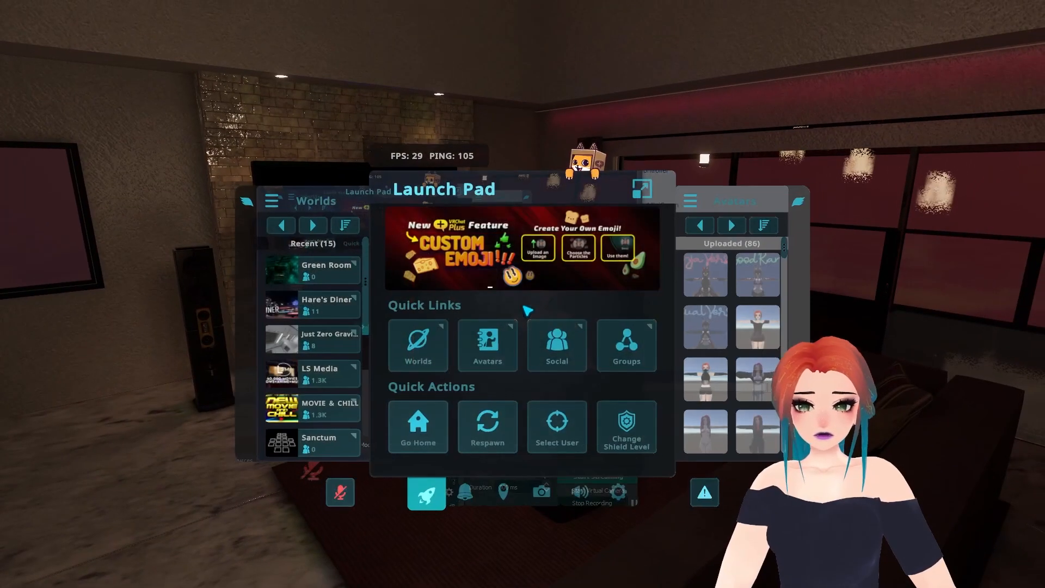
pyautogui.click(581, 494)
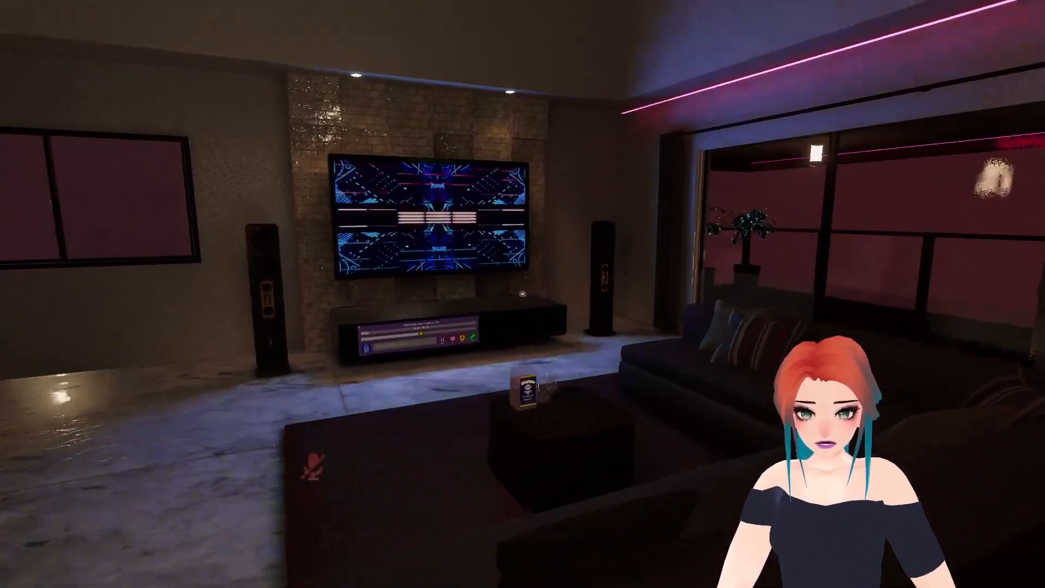
# Walk past the sofa to the desk by the bookshelf and examine the DJ equipment and AudioLink props
pyautogui.press('d')
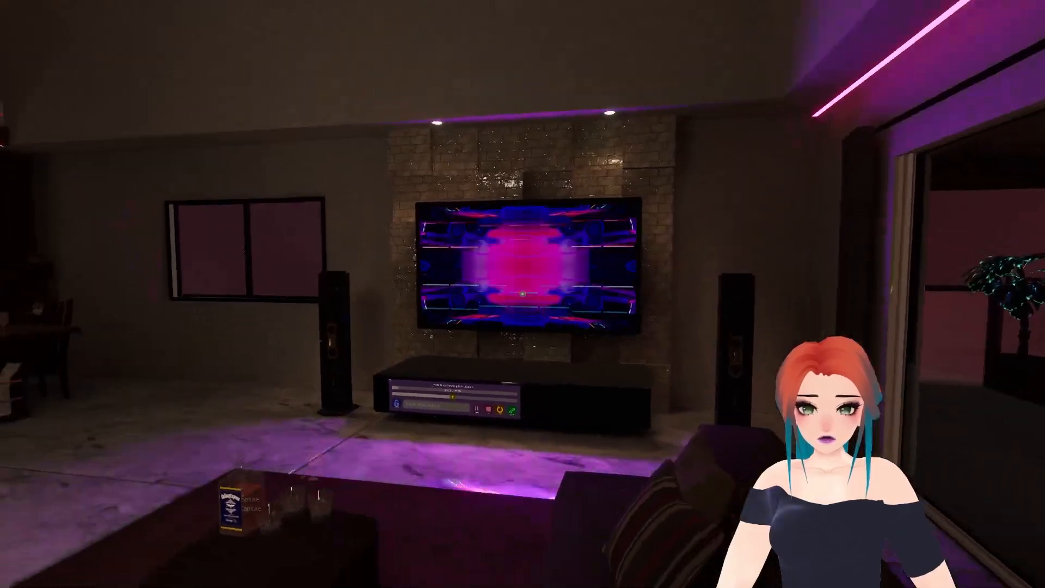
pyautogui.press('w')
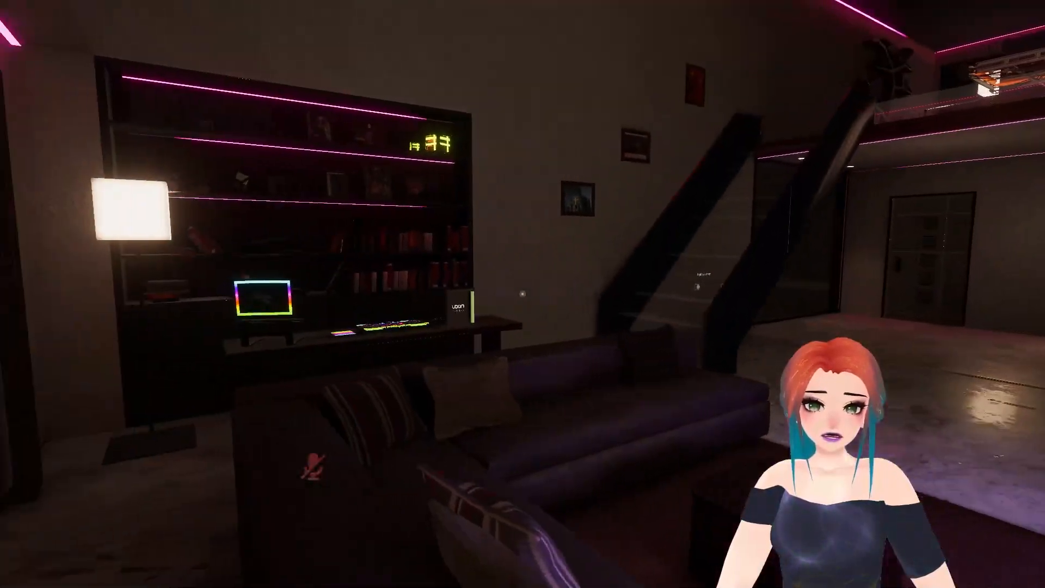
pyautogui.press('w')
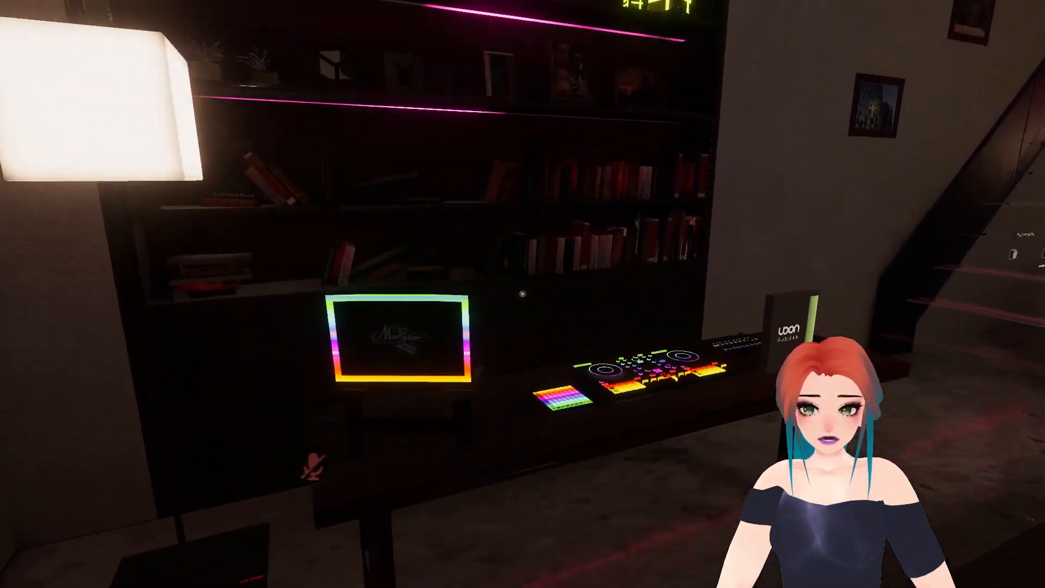
pyautogui.press('w')
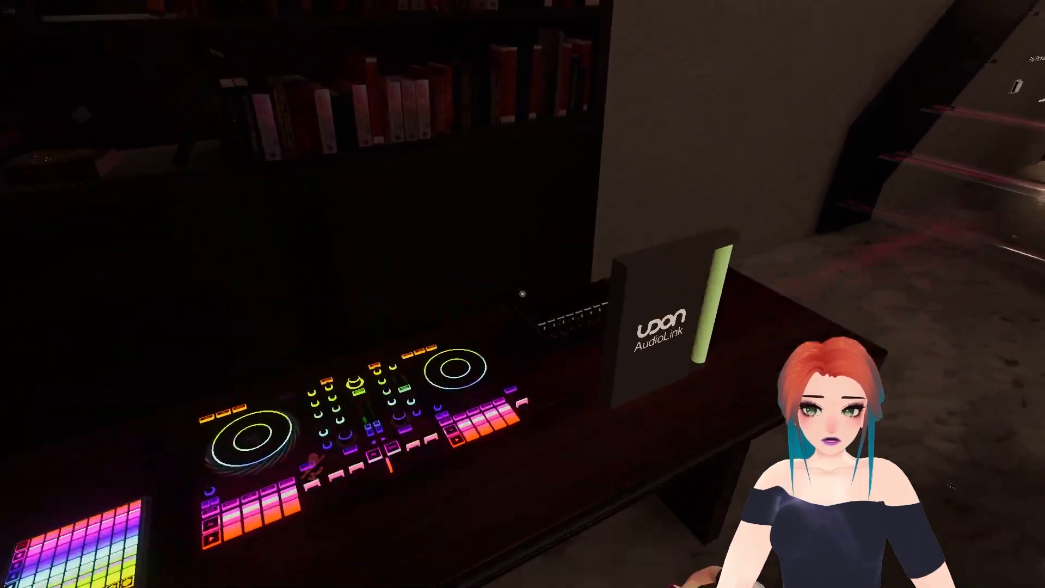